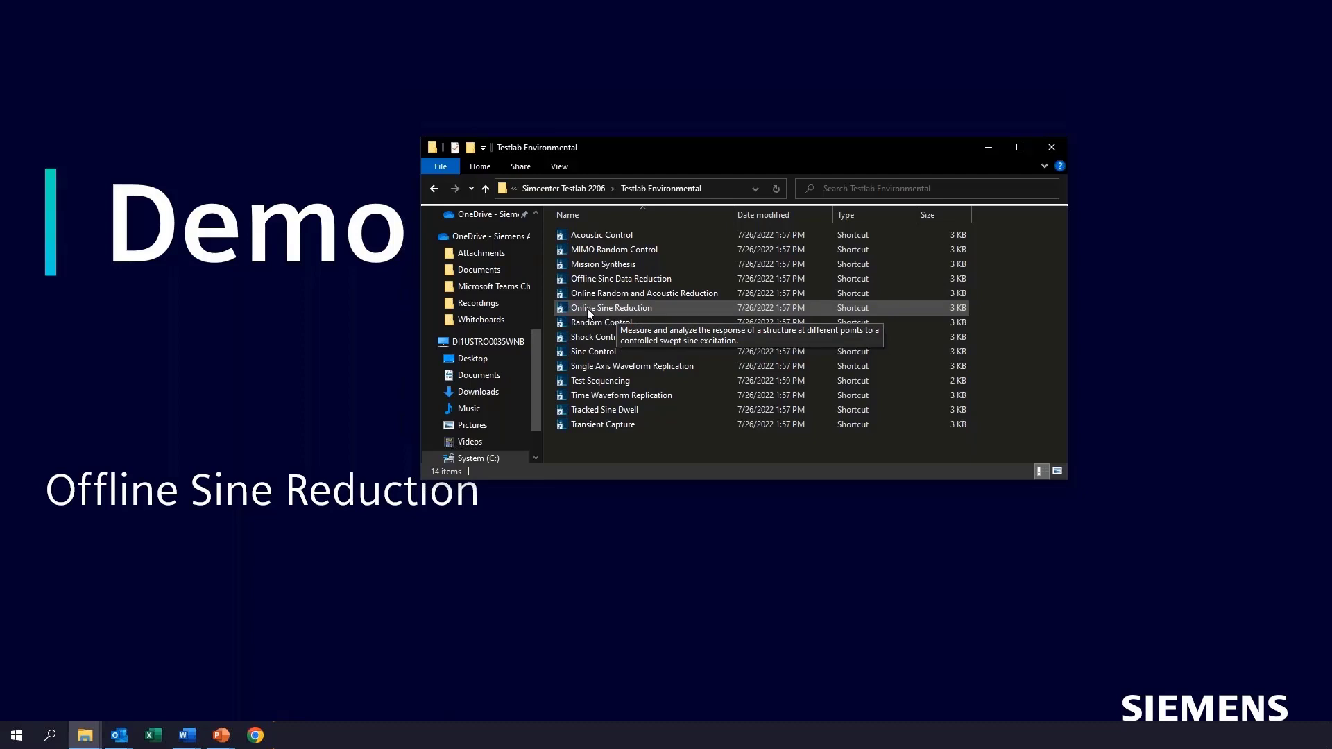
- Launch Offline Sine Data Reduction from the Testlab Environmental folder and switch to its Navigator worksheet
{"action": "left_click", "coordinate": [585, 279]}
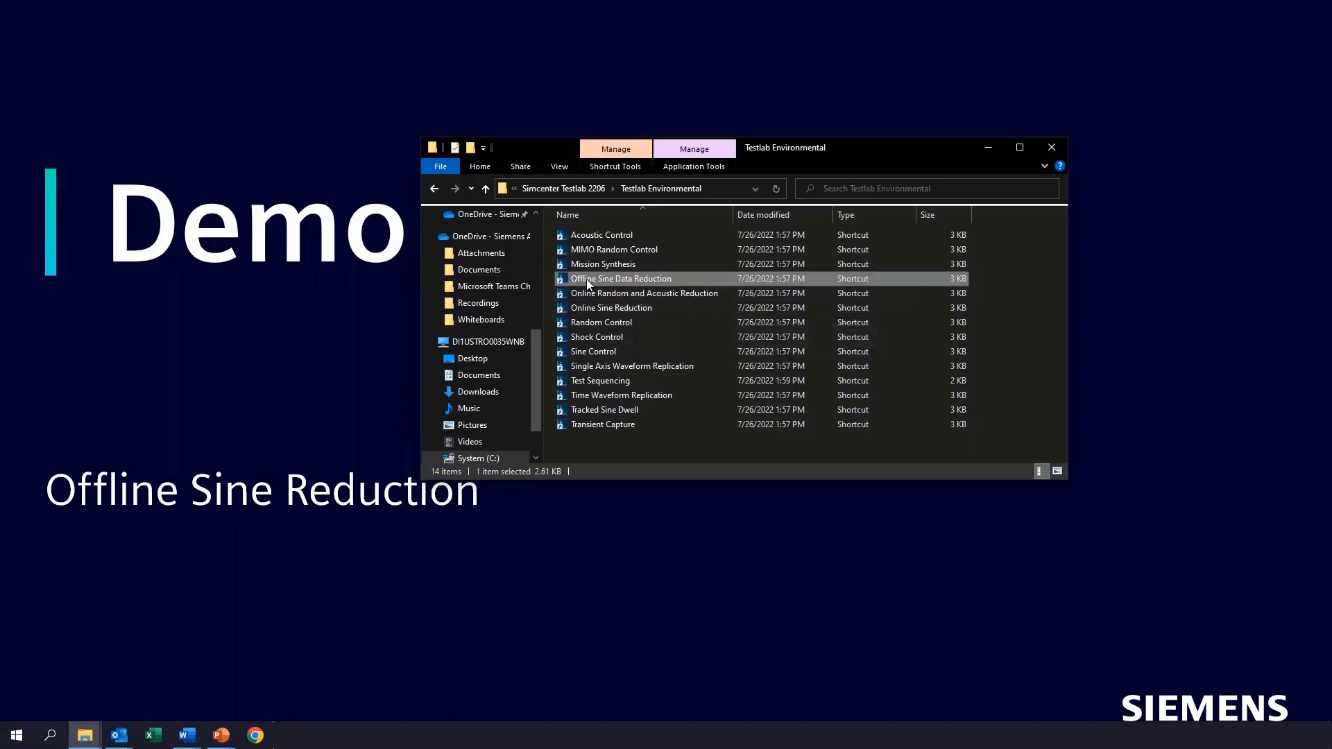
{"action": "double_click", "coordinate": [581, 279]}
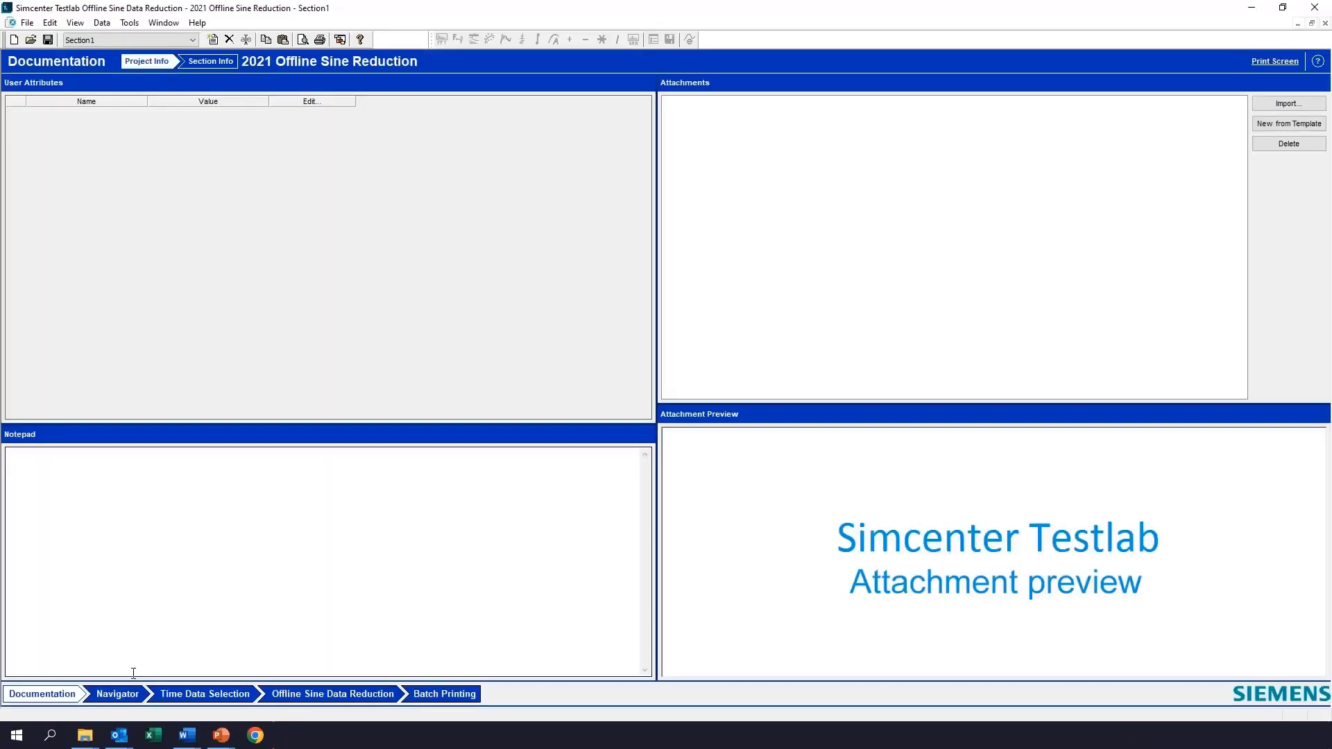
{"action": "left_click", "coordinate": [122, 693]}
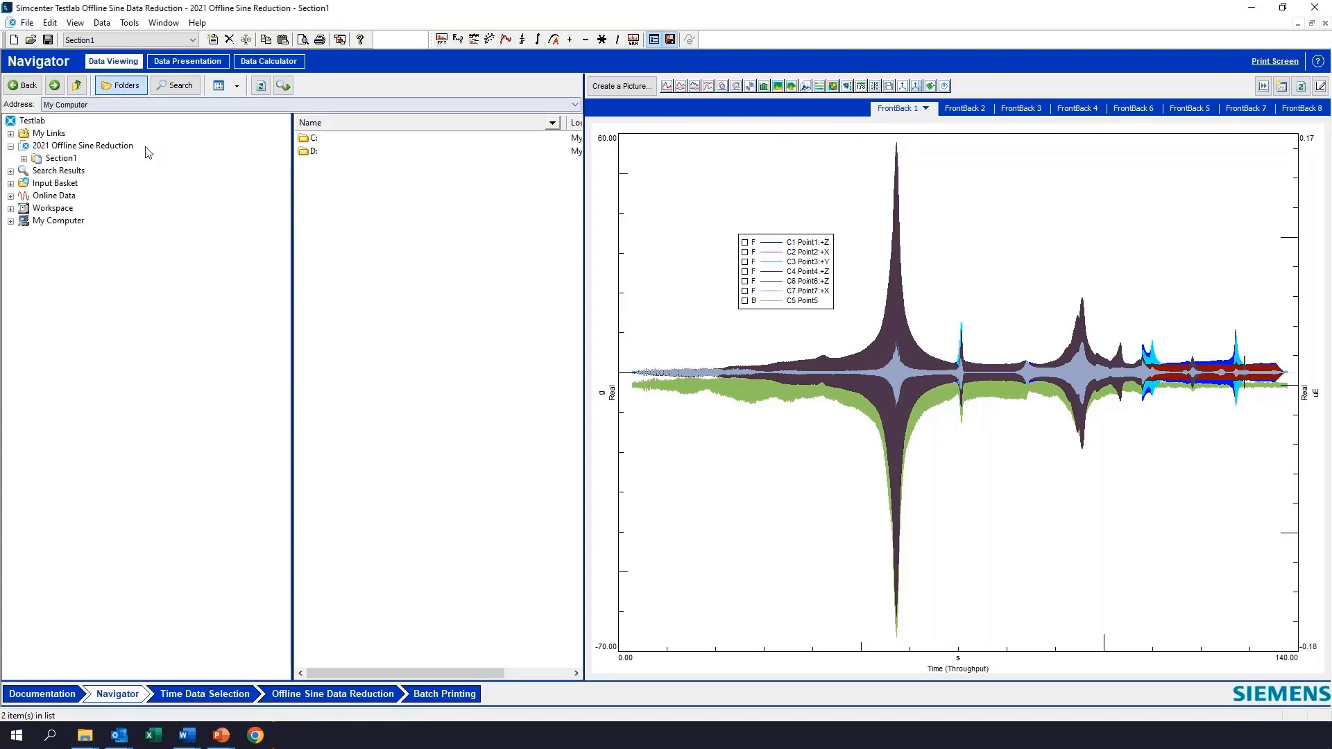
- Expand Section1 of the 2021 Offline Sine Reduction project and open the Throughput Data of run Sine_3
{"action": "left_click", "coordinate": [23, 159]}
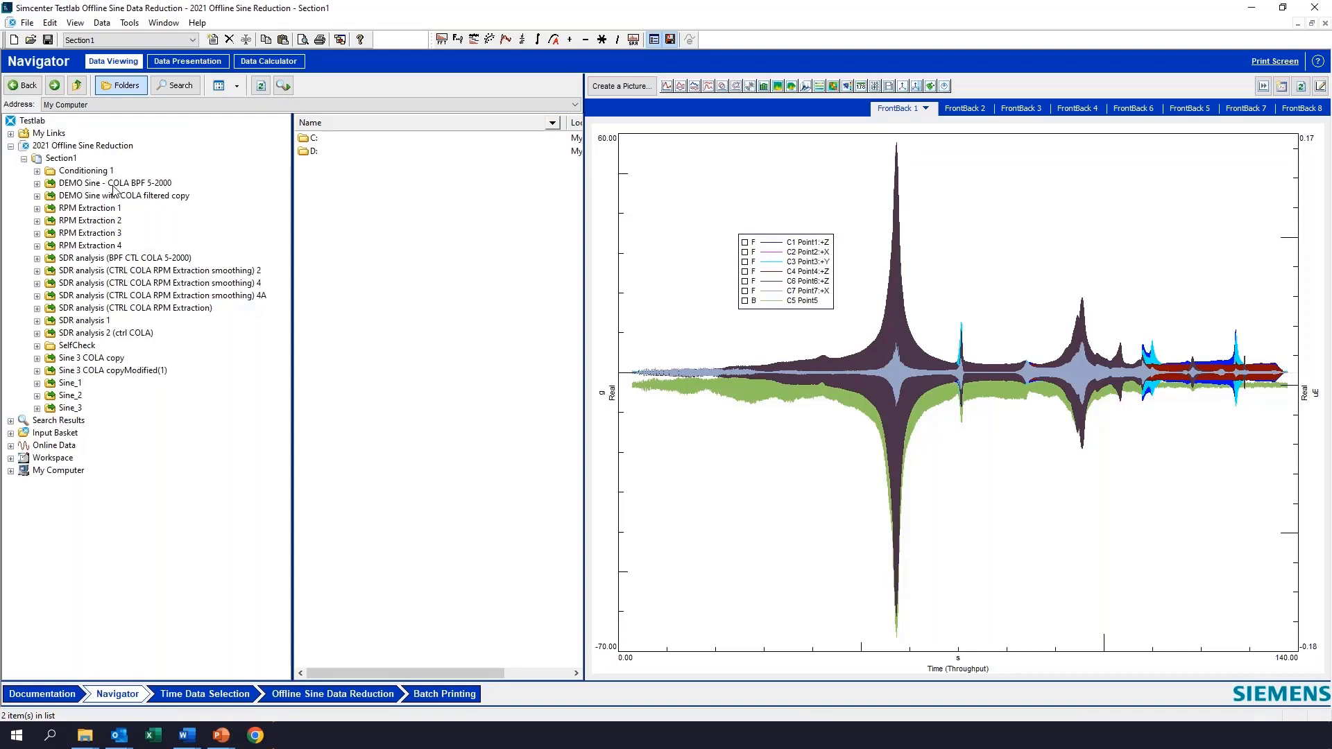
{"action": "left_click", "coordinate": [70, 409]}
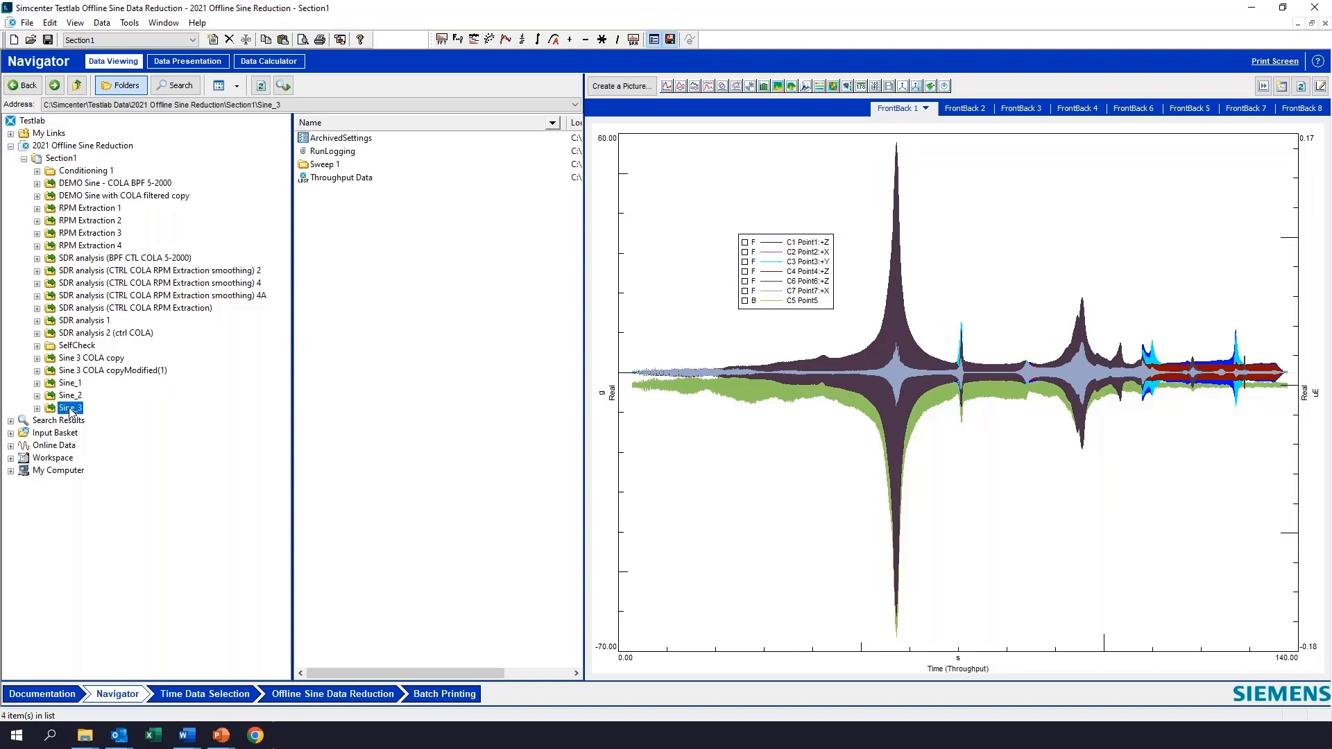
{"action": "double_click", "coordinate": [323, 179]}
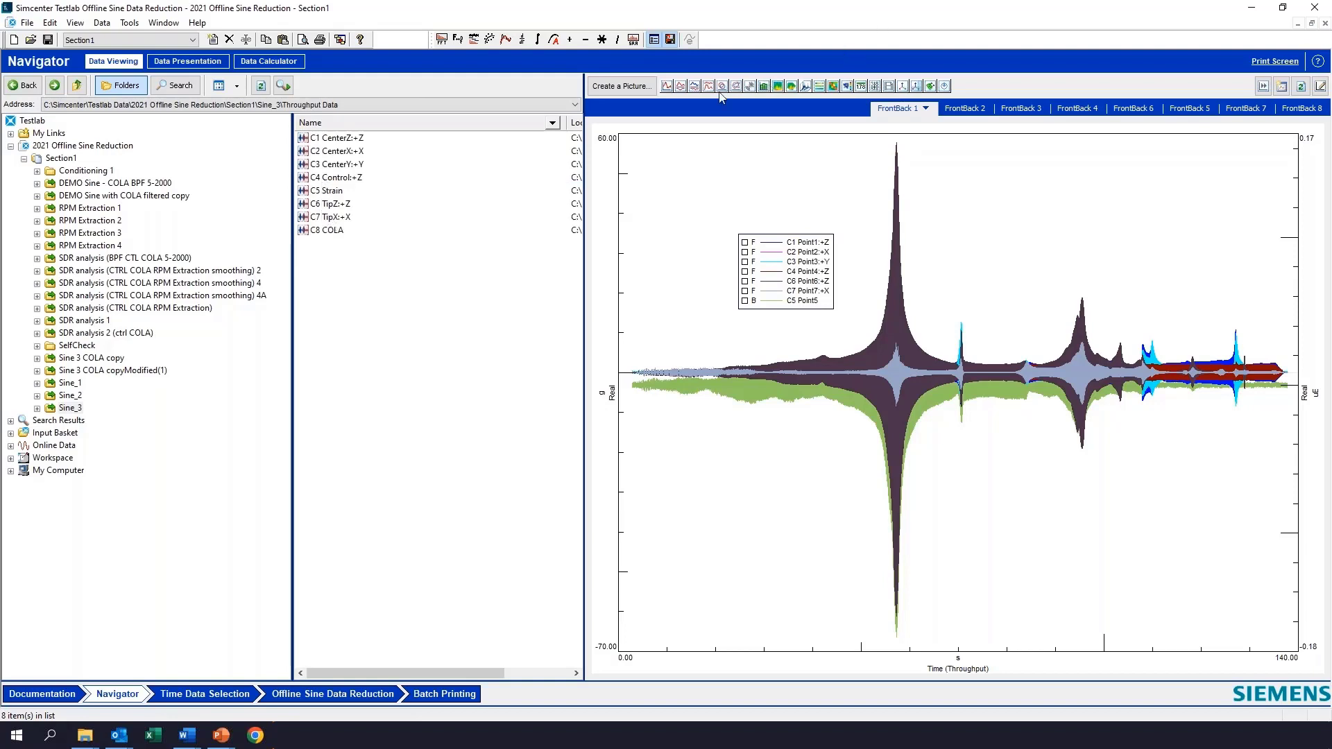
- Create a new FrontBack display and plot all eight throughput channels, C1 CenterZ through C8 COLA, in it
{"action": "left_click", "coordinate": [667, 86]}
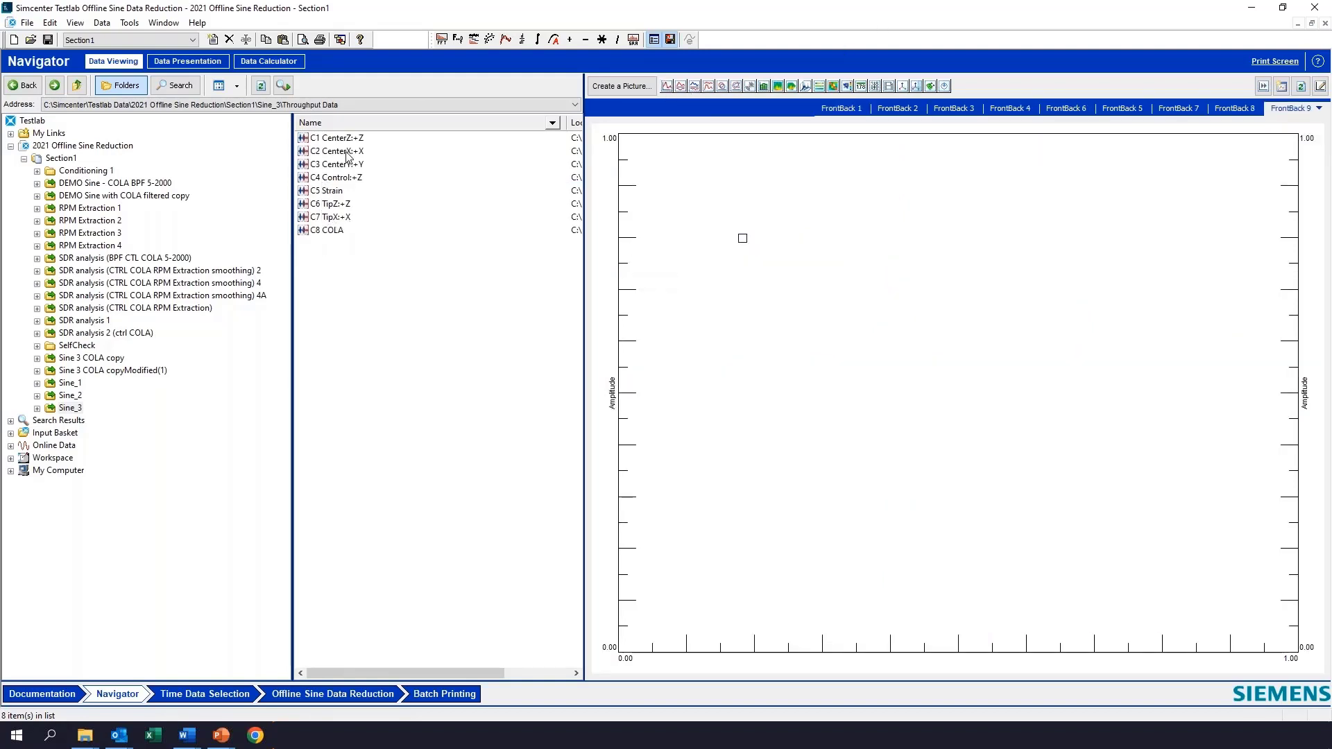
{"action": "left_click", "coordinate": [308, 139]}
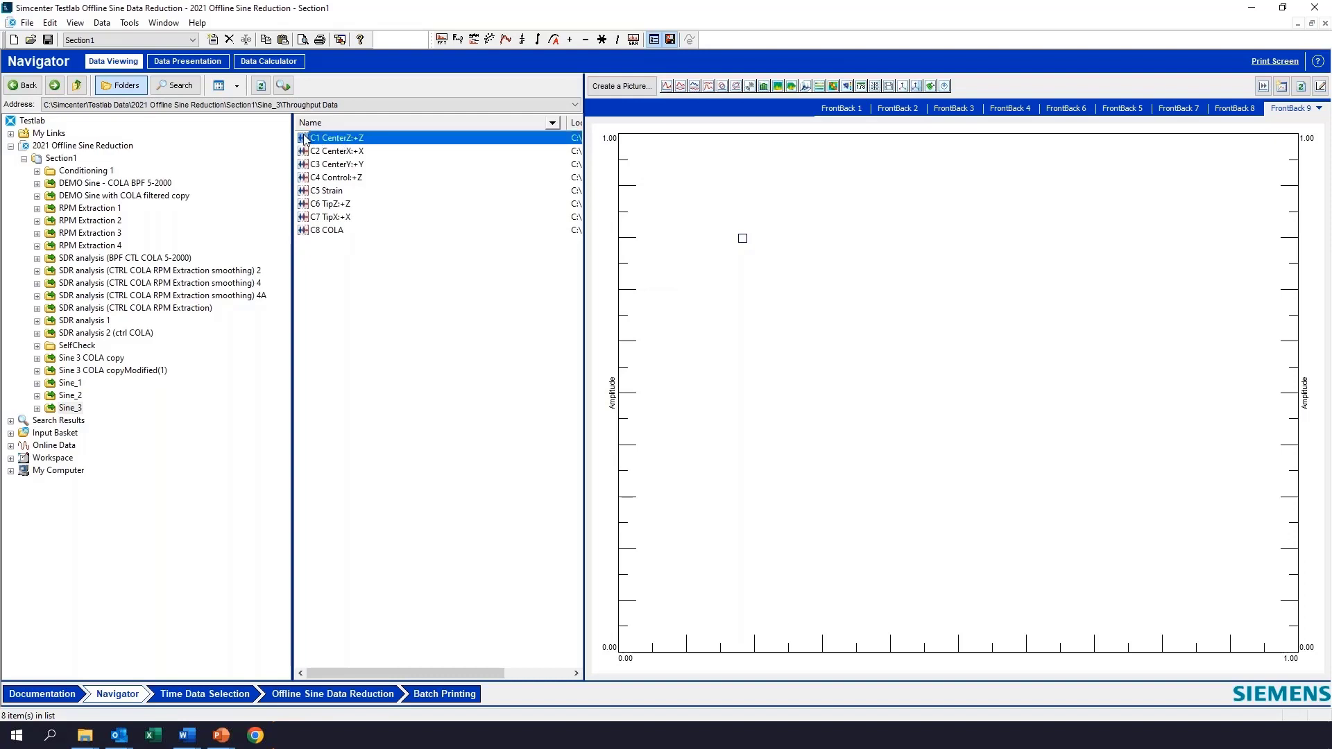
{"action": "left_click", "coordinate": [306, 233], "text": "shift"}
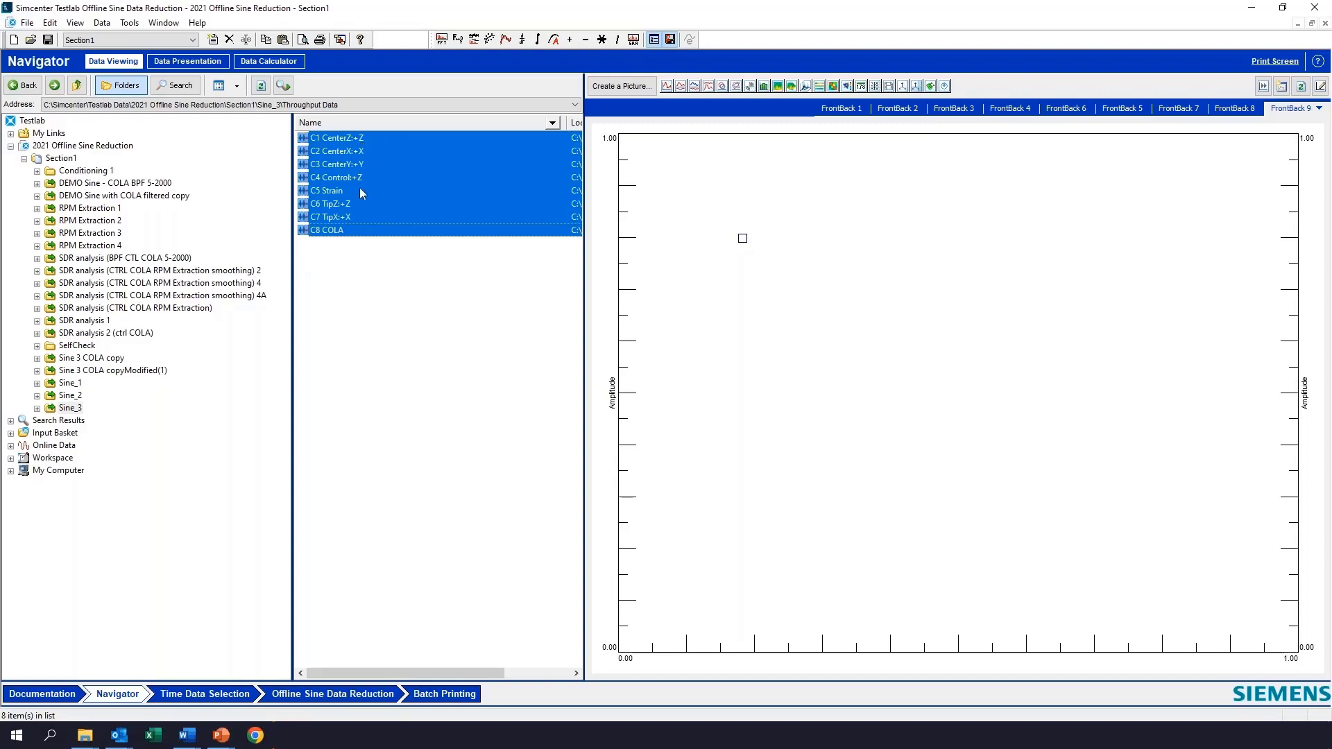
{"action": "left_click", "coordinate": [320, 233]}
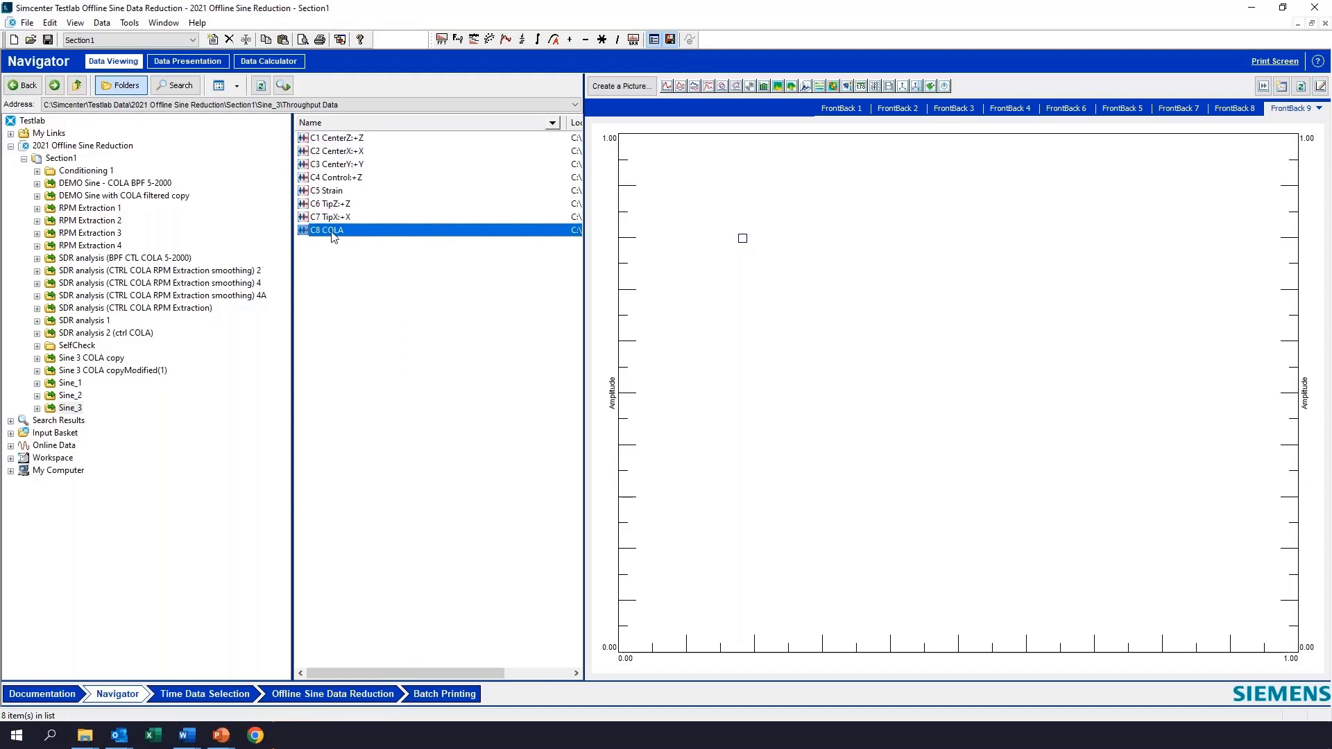
{"action": "left_click", "coordinate": [327, 138]}
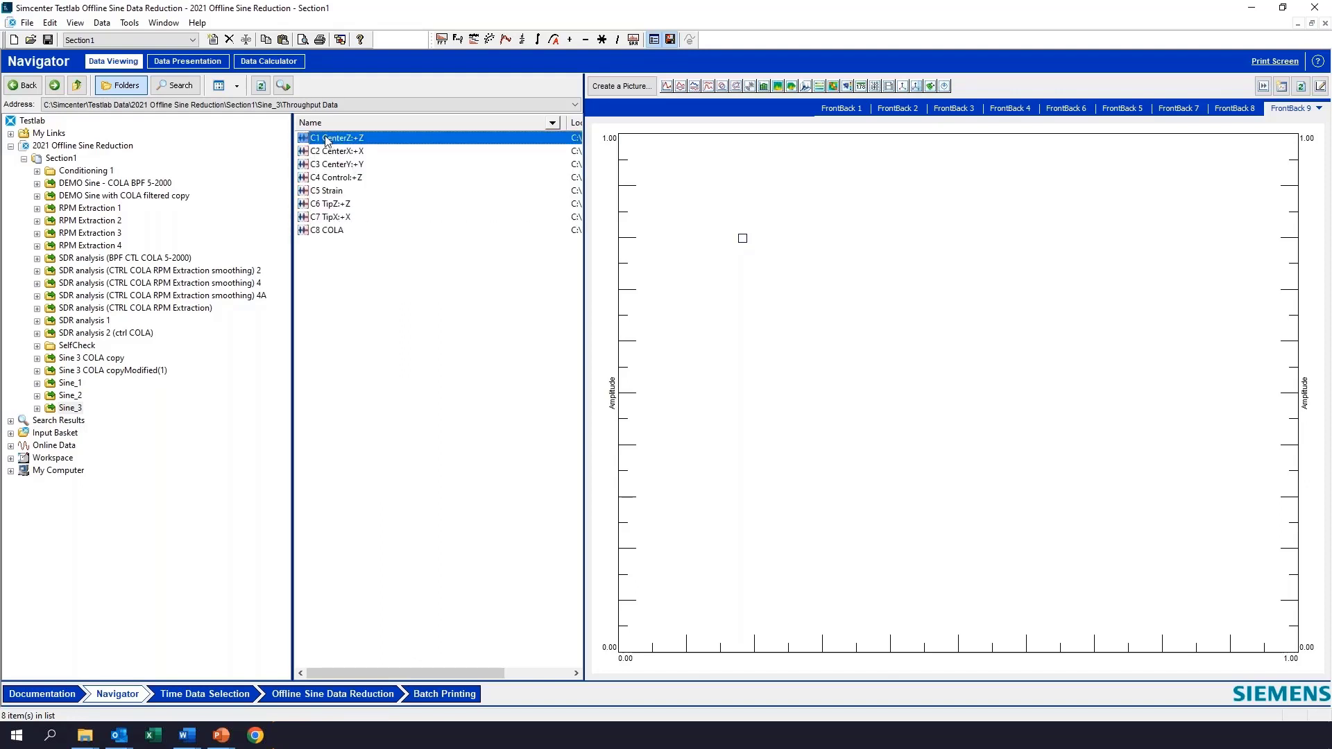
{"action": "left_click", "coordinate": [327, 179]}
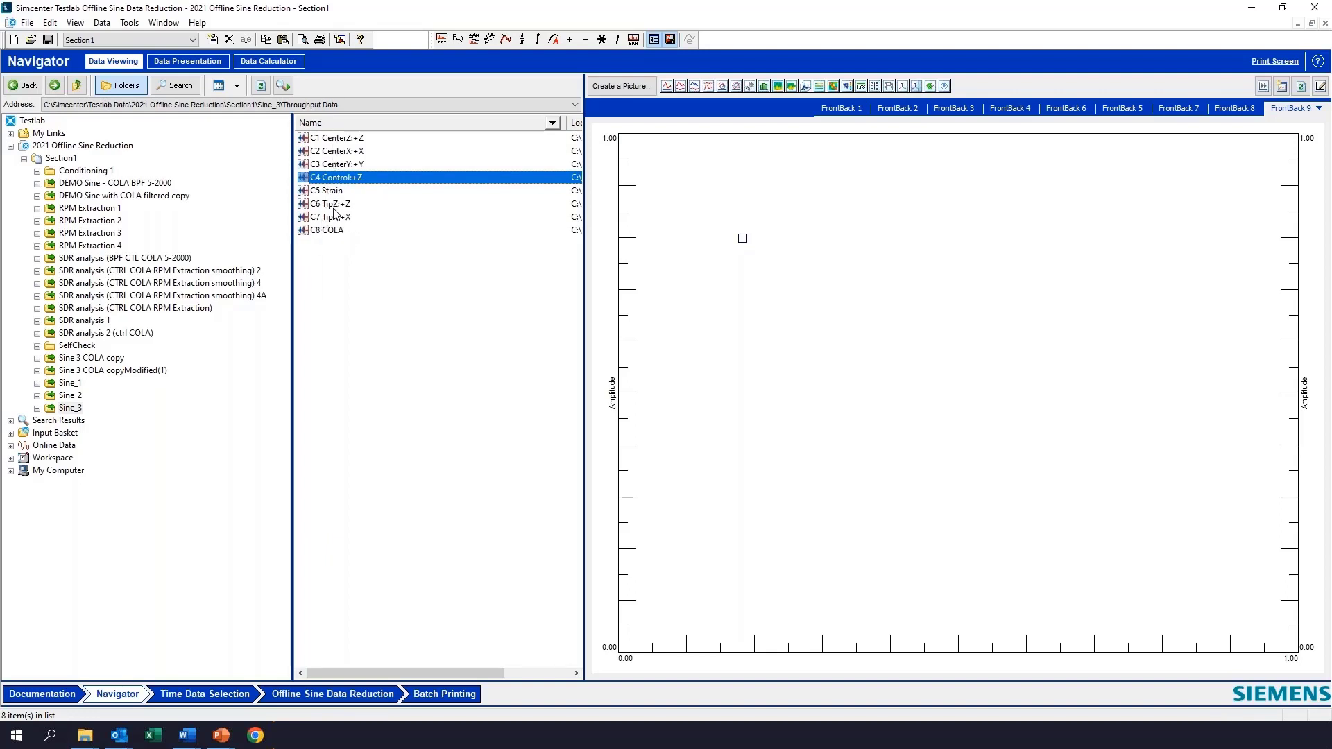
{"action": "left_click", "coordinate": [312, 139]}
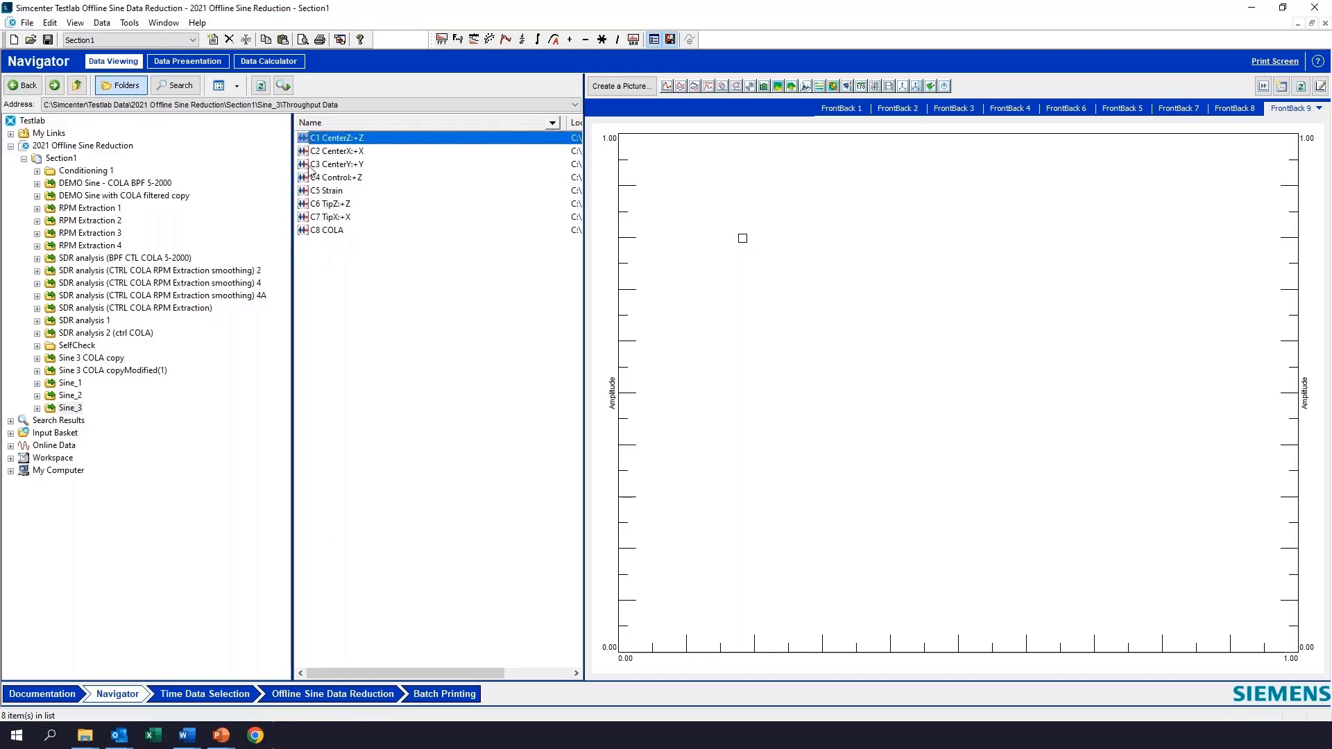
{"action": "left_click", "coordinate": [303, 233], "text": "shift"}
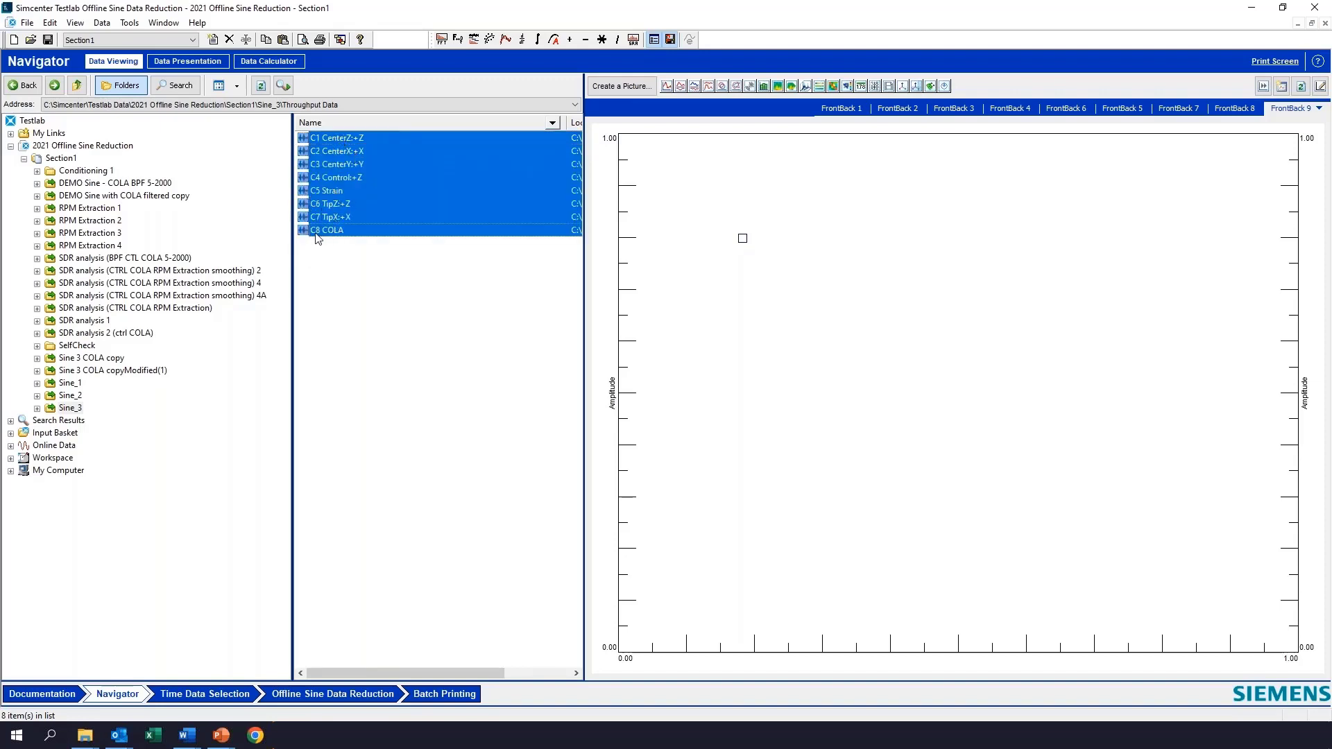
{"action": "left_click_drag", "start_coordinate": [307, 194], "coordinate": [743, 327]}
- Set the format of the plot's front Y axis to Real
{"action": "right_click", "coordinate": [608, 392]}
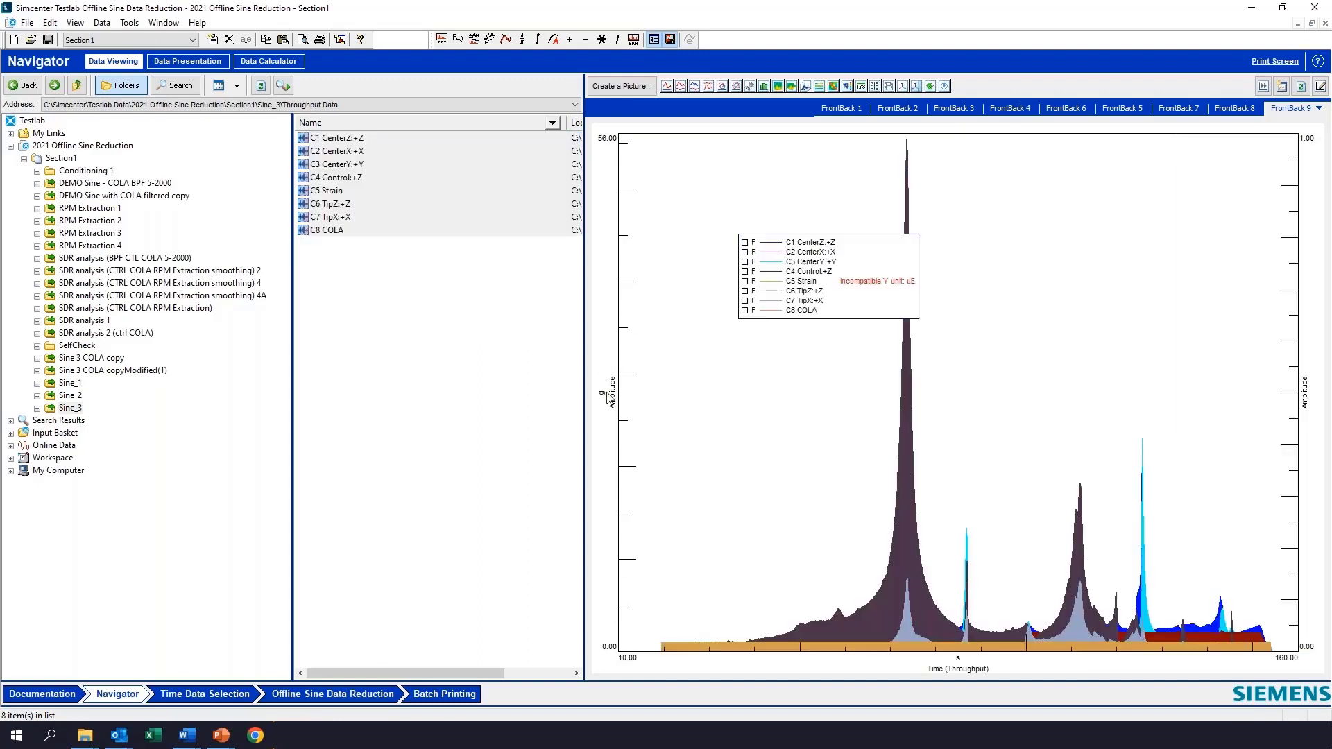
{"action": "mouse_move", "coordinate": [657, 433]}
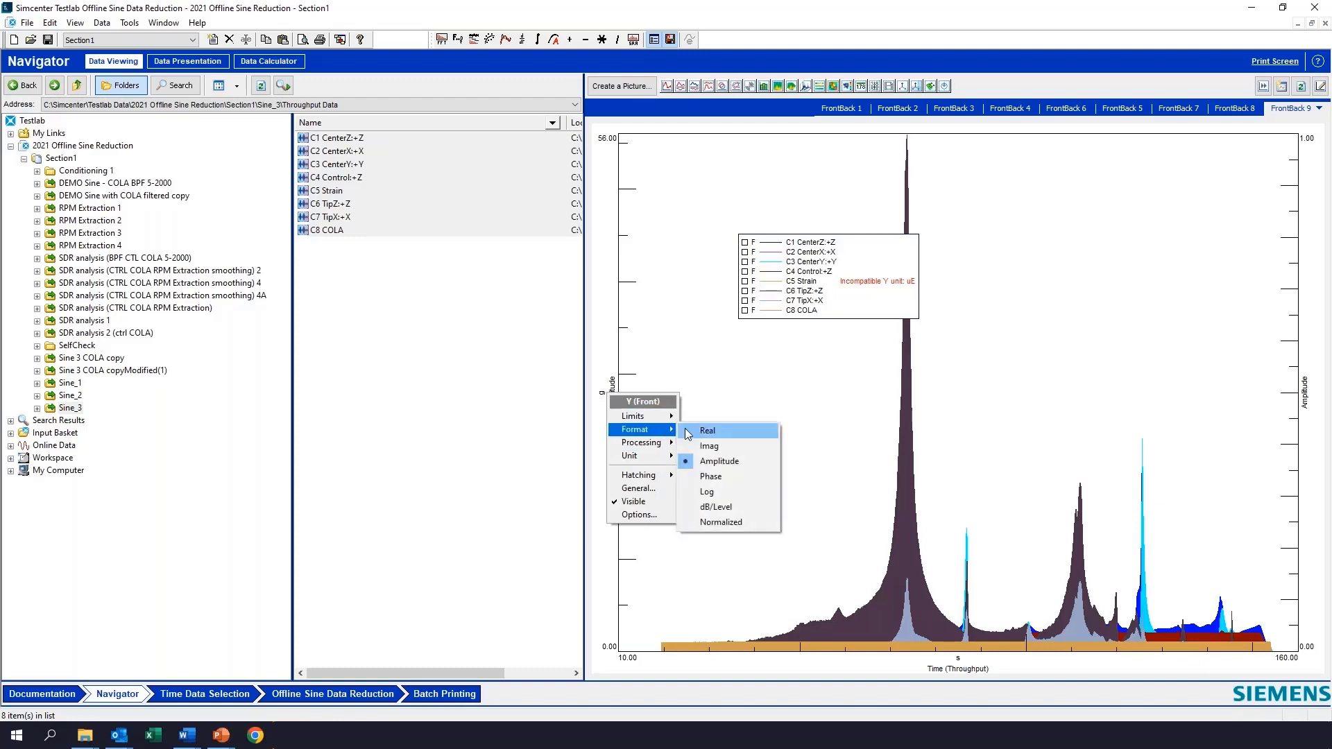
{"action": "left_click", "coordinate": [702, 432]}
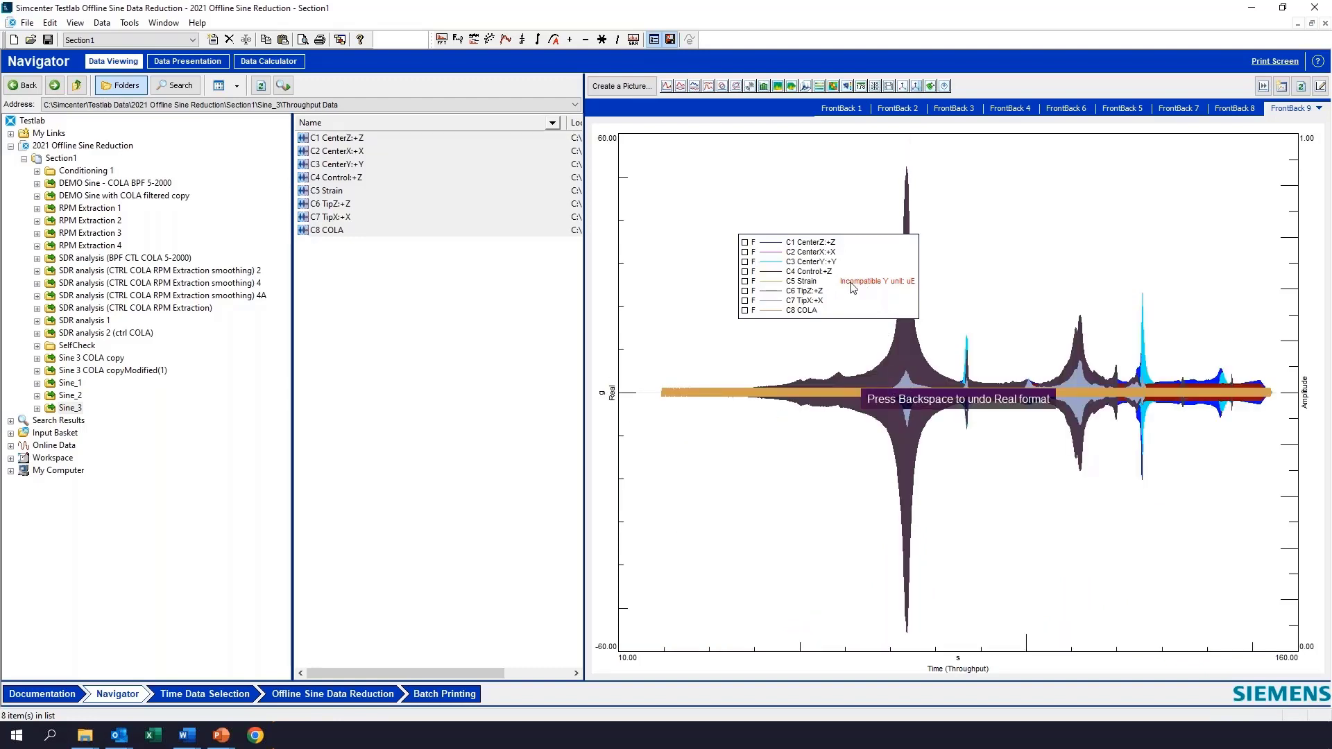
- Move the C5 Strain curve to the back Y axis and set that axis's format to Real
{"action": "right_click", "coordinate": [749, 284]}
{"action": "mouse_move", "coordinate": [825, 317]}
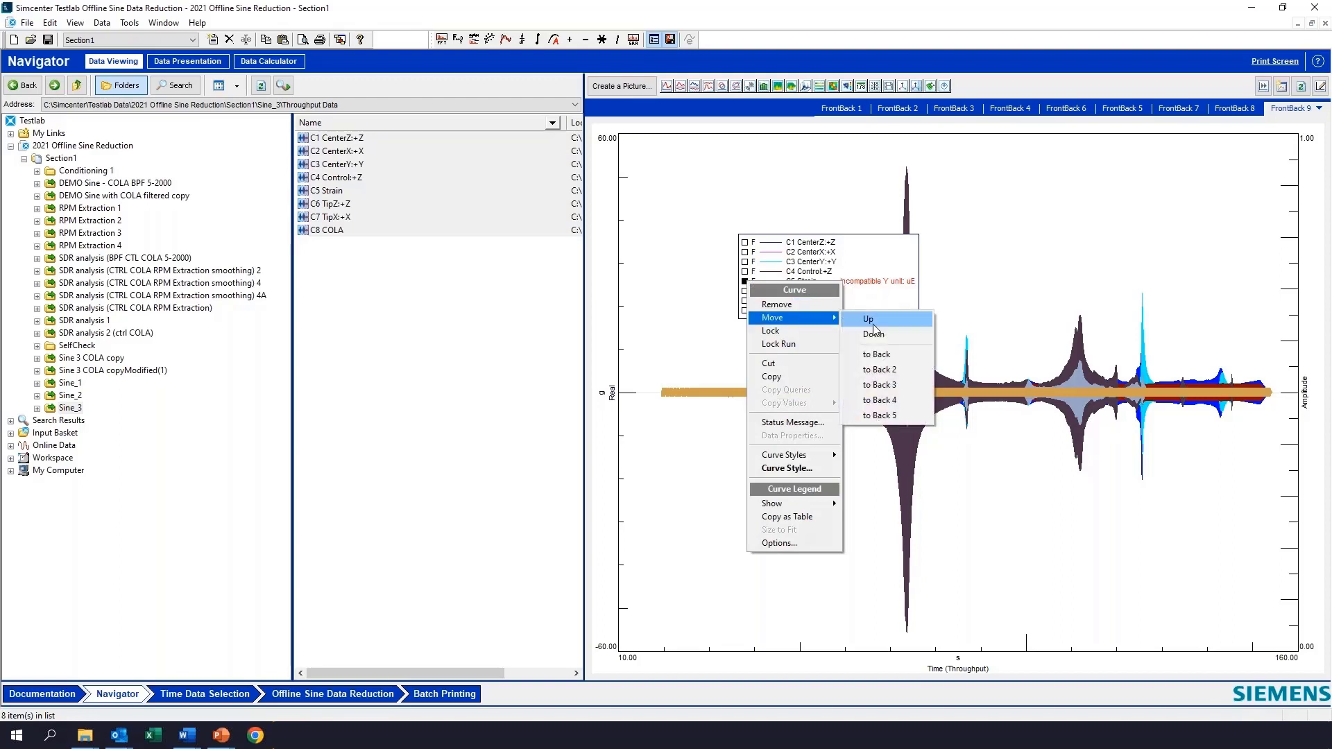
{"action": "left_click", "coordinate": [902, 357]}
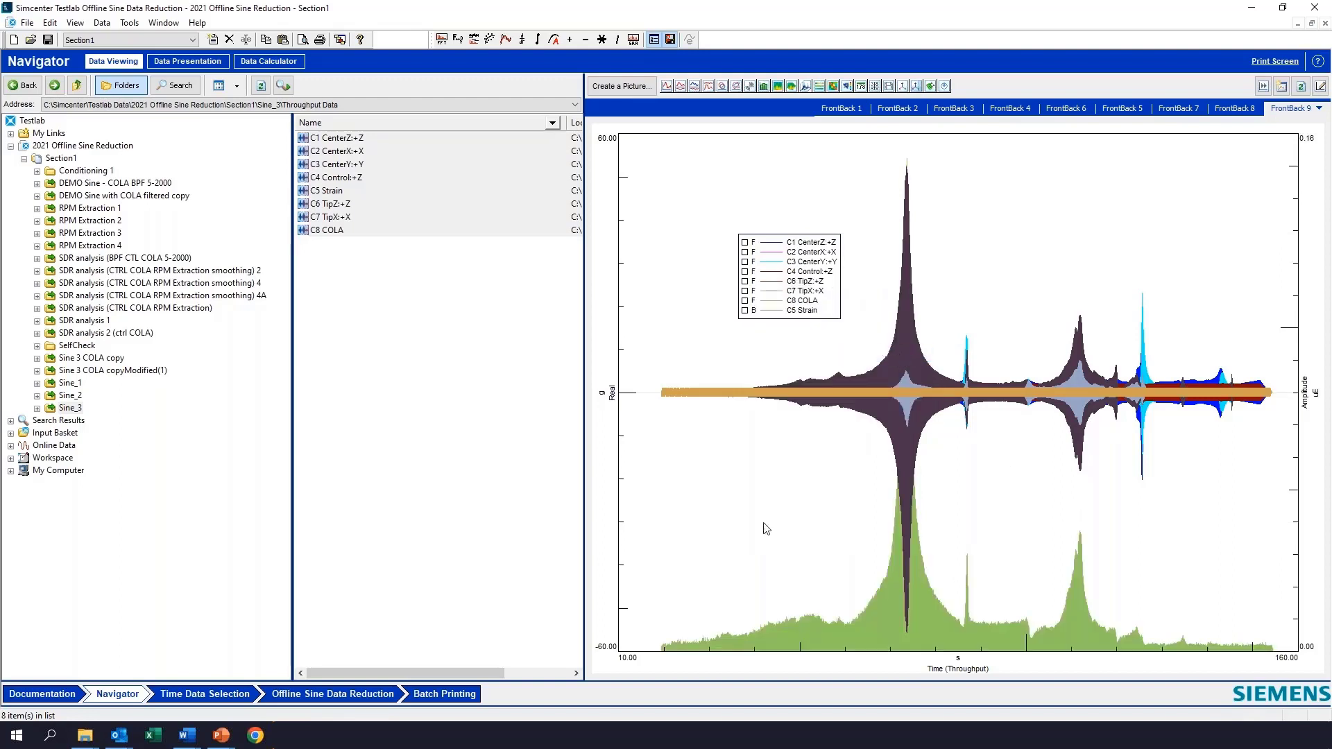
{"action": "right_click", "coordinate": [1309, 394]}
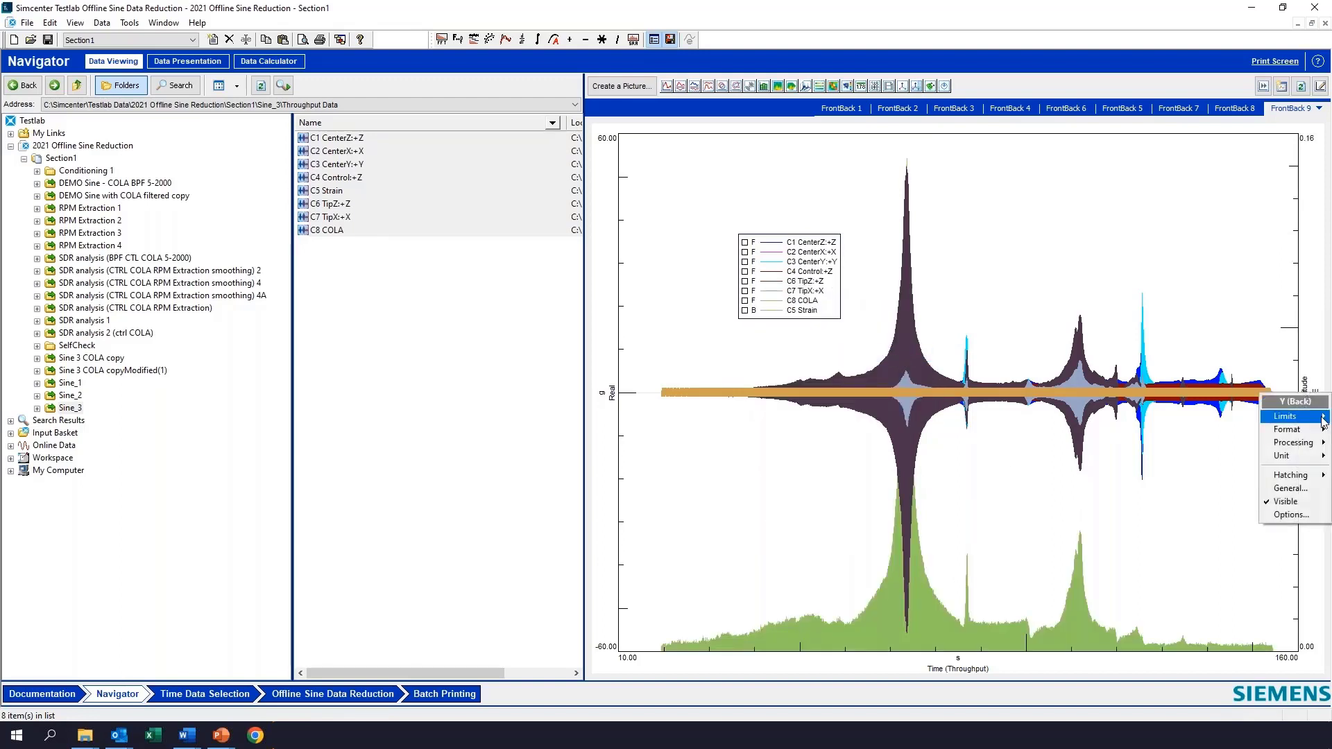
{"action": "mouse_move", "coordinate": [1323, 433]}
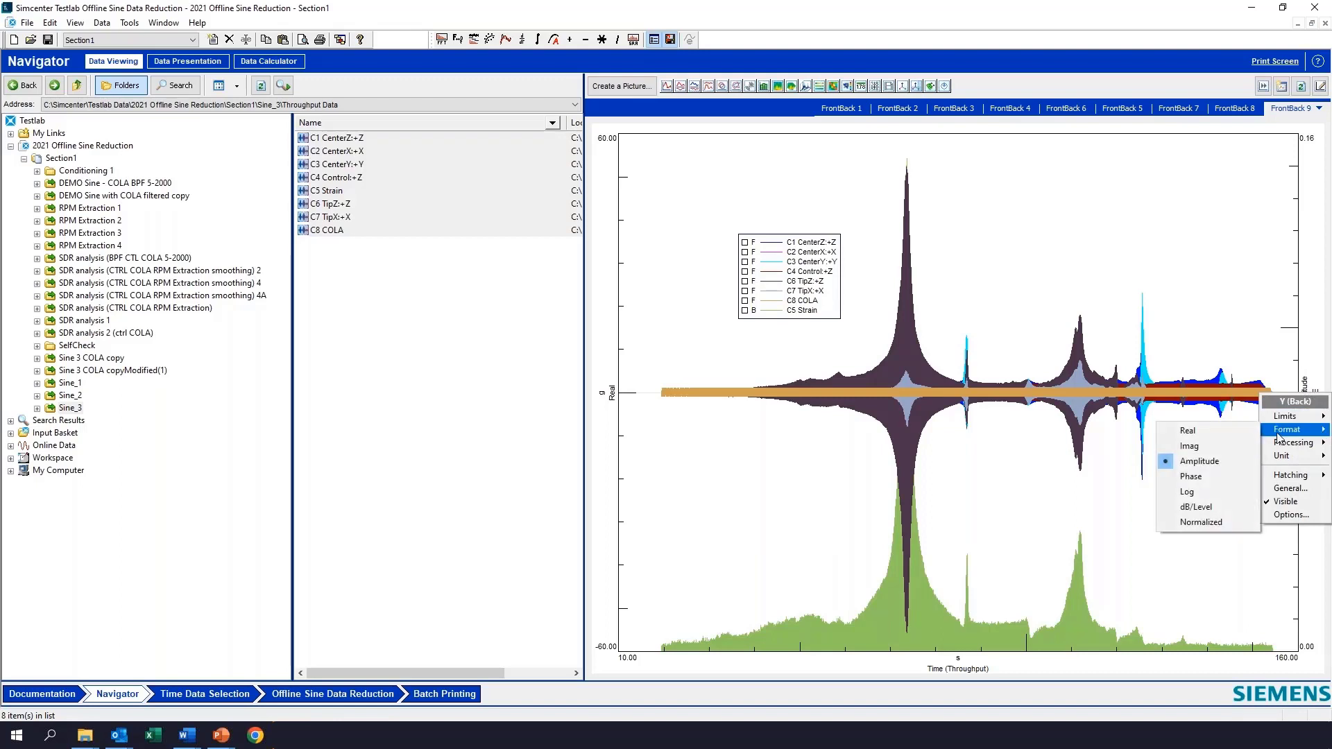
{"action": "left_click", "coordinate": [1187, 430]}
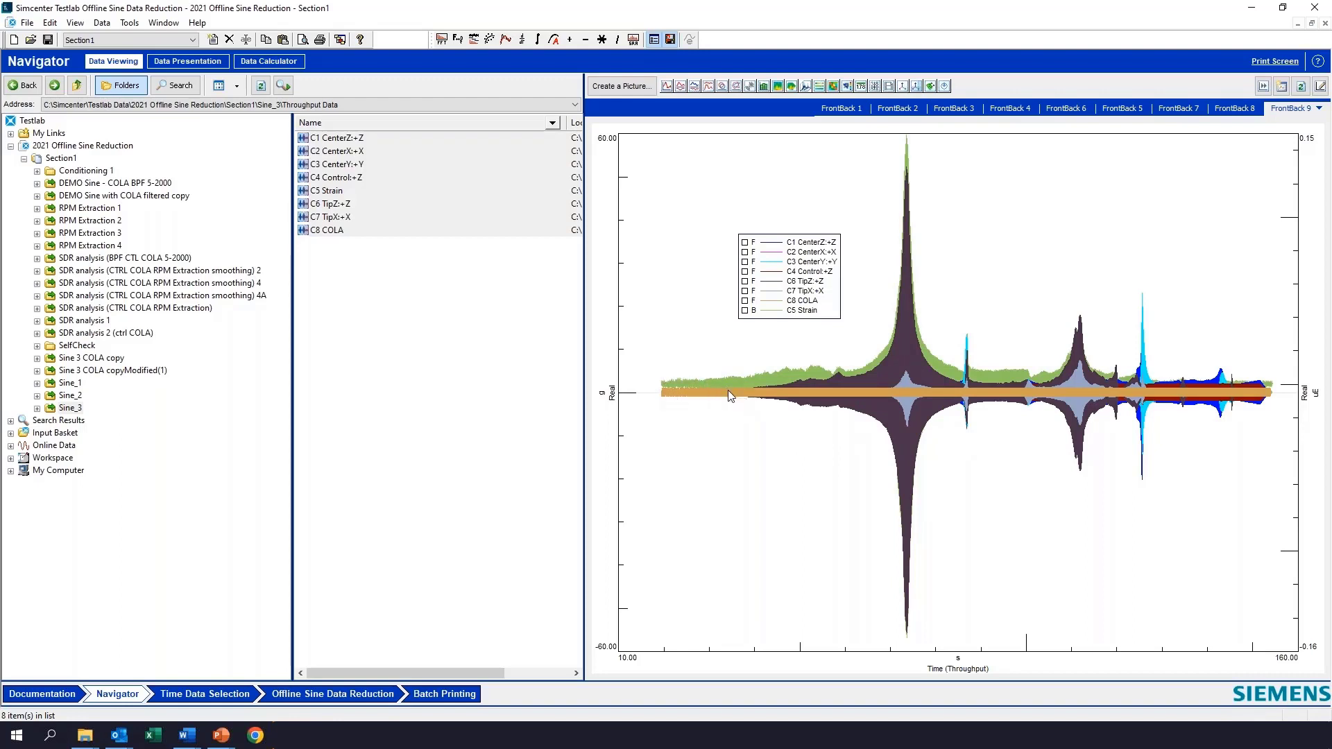
- Zoom in on a few early sine cycles, about 35.49 to 35.74 s, and move the curve legend between the peaks
{"action": "left_click_drag", "start_coordinate": [727, 389], "coordinate": [746, 403]}
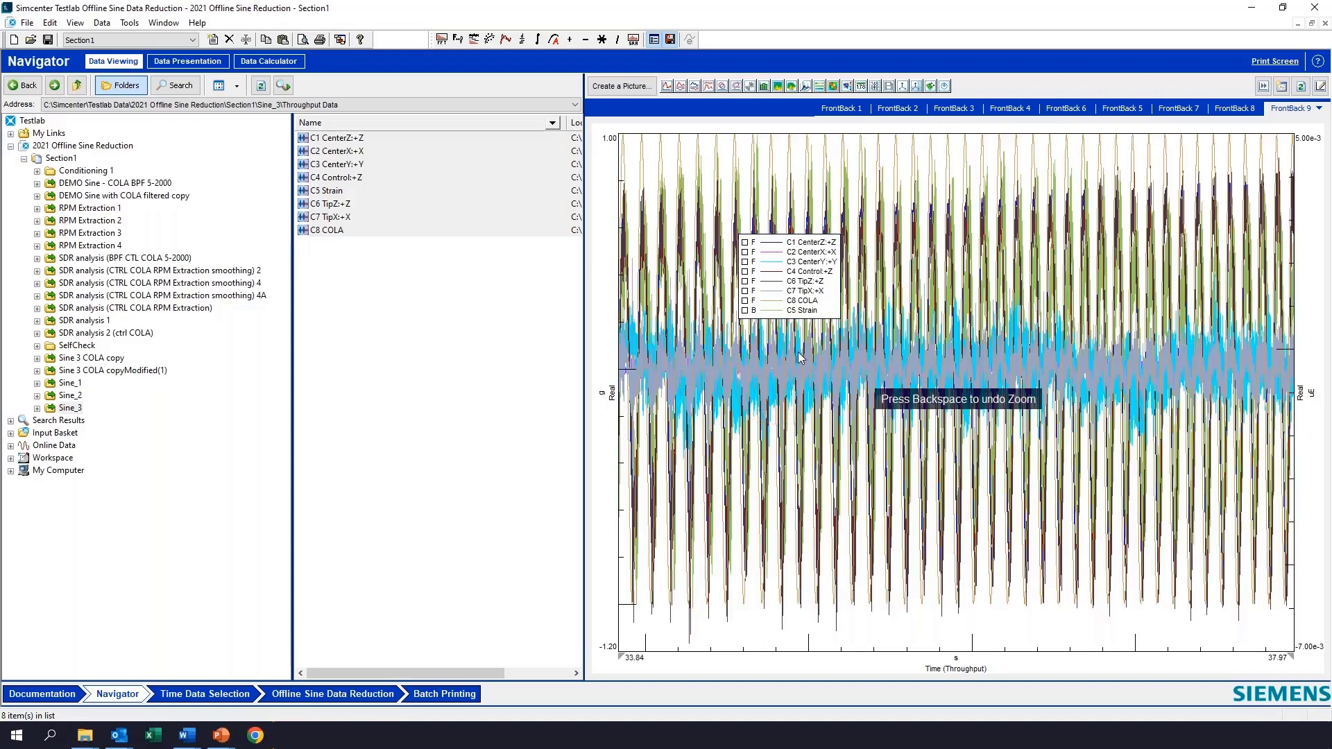
{"action": "left_click_drag", "start_coordinate": [828, 157], "coordinate": [984, 300]}
{"action": "left_click_drag", "start_coordinate": [880, 150], "coordinate": [1057, 215]}
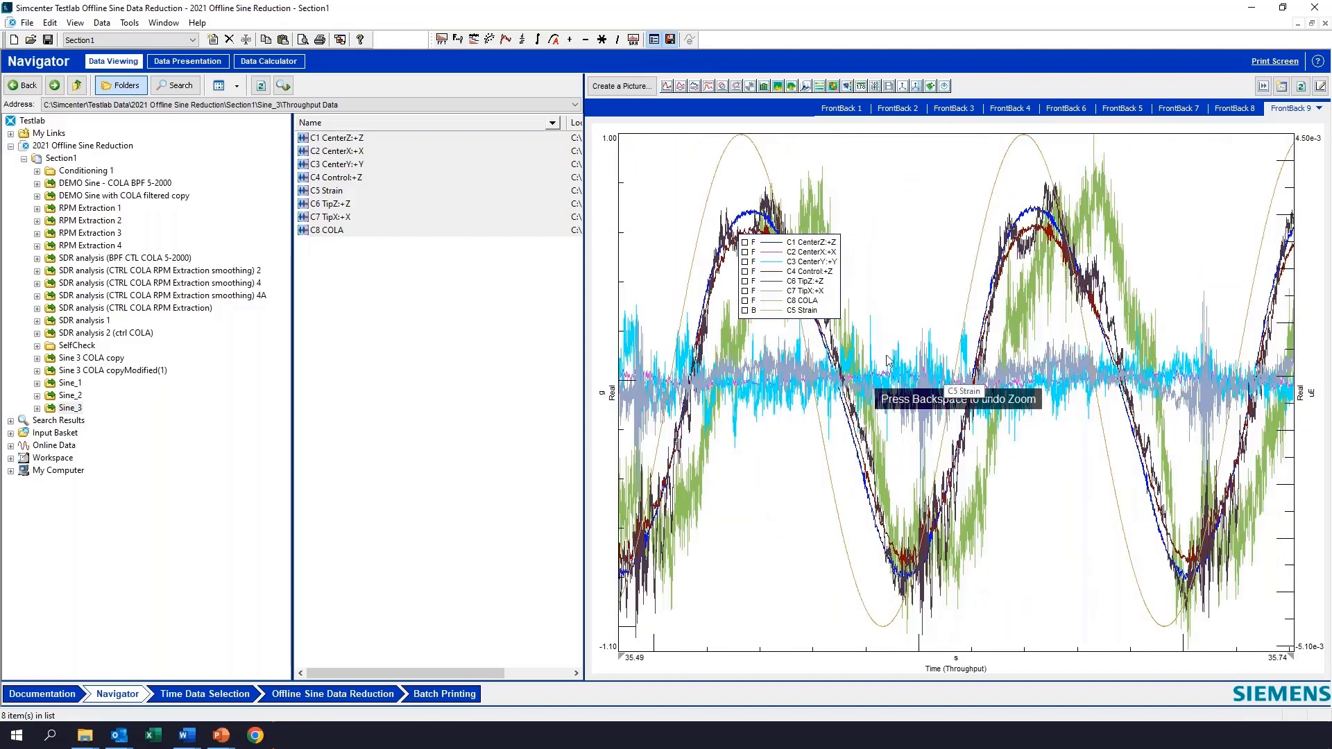
{"action": "left_click_drag", "start_coordinate": [784, 244], "coordinate": [917, 184]}
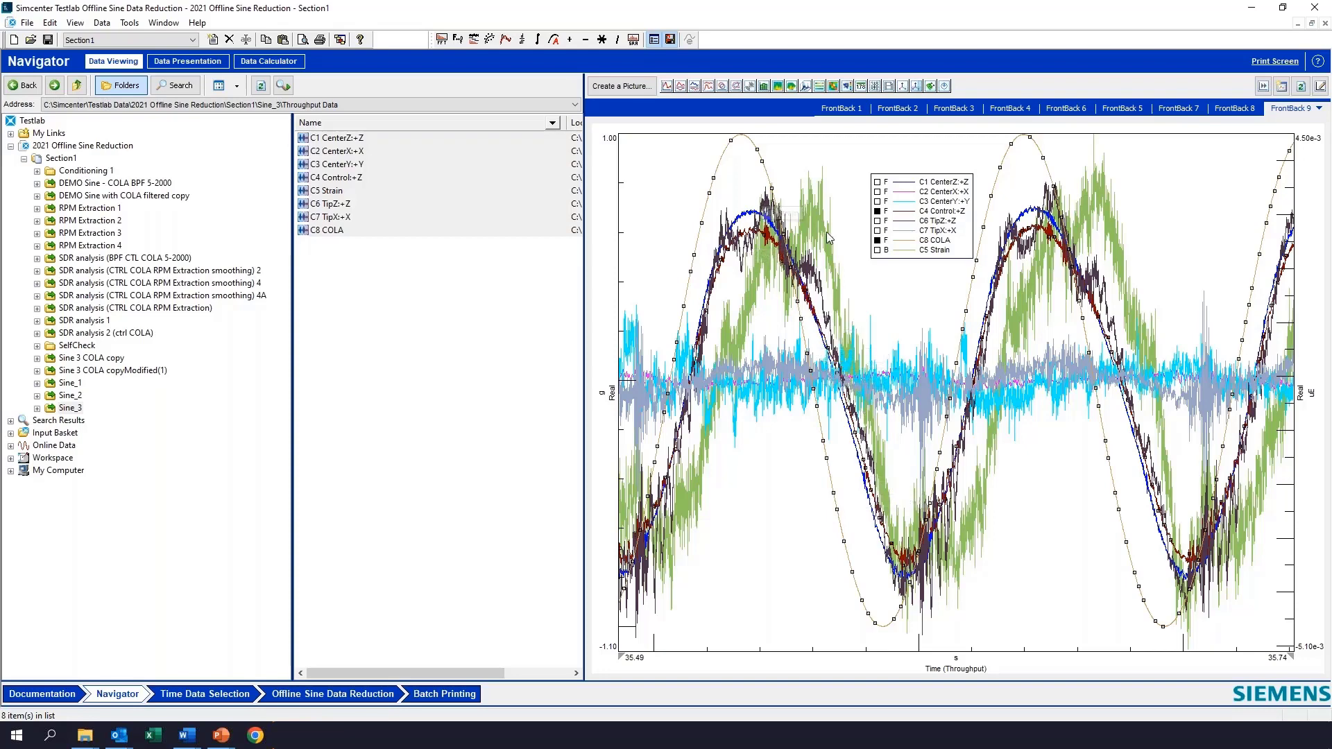
- Duplicate the zoomed FrontBack 9 display
{"action": "left_click", "coordinate": [1318, 109]}
{"action": "left_click", "coordinate": [1321, 111]}
{"action": "left_click", "coordinate": [1321, 110]}
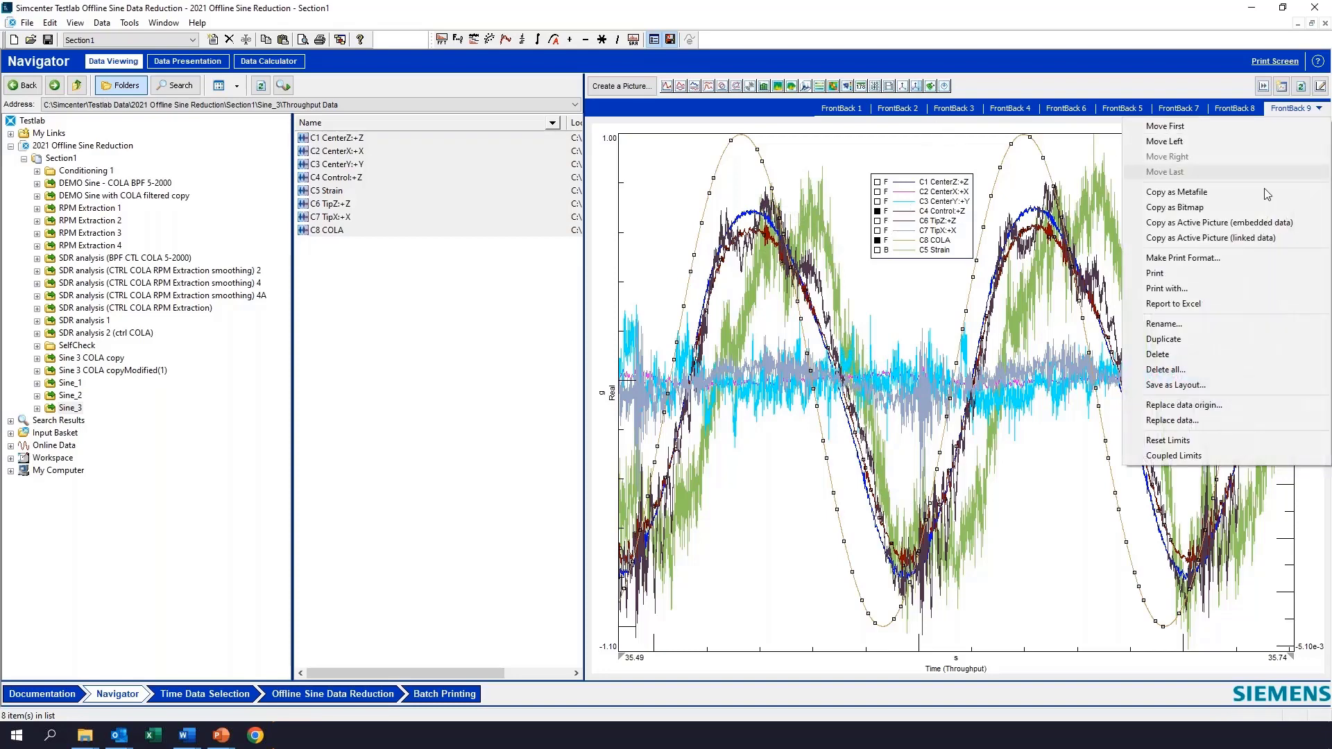
{"action": "left_click", "coordinate": [1188, 339]}
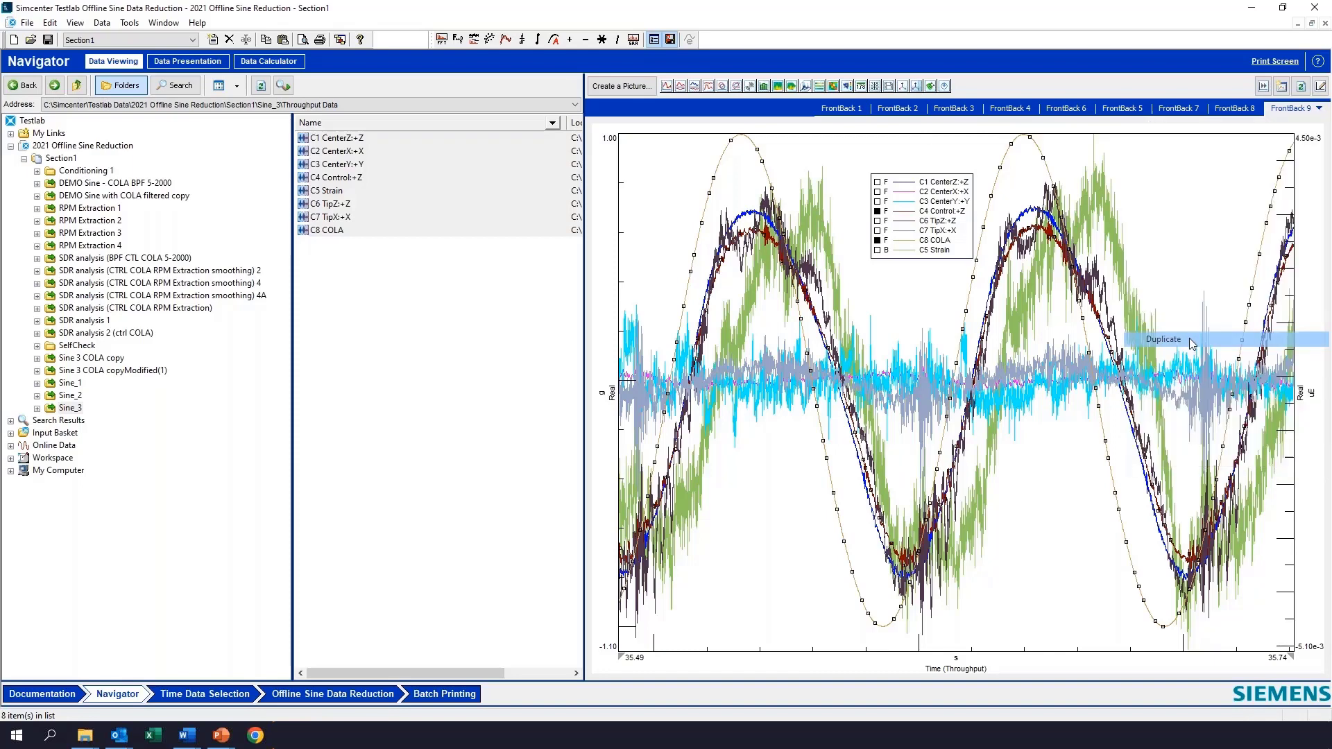
- Remove every curve except C4 Control:+Z and C8 COLA from the duplicated display
{"action": "left_click", "coordinate": [877, 192]}
{"action": "left_click", "coordinate": [876, 201]}
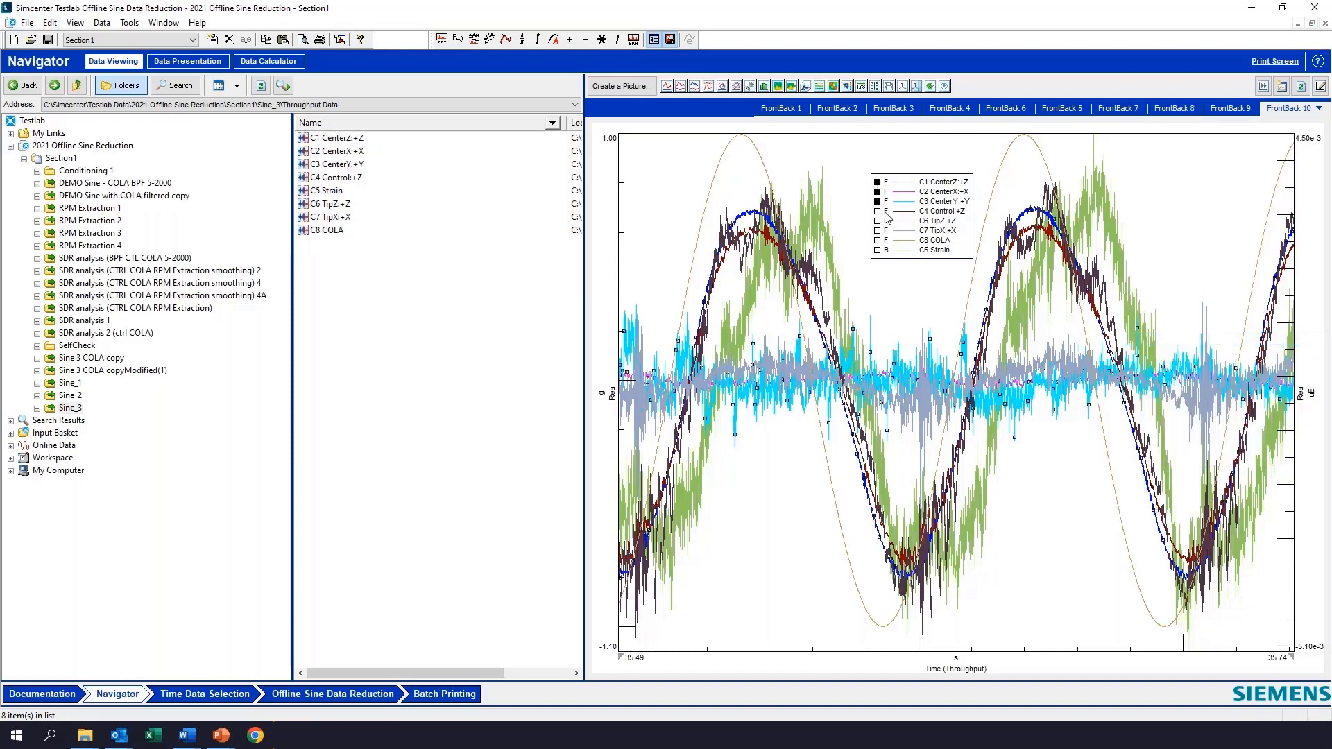
{"action": "left_click", "coordinate": [876, 220]}
{"action": "left_click", "coordinate": [877, 251]}
{"action": "right_click", "coordinate": [878, 256]}
{"action": "left_click", "coordinate": [905, 278]}
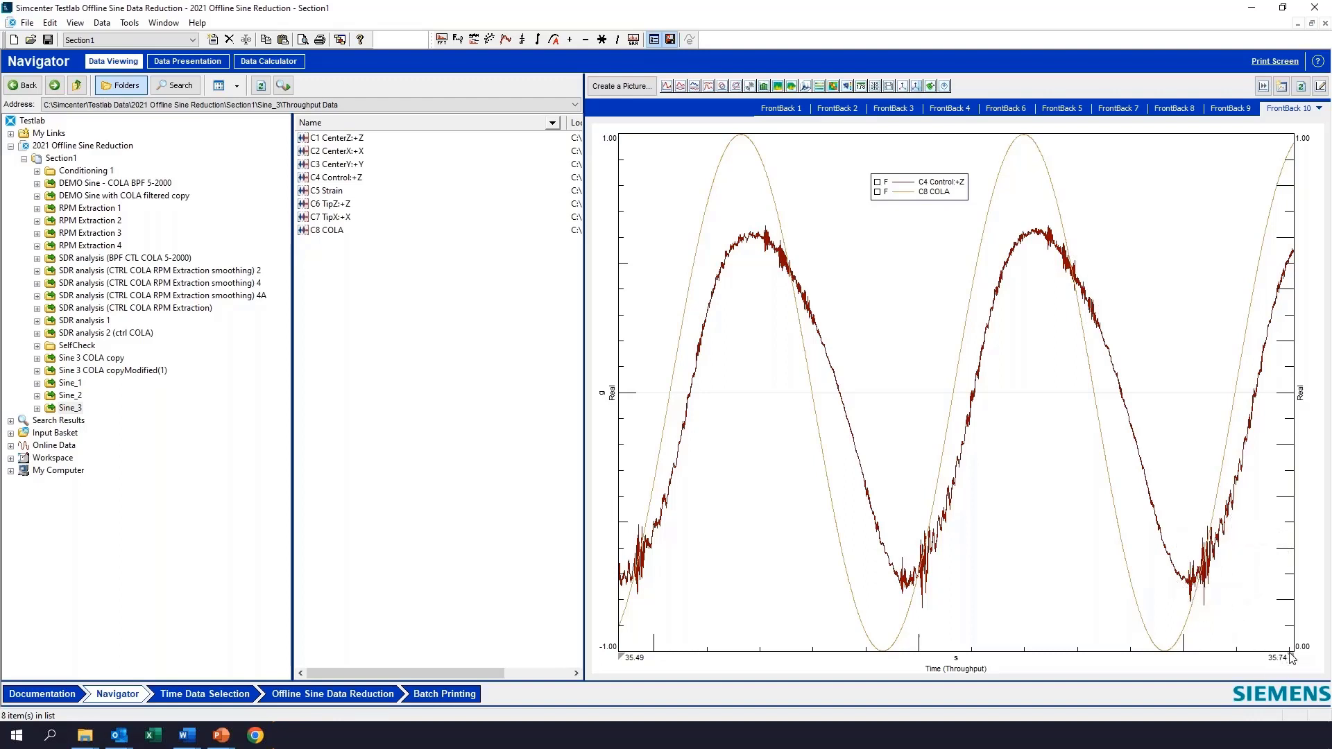
- Set the X-axis limits of the C4 Control and C8 COLA plot to Free
{"action": "right_click", "coordinate": [971, 659]}
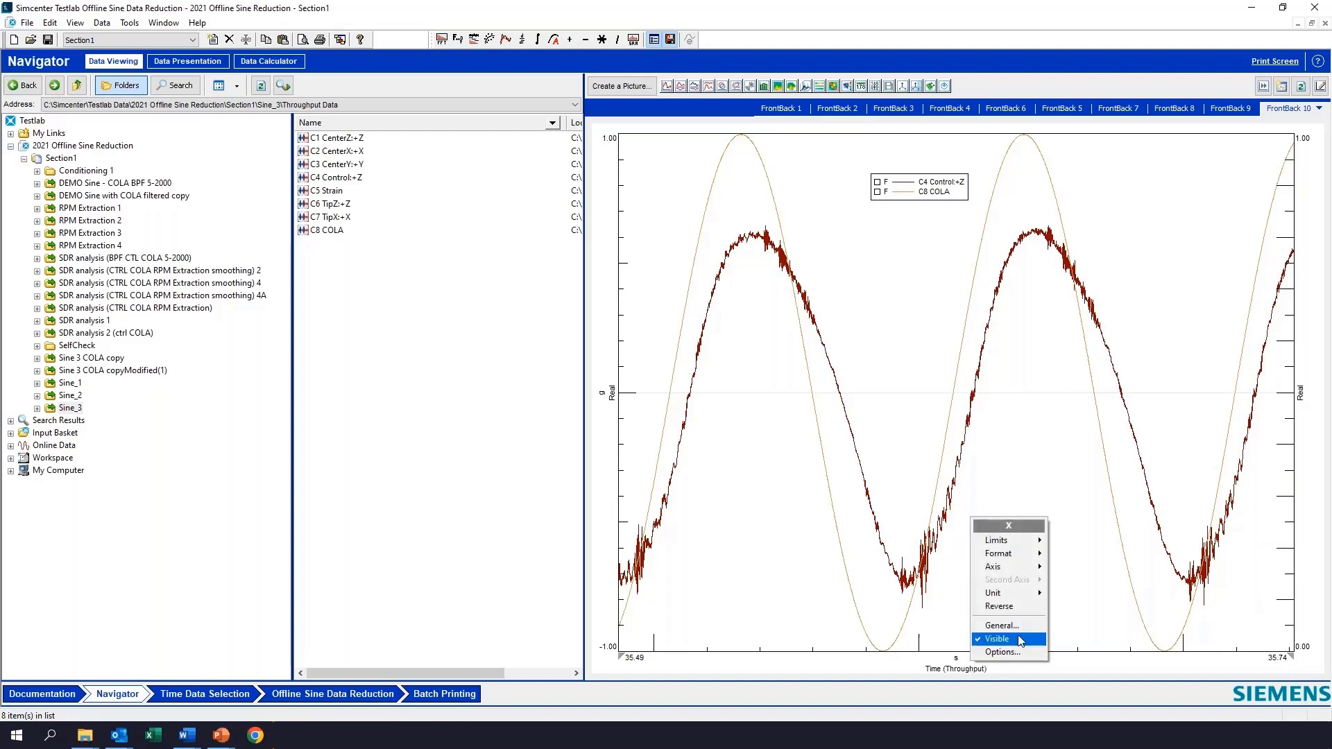
{"action": "mouse_move", "coordinate": [1040, 539]}
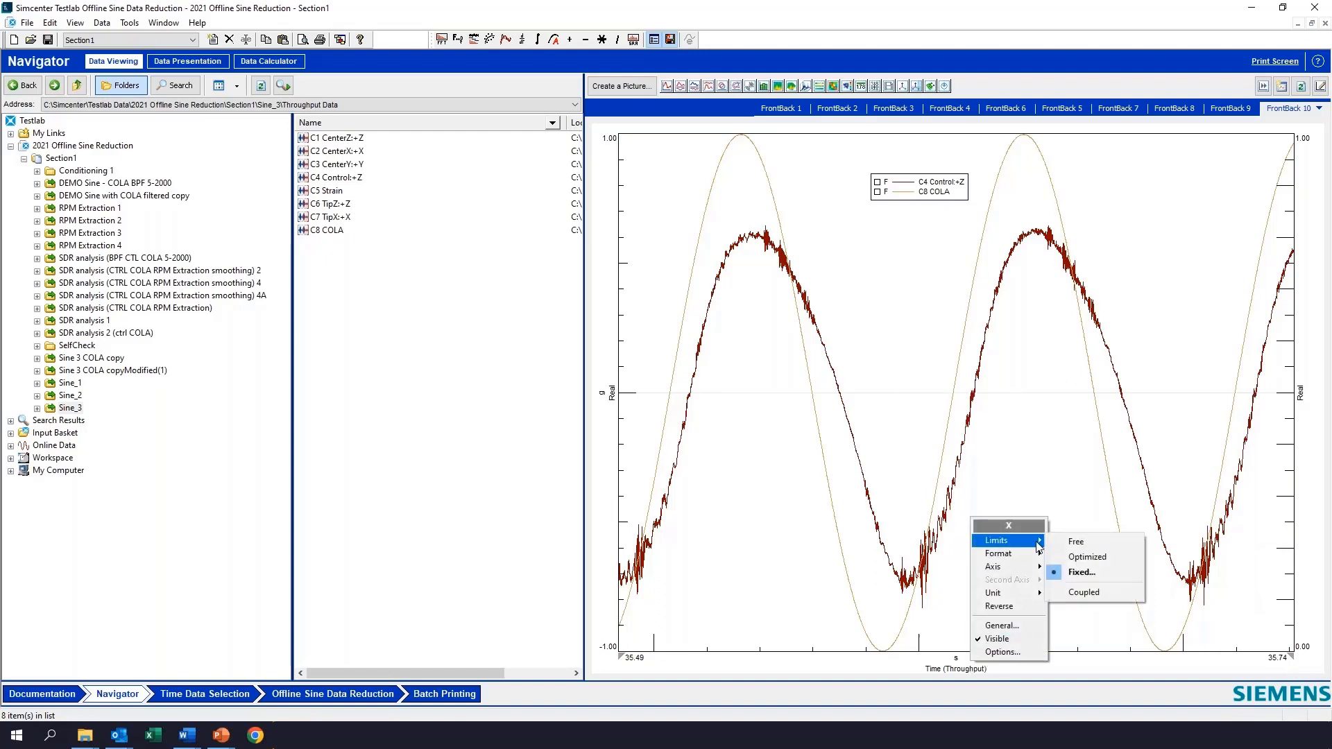
{"action": "left_click", "coordinate": [1074, 542]}
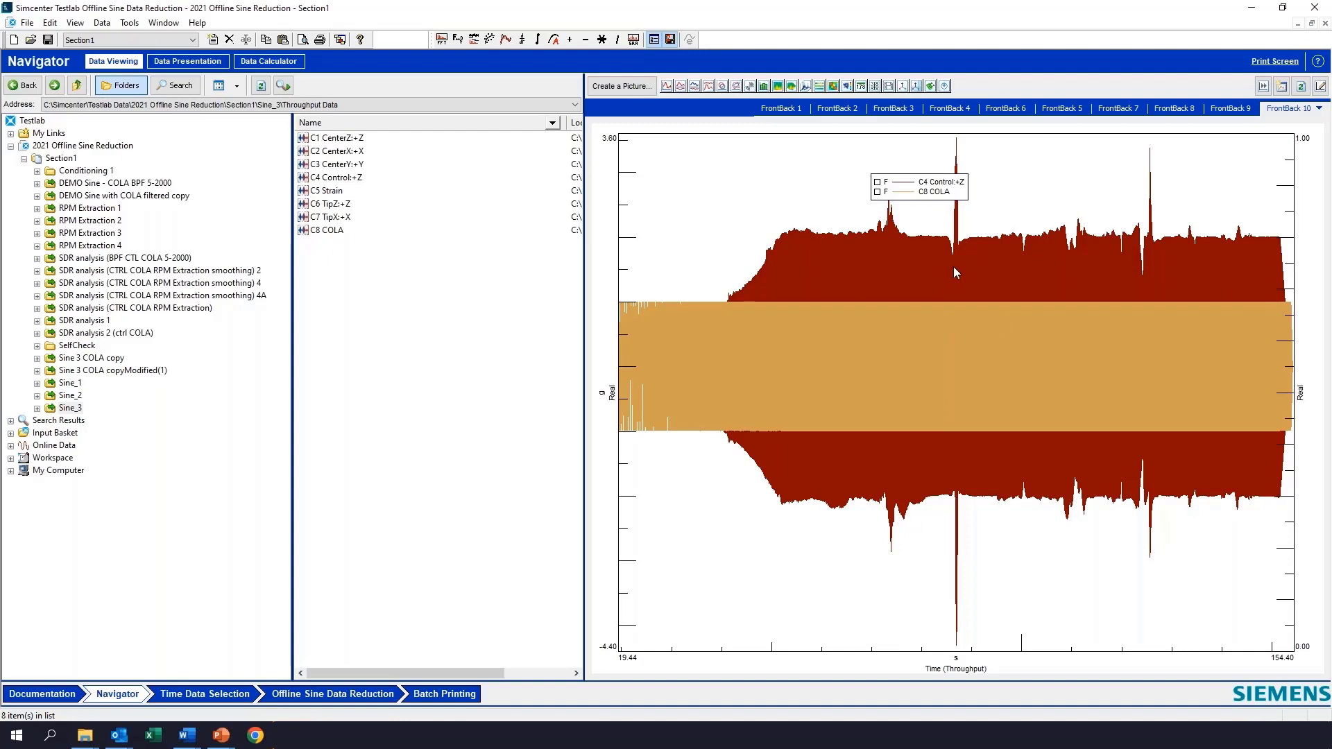
- Zoom in on the tallest C4 Control peak, about 86.50 to 87.24 s, to examine its cycles against the COLA signal
{"action": "left_click_drag", "start_coordinate": [953, 268], "coordinate": [963, 267]}
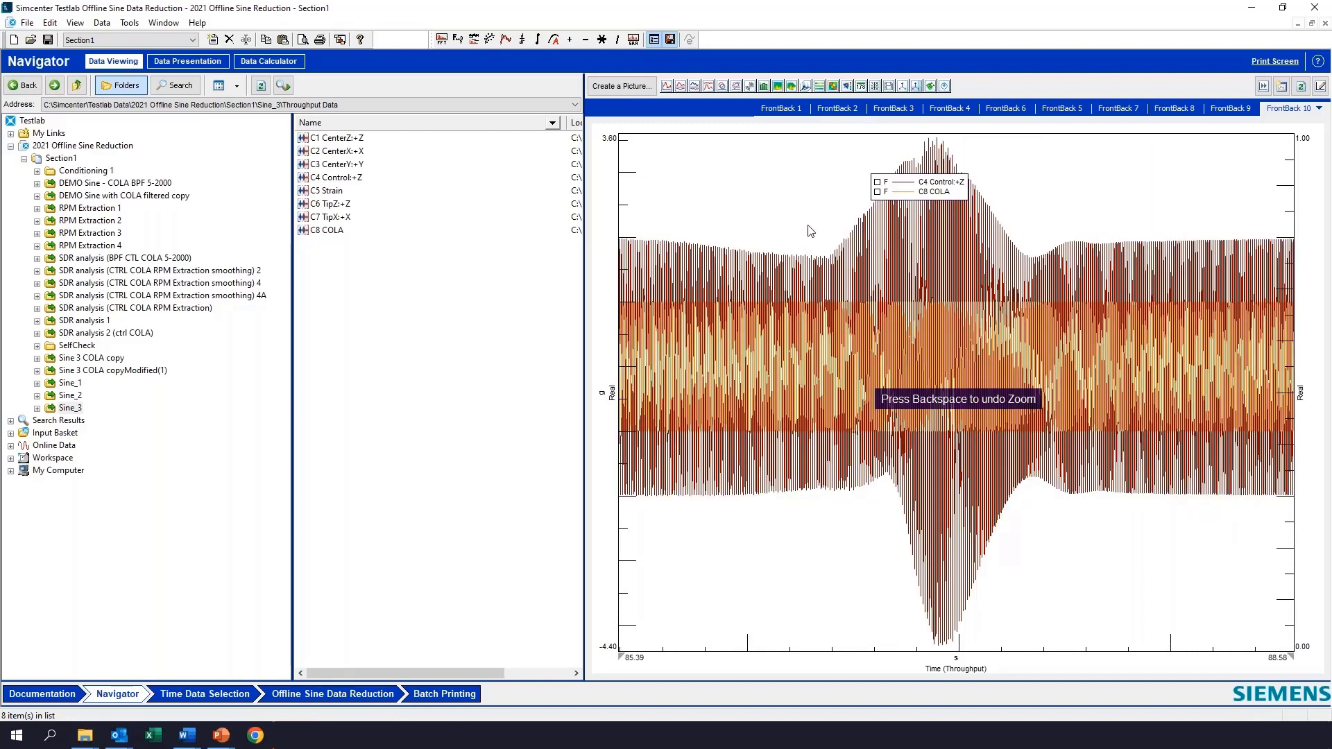
{"action": "left_click_drag", "start_coordinate": [809, 226], "coordinate": [1079, 311]}
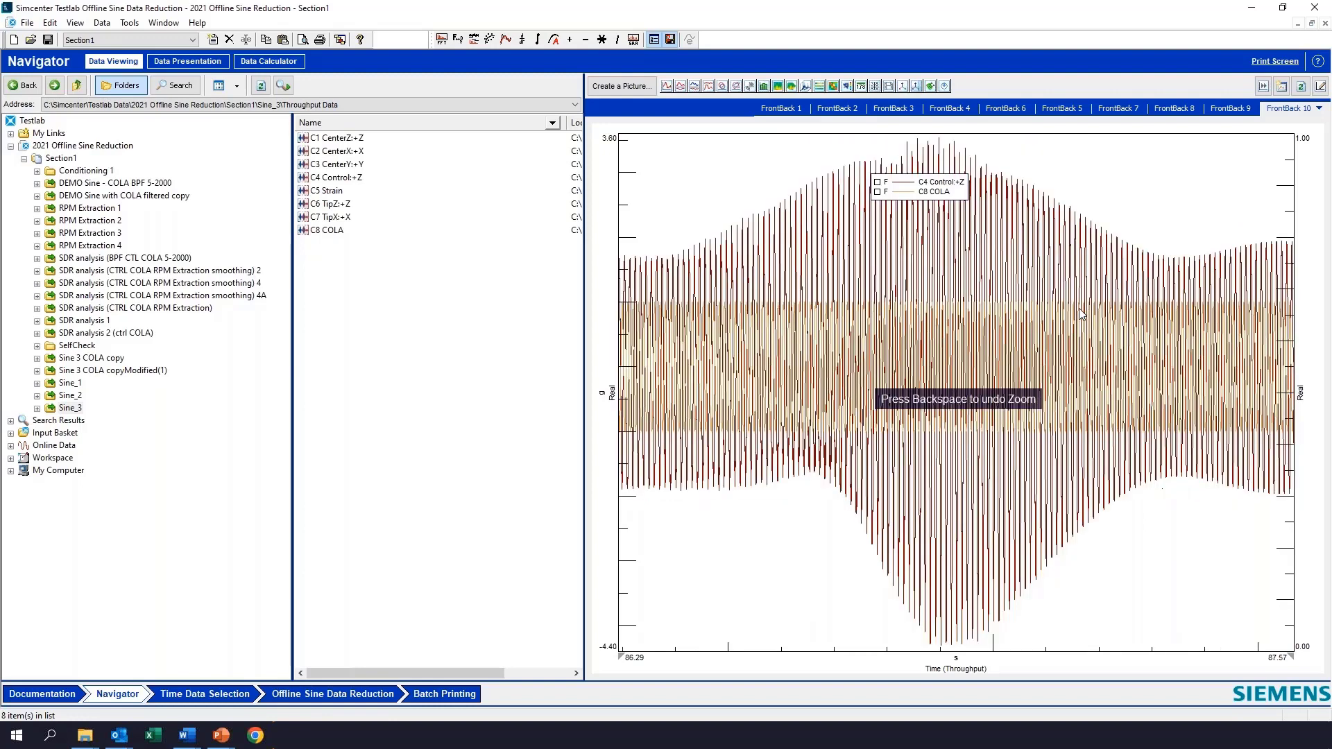
{"action": "left_click_drag", "start_coordinate": [1030, 348], "coordinate": [1120, 346]}
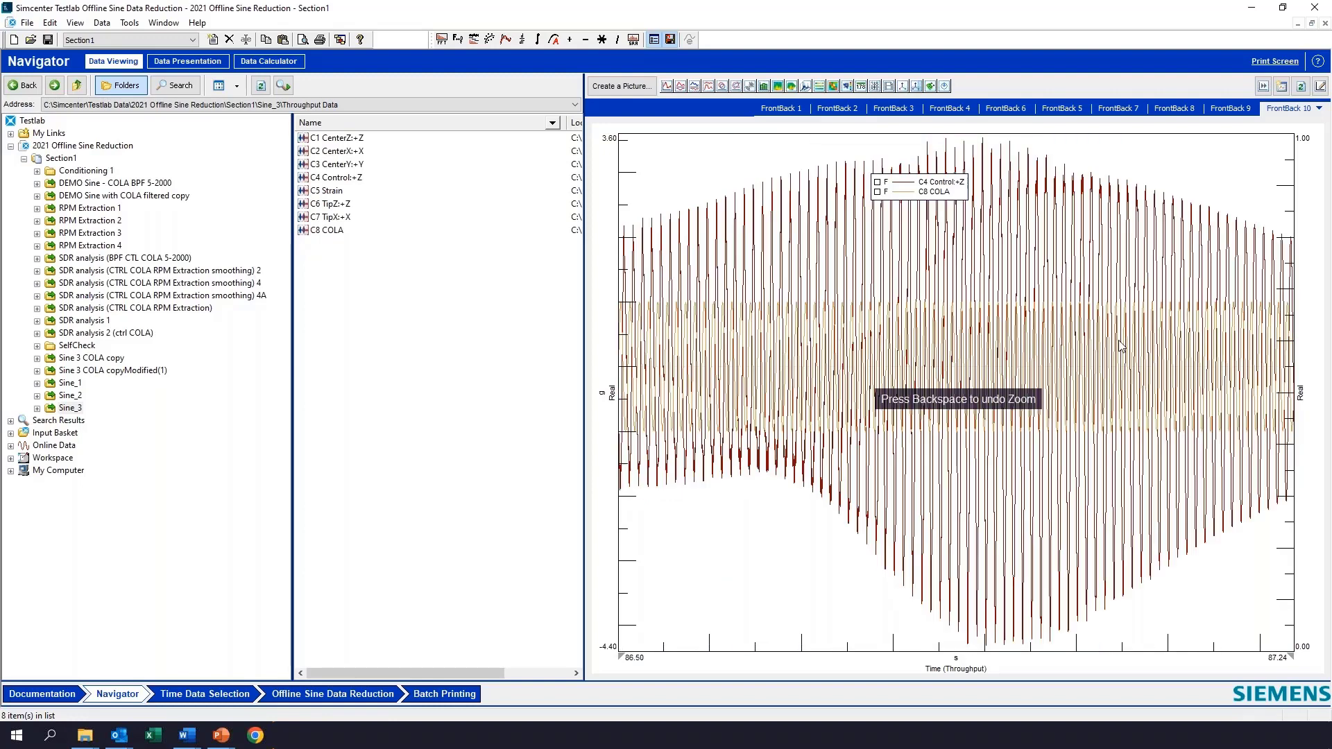
- Zoom in further on the C4 Control and C8 COLA plot, to about 86.79–86.88 s, to compare the individual cycles
{"action": "left_click_drag", "start_coordinate": [767, 165], "coordinate": [1092, 288]}
{"action": "left_click_drag", "start_coordinate": [806, 165], "coordinate": [1123, 298]}
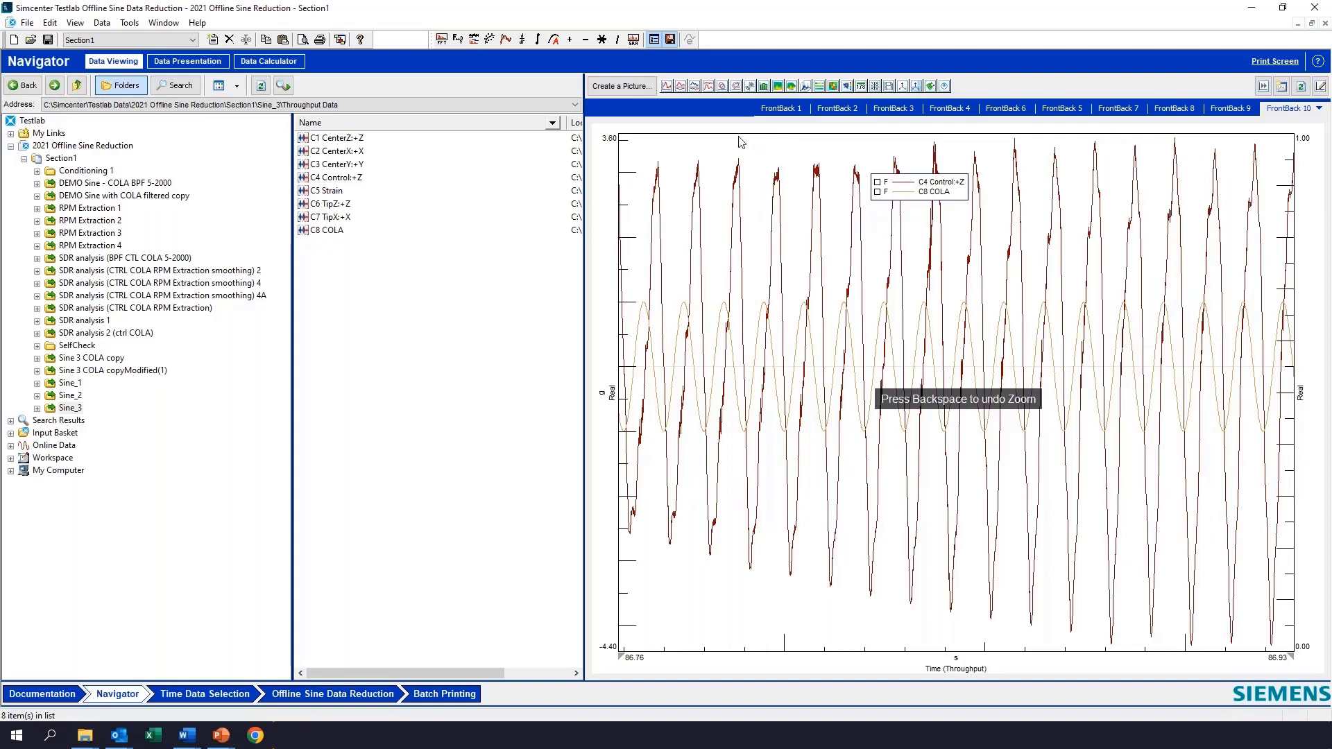
{"action": "left_click_drag", "start_coordinate": [739, 139], "coordinate": [1093, 294]}
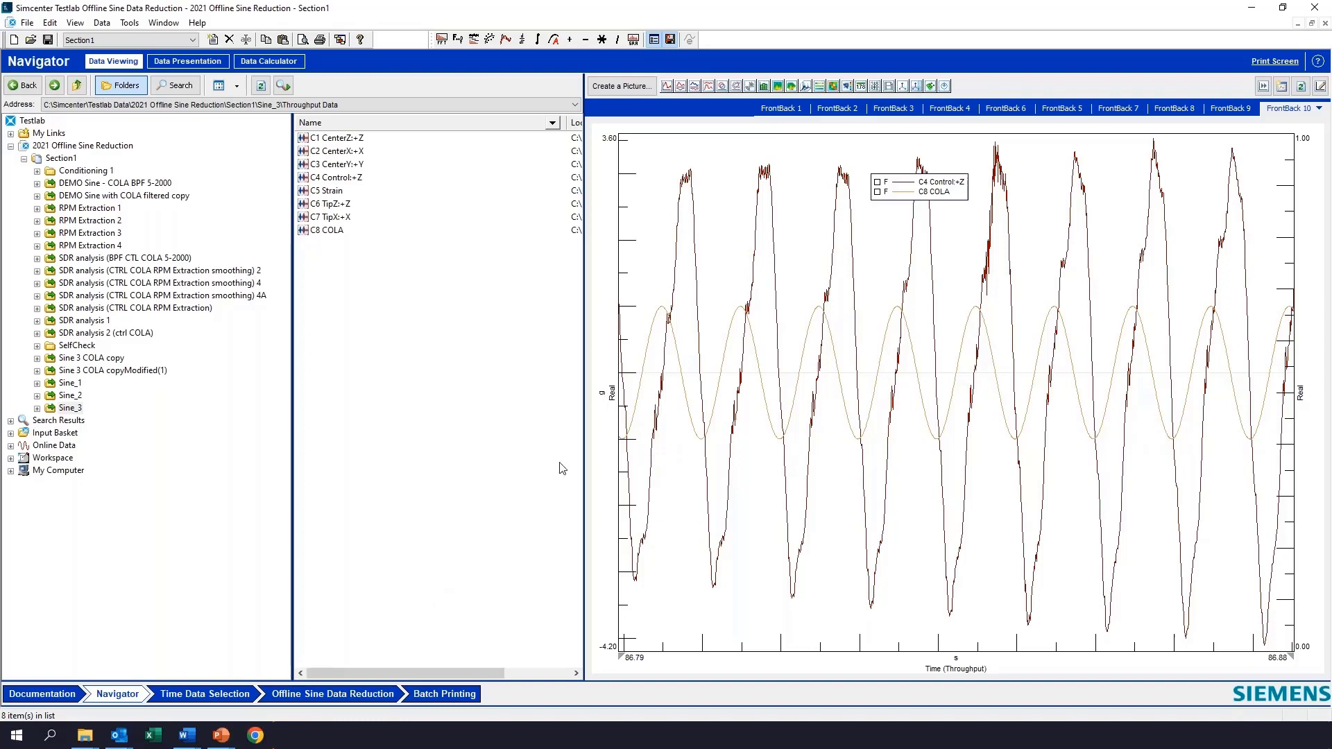
- Replace the Input Basket contents with all eight Sine_3 throughput channels, C1 to C8, and open the basket to check them
{"action": "left_click_drag", "start_coordinate": [359, 247], "coordinate": [318, 146]}
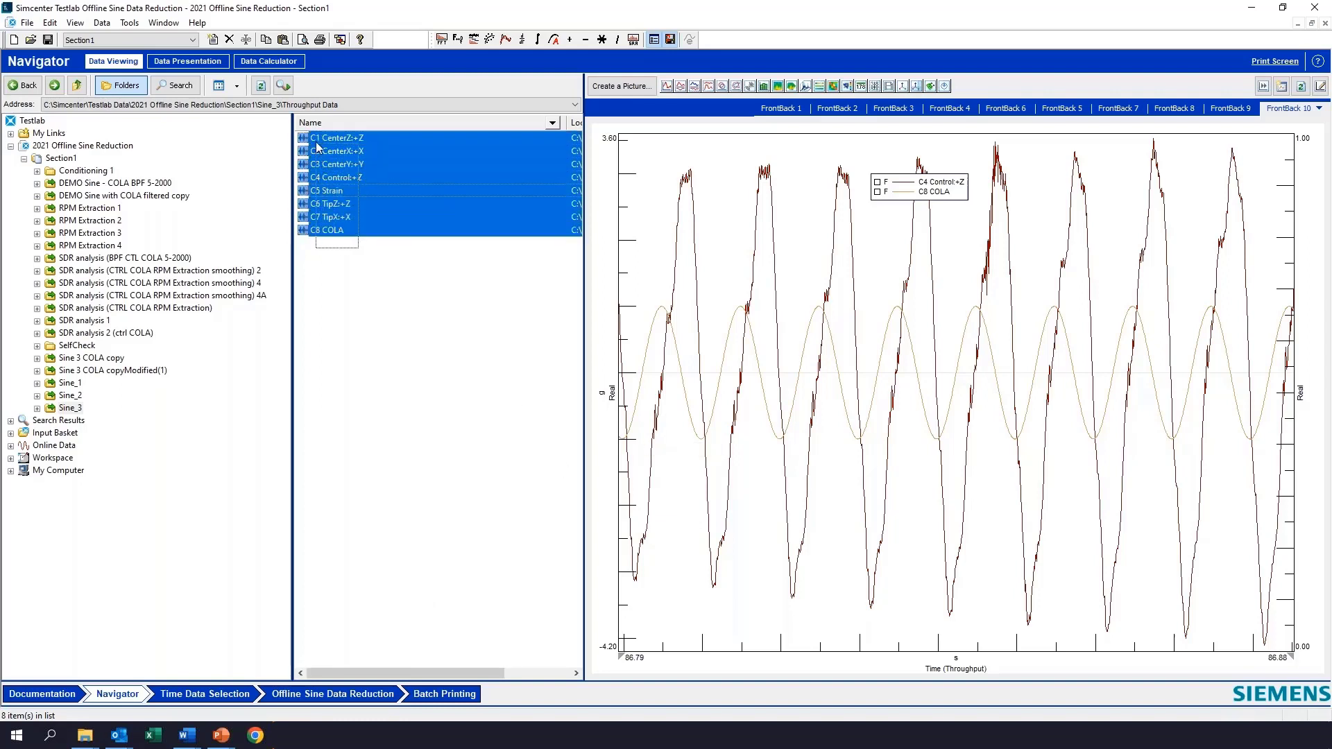
{"action": "right_click", "coordinate": [317, 142]}
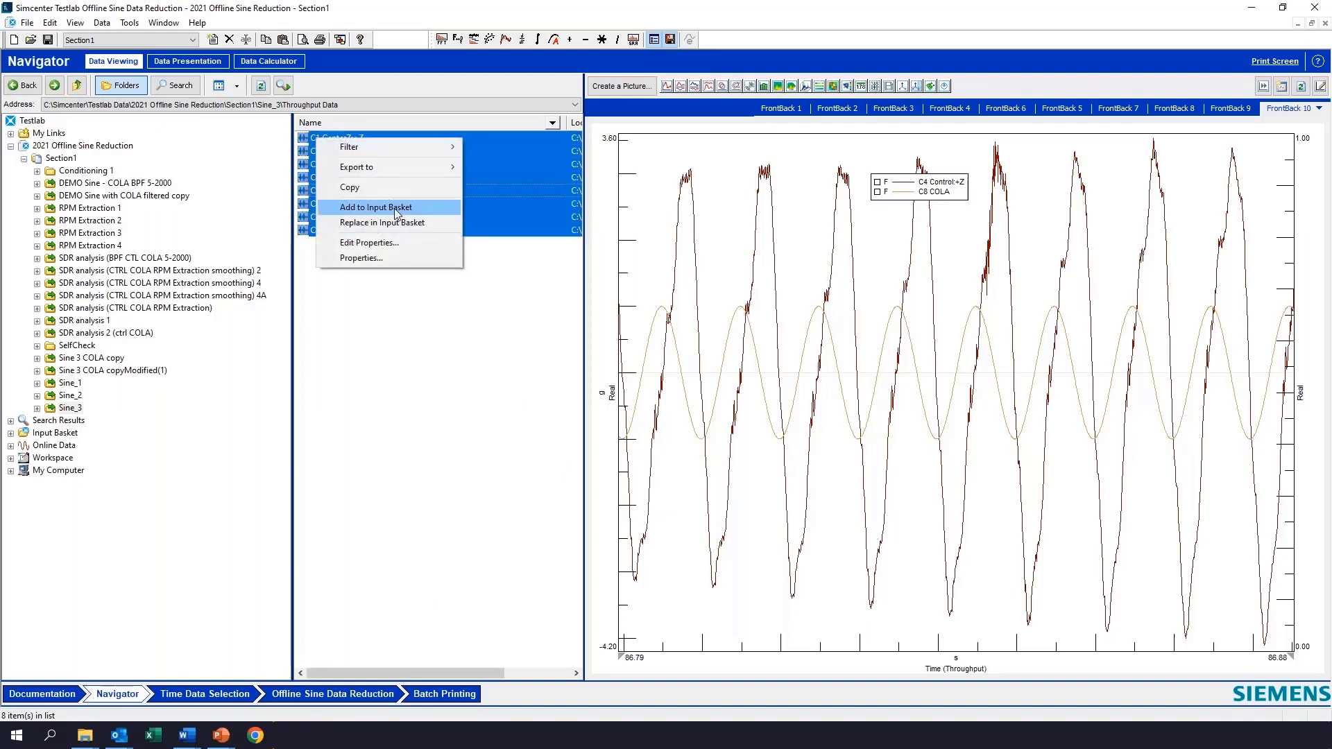
{"action": "left_click", "coordinate": [399, 225]}
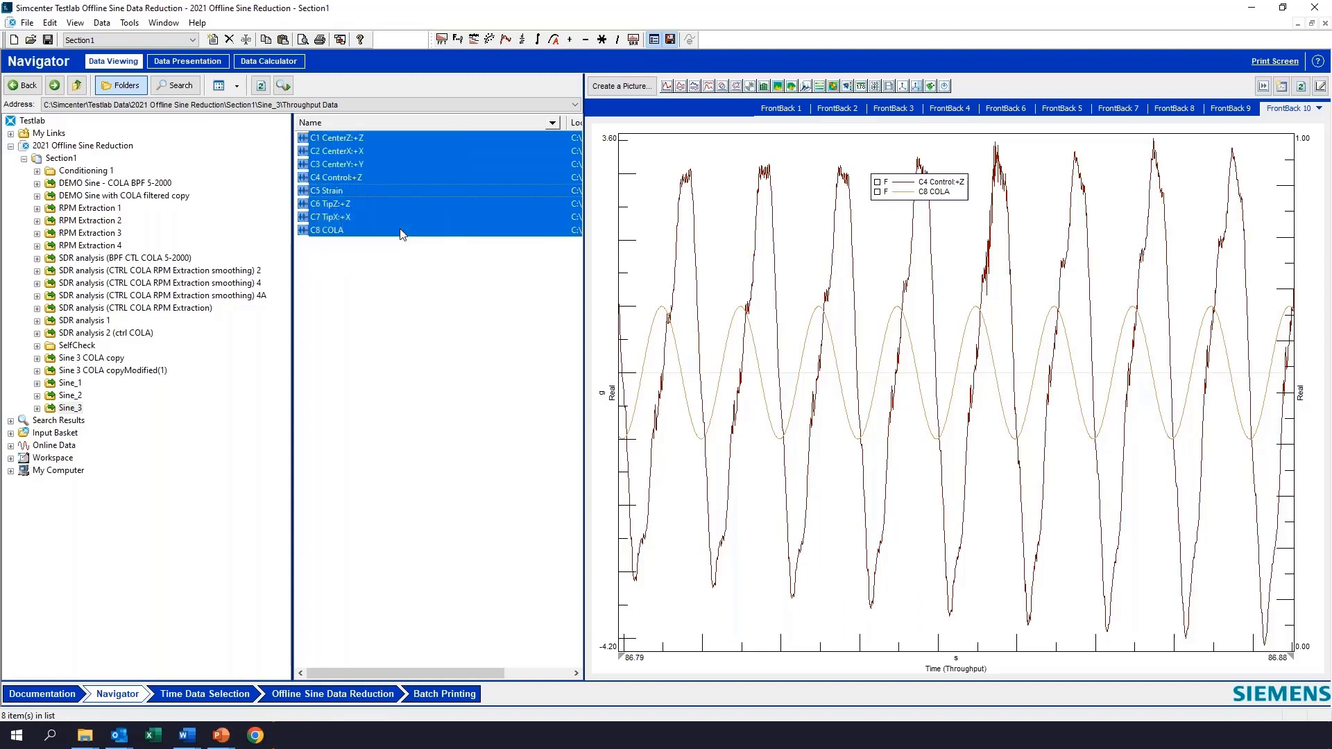
{"action": "left_click", "coordinate": [67, 434]}
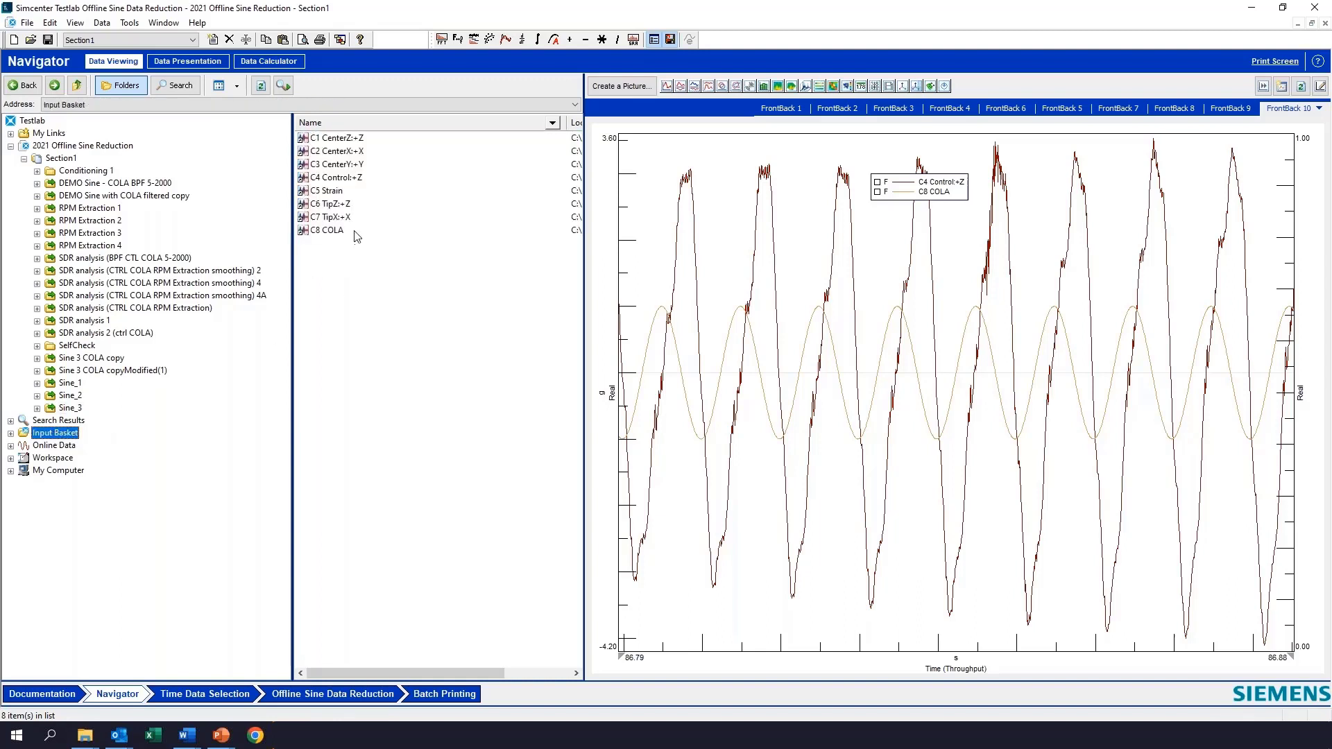
- Add the Input Basket as the data source in Time Data Selection
{"action": "left_click", "coordinate": [215, 694]}
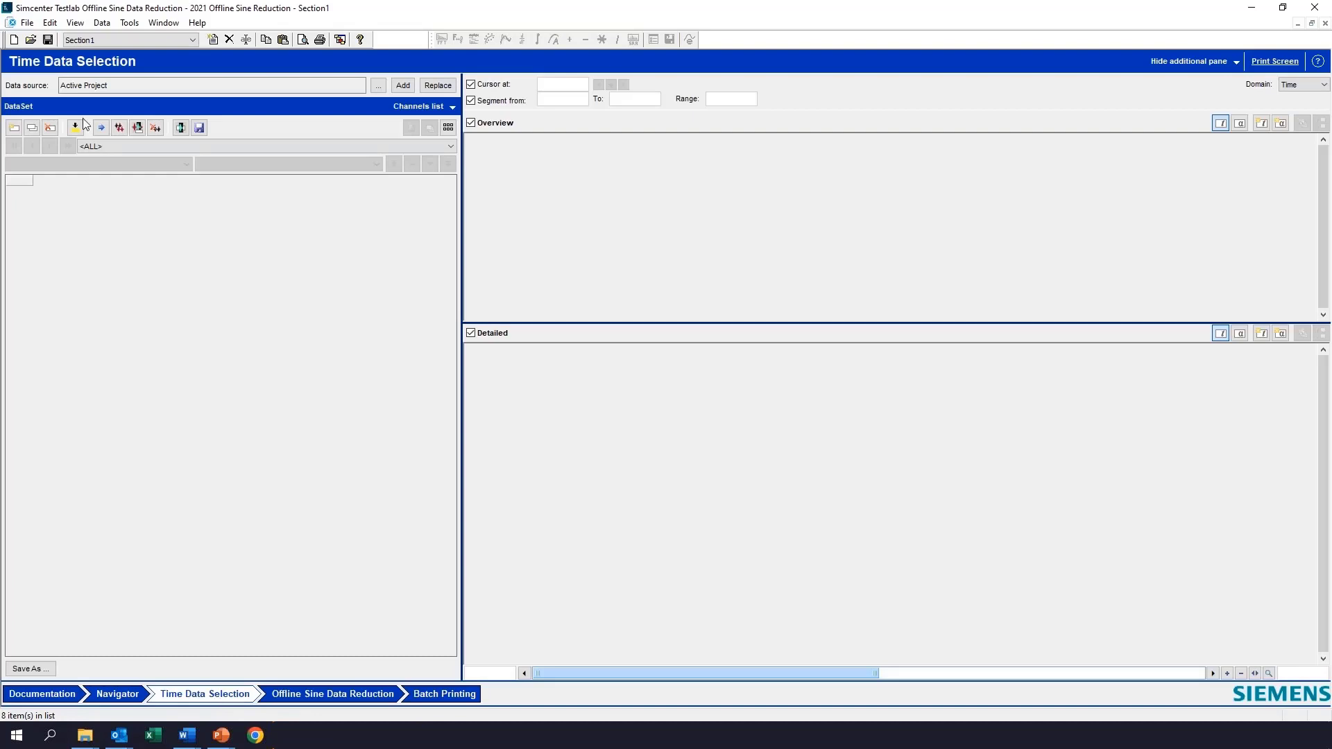
{"action": "left_click", "coordinate": [378, 85]}
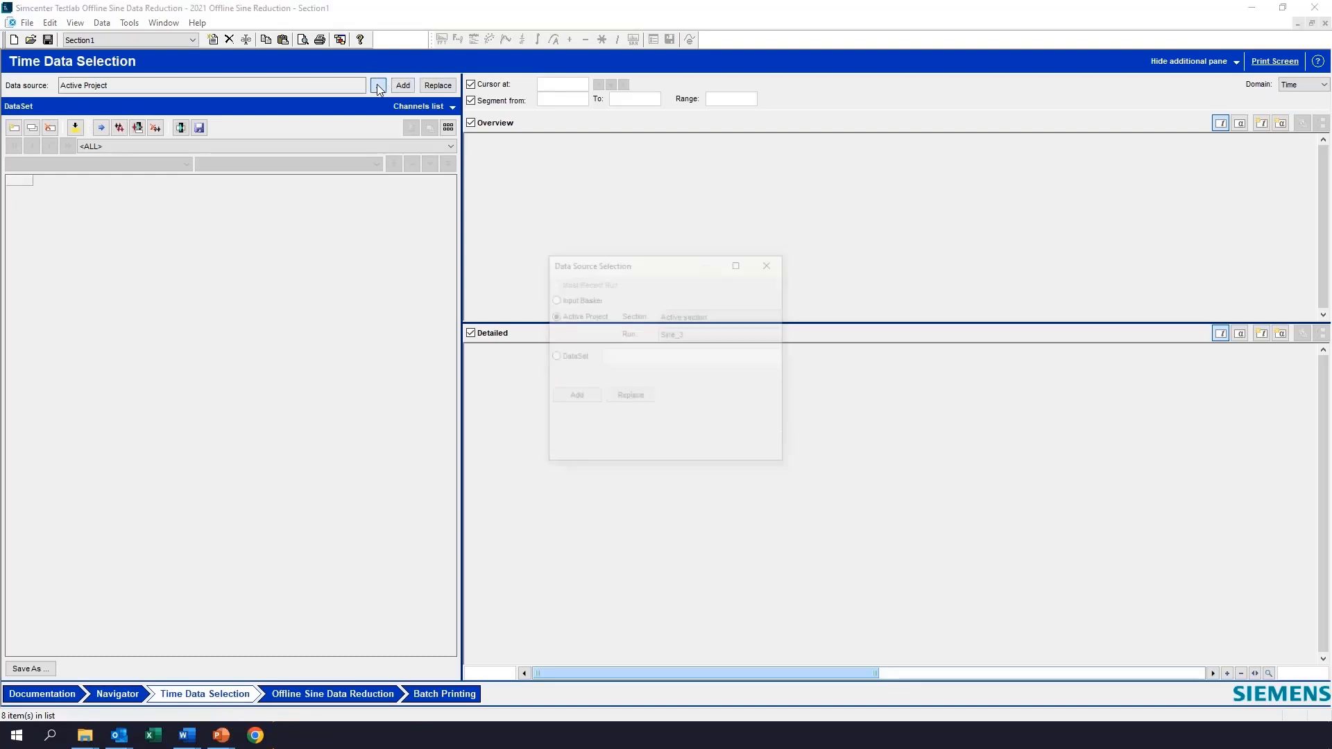
{"action": "left_click", "coordinate": [573, 299]}
{"action": "left_click", "coordinate": [573, 398]}
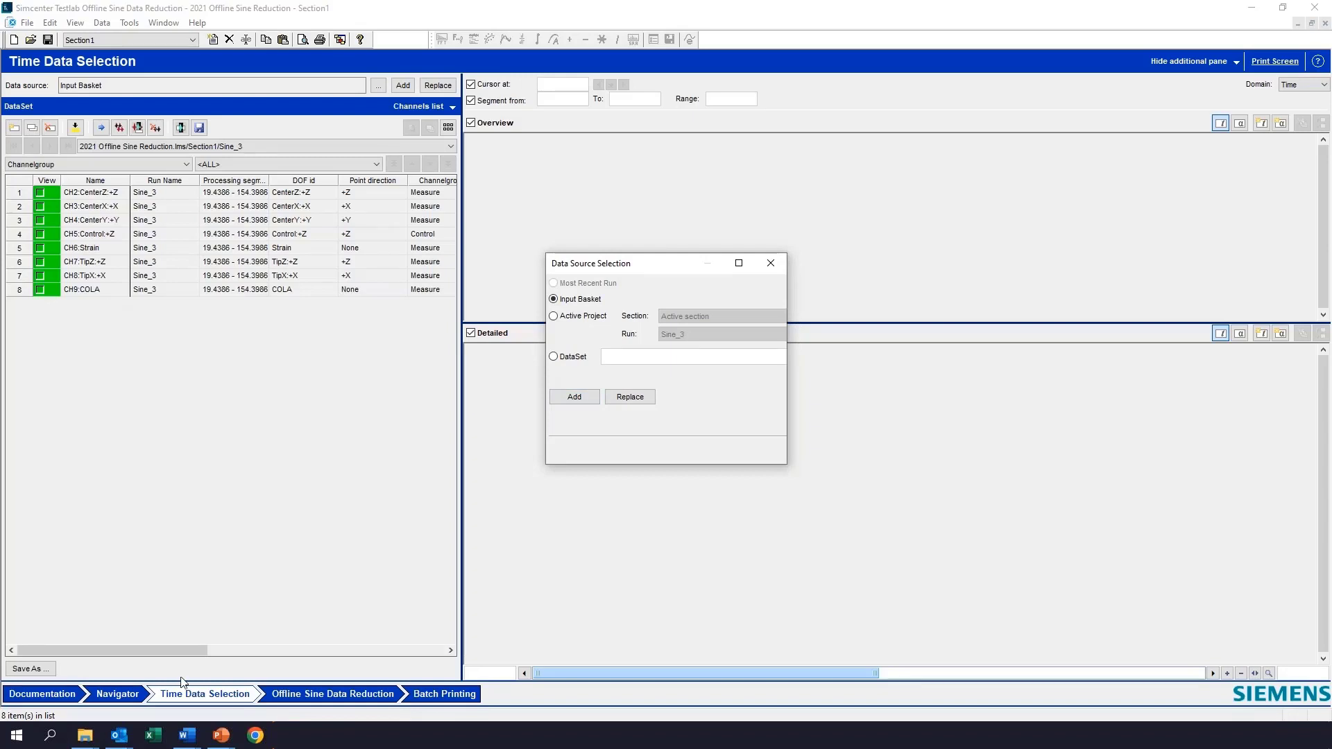
- Make the trace list for Offline Sine Data Reduction from the selected time data
{"action": "left_click", "coordinate": [326, 694]}
{"action": "left_click", "coordinate": [305, 695]}
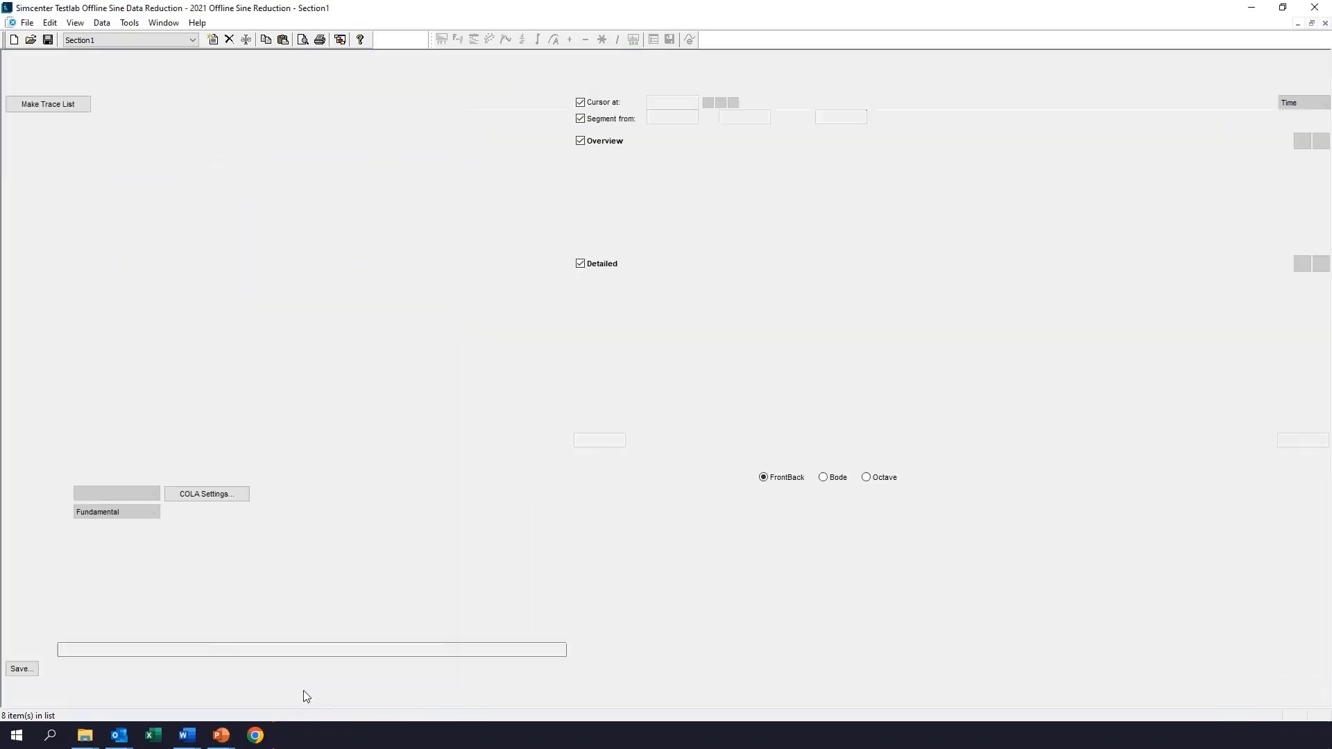
{"action": "left_click", "coordinate": [54, 109]}
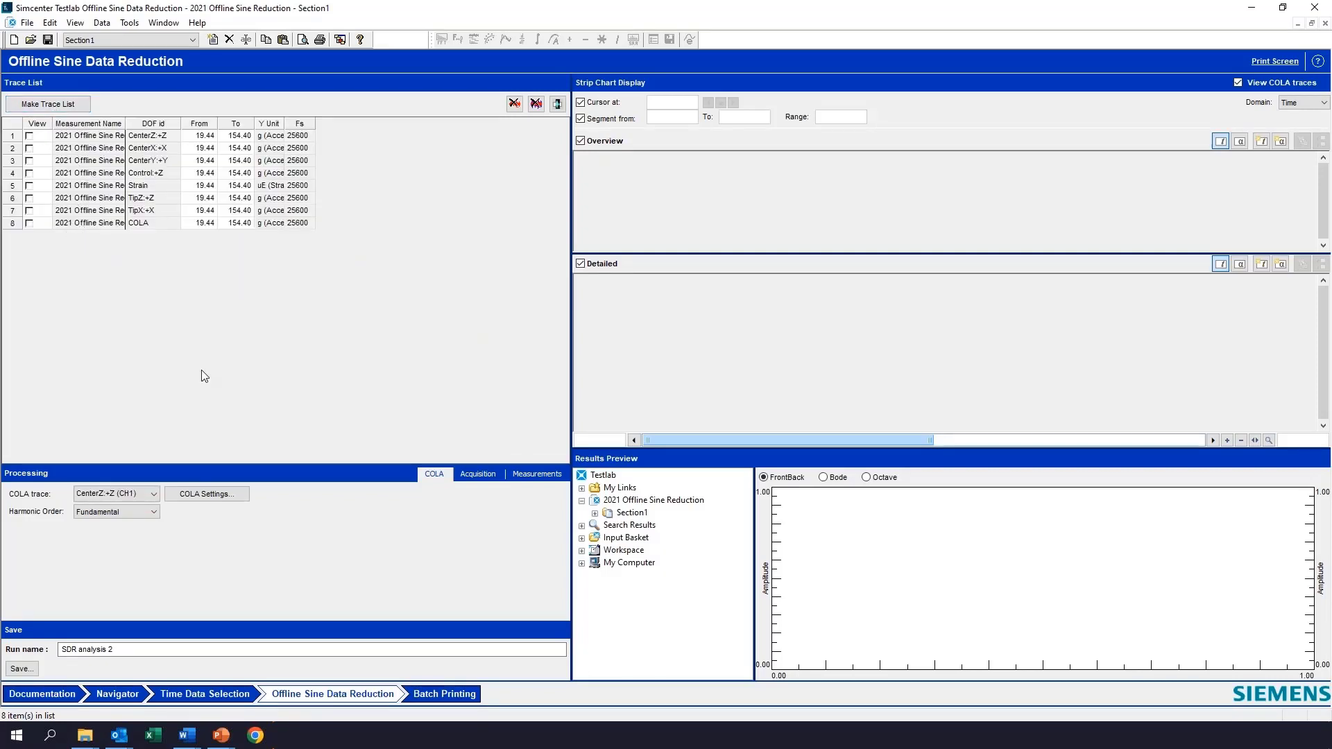
{"action": "left_click", "coordinate": [219, 691]}
{"action": "left_click", "coordinate": [326, 693]}
- Show the COLA and Control:+Z traces in the strip charts and examine the detailed view from about 85.78 to 87.89 s
{"action": "left_click", "coordinate": [29, 223]}
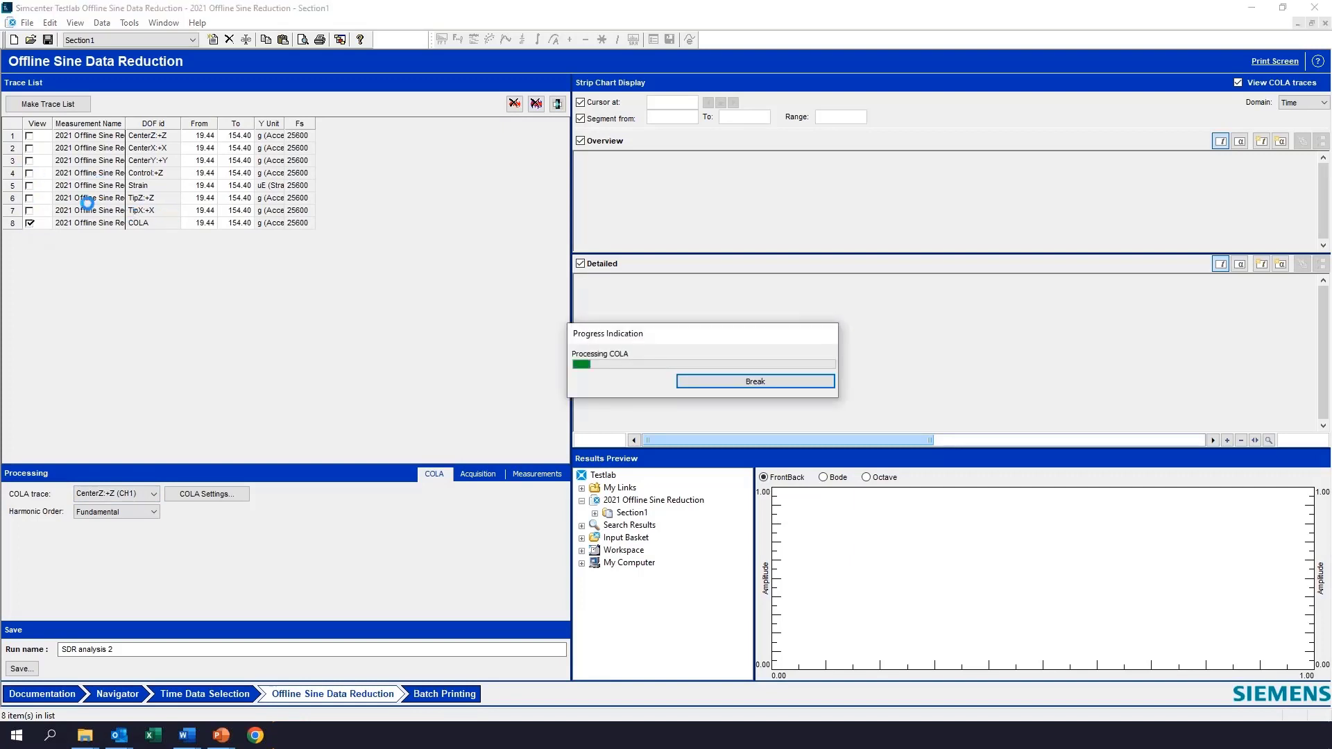
{"action": "left_click", "coordinate": [29, 173]}
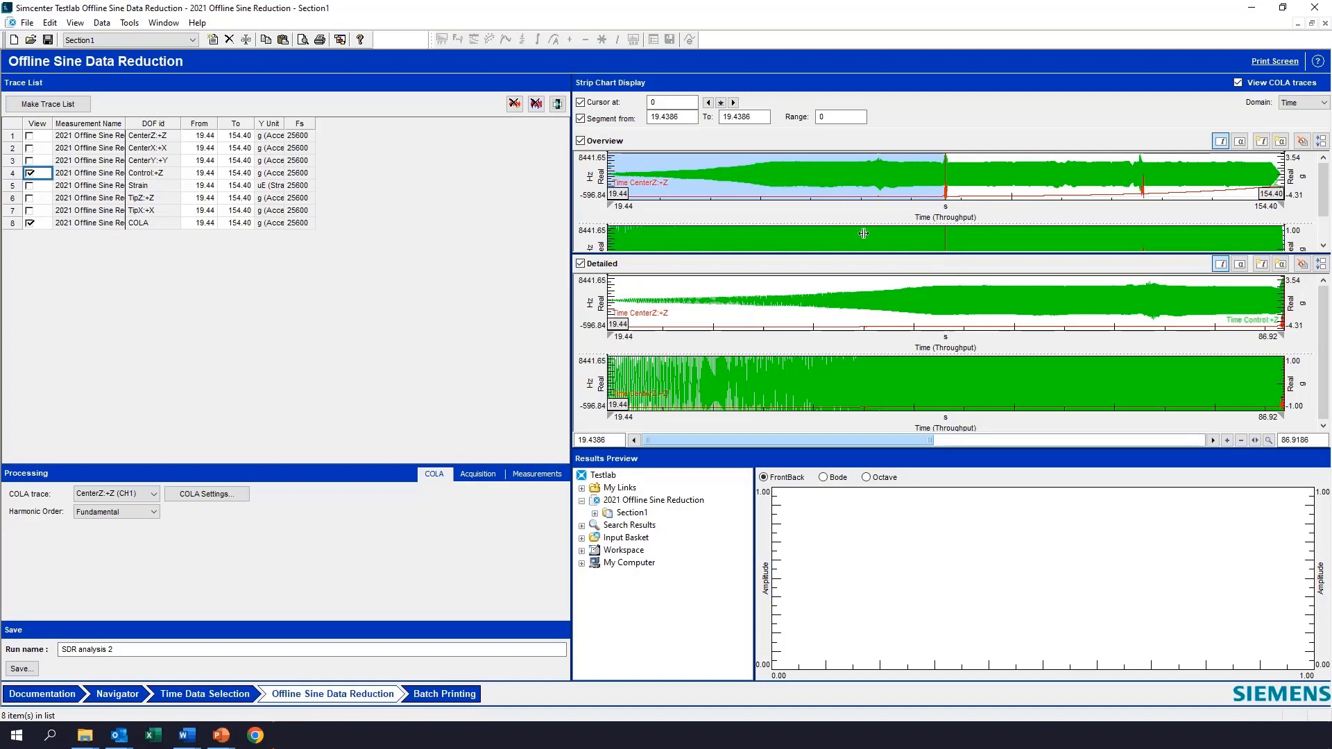
{"action": "left_click_drag", "start_coordinate": [911, 441], "coordinate": [1022, 438]}
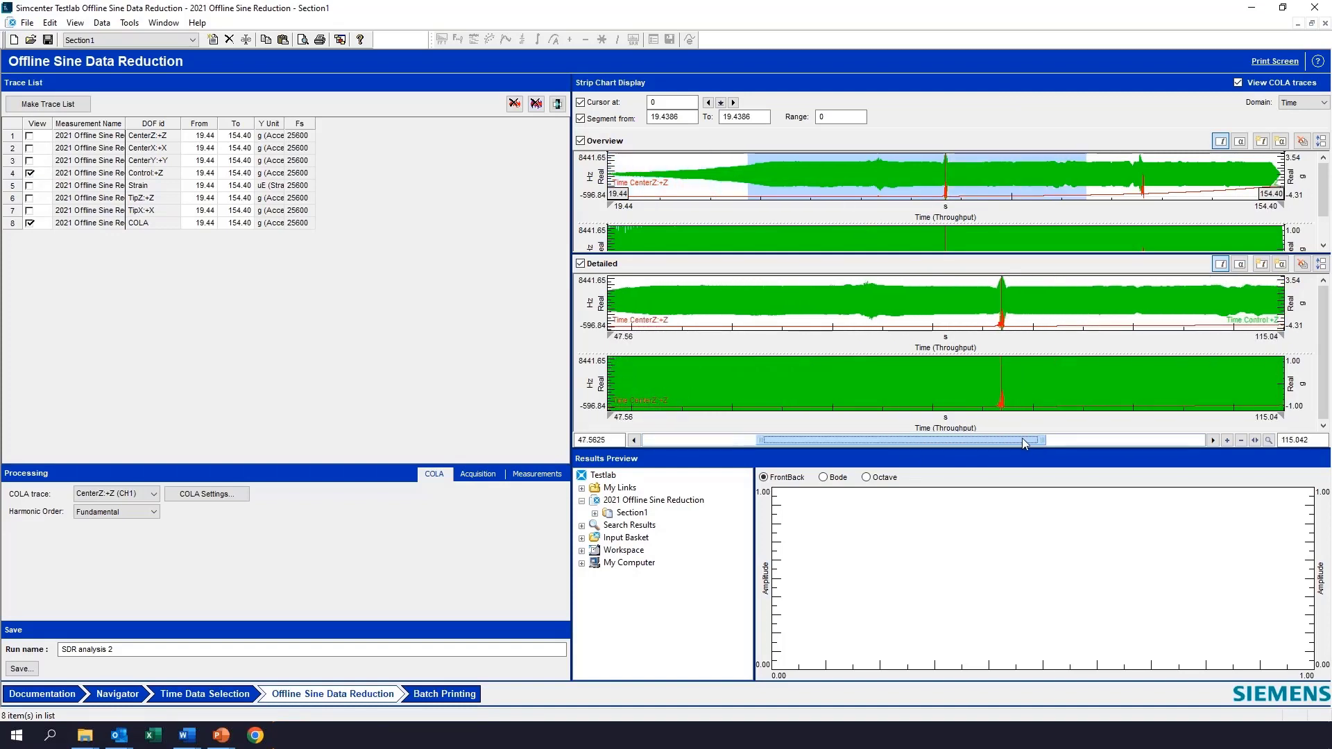
{"action": "left_click", "coordinate": [1226, 441]}
{"action": "left_click", "coordinate": [1227, 440]}
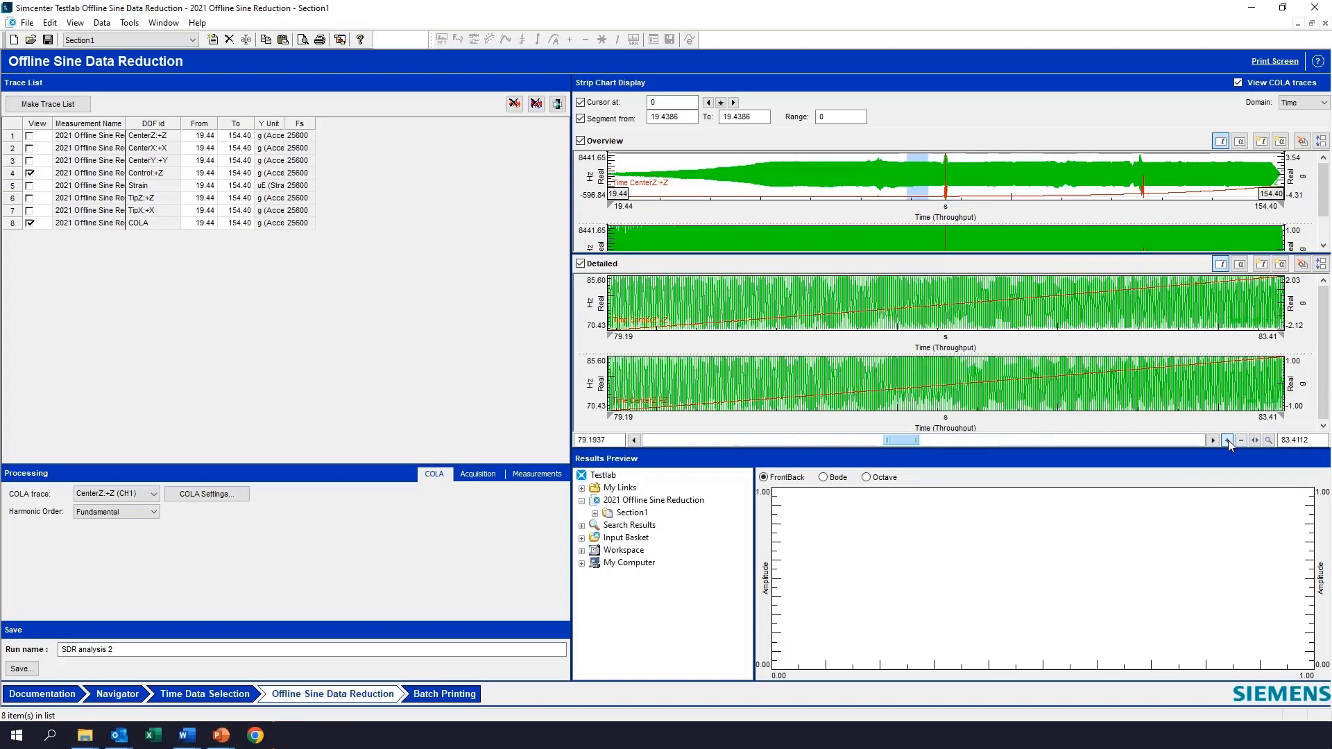
{"action": "left_click", "coordinate": [1227, 440]}
{"action": "left_click_drag", "start_coordinate": [898, 440], "coordinate": [918, 442]}
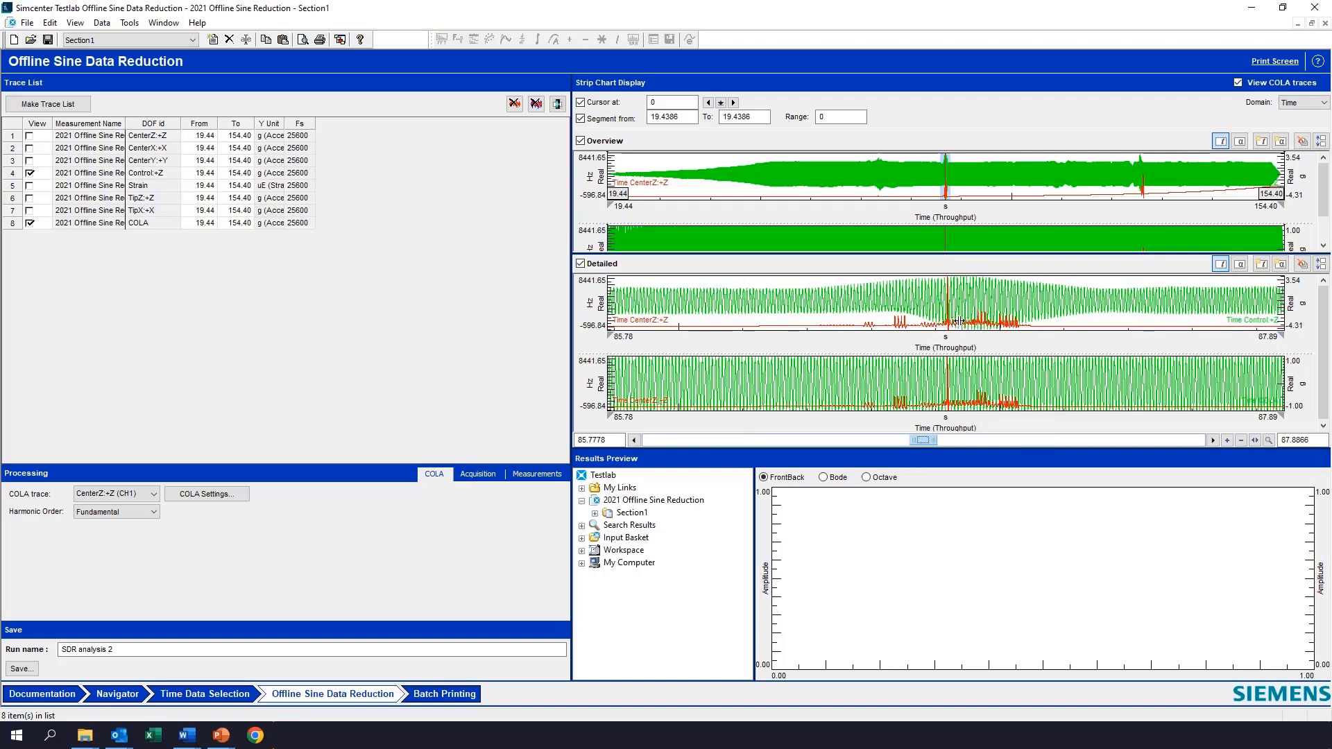
- Try Control:+Z (CH4) as the COLA trace and examine its frequency curve over the full sweep and in close-up
{"action": "left_click", "coordinate": [151, 493]}
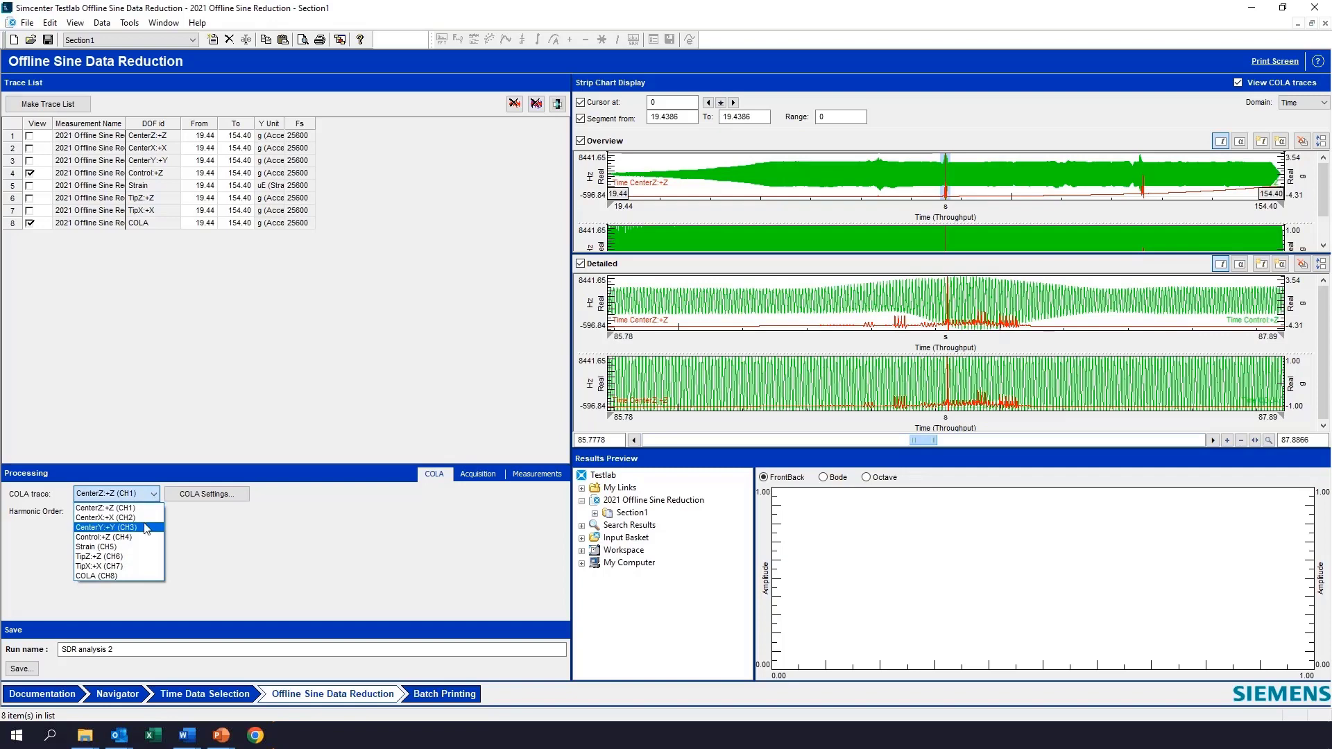
{"action": "left_click", "coordinate": [123, 537]}
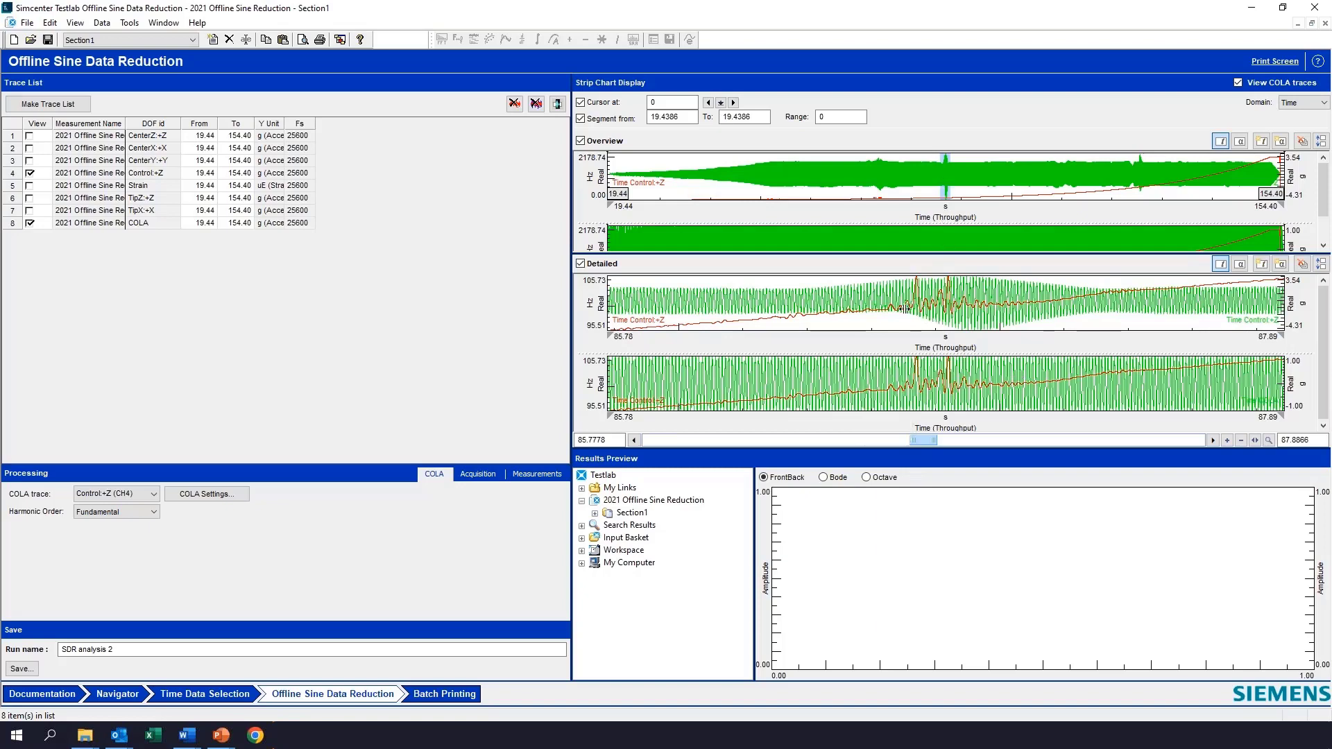
{"action": "left_click", "coordinate": [1240, 441]}
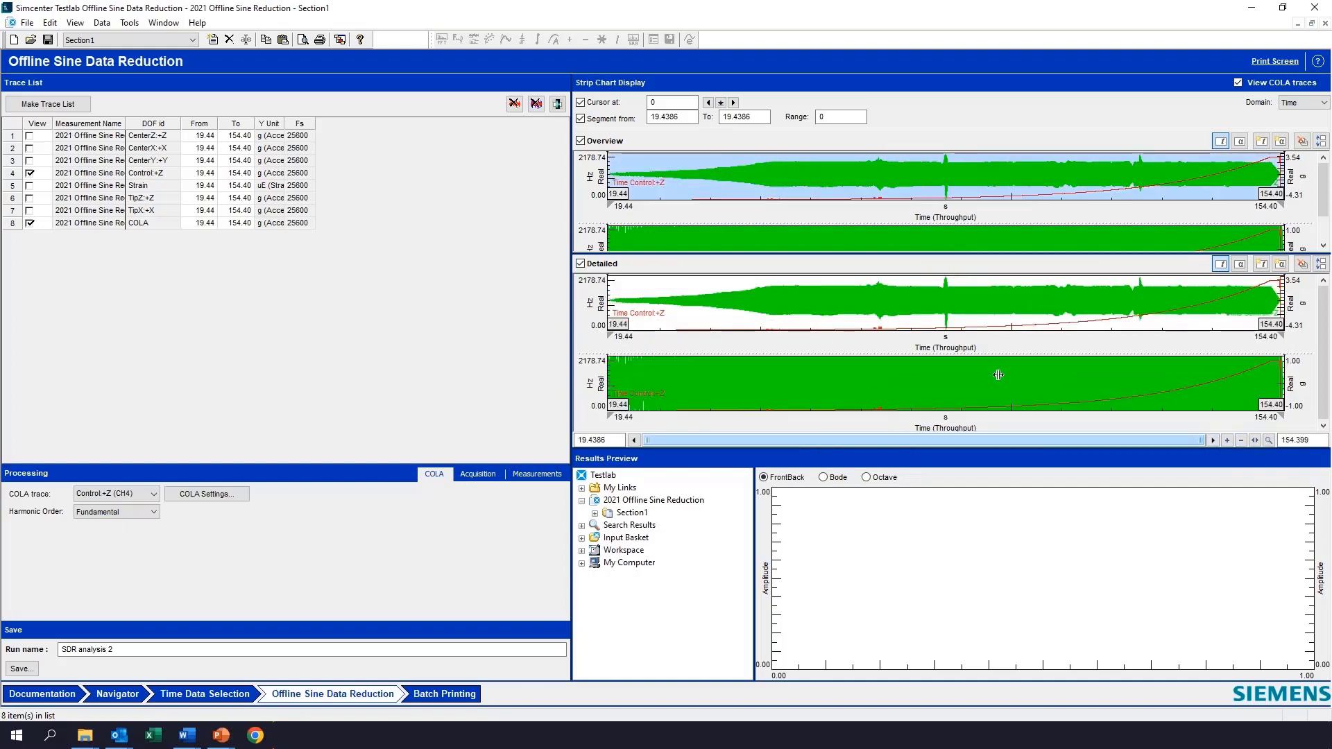
{"action": "left_click", "coordinate": [1226, 441]}
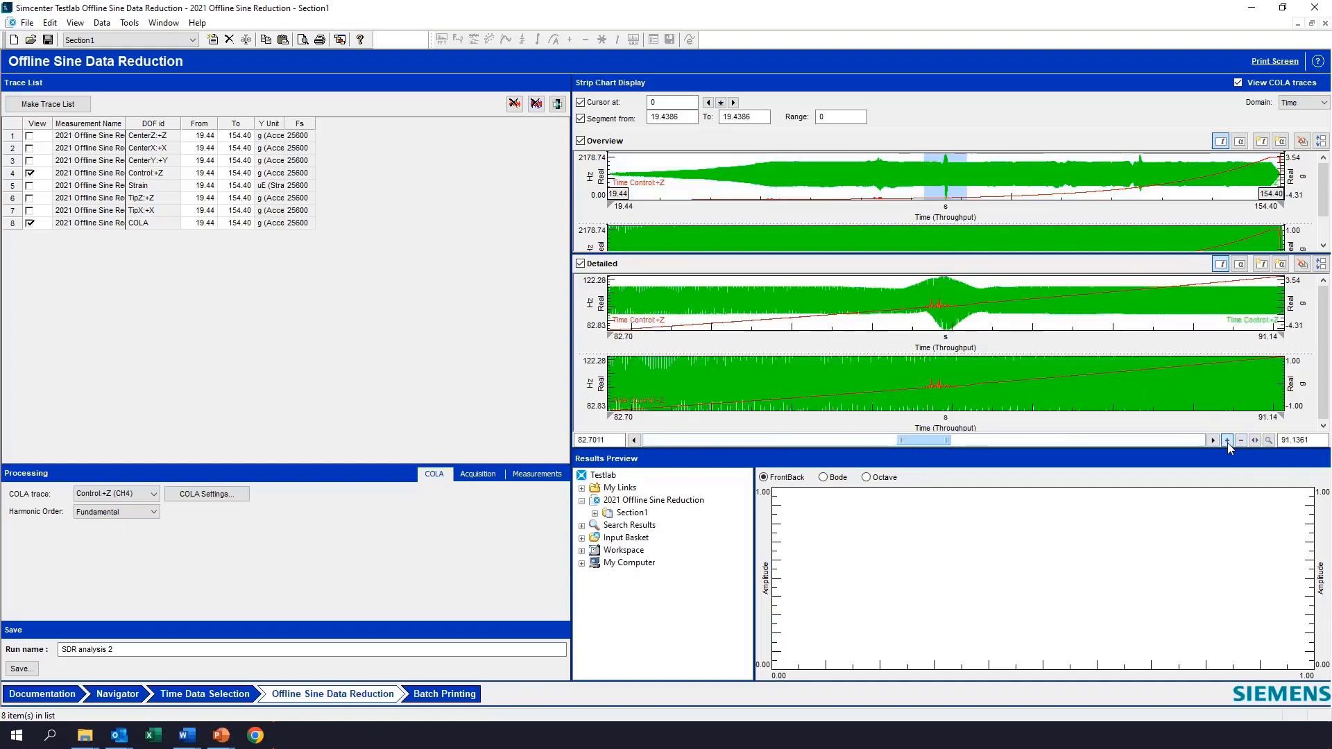
{"action": "left_click", "coordinate": [1226, 441]}
{"action": "left_click", "coordinate": [1226, 441]}
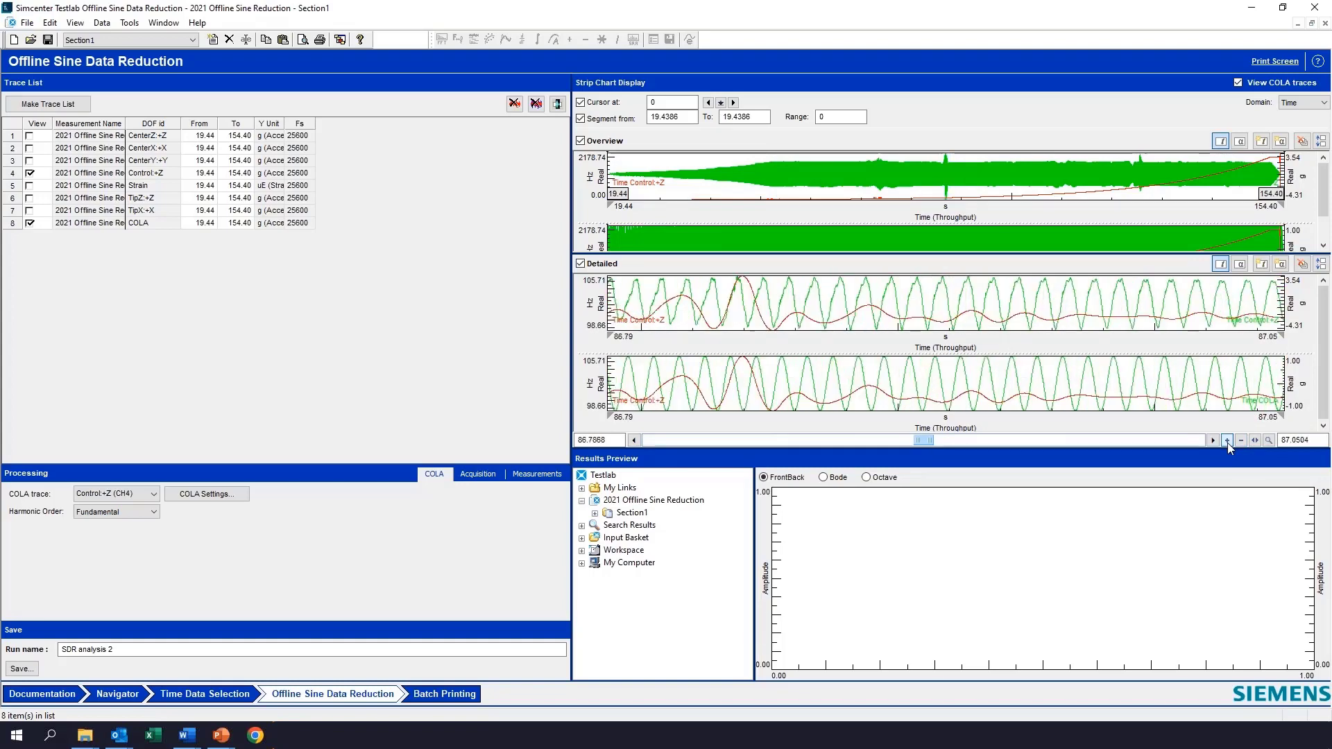
{"action": "left_click", "coordinate": [1227, 441]}
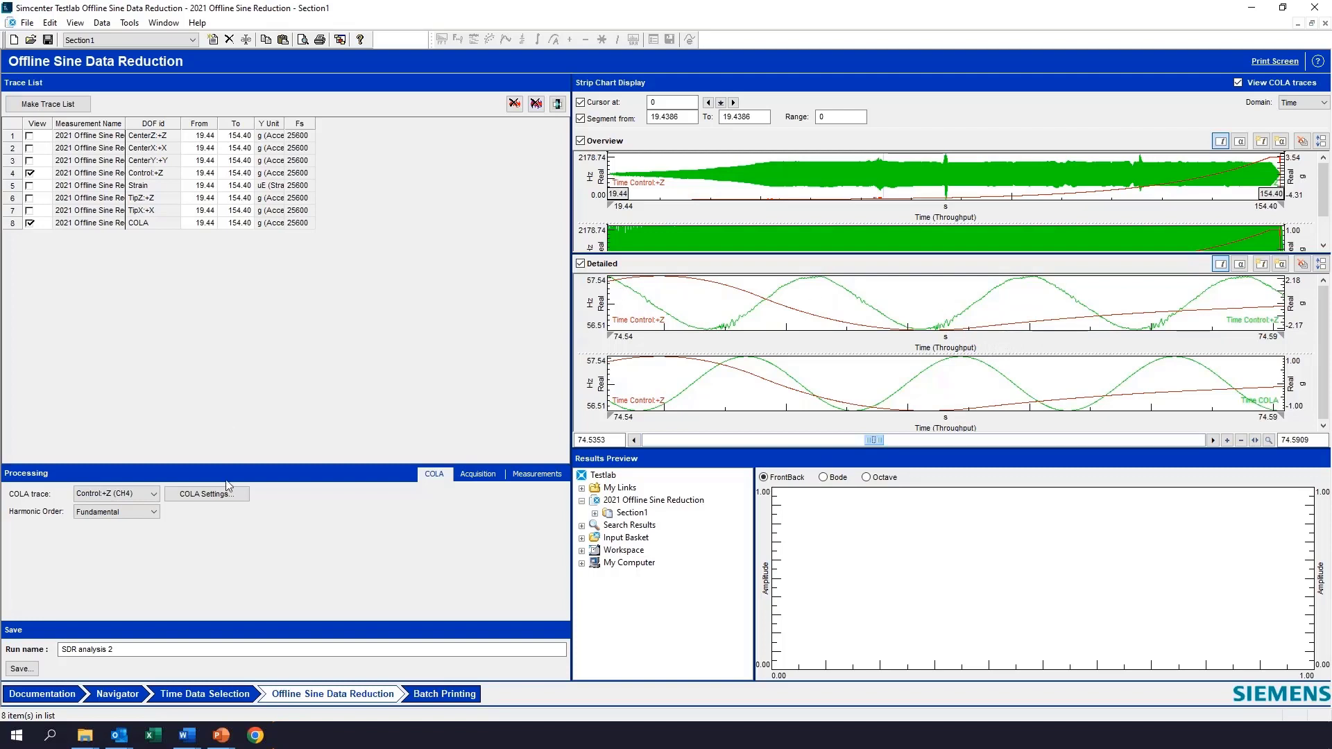
- Set the COLA trace to COLA (CH8) and examine its frequency curve from single cycles out to about 67.81–81.32 s
{"action": "left_click", "coordinate": [139, 493]}
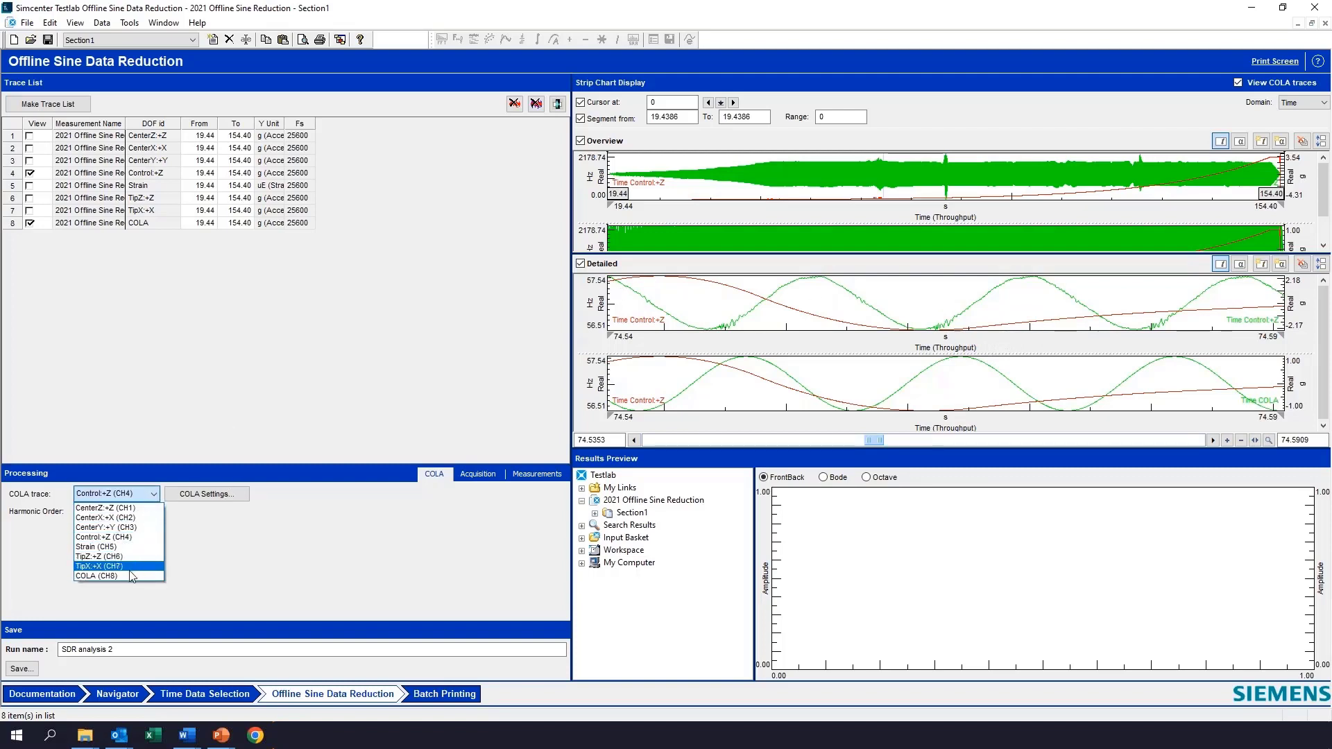
{"action": "left_click", "coordinate": [131, 576]}
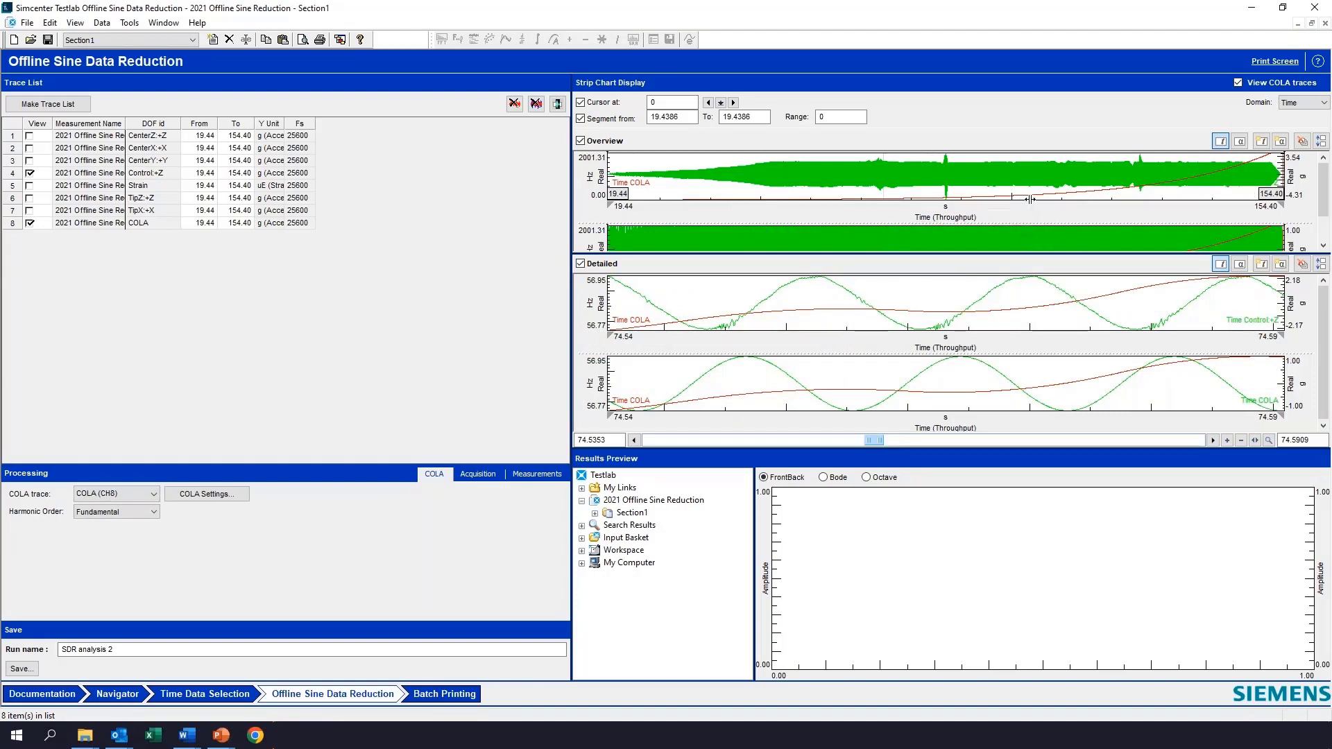
{"action": "left_click", "coordinate": [1238, 443]}
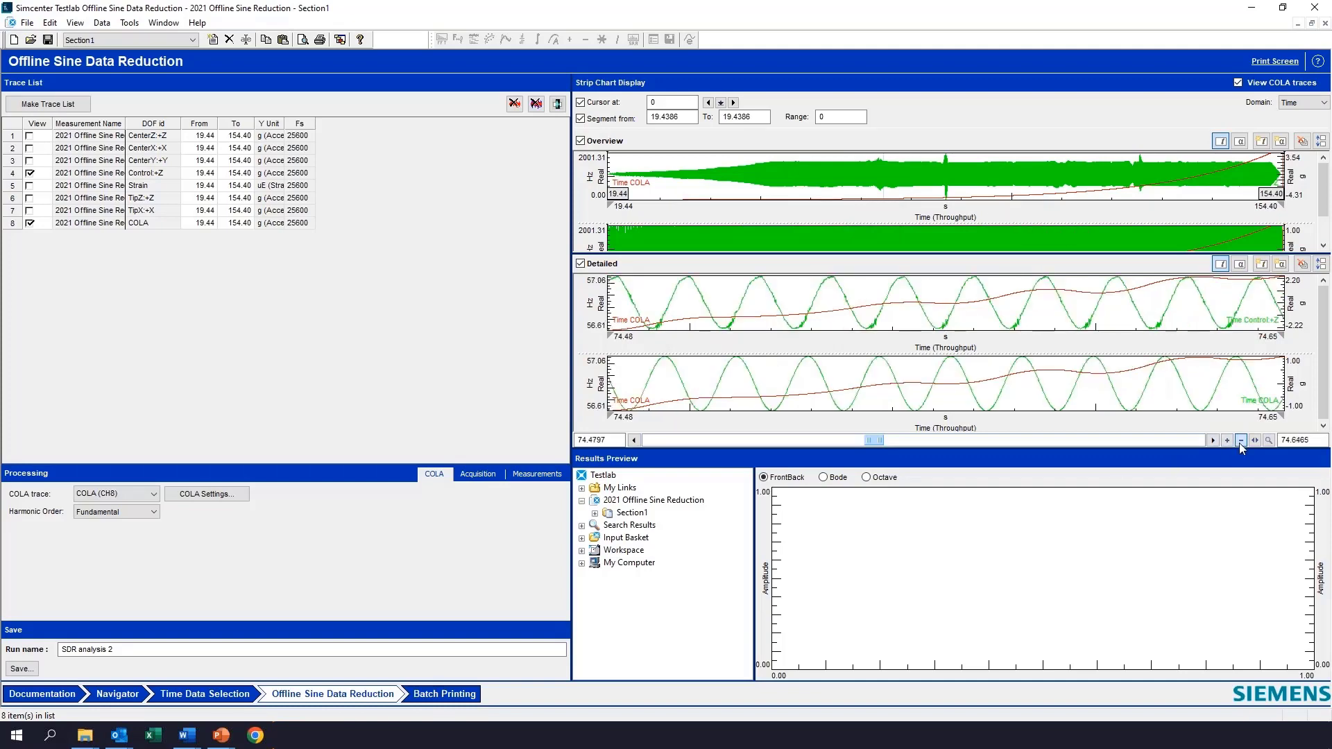
{"action": "left_click", "coordinate": [1239, 442]}
{"action": "left_click", "coordinate": [1238, 443]}
{"action": "left_click", "coordinate": [1238, 442]}
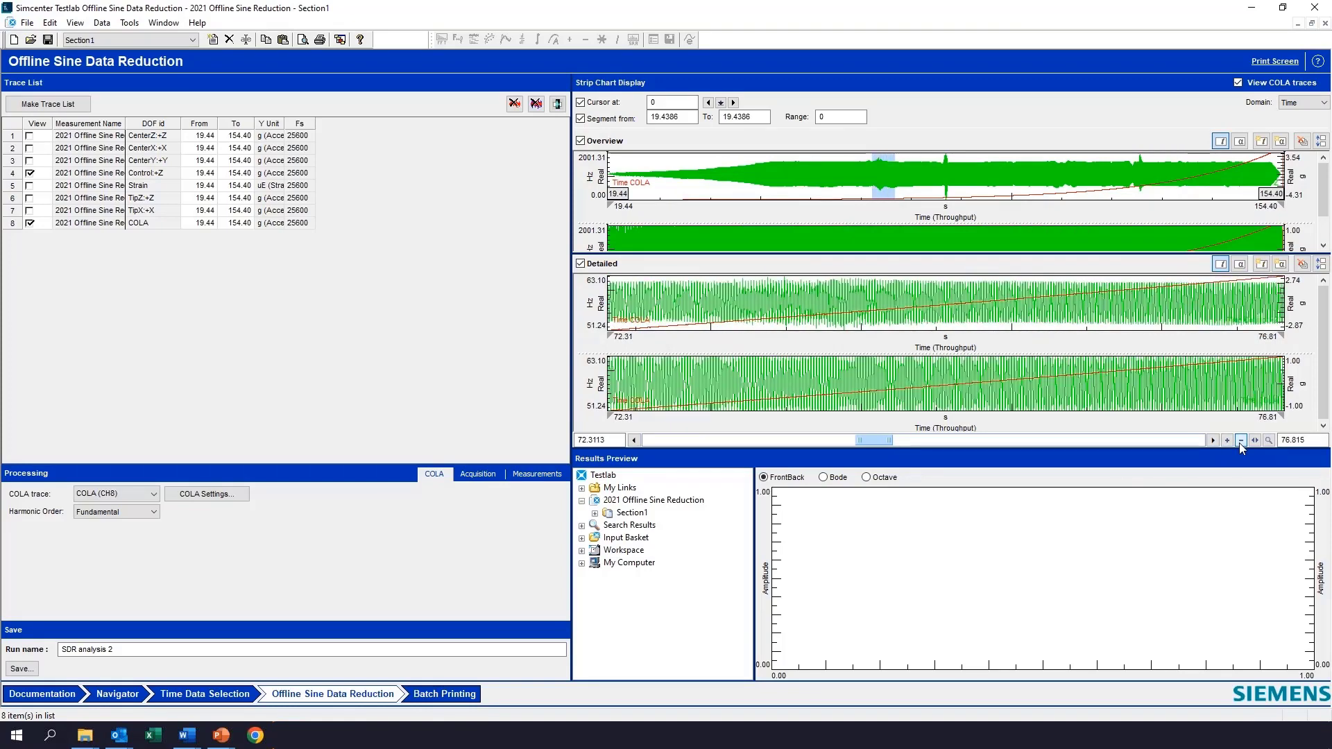
{"action": "left_click", "coordinate": [1239, 442]}
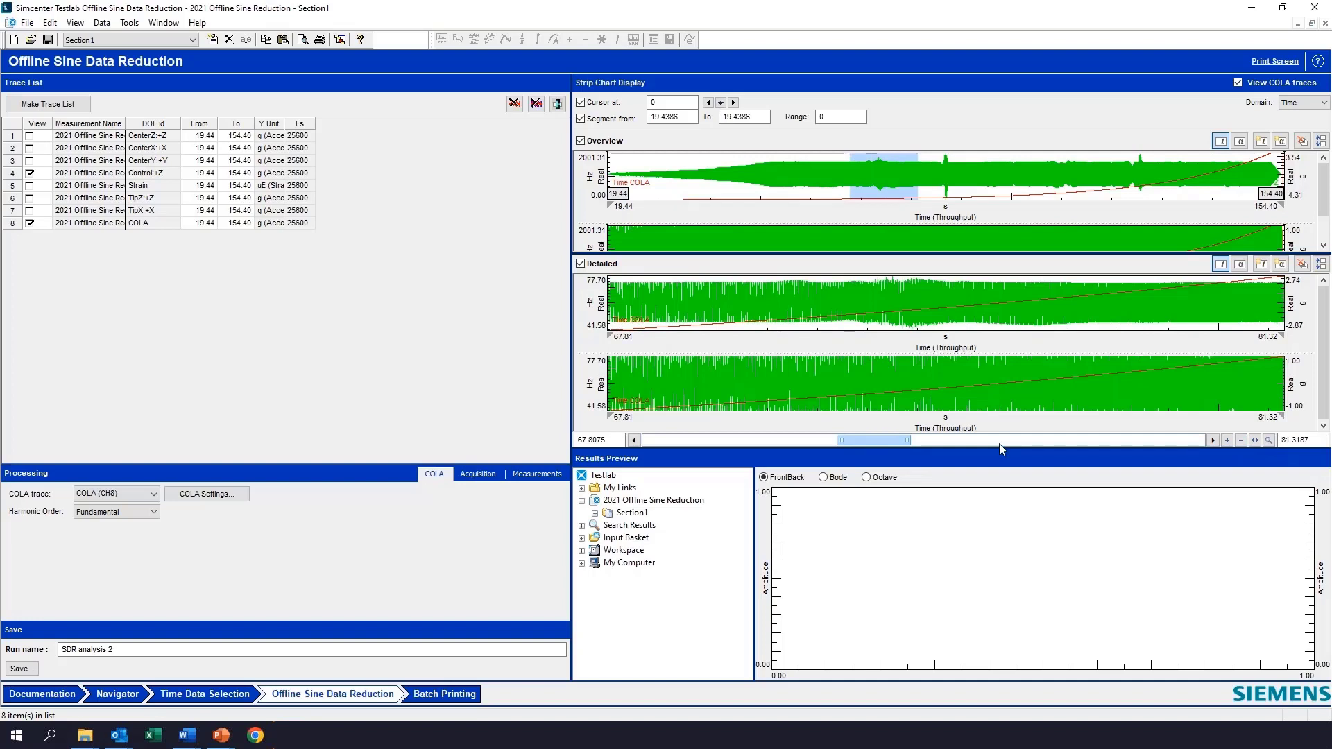
- Review and accept the COLA settings, and check the acquisition parameters
{"action": "left_click", "coordinate": [202, 495]}
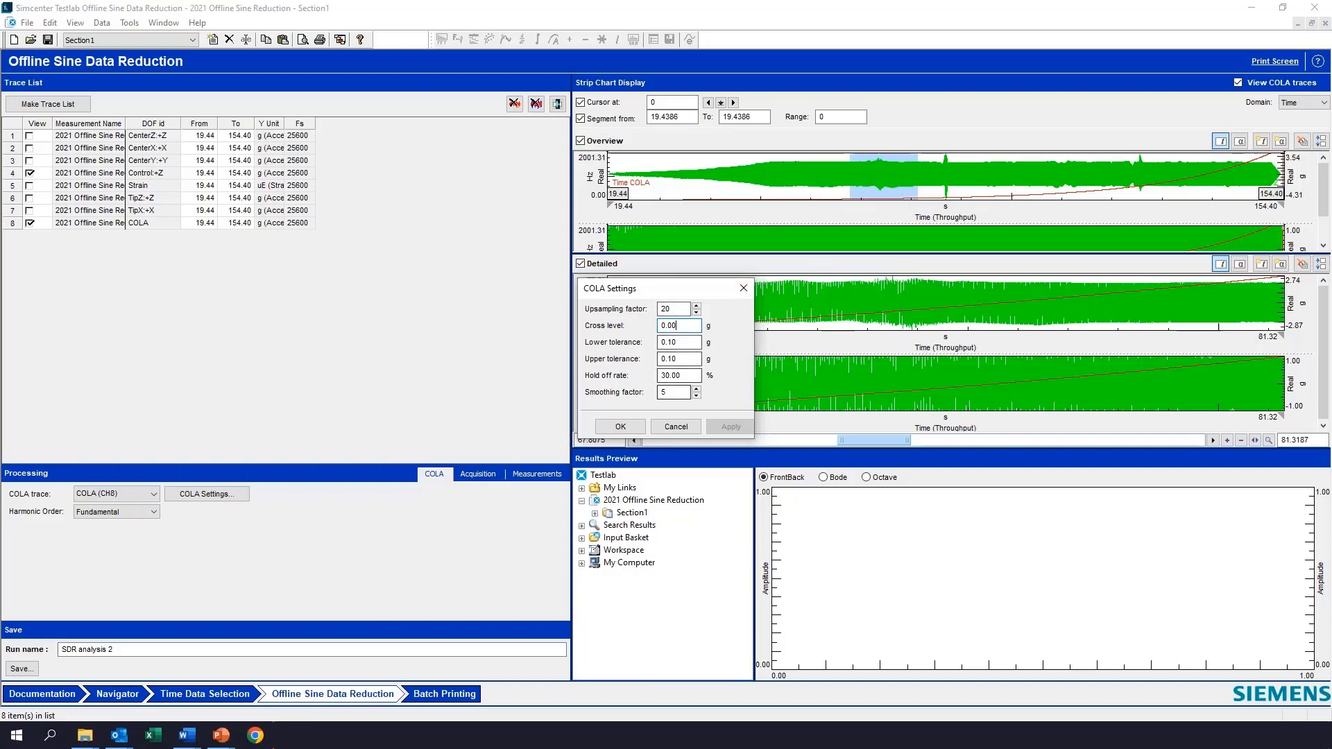
{"action": "left_click", "coordinate": [620, 426]}
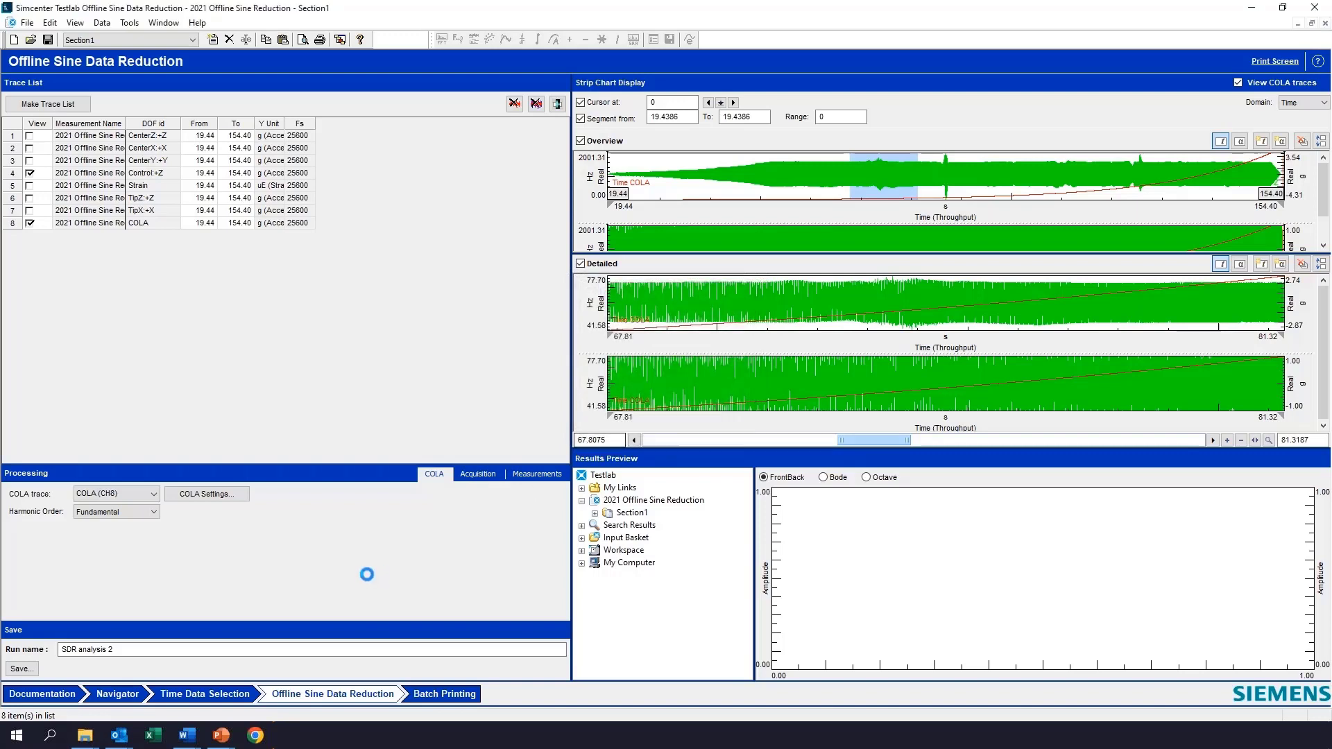
{"action": "left_click", "coordinate": [481, 475]}
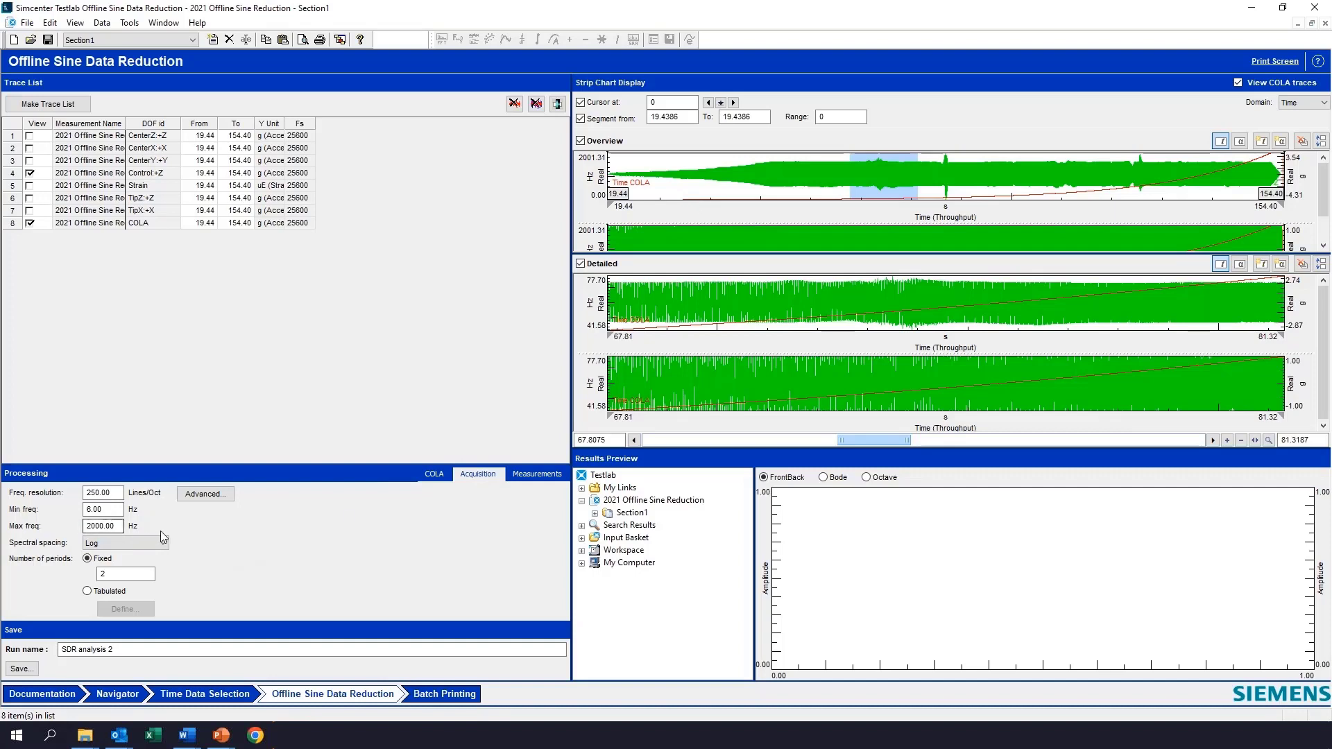
- Set both the phase reference and the FRF measurement reference to Control:+Z (CH4)
{"action": "left_click", "coordinate": [537, 474]}
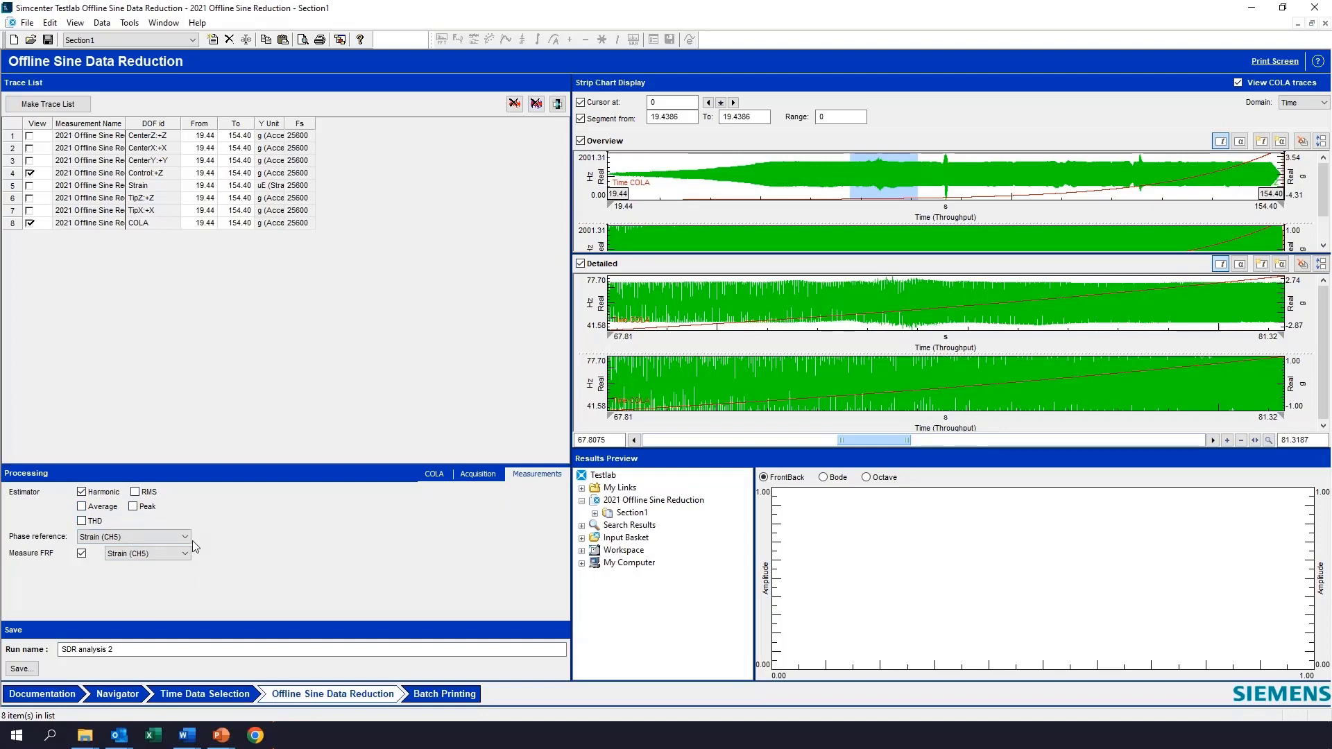
{"action": "left_click", "coordinate": [93, 538]}
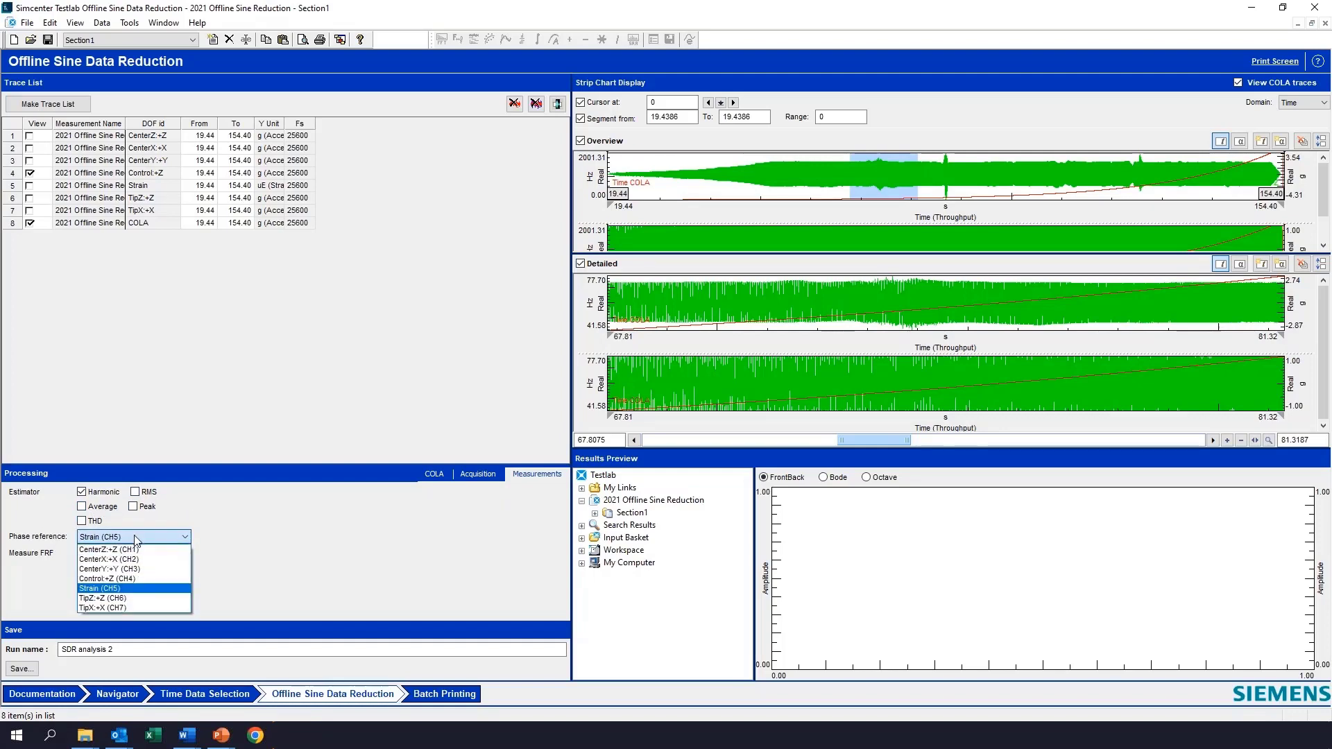
{"action": "left_click", "coordinate": [159, 578]}
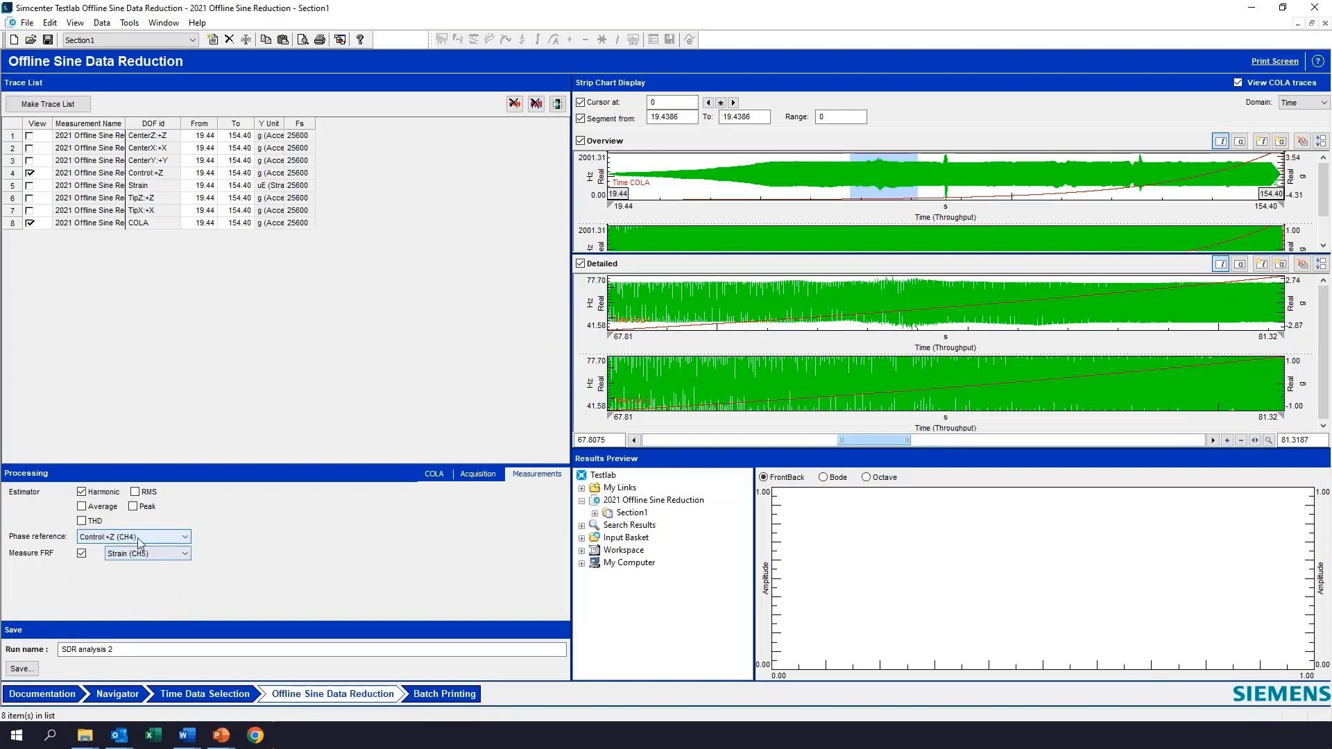
{"action": "left_click", "coordinate": [185, 554]}
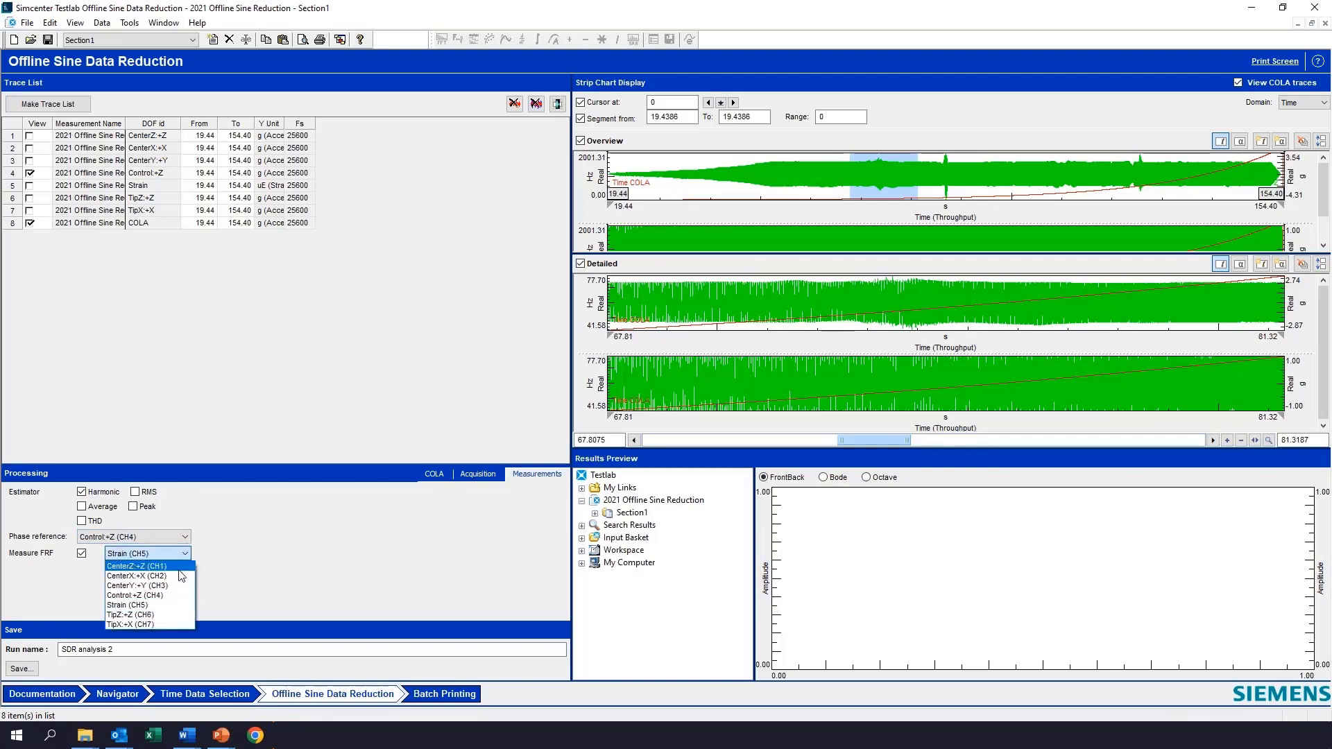
{"action": "left_click", "coordinate": [135, 596]}
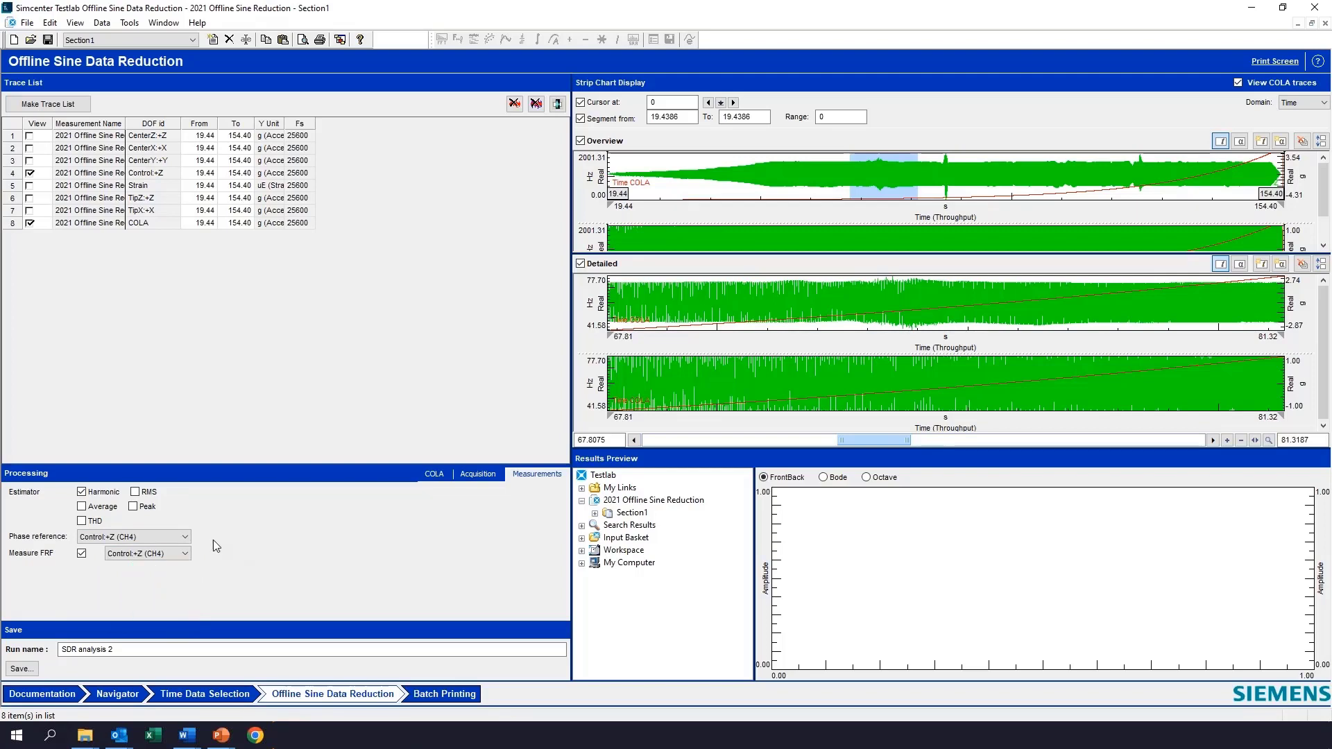
- Run the offline sine data reduction and save it under the run name SDR analysis 2
{"action": "left_click", "coordinate": [135, 650]}
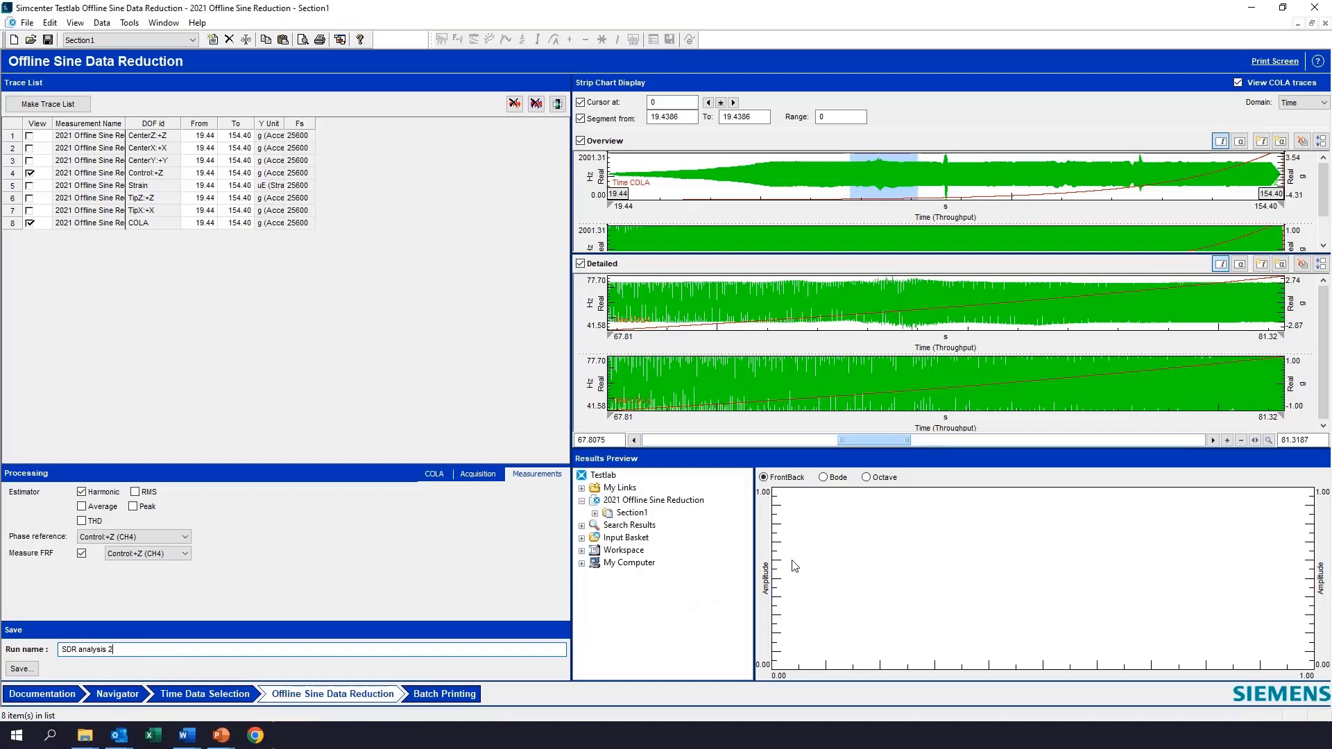
{"action": "left_click", "coordinate": [26, 670]}
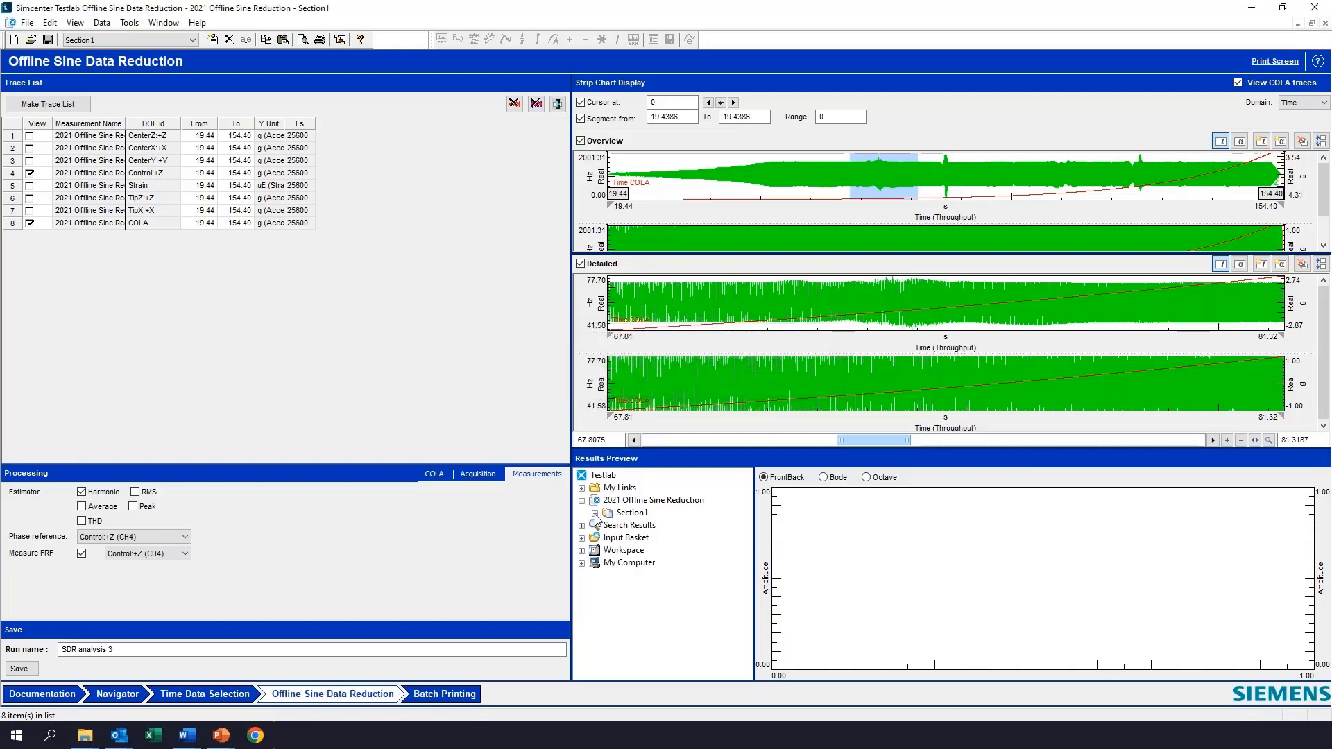
- Browse the results of Section1 to the Spectra folder of SDR analysis 2
{"action": "left_click", "coordinate": [594, 514]}
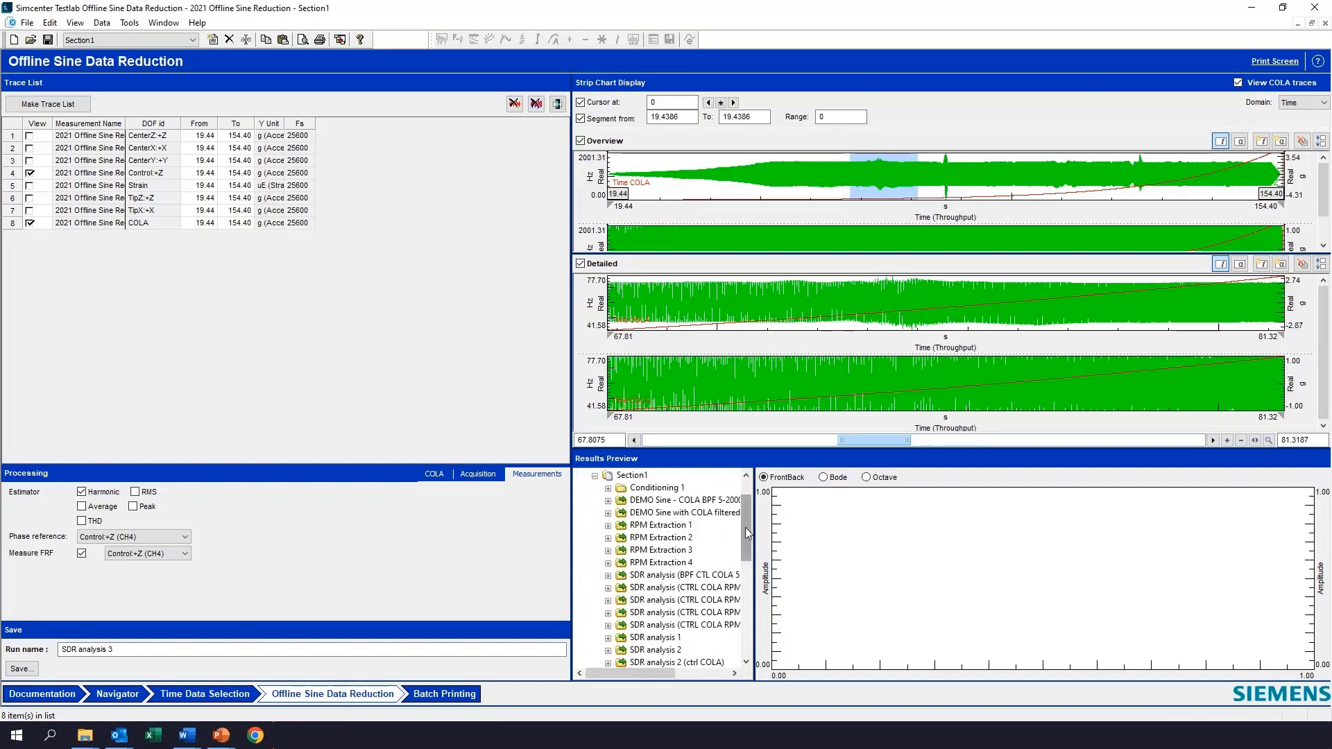
{"action": "left_click_drag", "start_coordinate": [745, 527], "coordinate": [745, 539]}
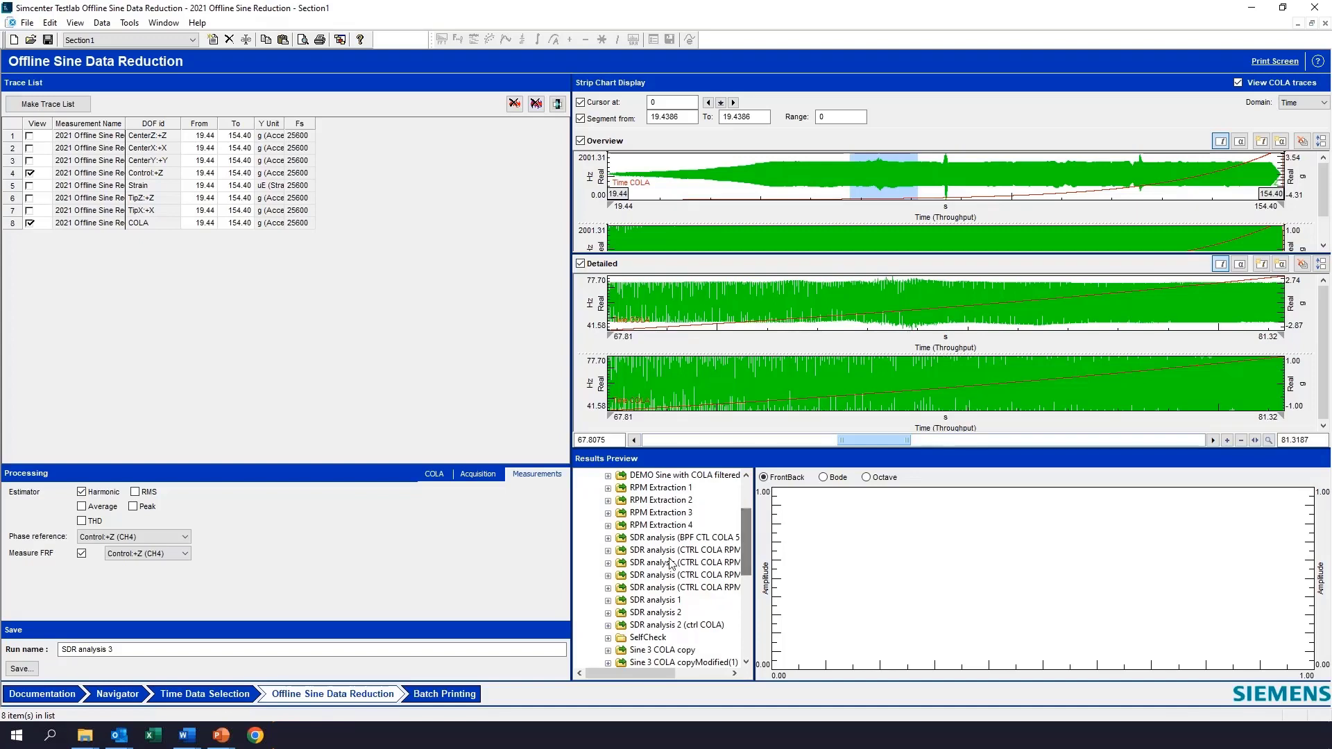
{"action": "left_click", "coordinate": [646, 613]}
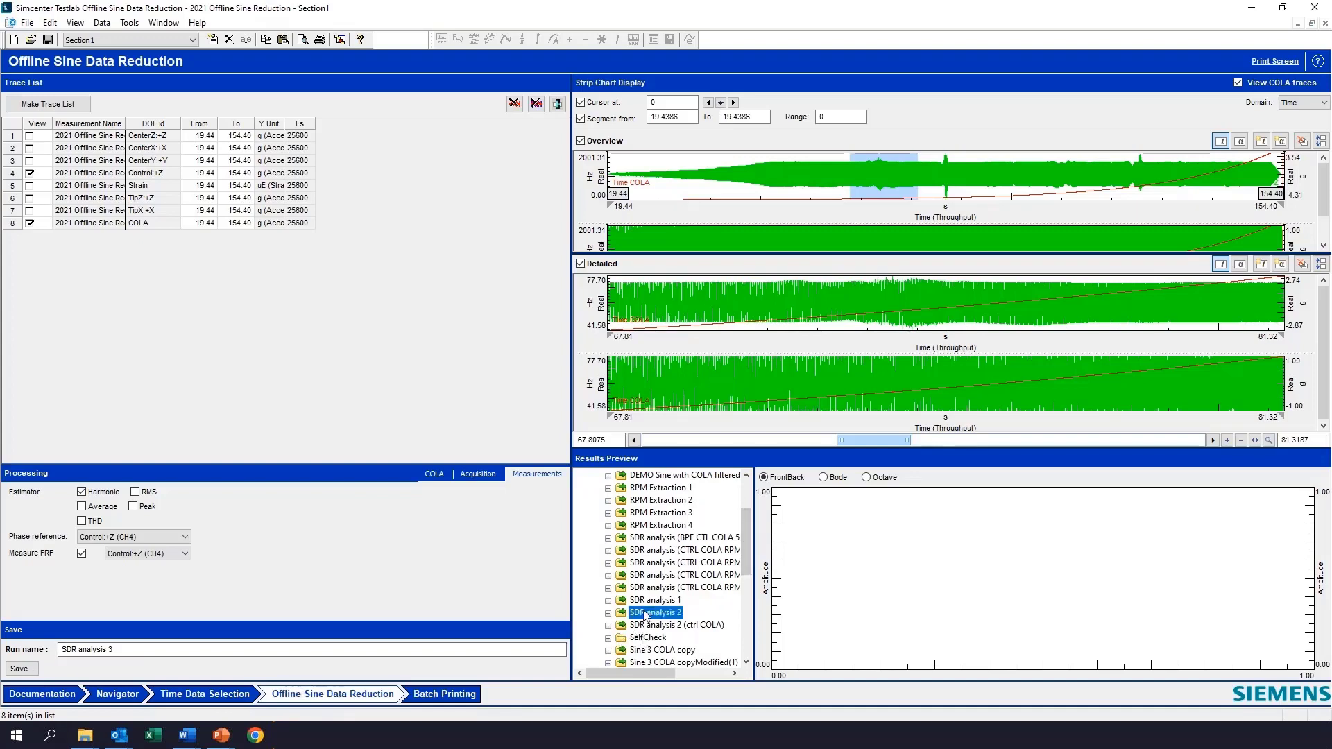
{"action": "left_click", "coordinate": [607, 613]}
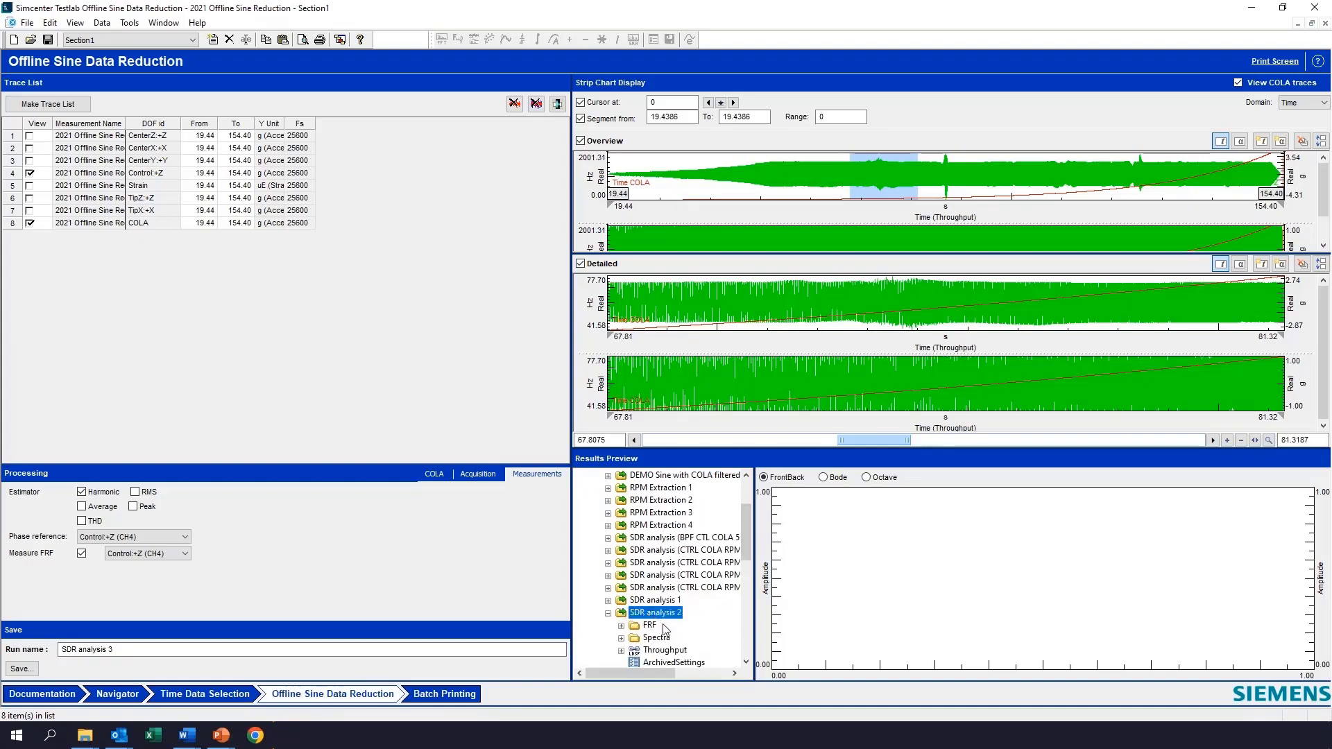
{"action": "scroll", "coordinate": [663, 624], "scroll_direction": "down", "scroll_amount": 2}
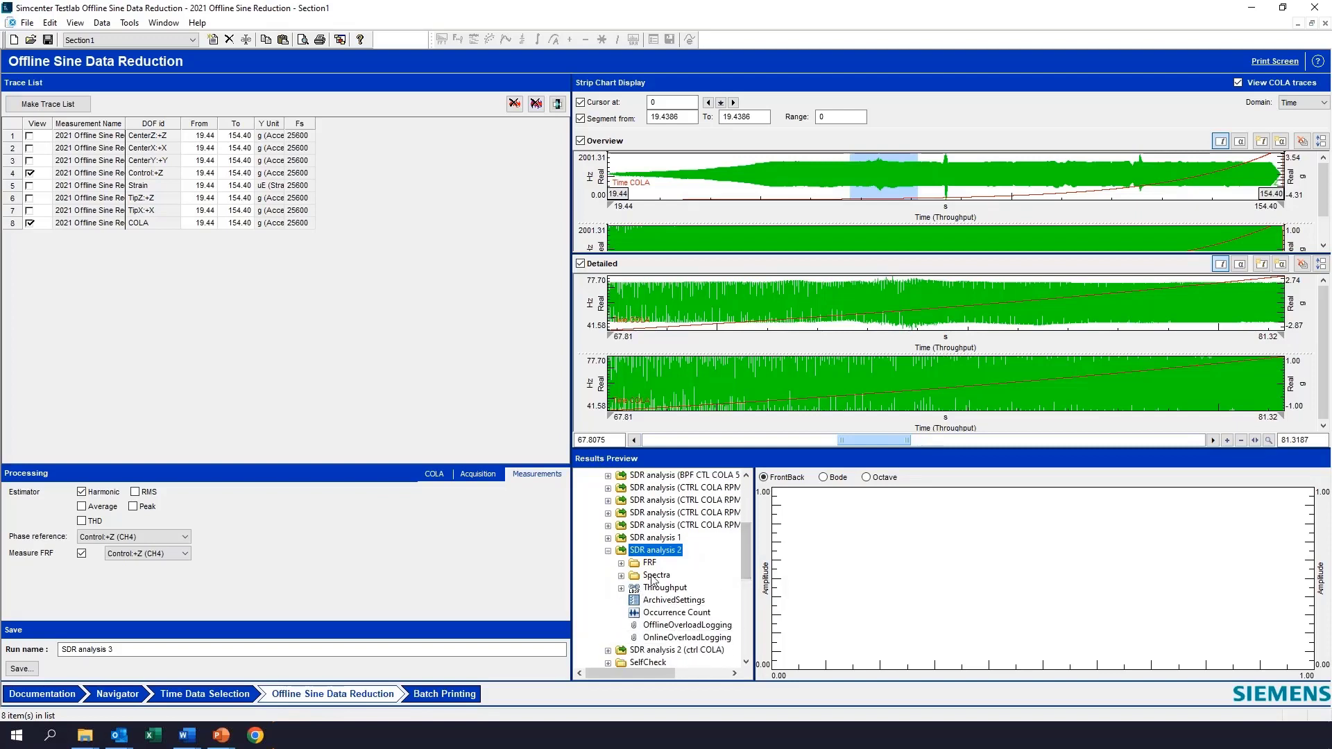
{"action": "left_click", "coordinate": [652, 576]}
{"action": "left_click", "coordinate": [621, 575]}
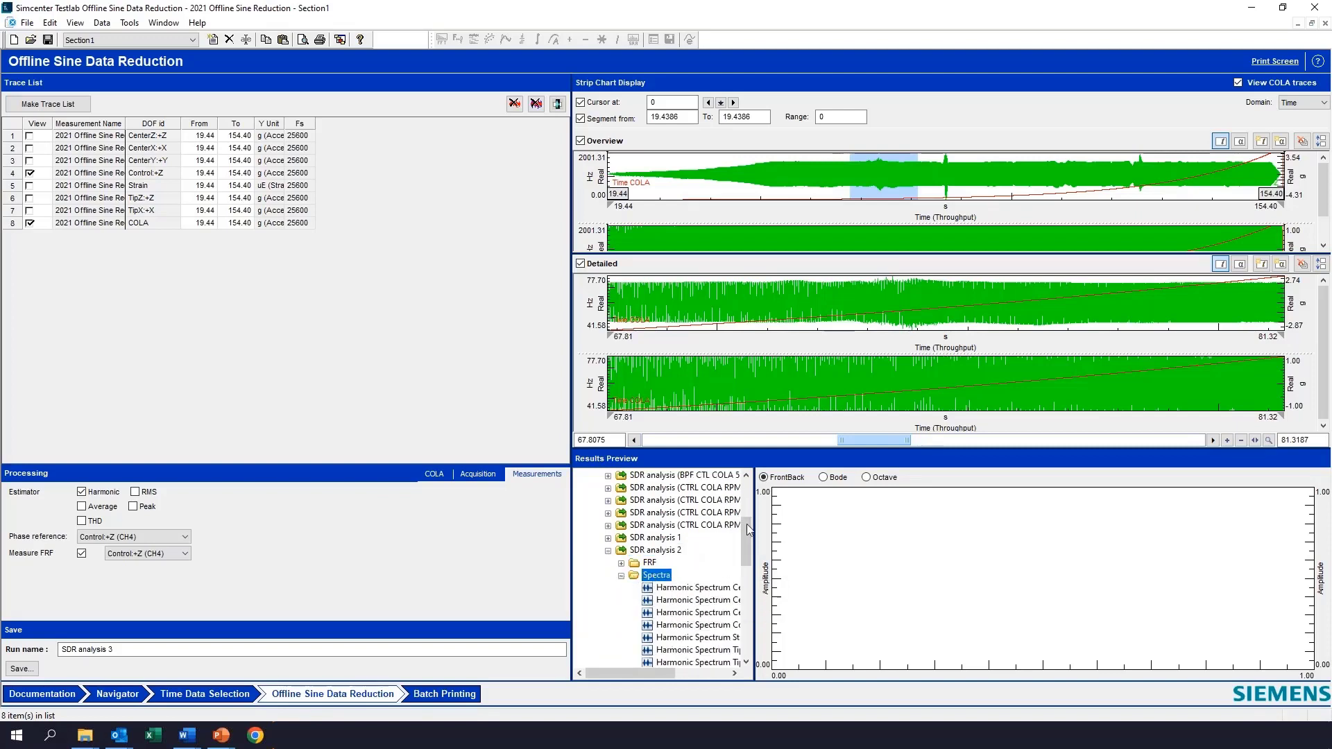
- Preview the harmonic spectra of SDR analysis 2 one after another, from TipZ:+Z through Control:+Z to CenterX:+X
{"action": "left_click_drag", "start_coordinate": [749, 530], "coordinate": [746, 564]}
{"action": "left_click", "coordinate": [694, 564]}
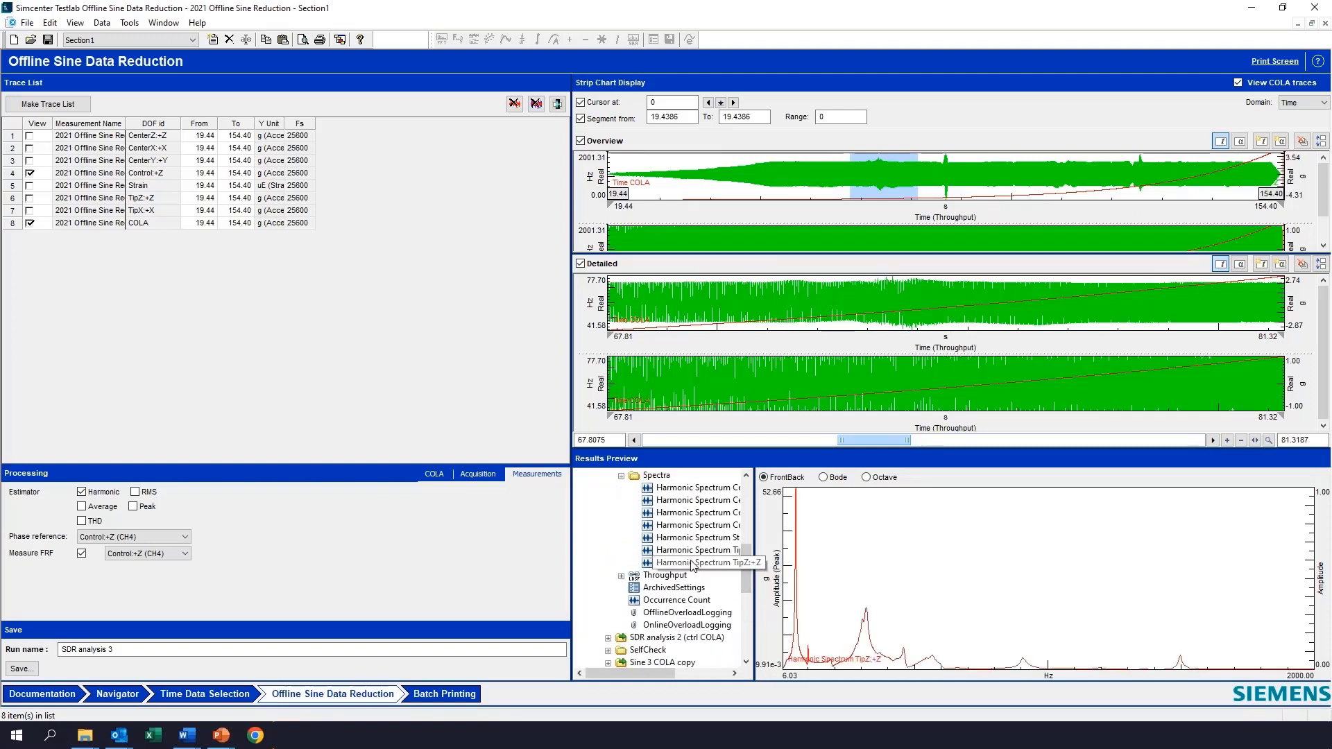
{"action": "left_click", "coordinate": [693, 550]}
{"action": "left_click", "coordinate": [693, 537]}
{"action": "left_click", "coordinate": [694, 525]}
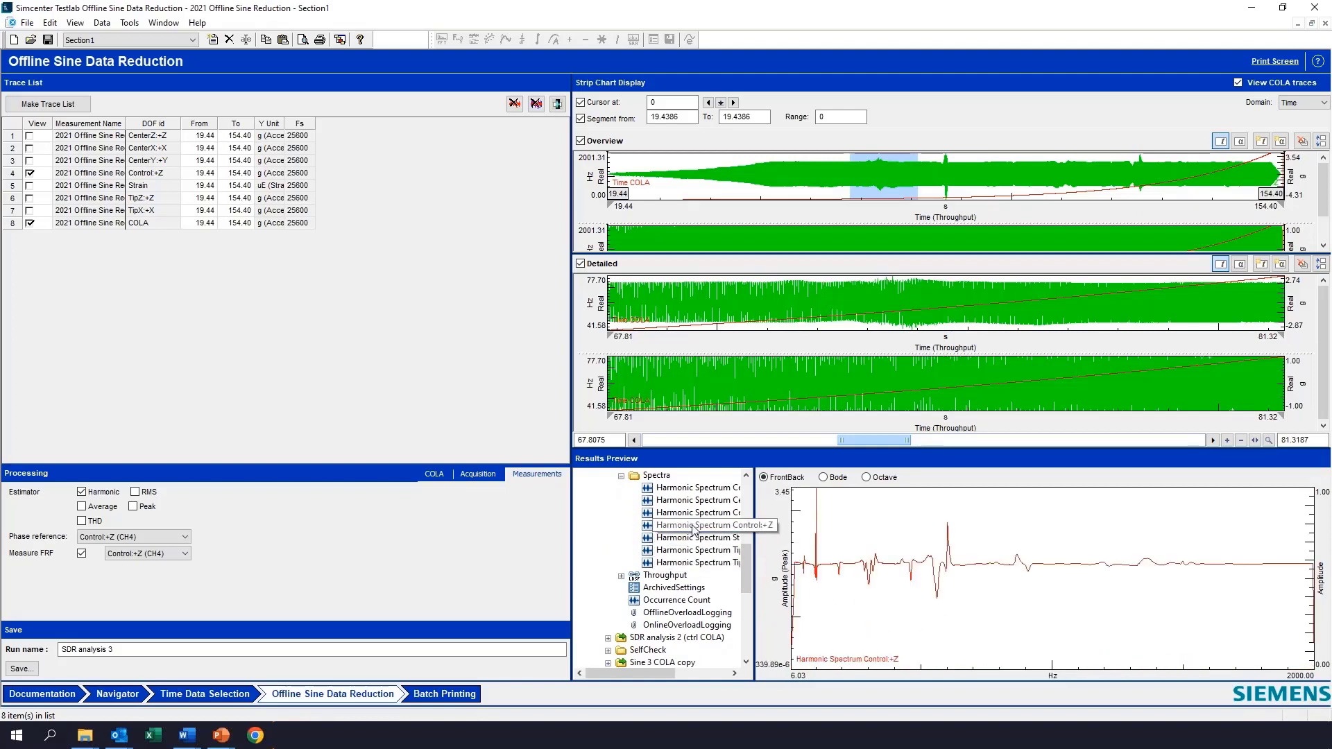
{"action": "left_click", "coordinate": [694, 512]}
{"action": "left_click", "coordinate": [694, 500]}
{"action": "left_click", "coordinate": [693, 489]}
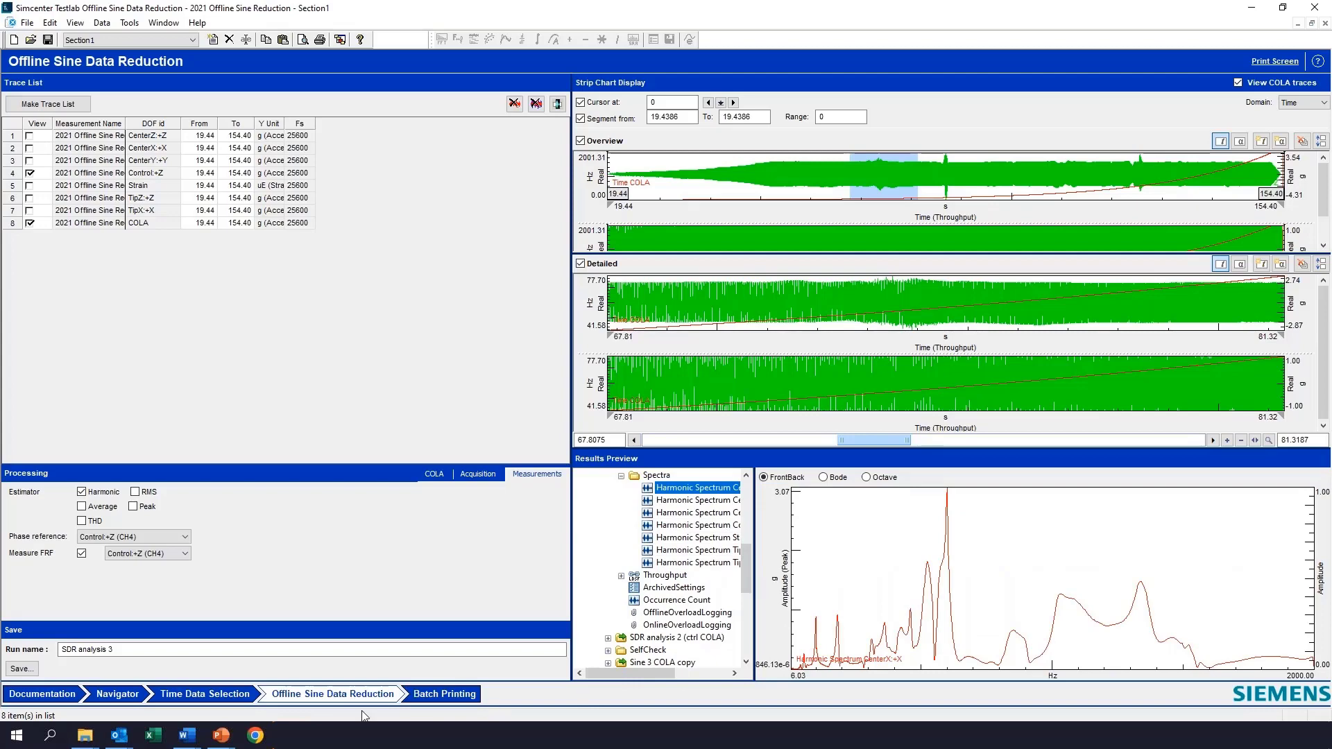
- Create a new FrontBack display in the Navigator and plot the Harmonic Spectrum Control:+Z of SDR analysis 2 in it
{"action": "left_click", "coordinate": [117, 695]}
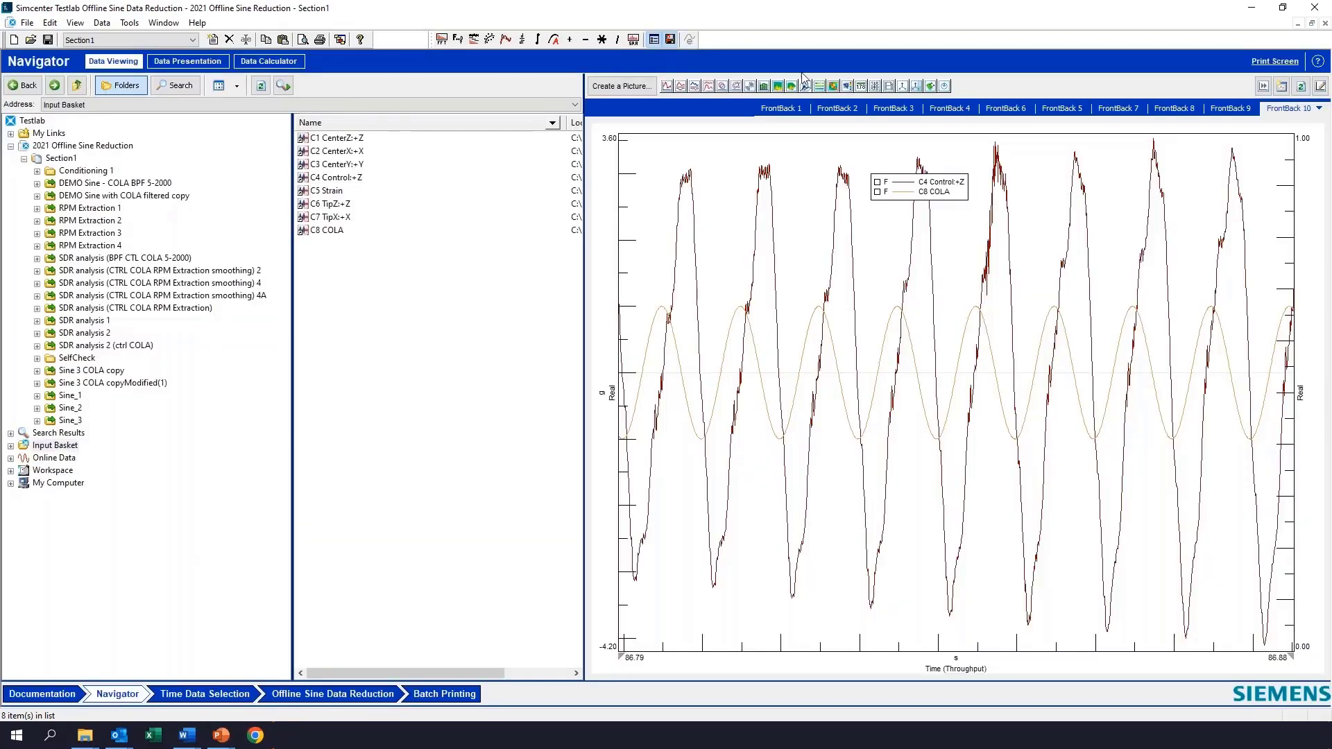
{"action": "left_click", "coordinate": [666, 87]}
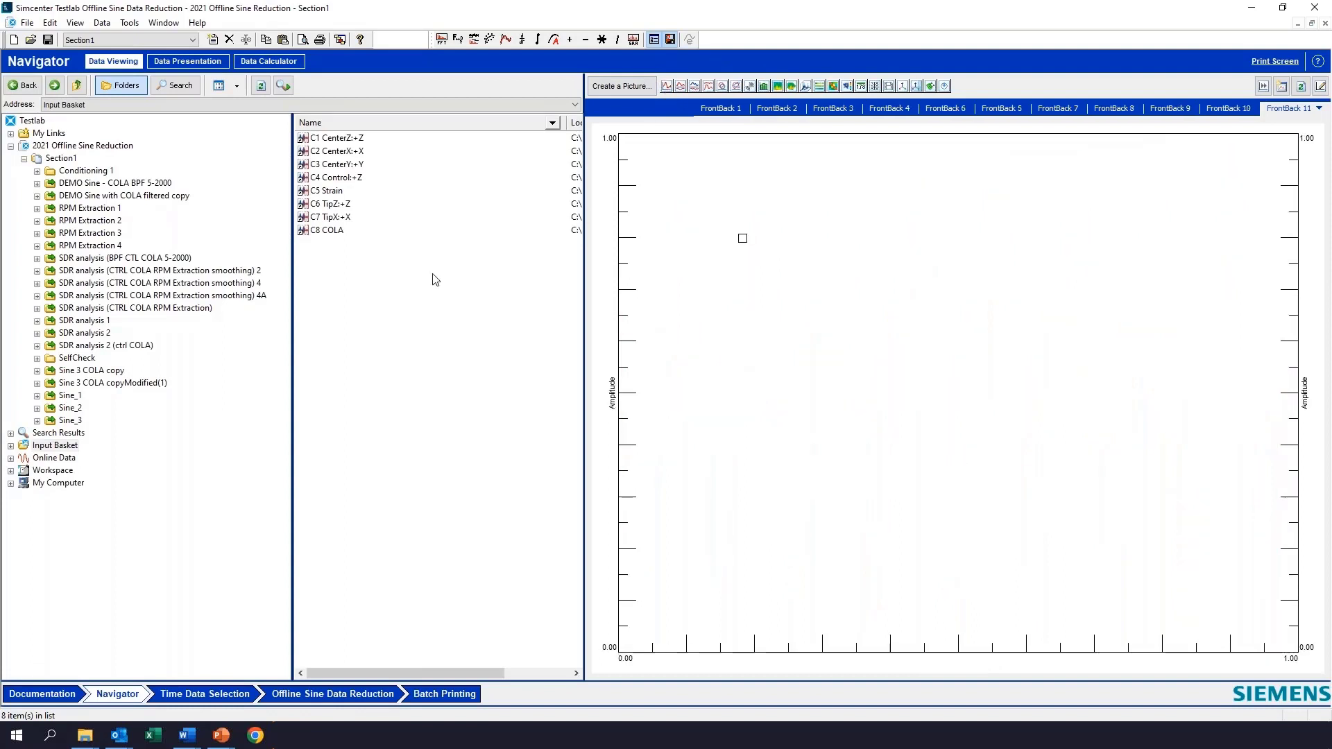
{"action": "left_click", "coordinate": [79, 337]}
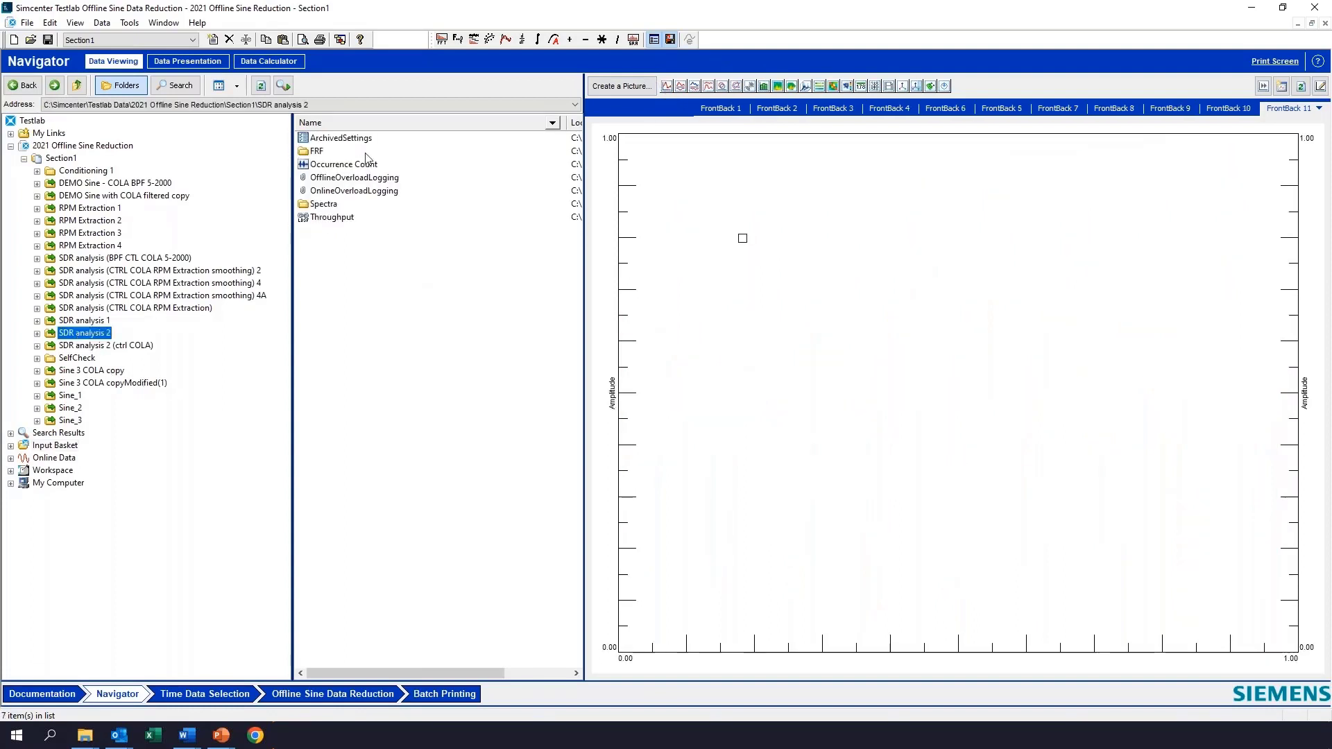
{"action": "double_click", "coordinate": [318, 151]}
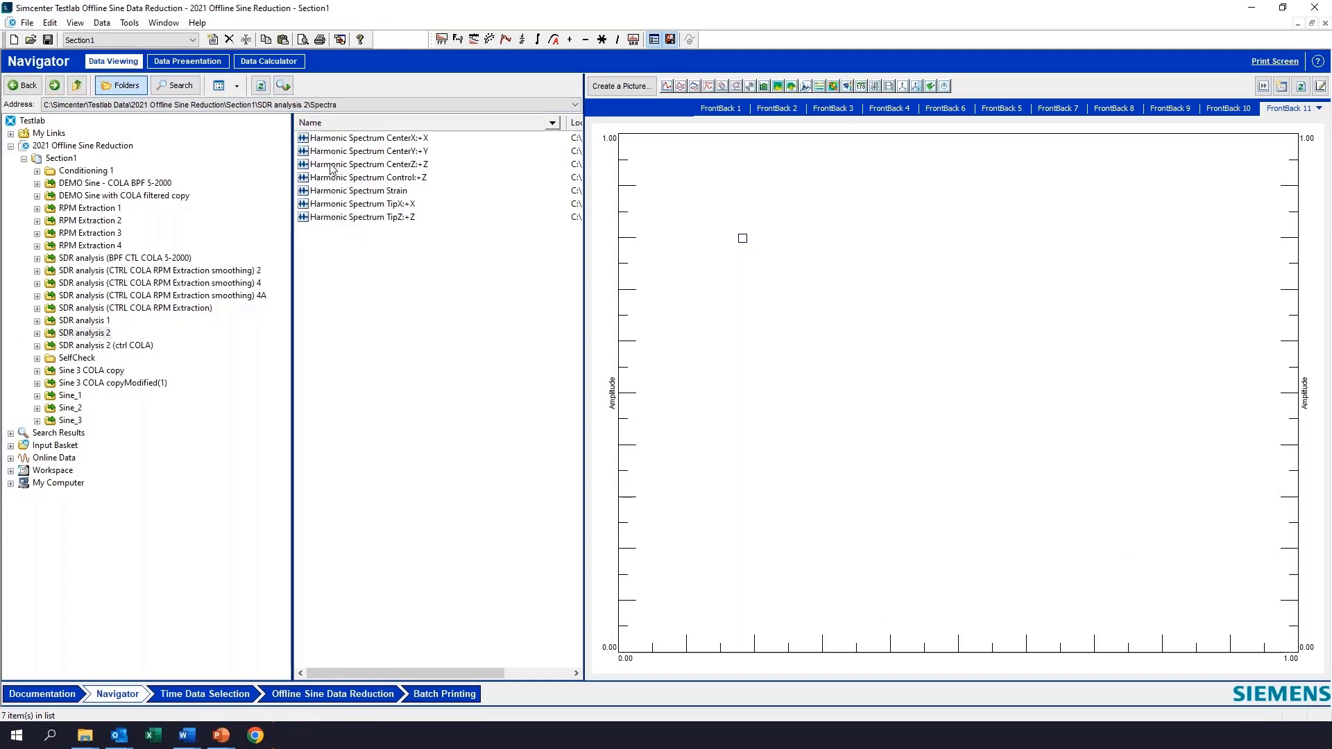
{"action": "left_click", "coordinate": [322, 179]}
{"action": "left_click_drag", "start_coordinate": [302, 182], "coordinate": [775, 367]}
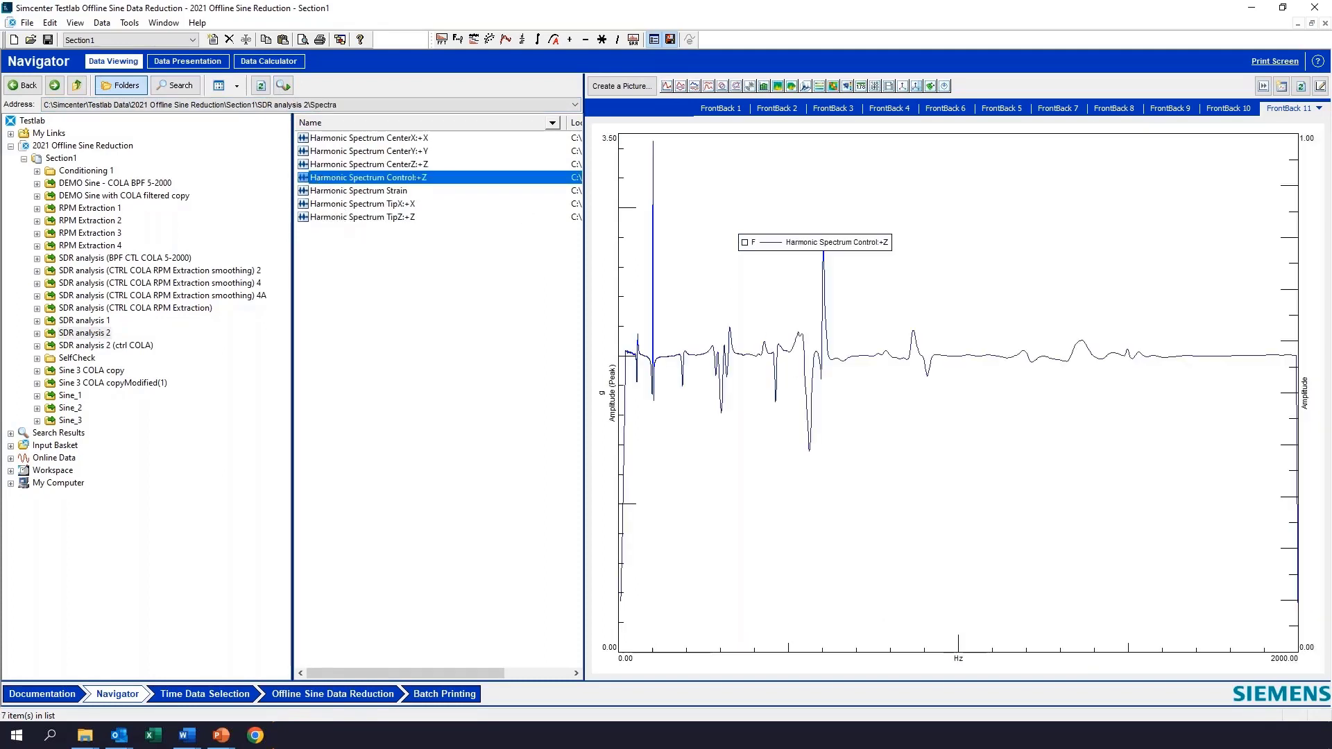
- Set the spectrum plot's Y axis to Log format and its X axis to Decade format
{"action": "right_click", "coordinate": [609, 396]}
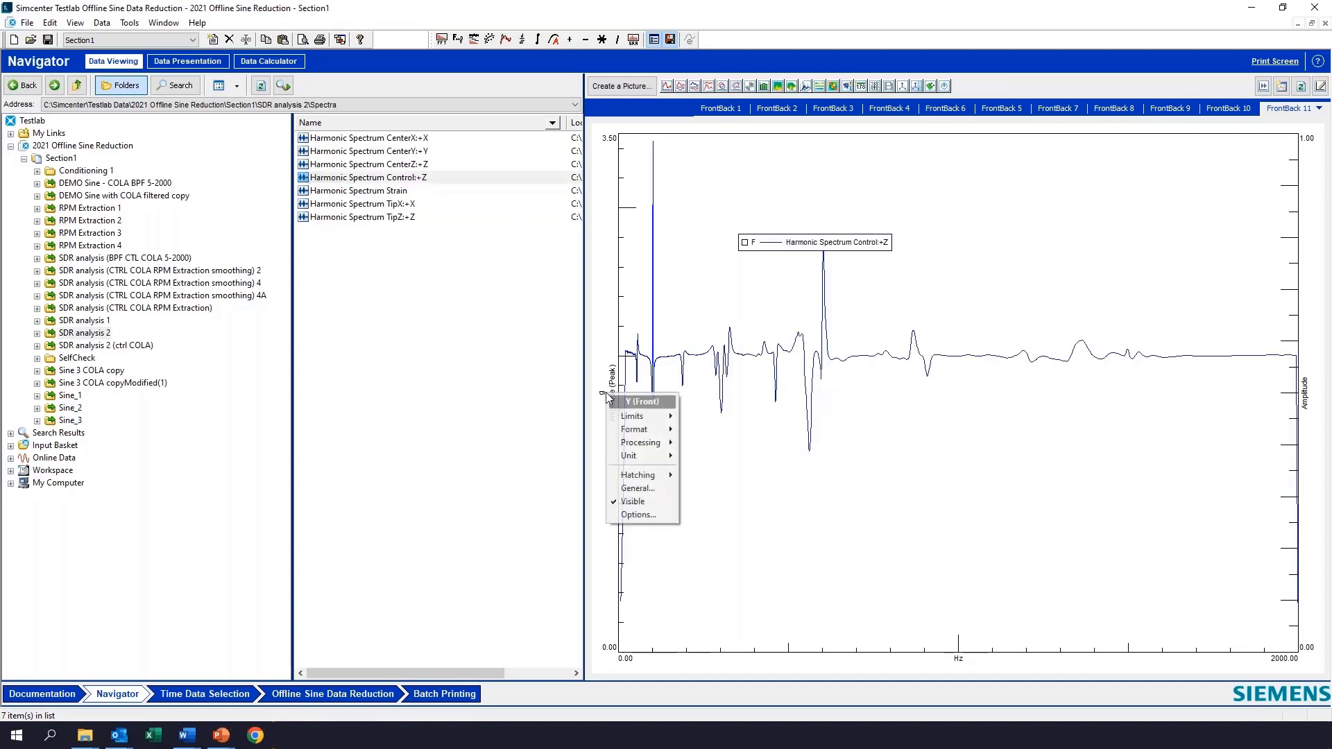
{"action": "mouse_move", "coordinate": [667, 422]}
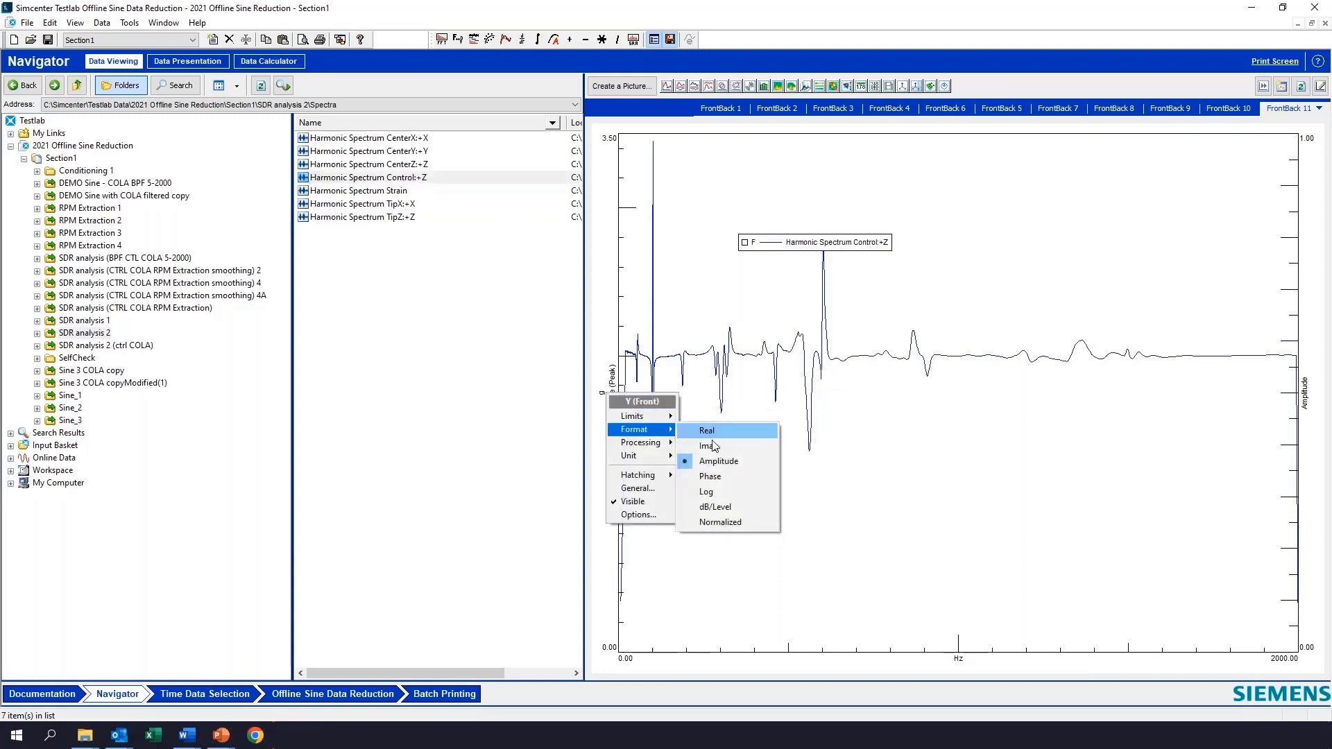
{"action": "left_click", "coordinate": [716, 494]}
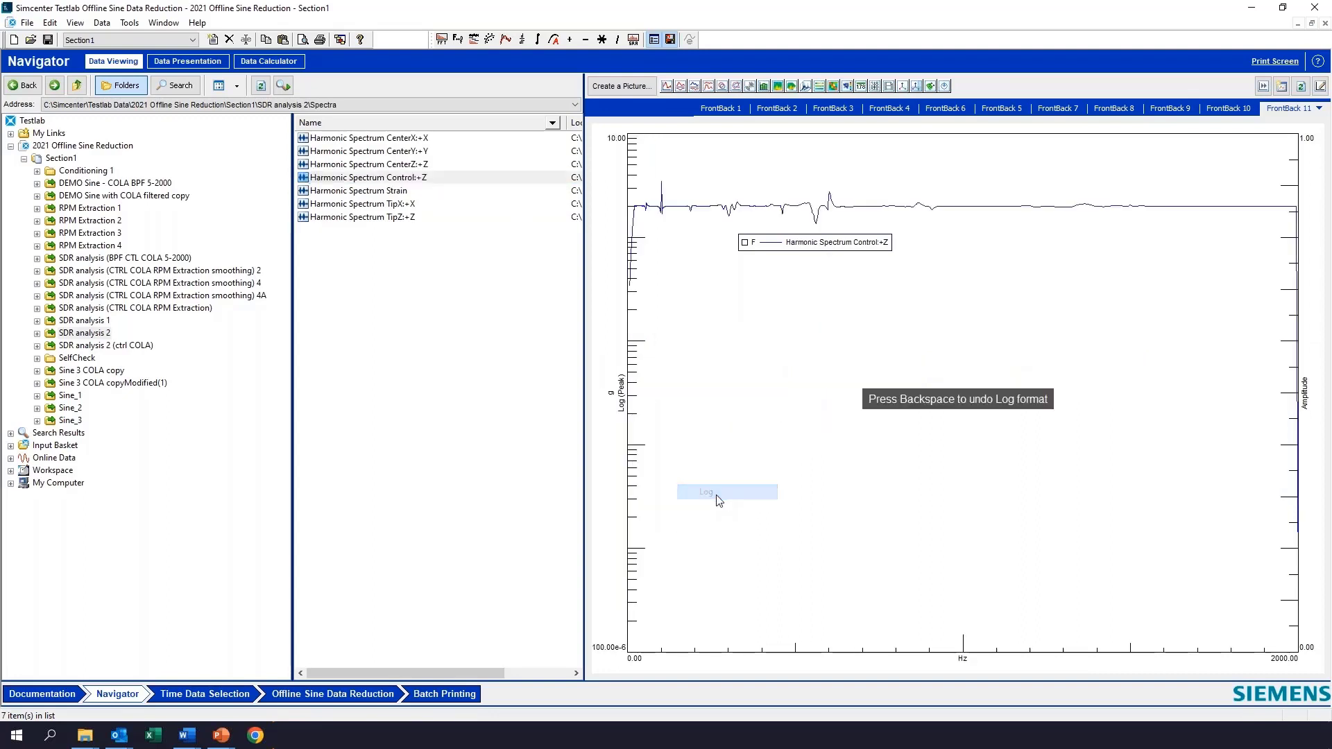
{"action": "right_click", "coordinate": [959, 658]}
{"action": "mouse_move", "coordinate": [998, 549]}
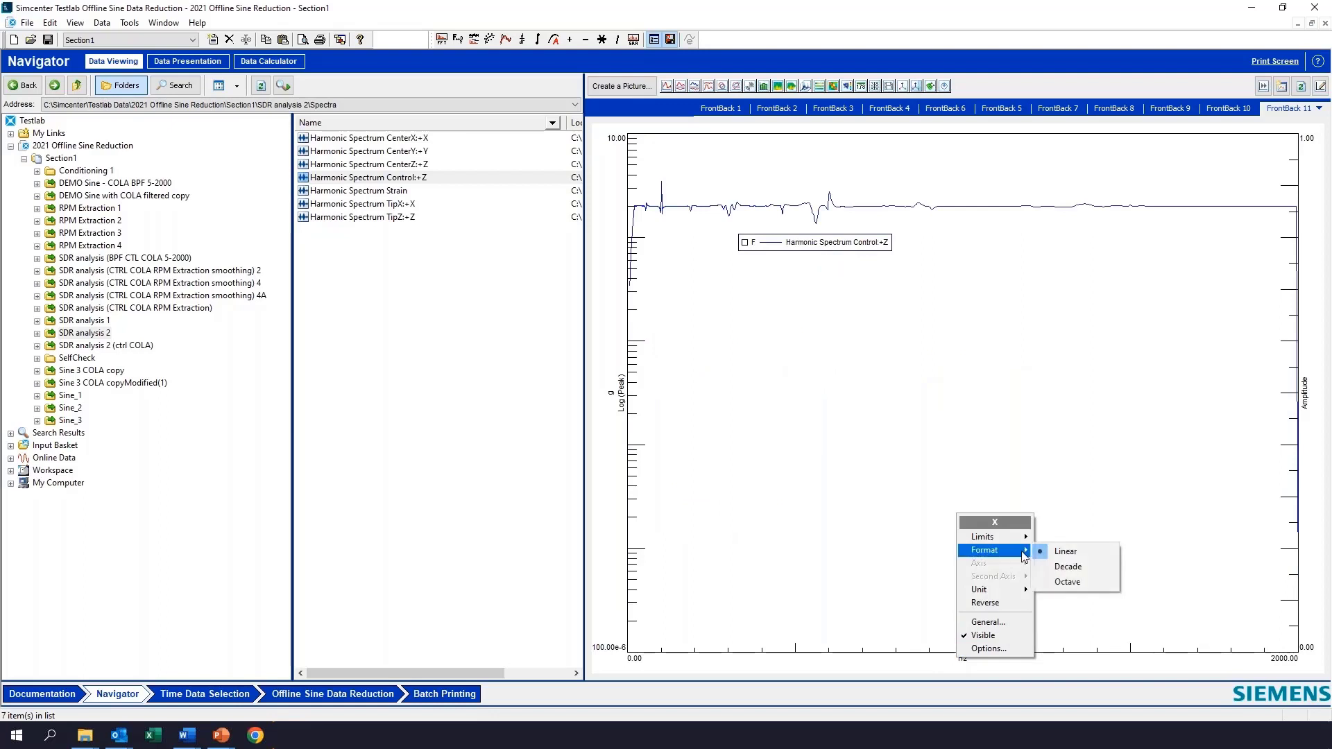
{"action": "left_click", "coordinate": [1071, 570]}
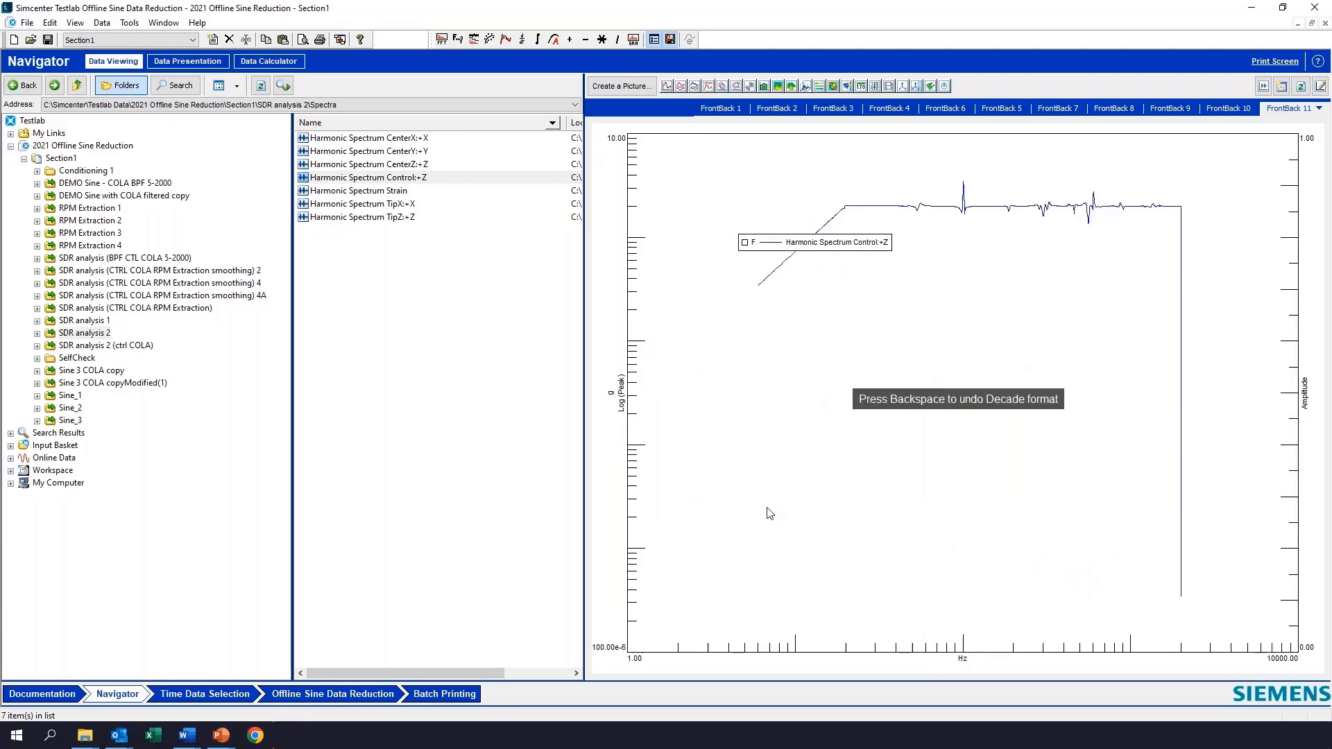
- Set the maximum of the plot's fixed X-axis limits to 2000 Hz
{"action": "double_click", "coordinate": [640, 659]}
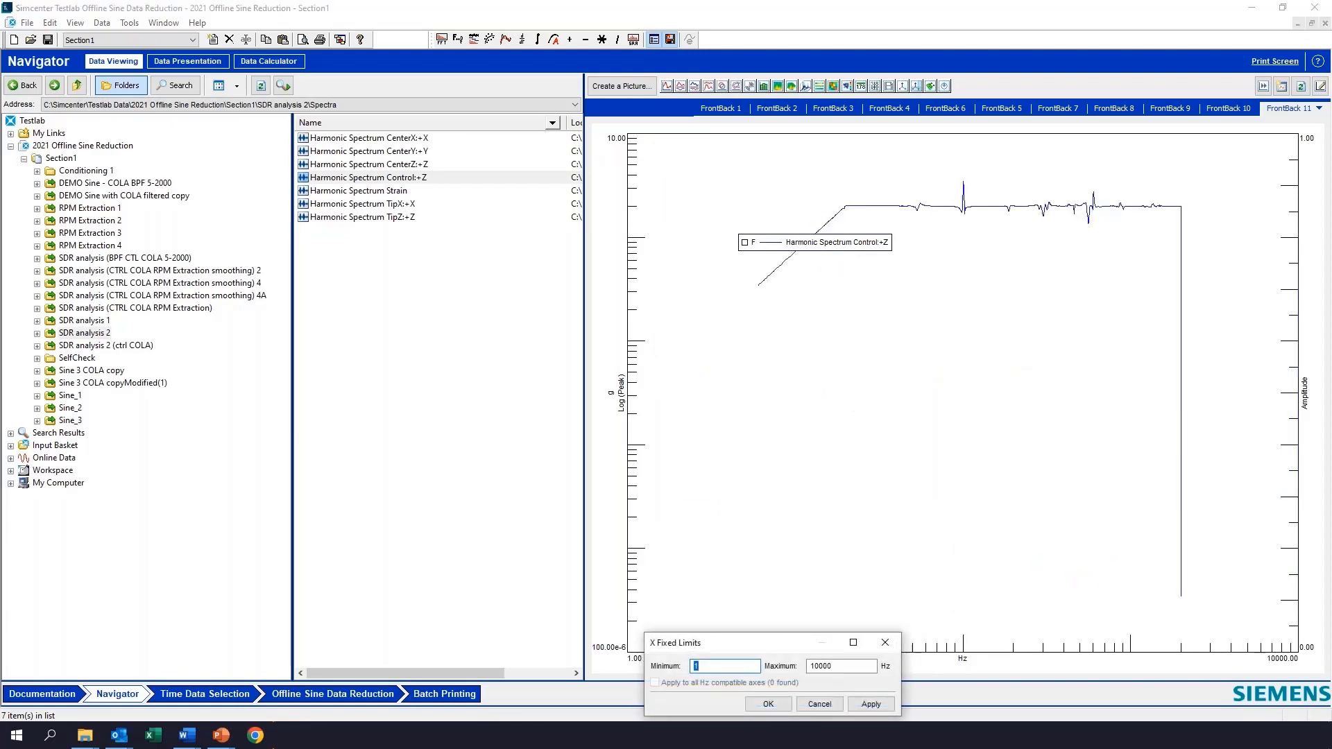
{"action": "double_click", "coordinate": [828, 667]}
{"action": "left_click", "coordinate": [827, 667]}
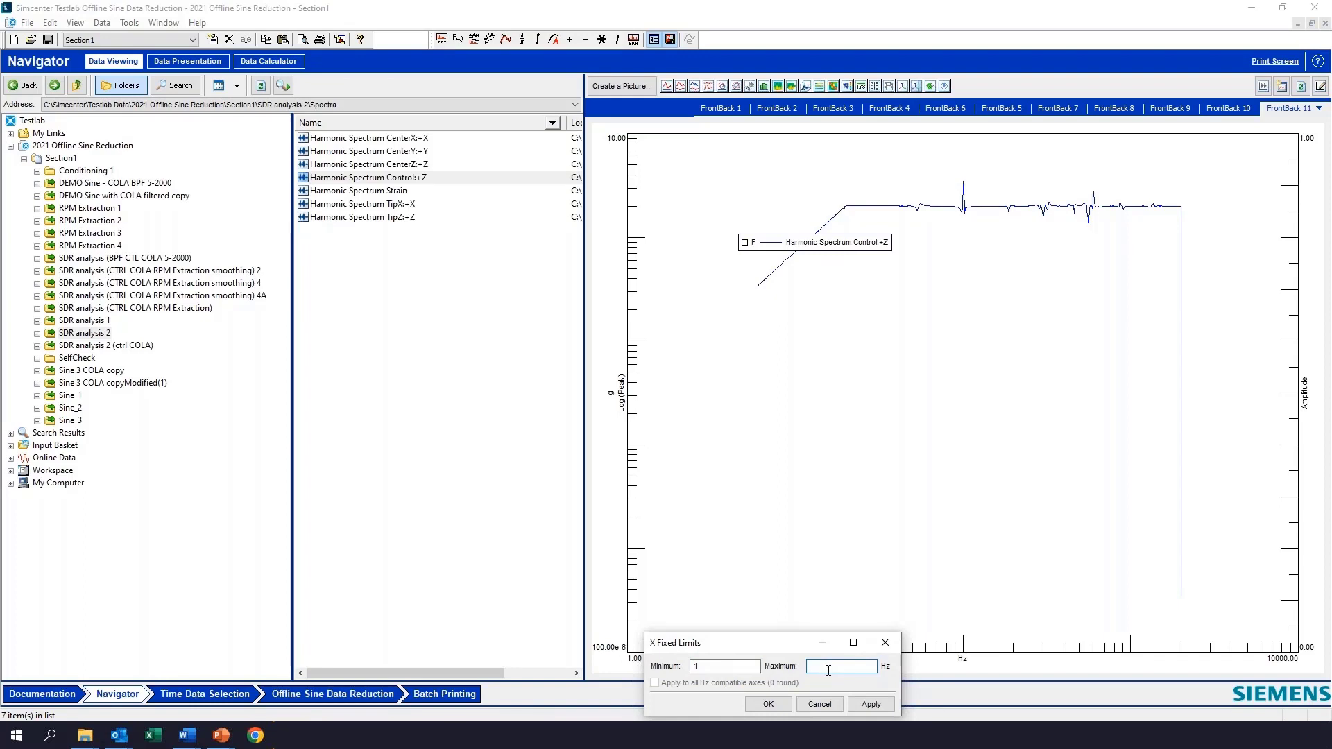
{"action": "type", "text": "2000"}
{"action": "left_click", "coordinate": [769, 704]}
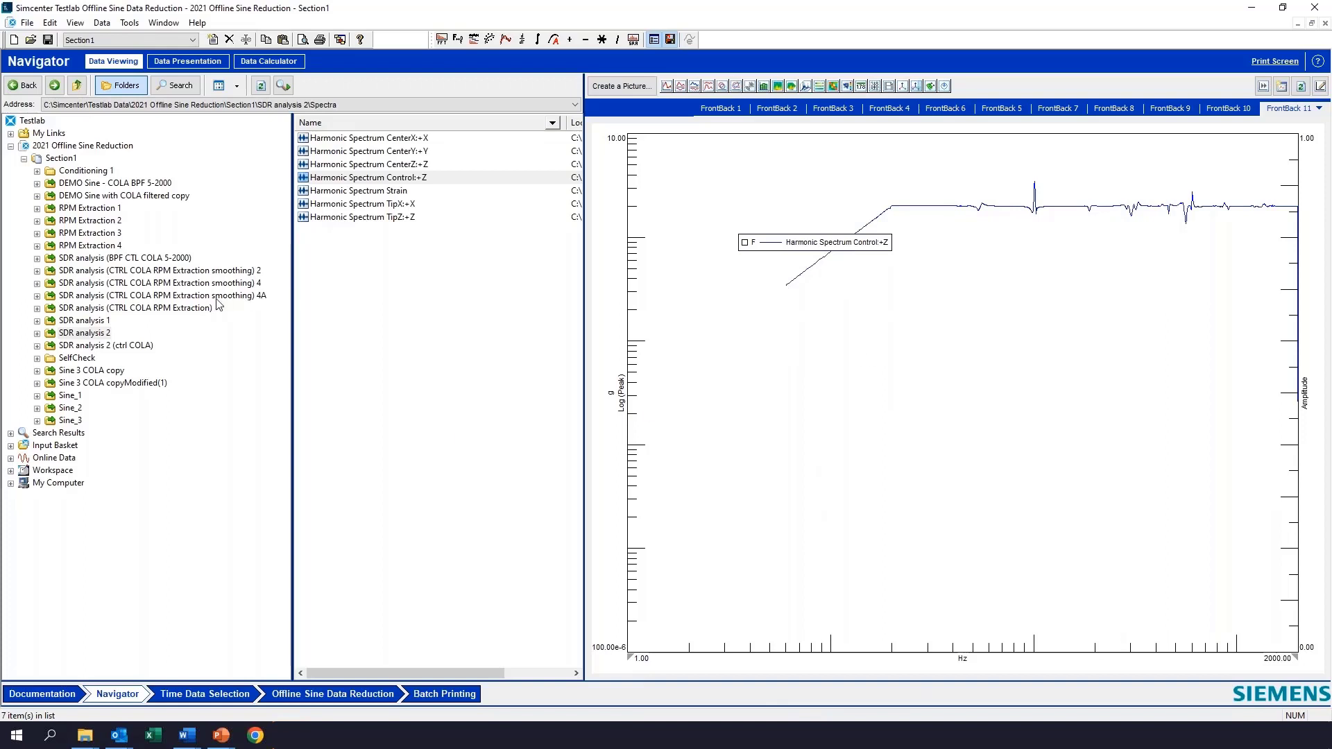
- Overlay the Harmonic Spectrum Control:+Z from the Spectra of Sine_3, Sweep 1, on the existing plot
{"action": "left_click", "coordinate": [68, 422]}
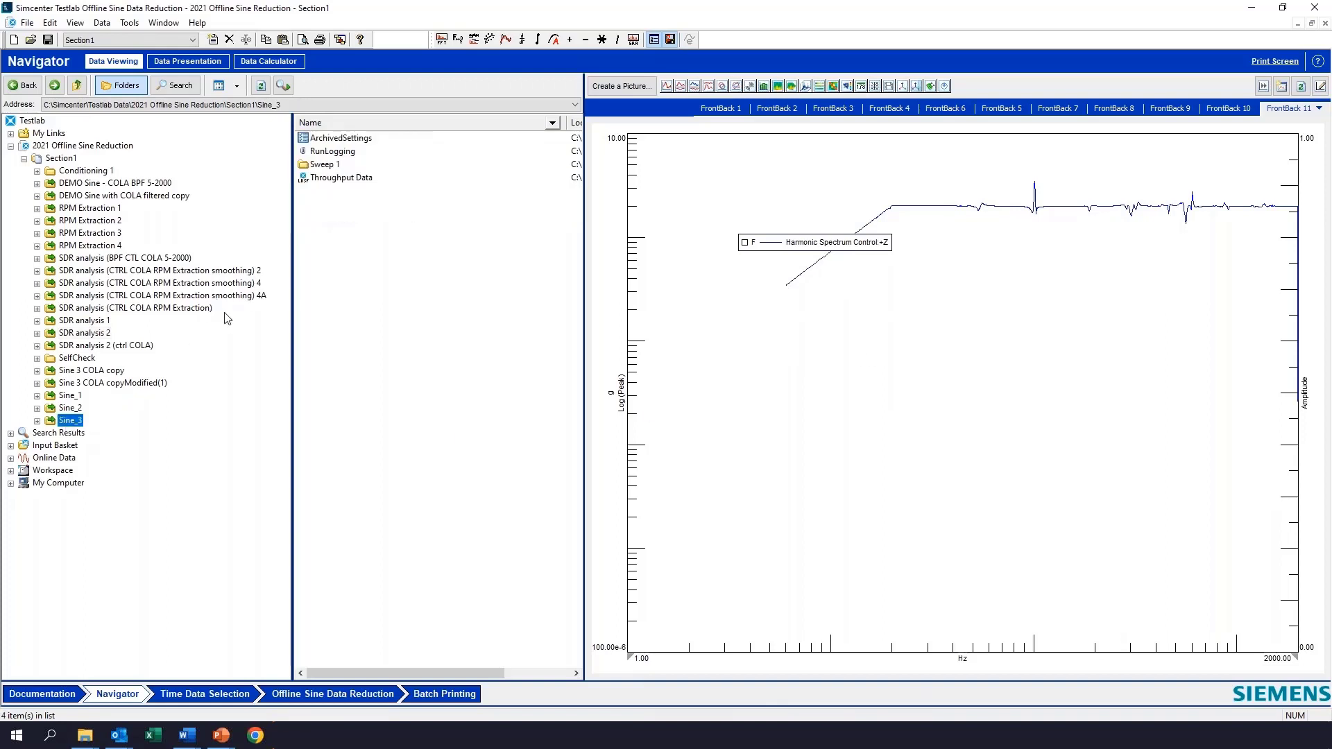
{"action": "double_click", "coordinate": [319, 165]}
{"action": "double_click", "coordinate": [321, 178]}
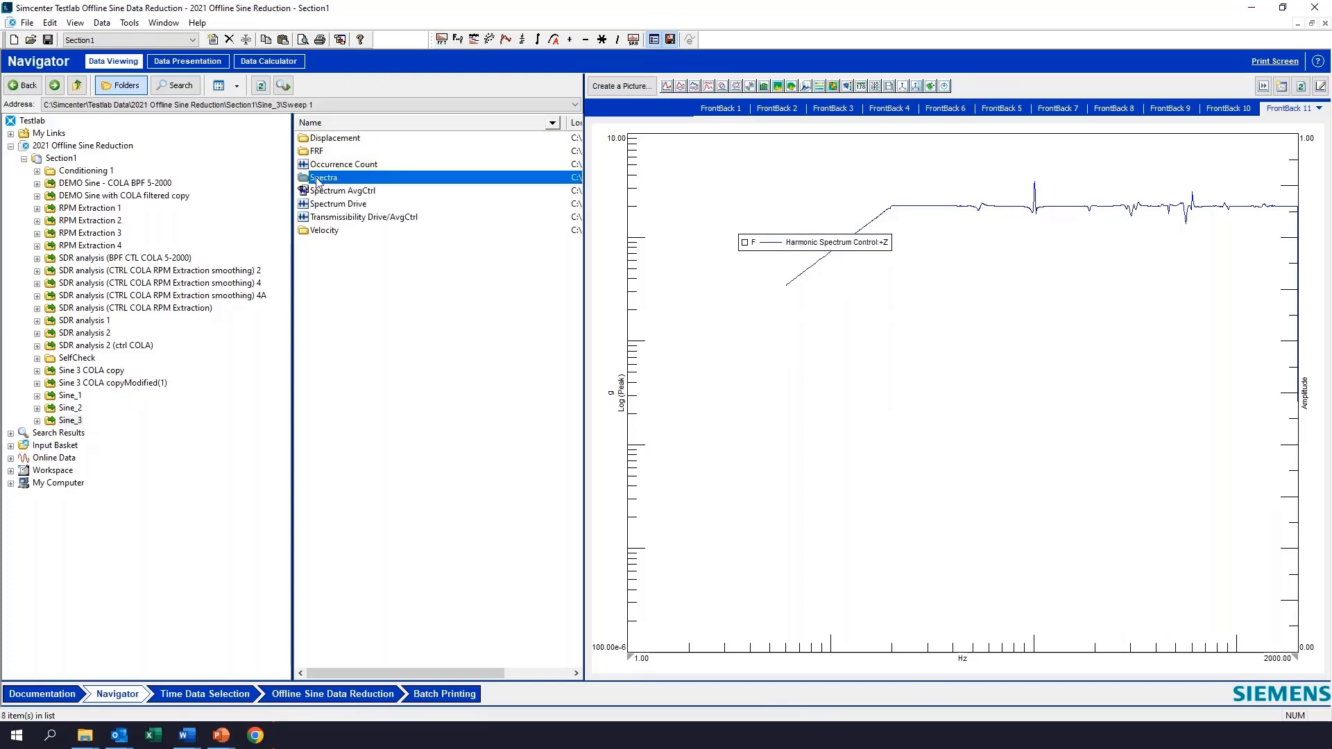
{"action": "left_click", "coordinate": [324, 192]}
{"action": "mouse_move", "coordinate": [322, 199]}
{"action": "left_mouse_down"}
{"action": "mouse_move", "coordinate": [425, 213]}
{"action": "mouse_move", "coordinate": [849, 340]}
{"action": "left_mouse_up"}
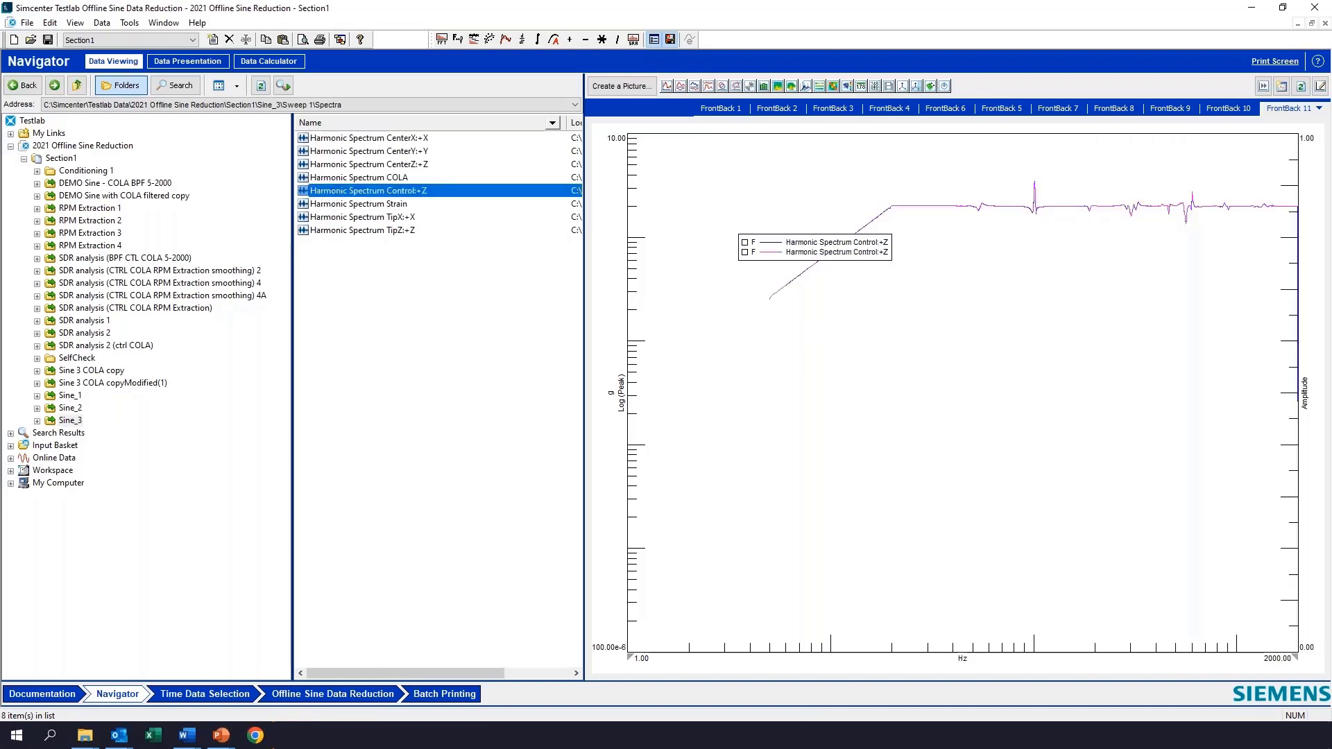
- Compare the two Control:+Z spectra in close-up at about 41–129 Hz and over the full sweep from about 4.88 to 2000 Hz
{"action": "left_click_drag", "start_coordinate": [954, 221], "coordinate": [1057, 252]}
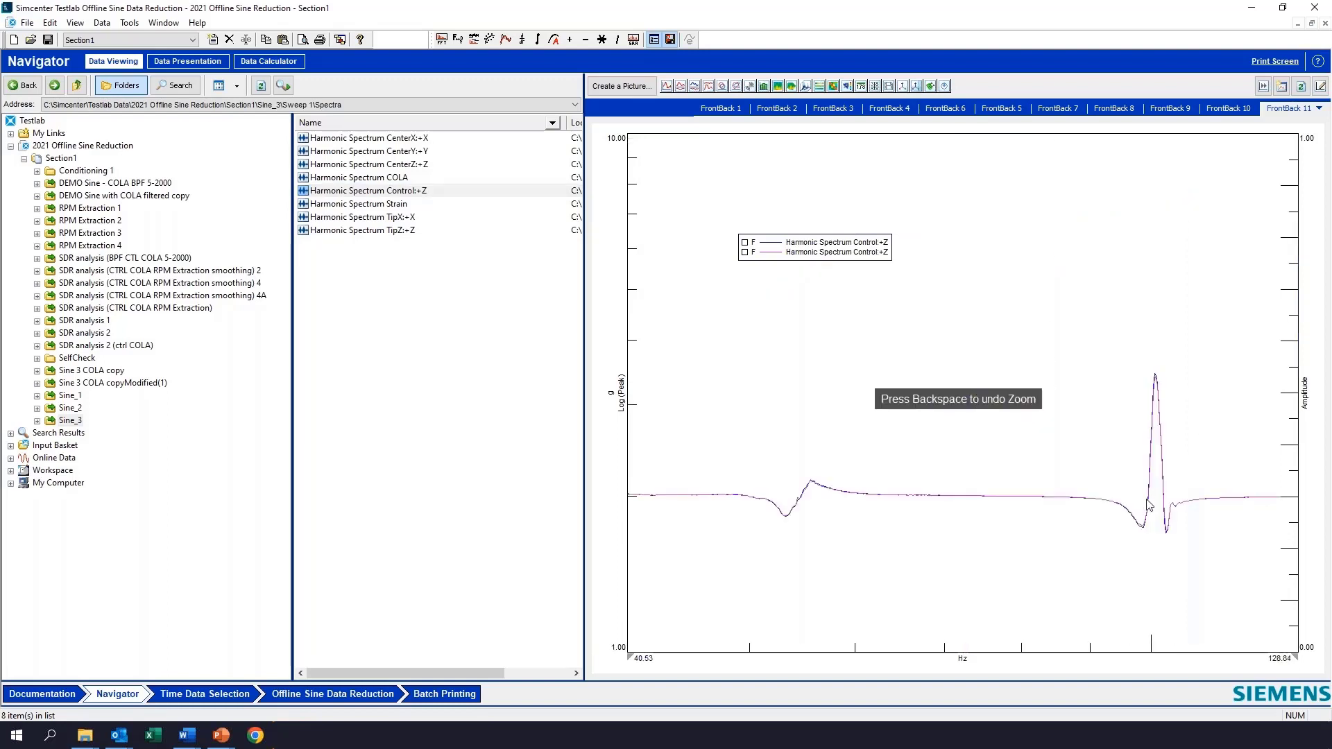
{"action": "left_click_drag", "start_coordinate": [1181, 508], "coordinate": [1039, 520]}
{"action": "key", "text": "BackSpace"}
{"action": "key", "text": "BackSpace"}
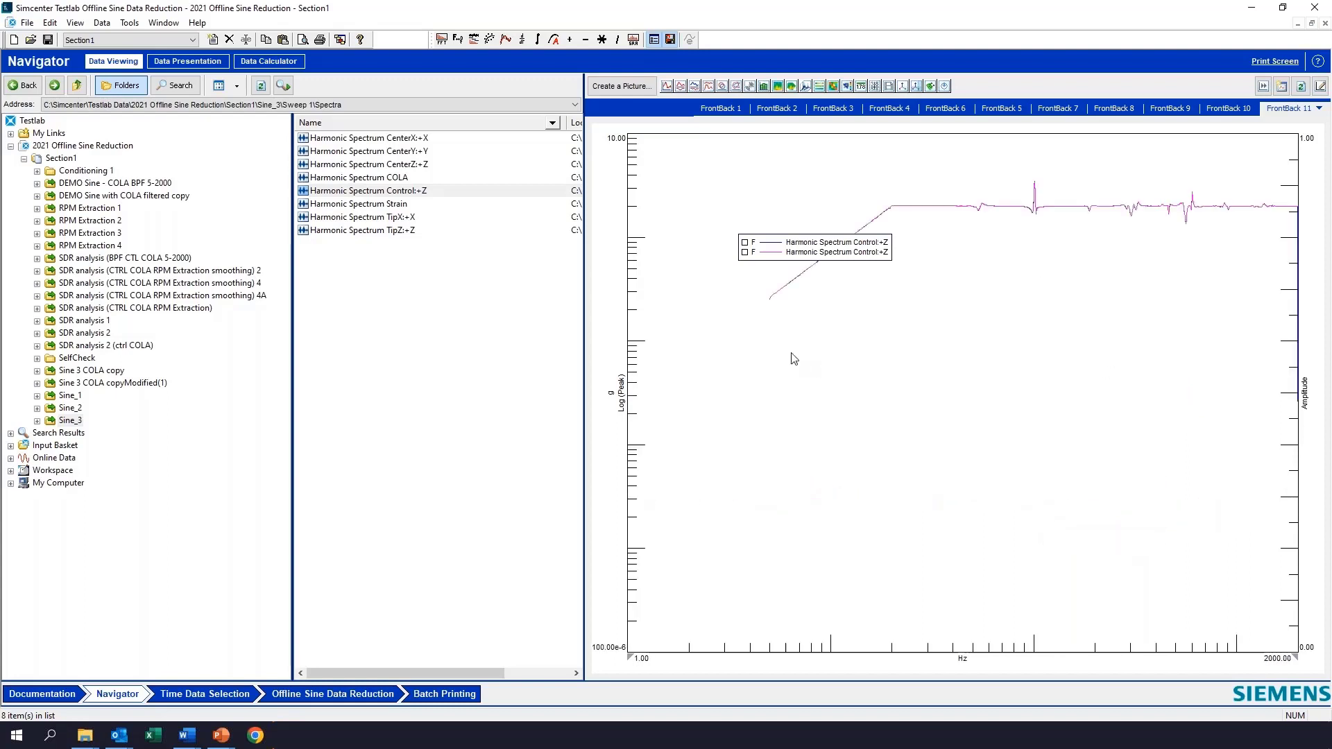
{"action": "left_click_drag", "start_coordinate": [768, 301], "coordinate": [1304, 340]}
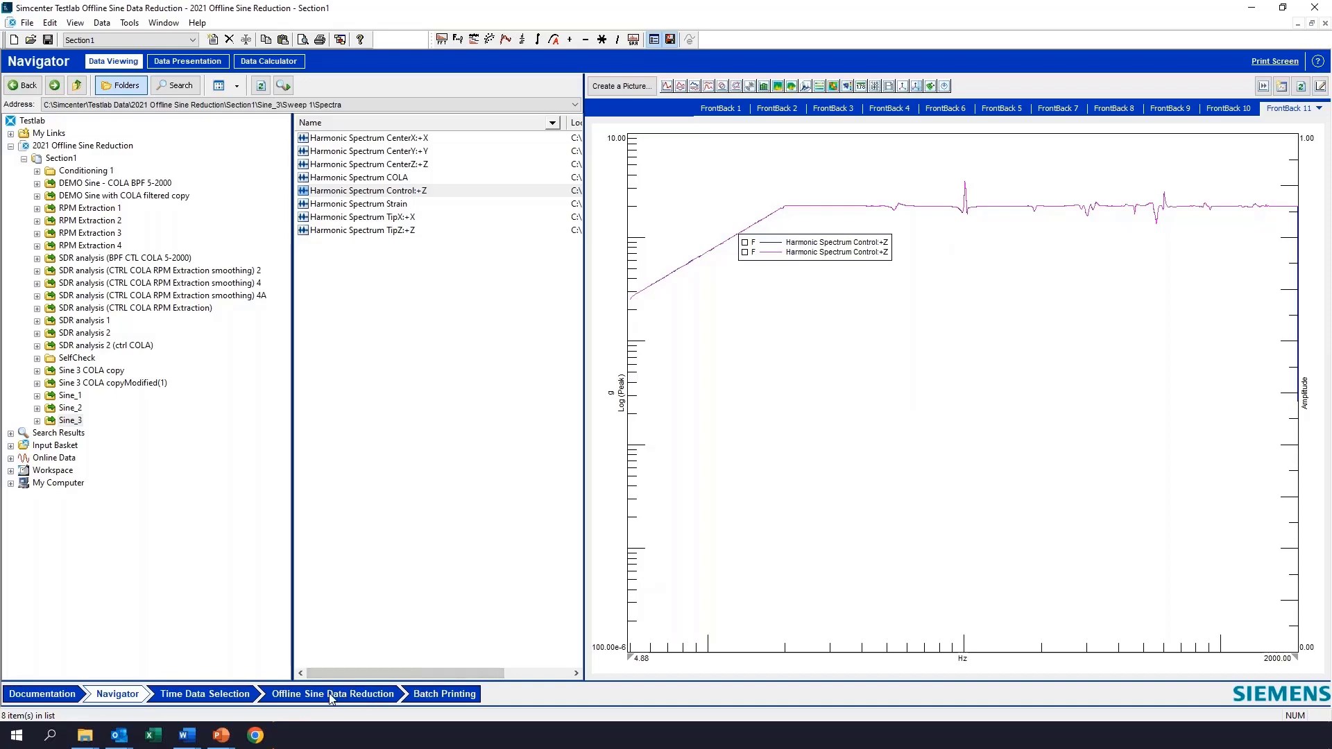
- Return to Offline Sine Data Reduction and set the COLA trace to Control:+Z (CH4), leaving the FRF reference on Control:+Z
{"action": "left_click", "coordinate": [370, 694]}
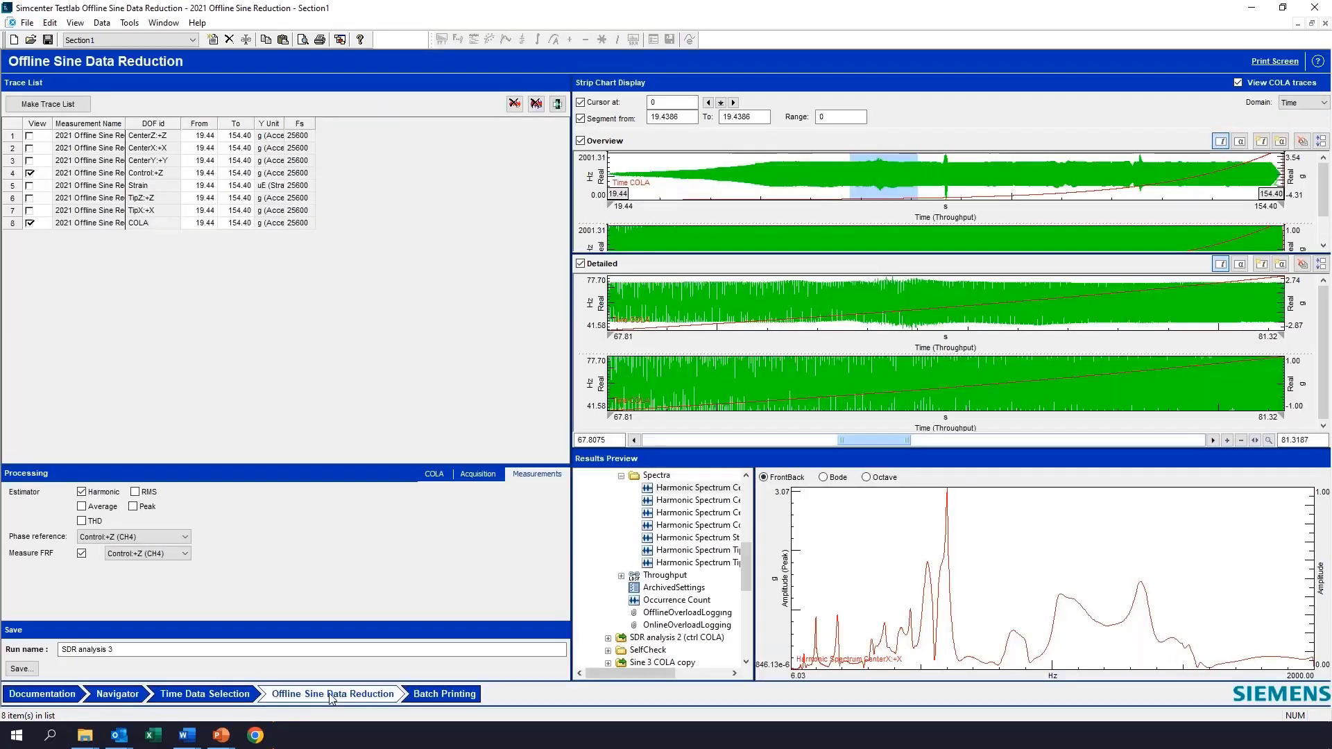
{"action": "left_click", "coordinate": [148, 555]}
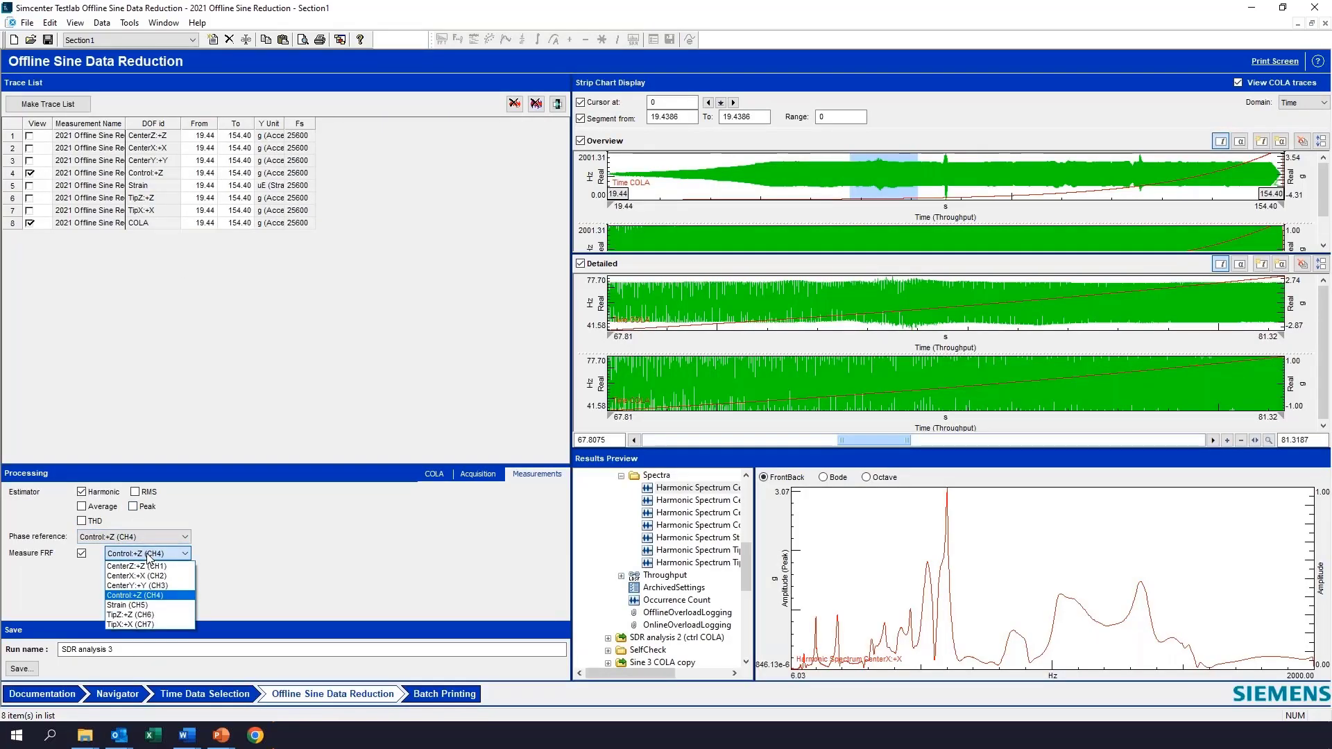
{"action": "left_click", "coordinate": [434, 474]}
{"action": "left_click", "coordinate": [434, 474]}
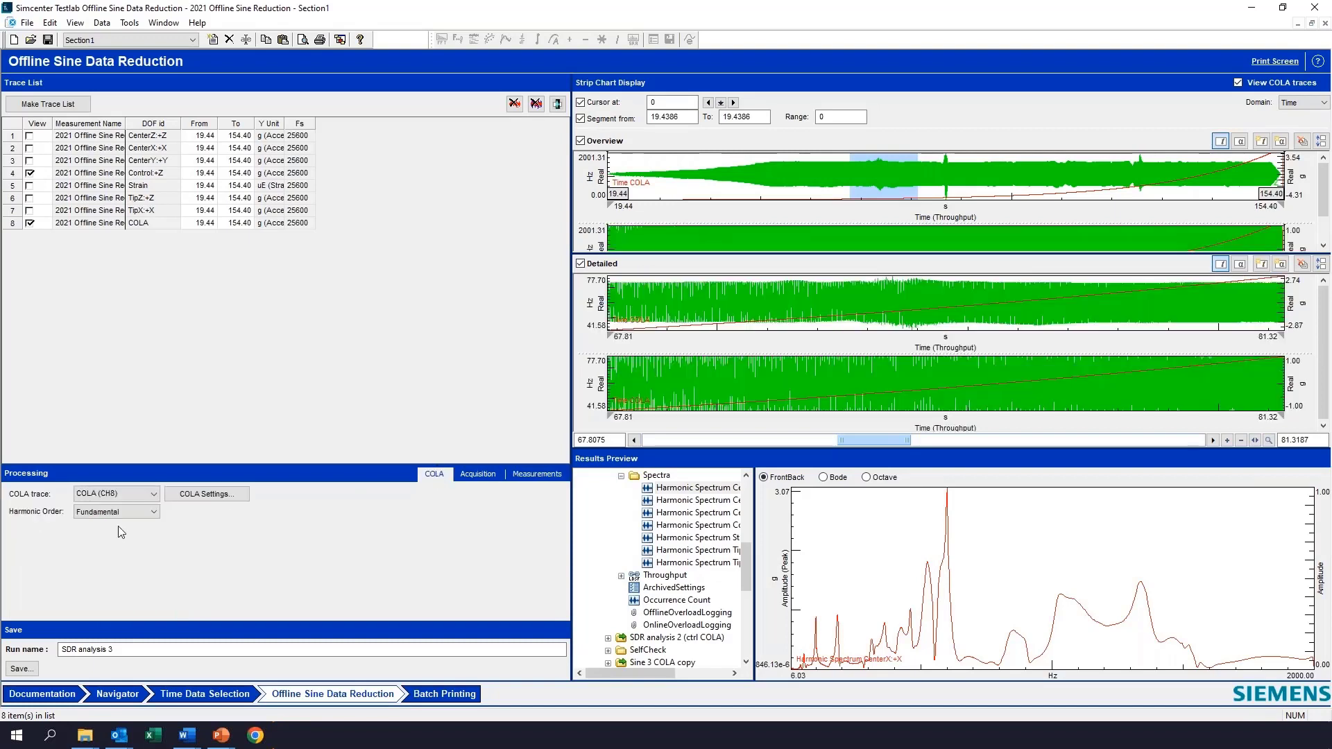
{"action": "left_click", "coordinate": [134, 494]}
{"action": "left_click", "coordinate": [125, 534]}
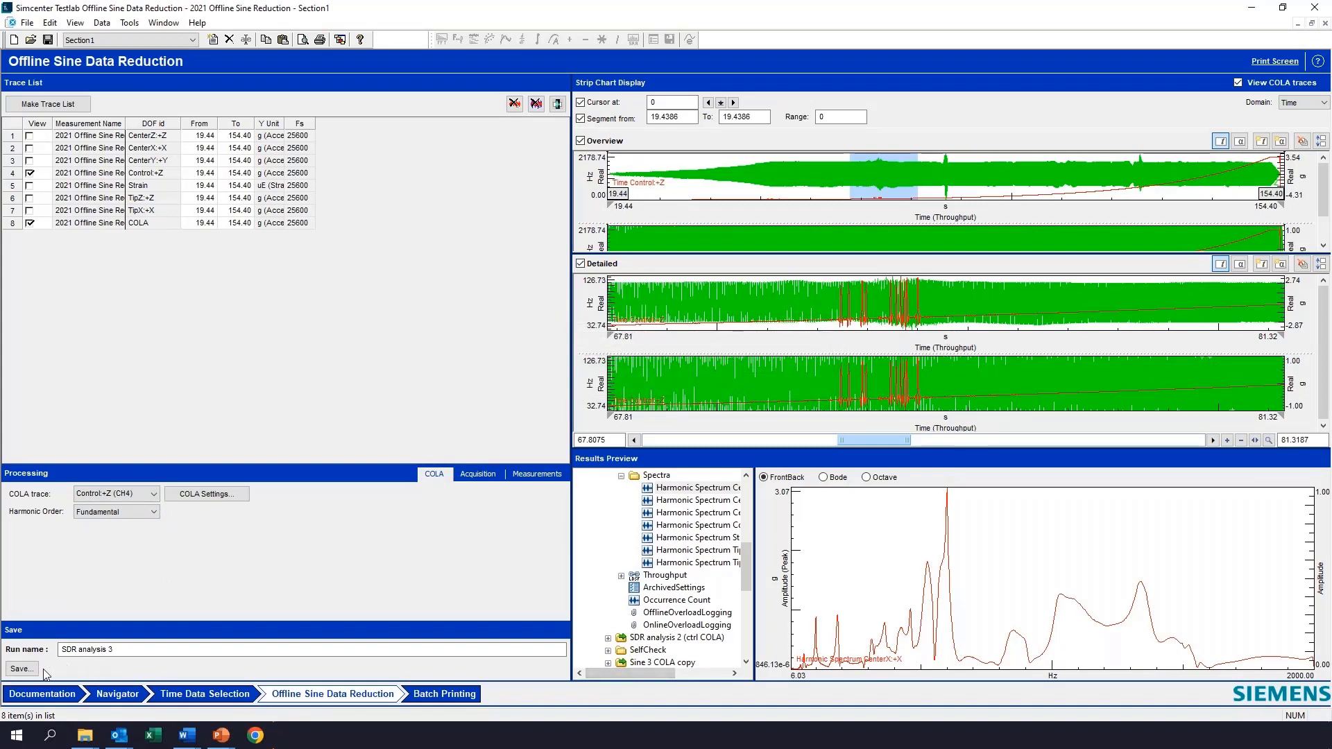
- Name the run "SDR analysiswith control cola (unproceessed)" and save the reduction with Control:+Z (CH4) as COLA trace
{"action": "double_click", "coordinate": [143, 651]}
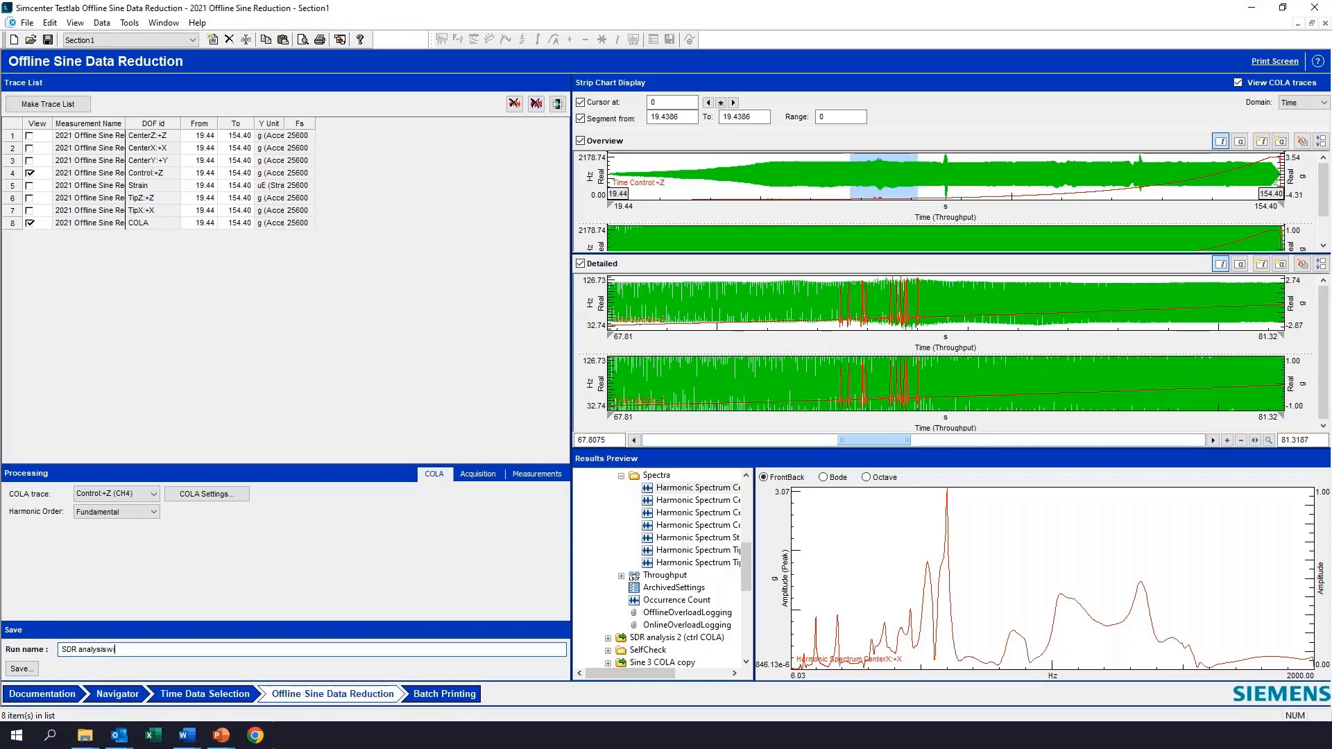
{"action": "type", "text": "with control cola (un"}
{"action": "type", "text": "proceessed)"}
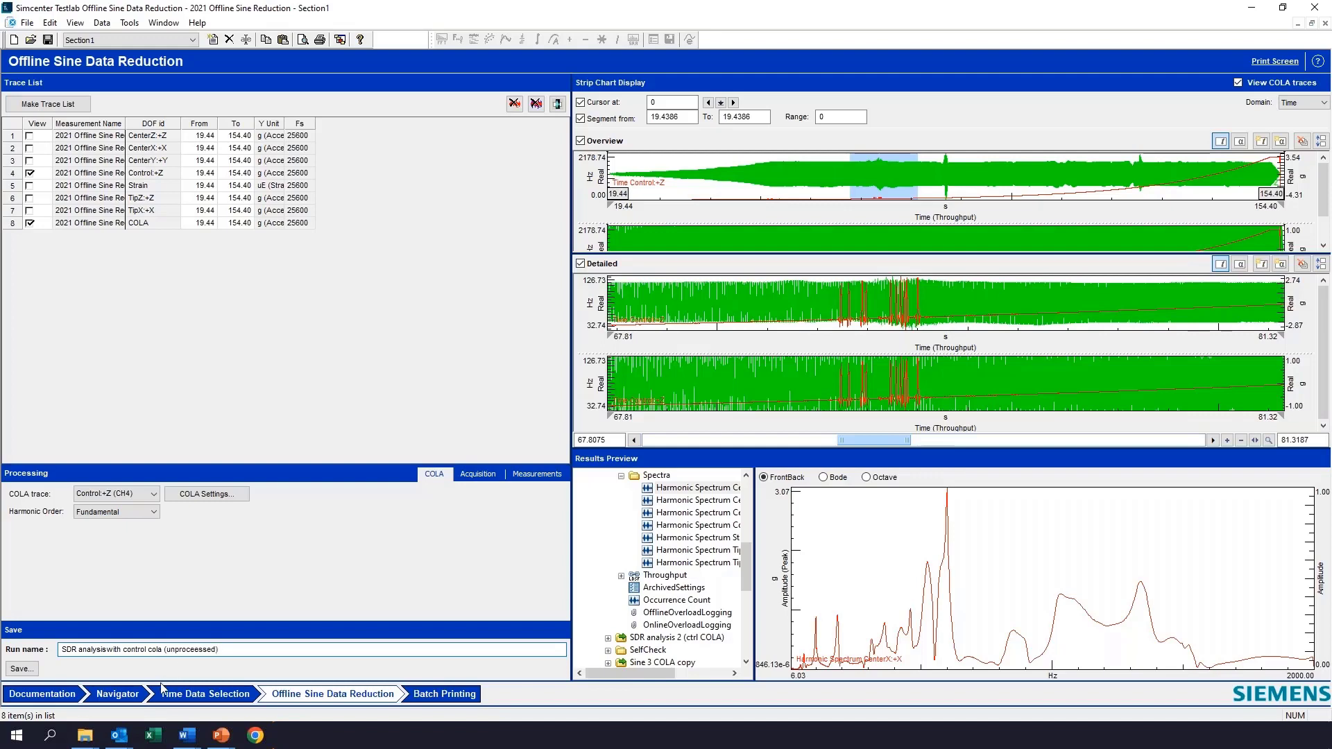
{"action": "left_click", "coordinate": [21, 670]}
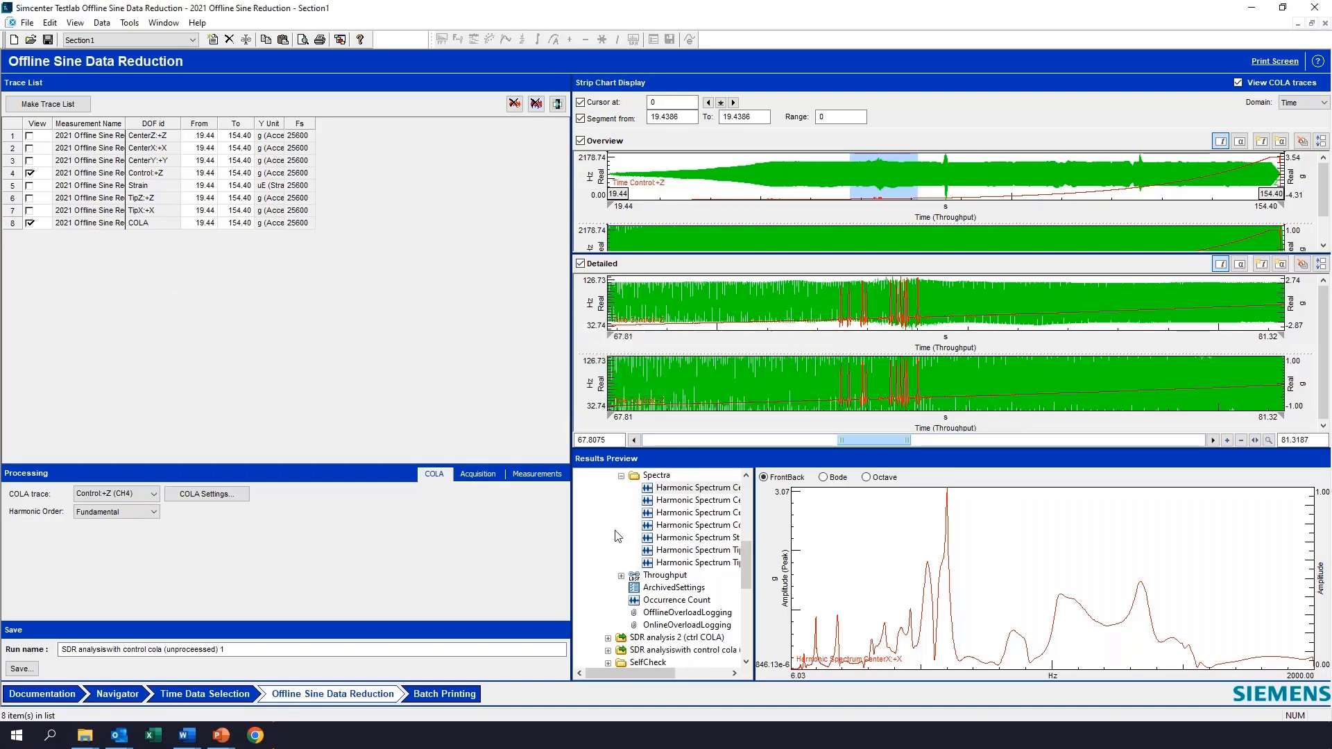
- Overlay the Harmonic Spectrum COLA from the unprocessed control COLA run on the Navigator plot and move the legend clear of the curves
{"action": "left_click", "coordinate": [120, 700]}
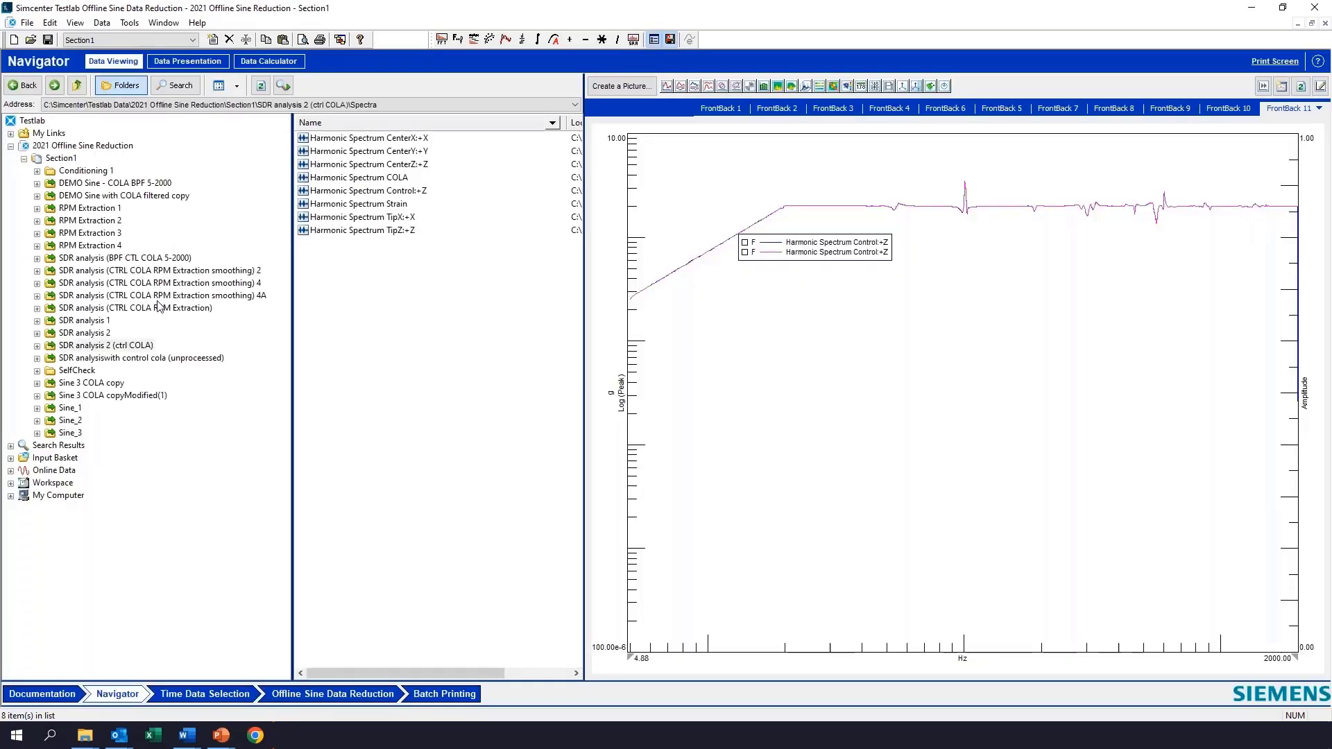
{"action": "left_click", "coordinate": [154, 358]}
{"action": "double_click", "coordinate": [323, 204]}
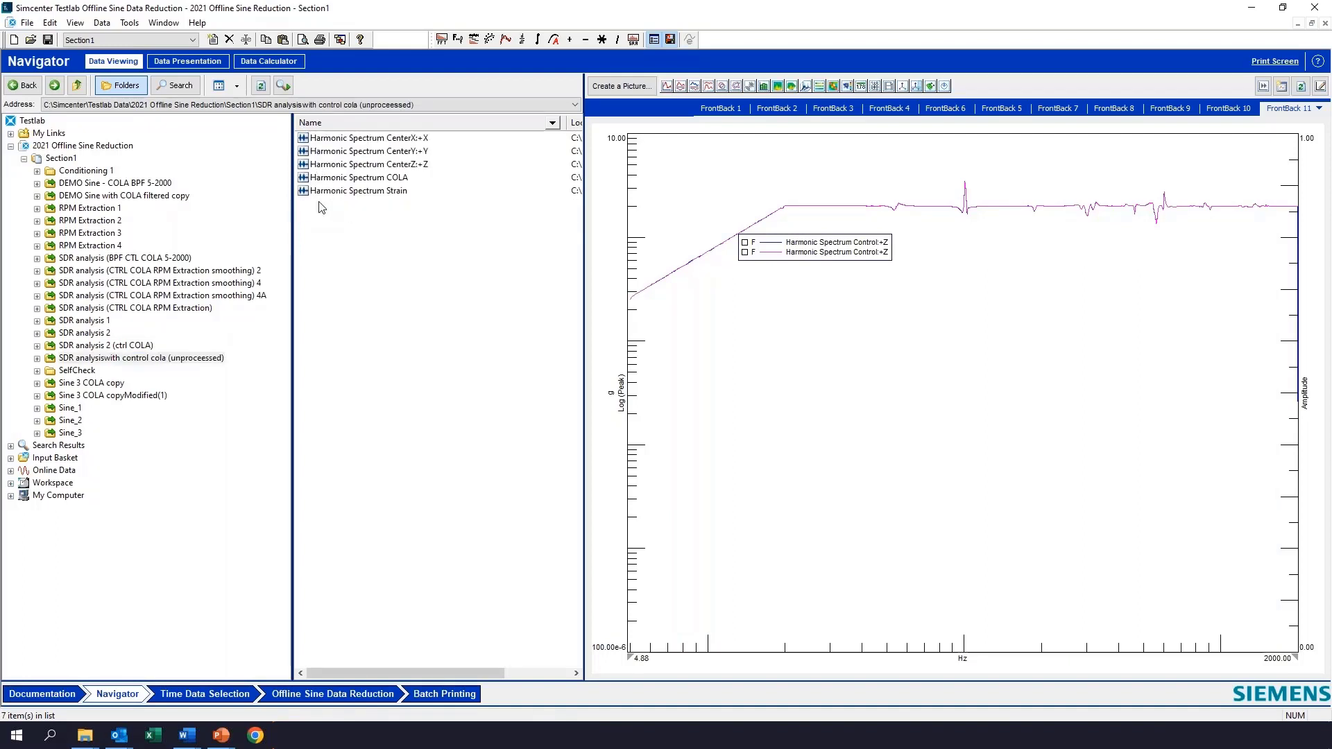
{"action": "left_click", "coordinate": [351, 178]}
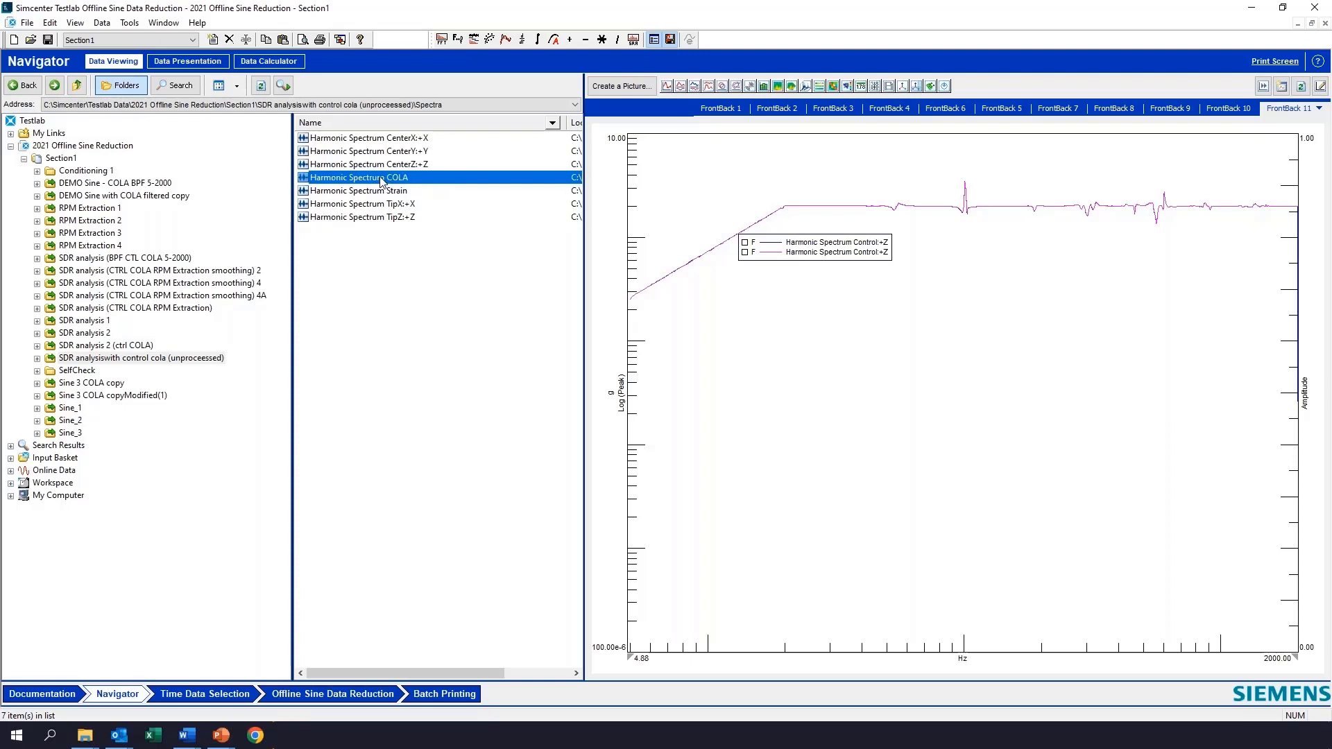
{"action": "left_click_drag", "start_coordinate": [314, 184], "coordinate": [836, 347]}
{"action": "left_click_drag", "start_coordinate": [825, 241], "coordinate": [975, 323]}
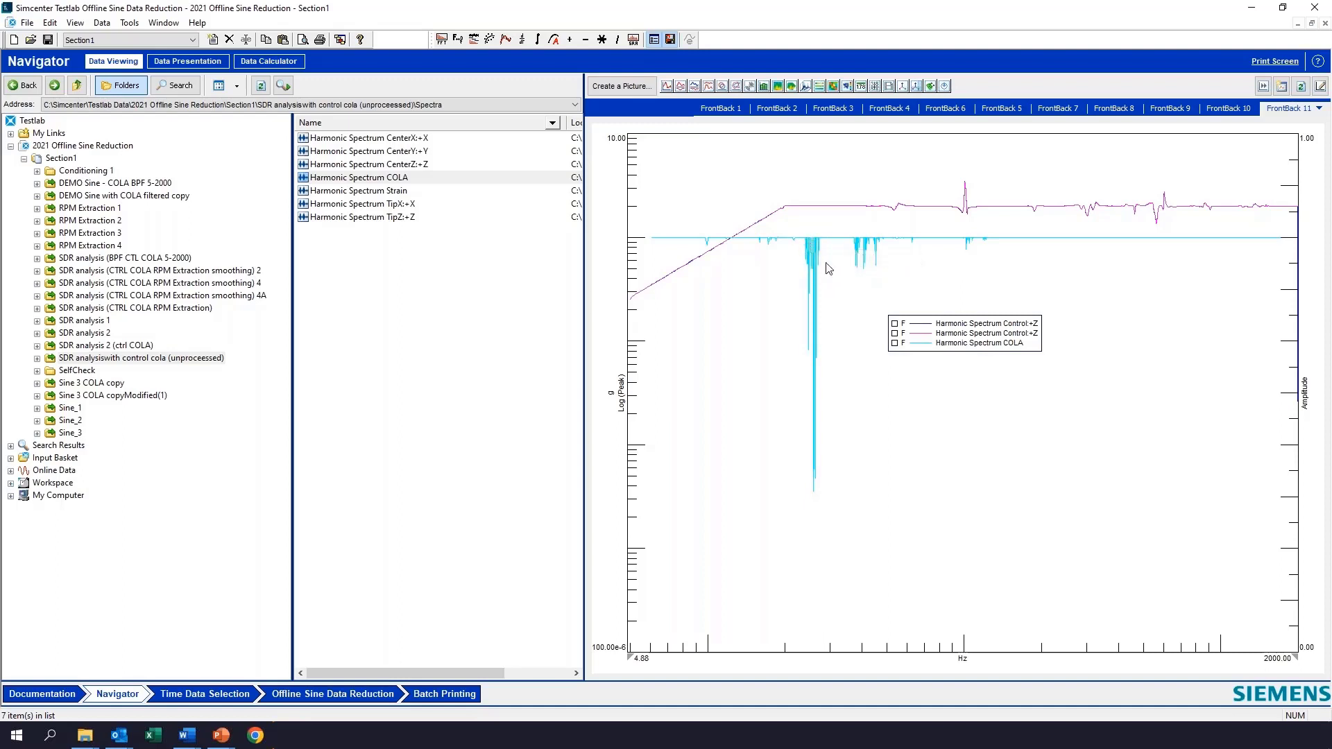
- Remove the Harmonic Spectrum COLA curve from the plot, keeping the two Control:+Z spectra
{"action": "left_click", "coordinate": [820, 246]}
{"action": "right_click", "coordinate": [820, 245]}
{"action": "left_click", "coordinate": [843, 267]}
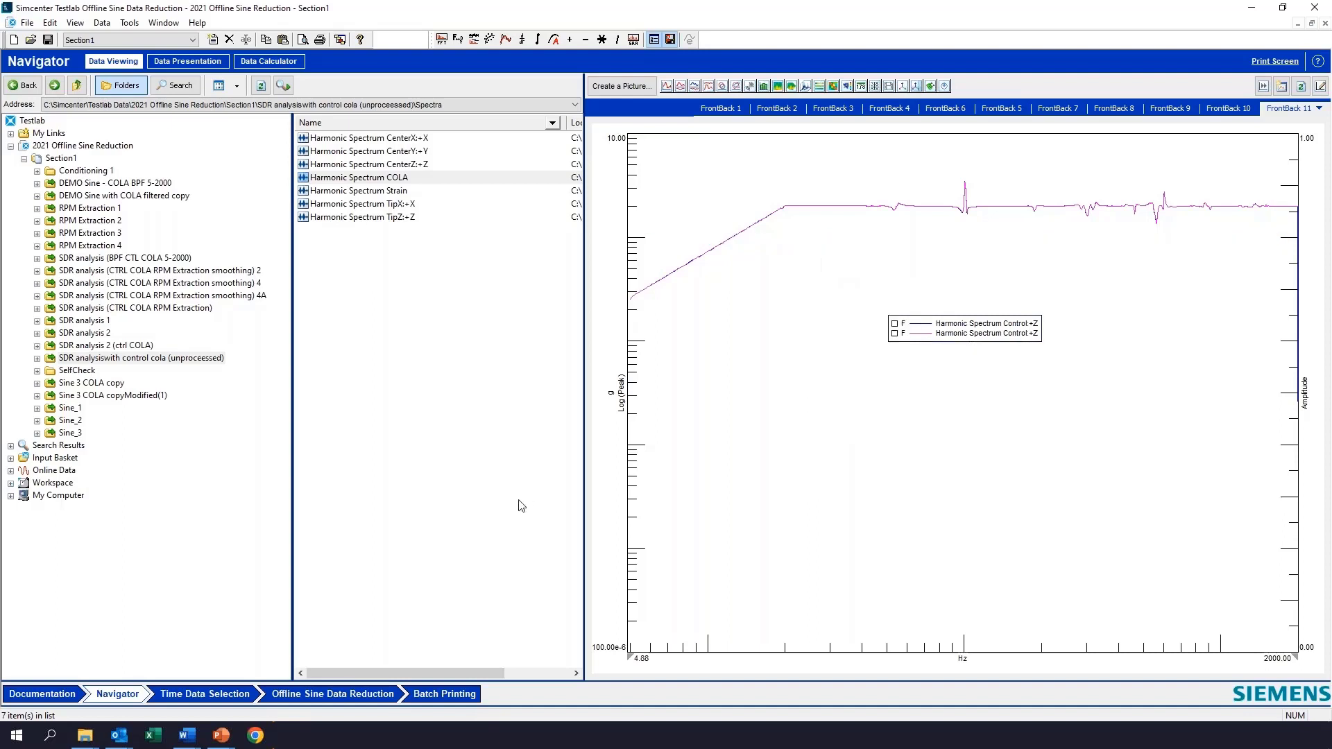
- In Time Data Selection, display channel CH5:Control:+Z of Sine_3 and add a duplicate of it to the dataset
{"action": "left_click", "coordinate": [217, 697]}
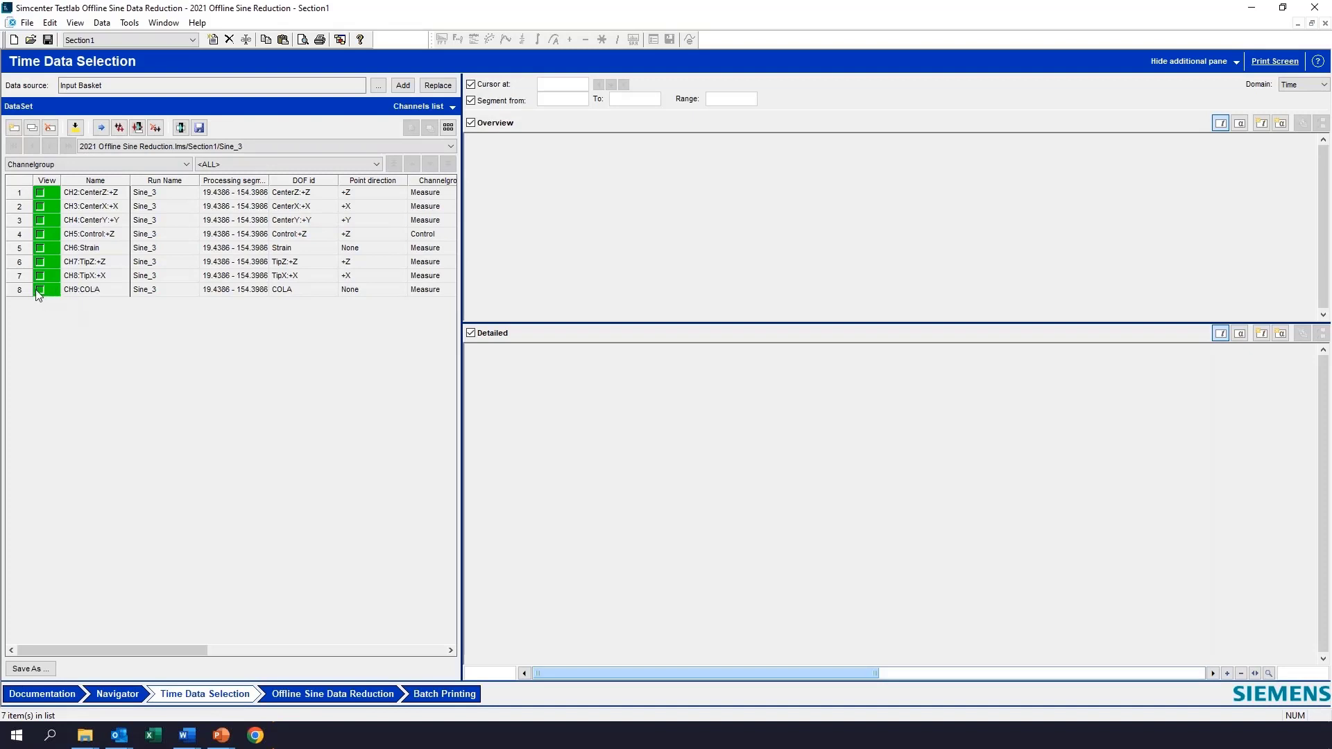
{"action": "left_click", "coordinate": [39, 234]}
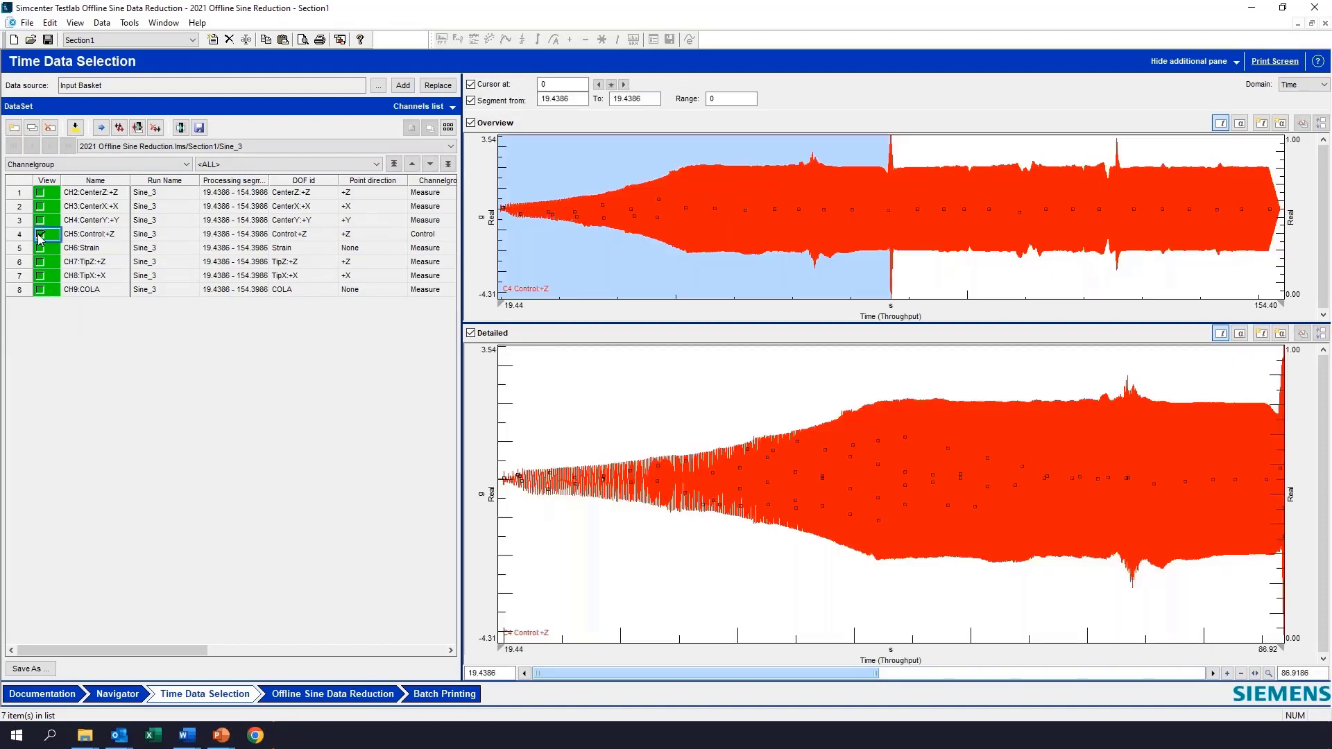
{"action": "left_click", "coordinate": [104, 131]}
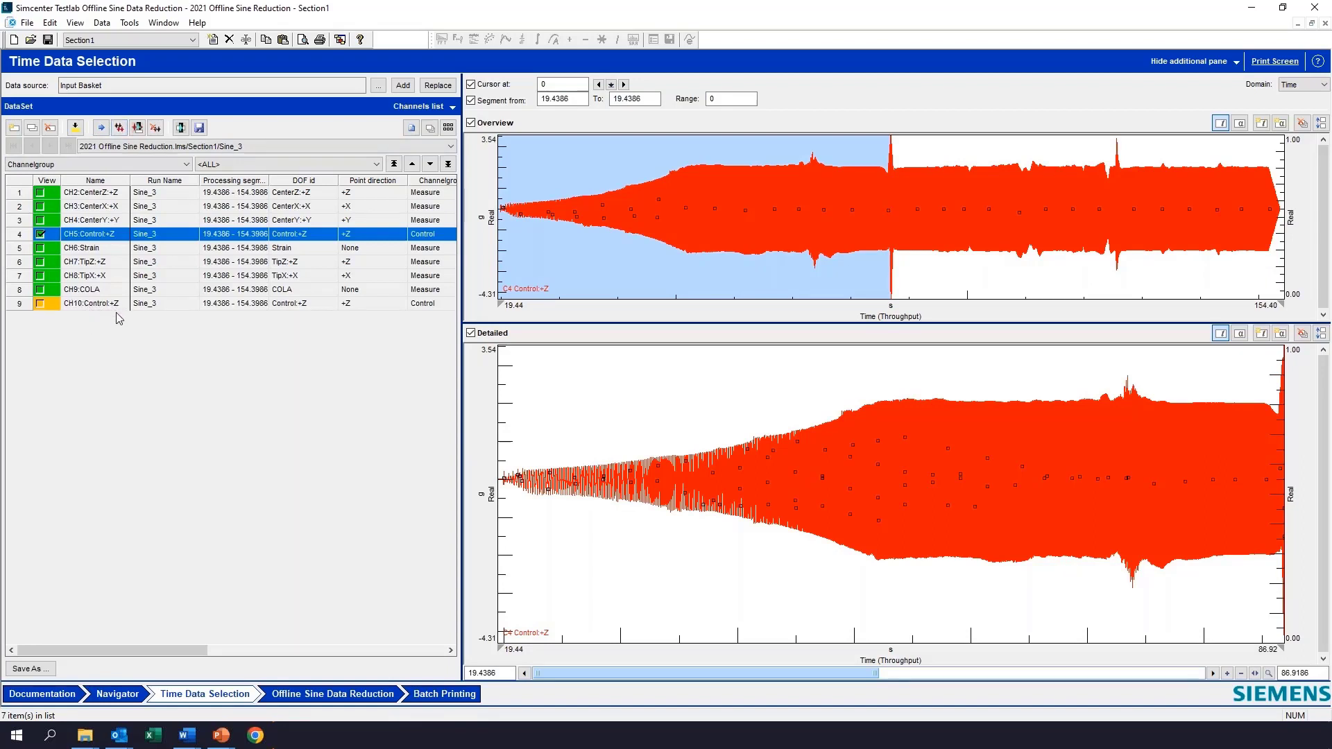
- Save the dataset with the duplicated control channel as a new run named "Demo ctrl COLA copy" in the active section
{"action": "left_click", "coordinate": [46, 670]}
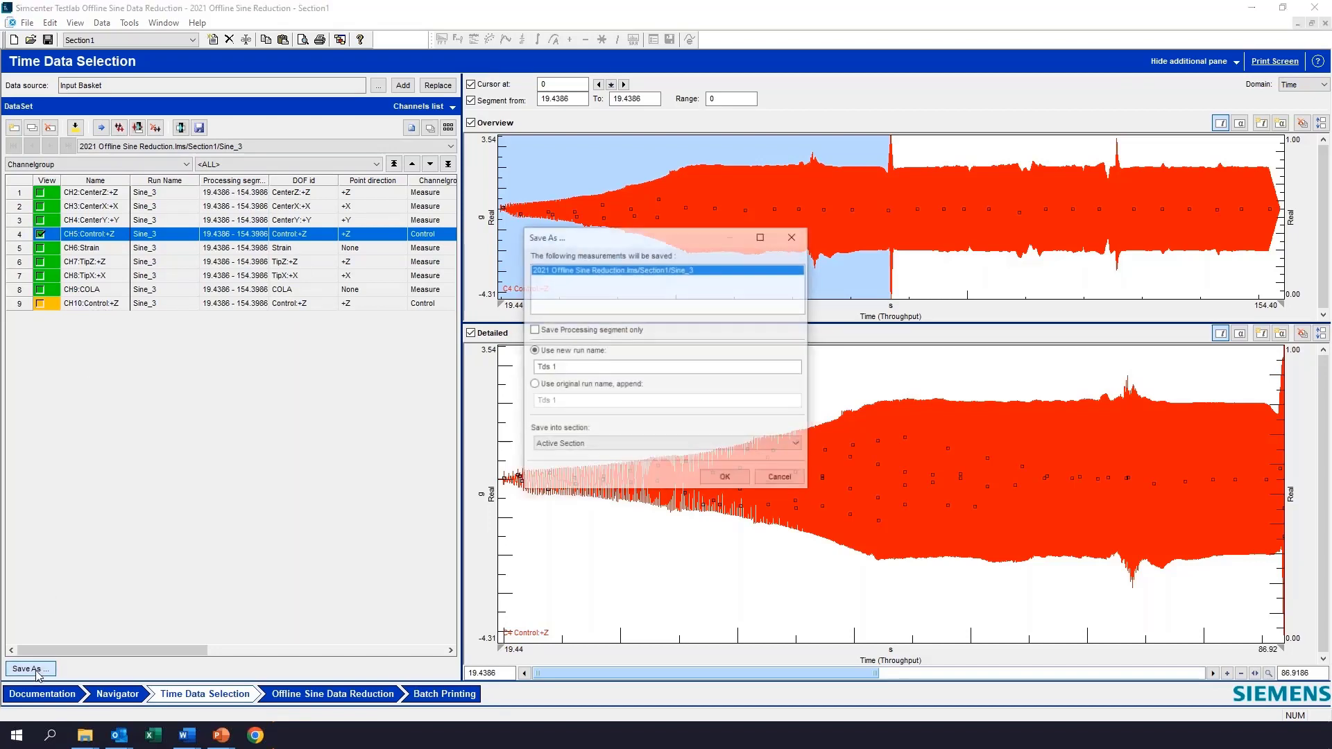
{"action": "double_click", "coordinate": [582, 366]}
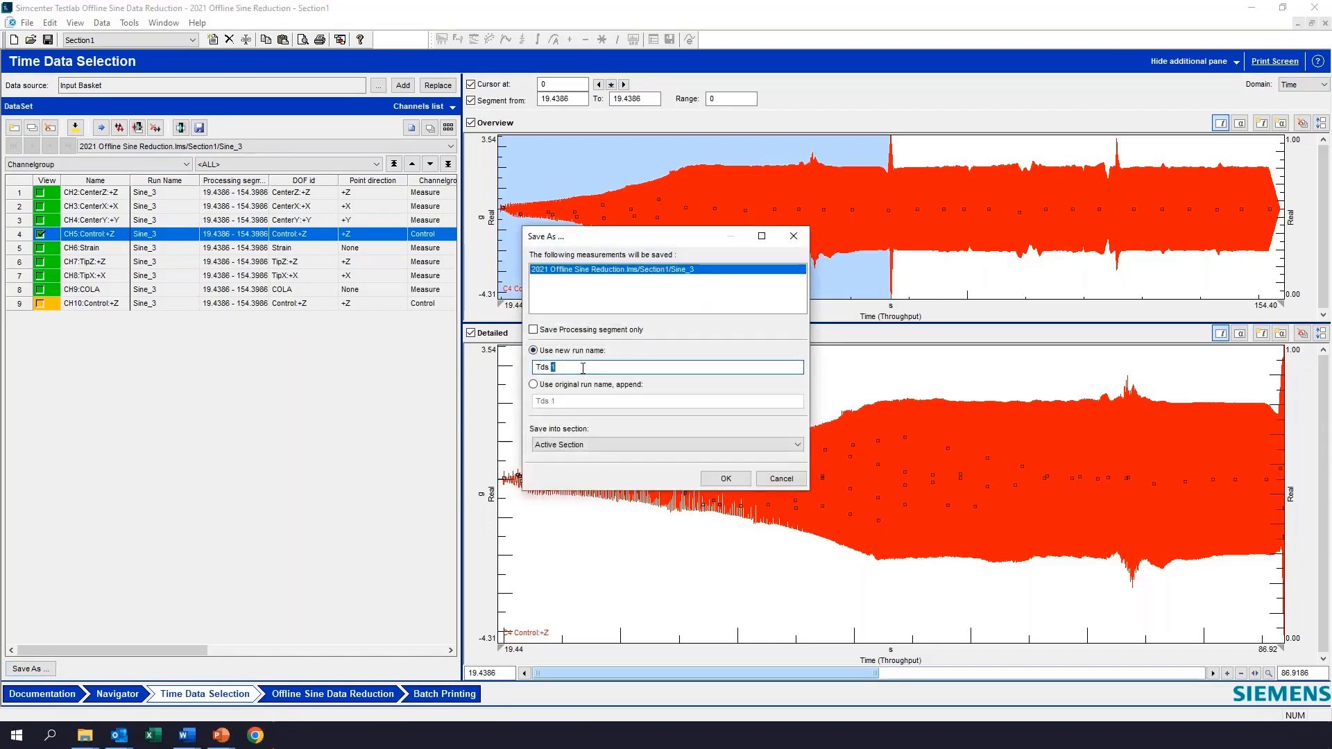
{"action": "left_click_drag", "start_coordinate": [583, 368], "coordinate": [531, 374]}
{"action": "type", "text": "Demo ctrl COLA copy"}
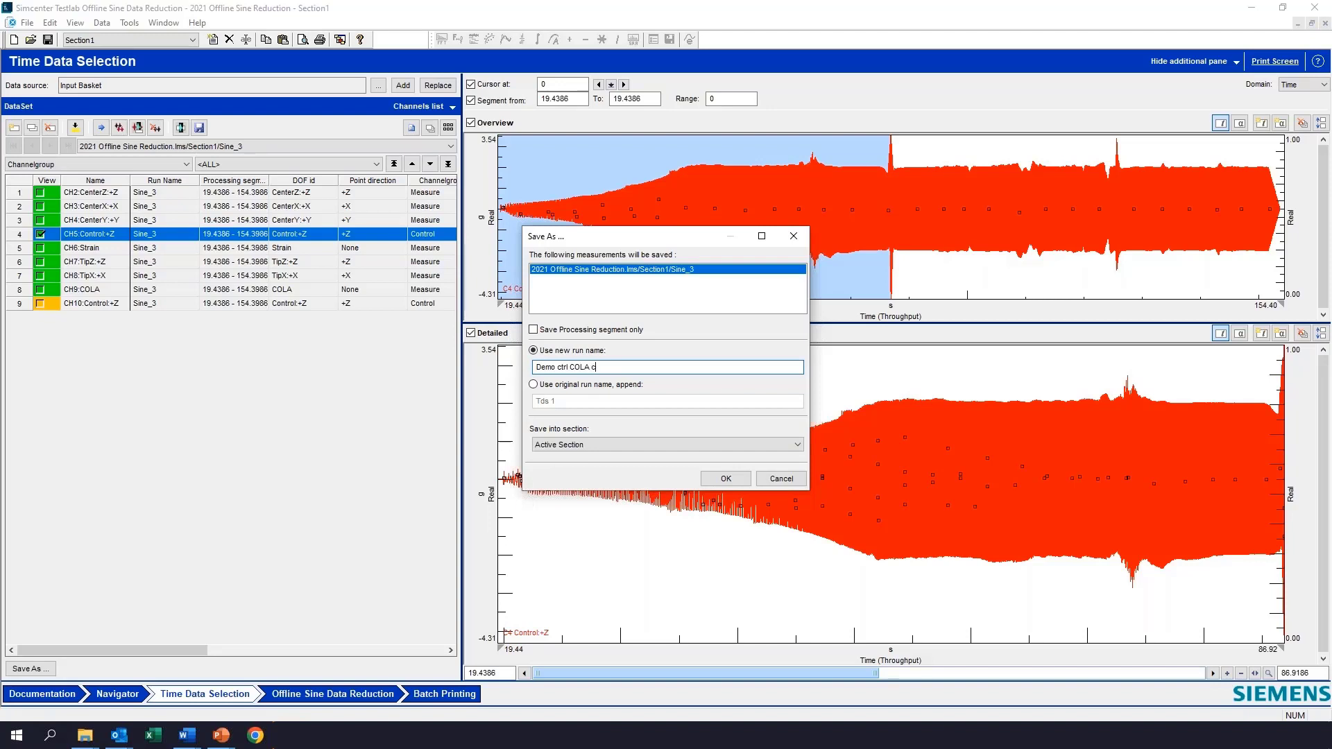
{"action": "left_click", "coordinate": [721, 478]}
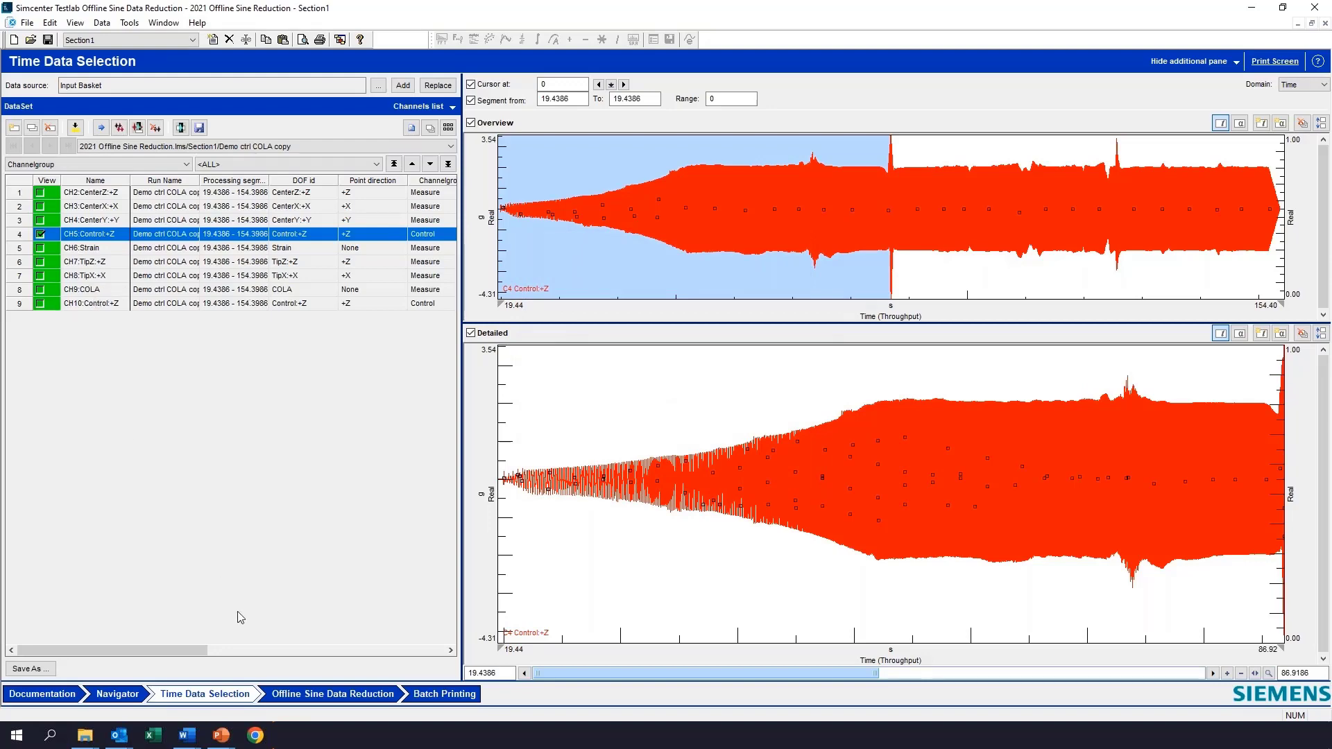
- Rebuild the trace list in Offline Sine Data Reduction from the copied run and set the COLA trace to Control:+Z (CH9)
{"action": "left_click", "coordinate": [344, 694]}
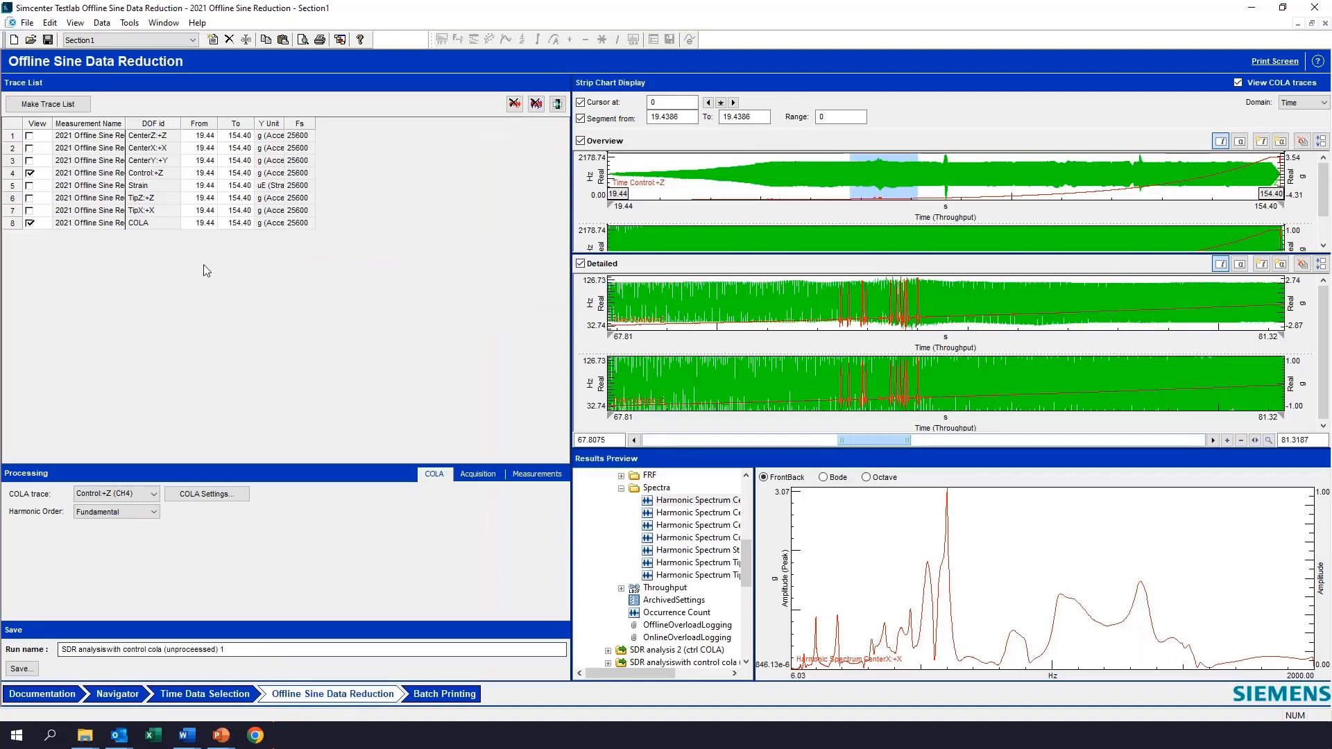
{"action": "left_click", "coordinate": [29, 224]}
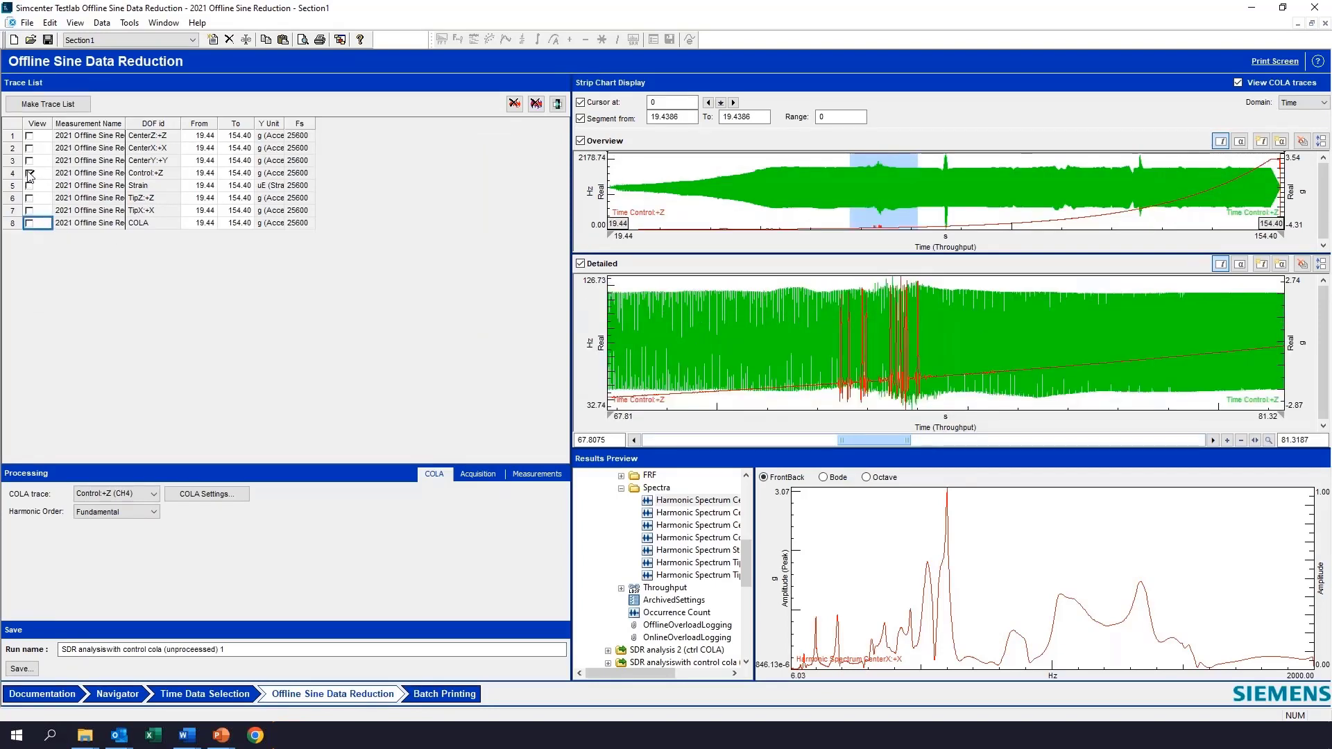
{"action": "left_click", "coordinate": [73, 105]}
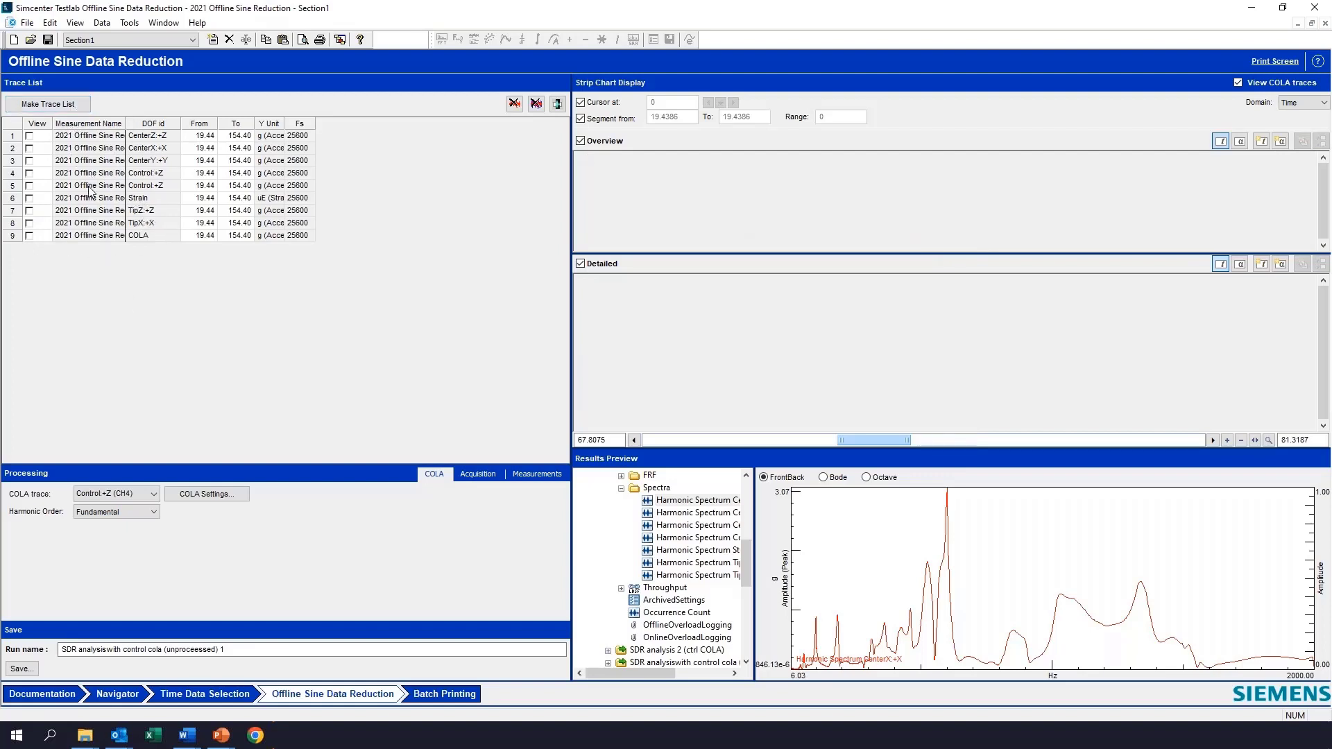
{"action": "left_click", "coordinate": [142, 494]}
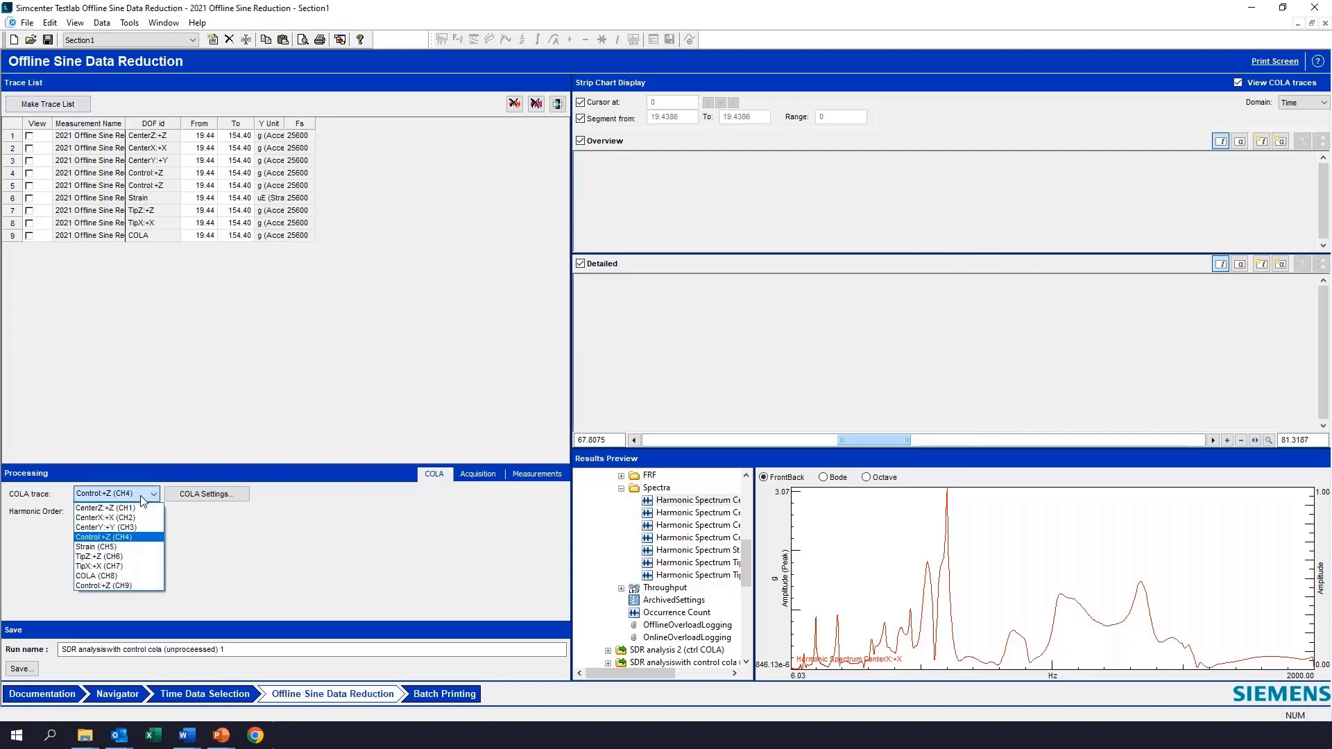
{"action": "left_click", "coordinate": [124, 586]}
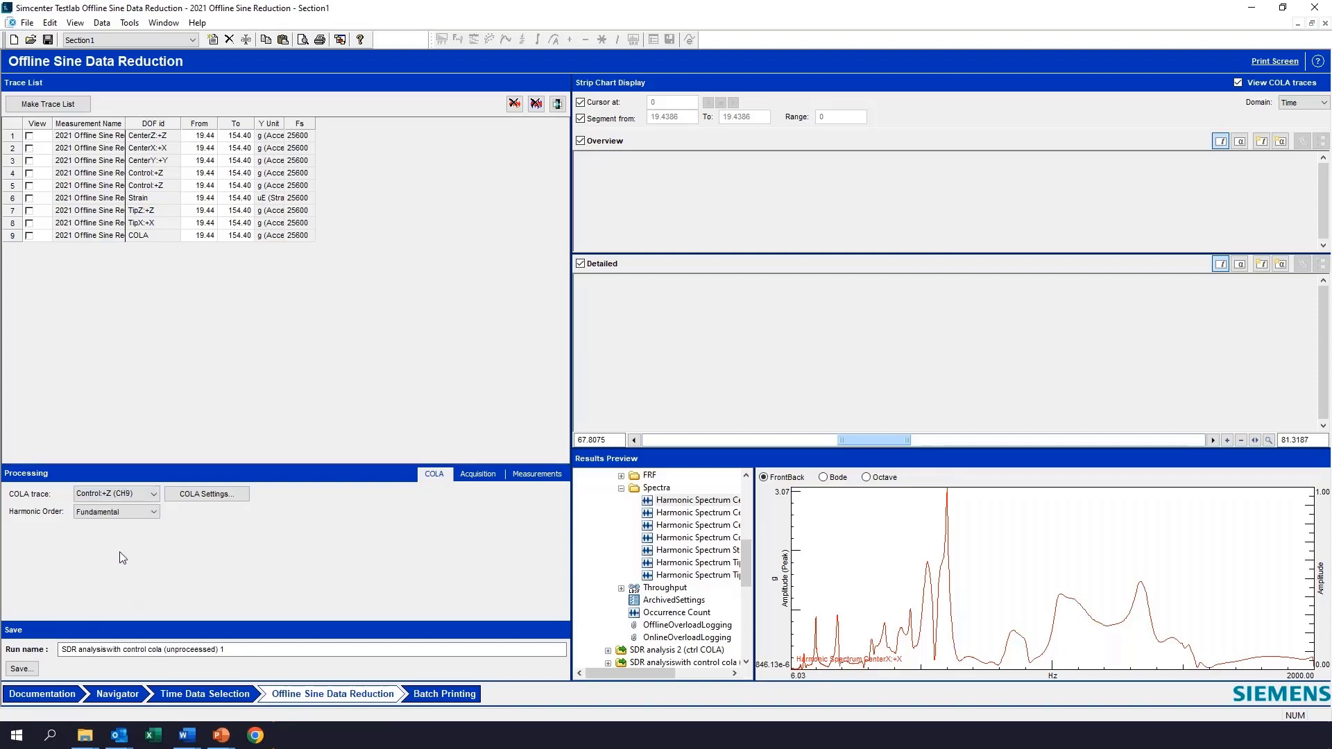
- Rename the run as "SDR analysiswith control cola with copy" and save the reduction
{"action": "left_click", "coordinate": [247, 648]}
{"action": "left_click_drag", "start_coordinate": [236, 647], "coordinate": [164, 644]}
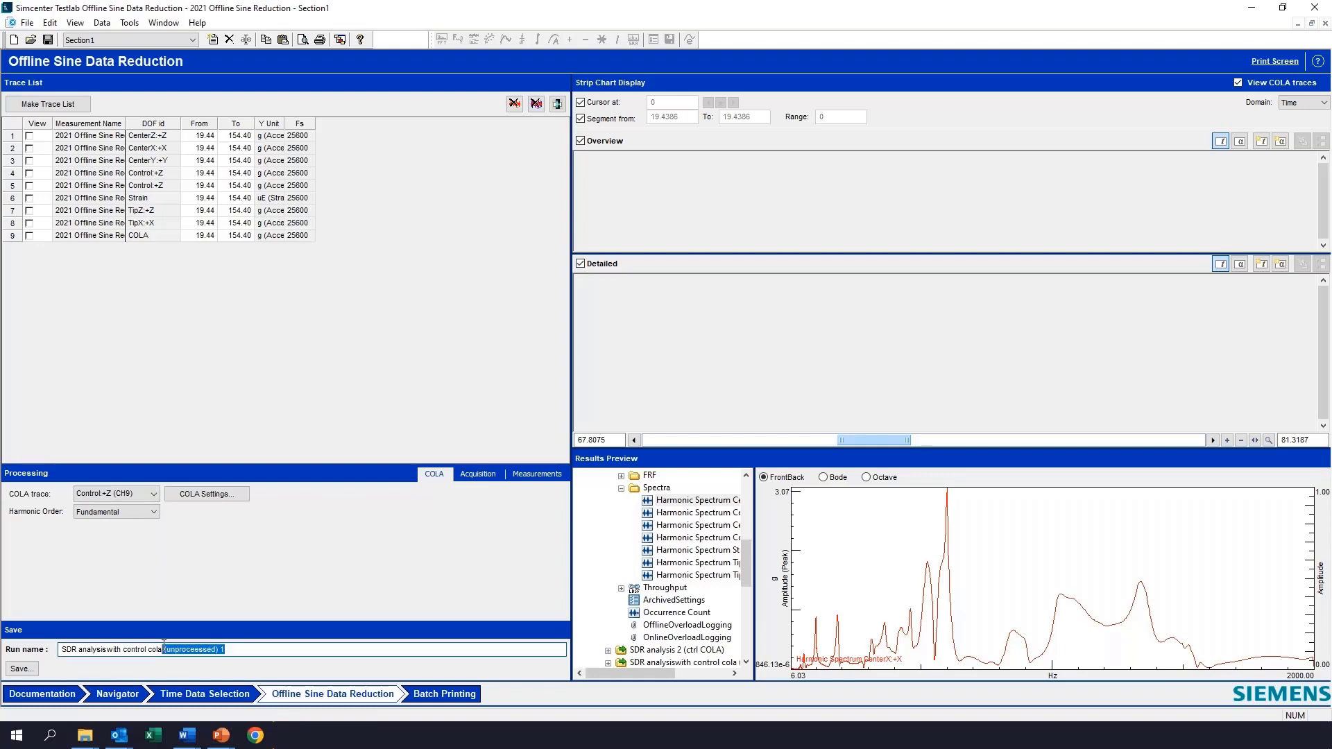
{"action": "type", "text": "with copy"}
{"action": "left_click", "coordinate": [21, 670]}
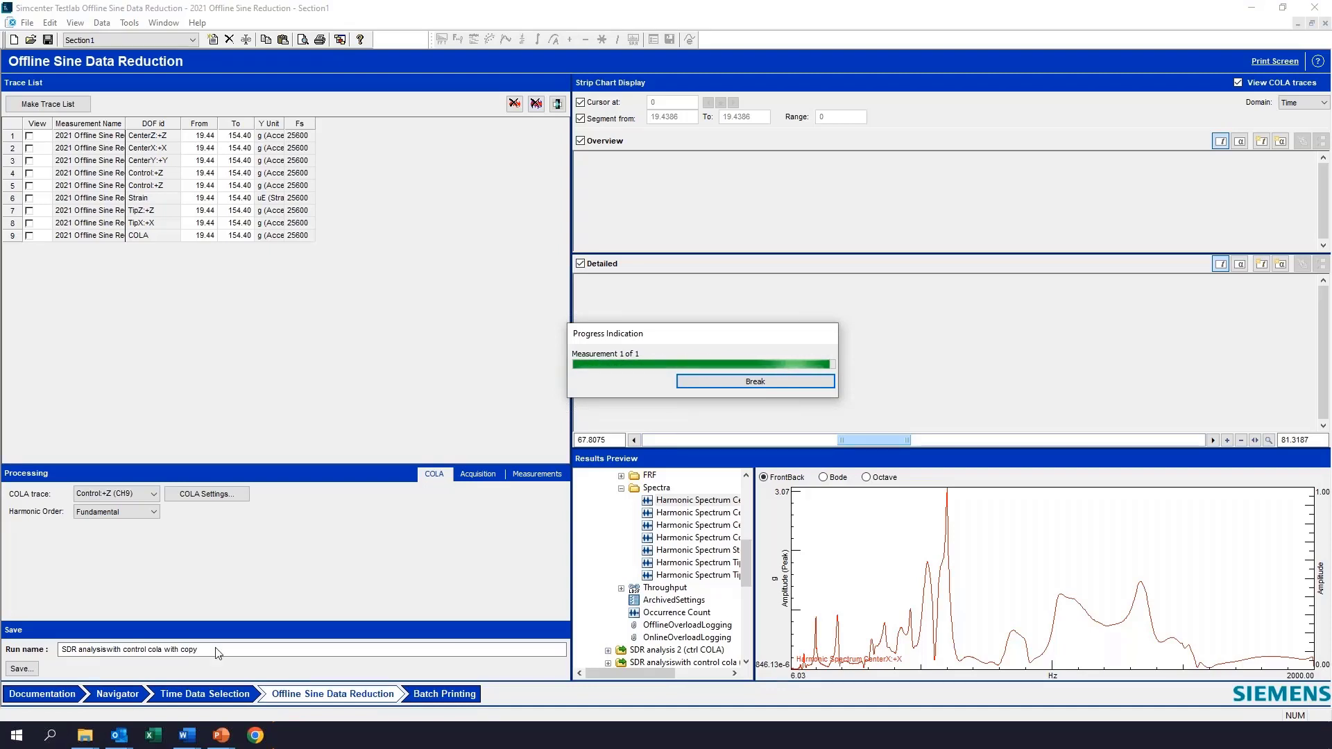
- Overlay the Harmonic Spectrum Control:+Z from the Spectra of "SDR analysiswith control cola with copy" on the Navigator plot
{"action": "left_click", "coordinate": [118, 696]}
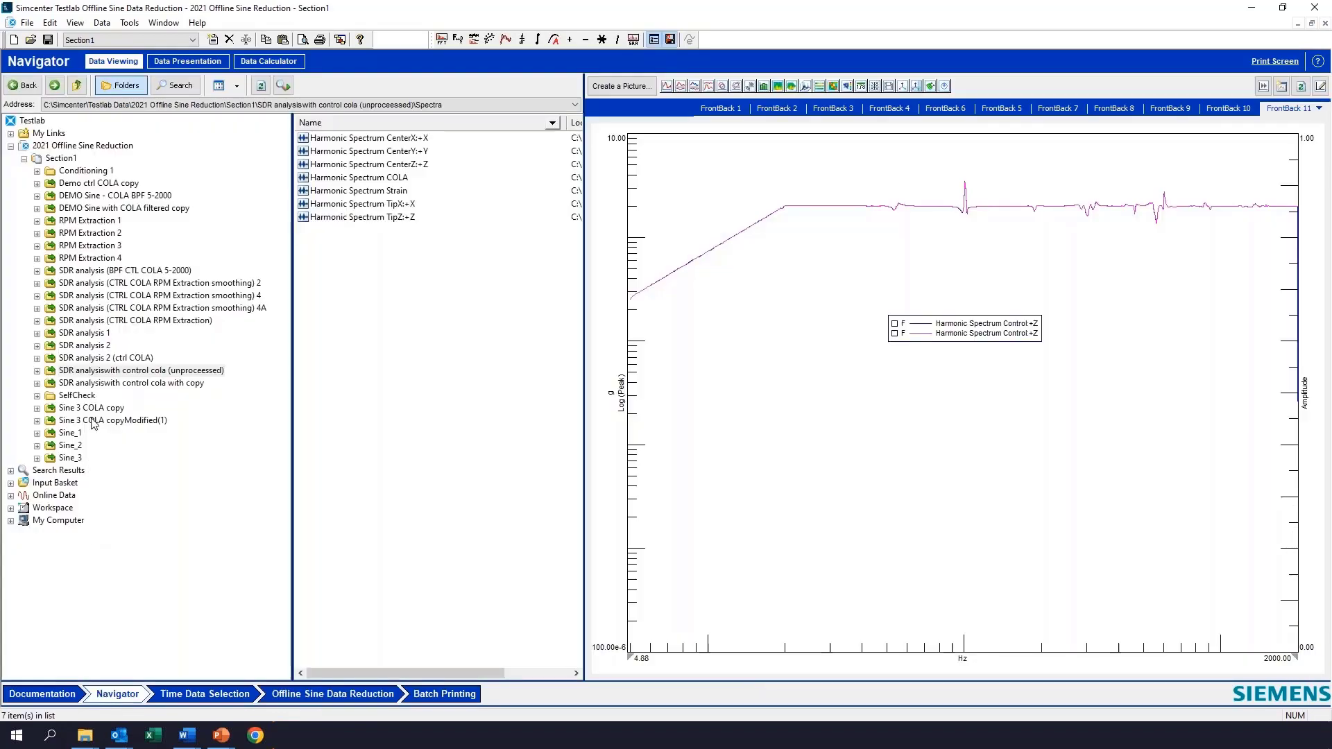
{"action": "left_click", "coordinate": [127, 384]}
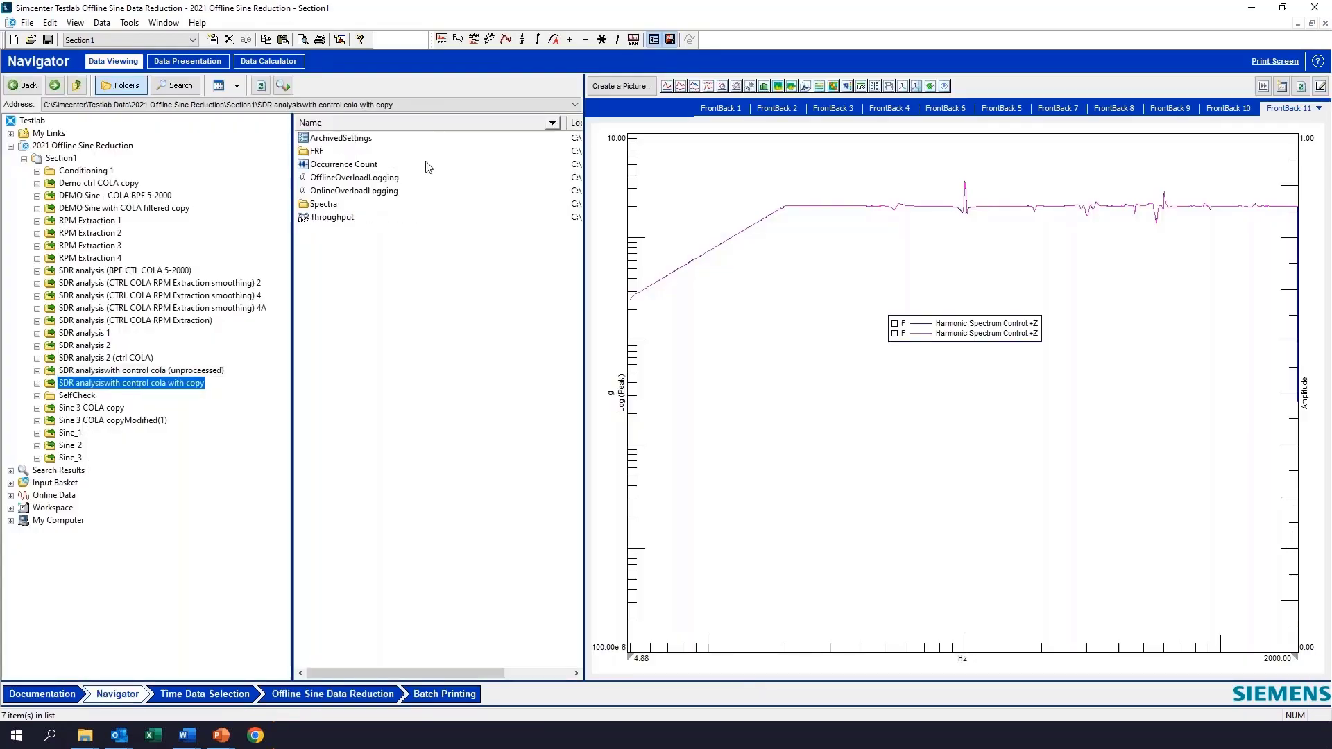
{"action": "double_click", "coordinate": [322, 206]}
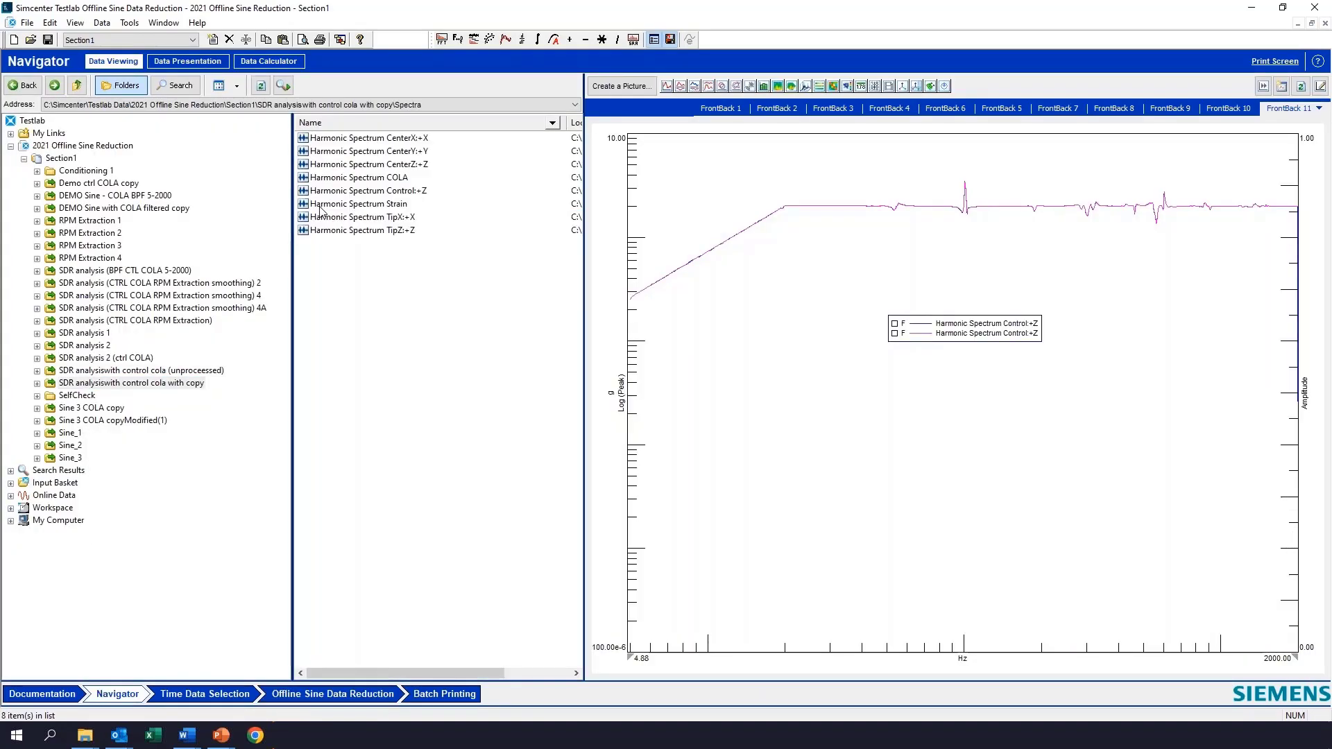
{"action": "left_click", "coordinate": [339, 192]}
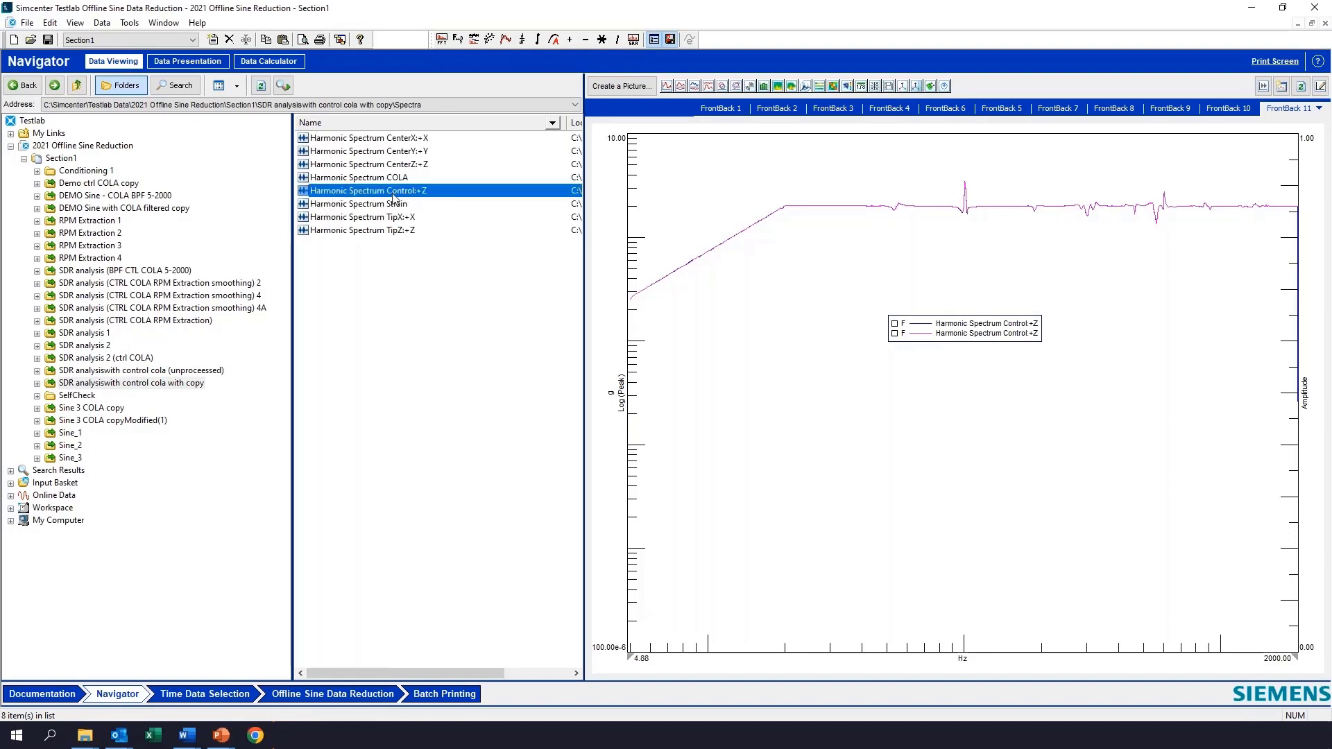
{"action": "mouse_move", "coordinate": [340, 199]}
{"action": "left_mouse_down"}
{"action": "mouse_move", "coordinate": [647, 216]}
{"action": "mouse_move", "coordinate": [780, 286]}
{"action": "left_mouse_up"}
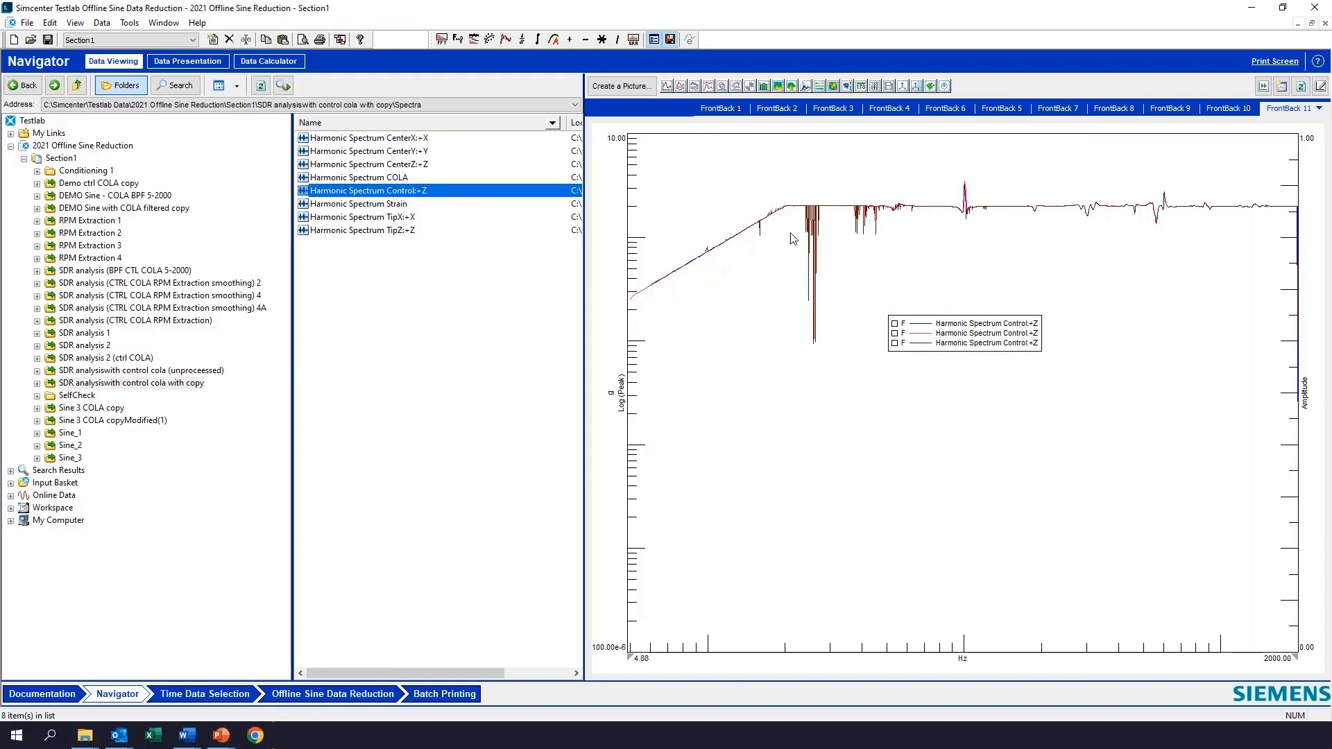
- Compare the three Control:+Z spectra in close-up at about 22–28 Hz and over the full sweep
{"action": "left_click_drag", "start_coordinate": [795, 230], "coordinate": [824, 234]}
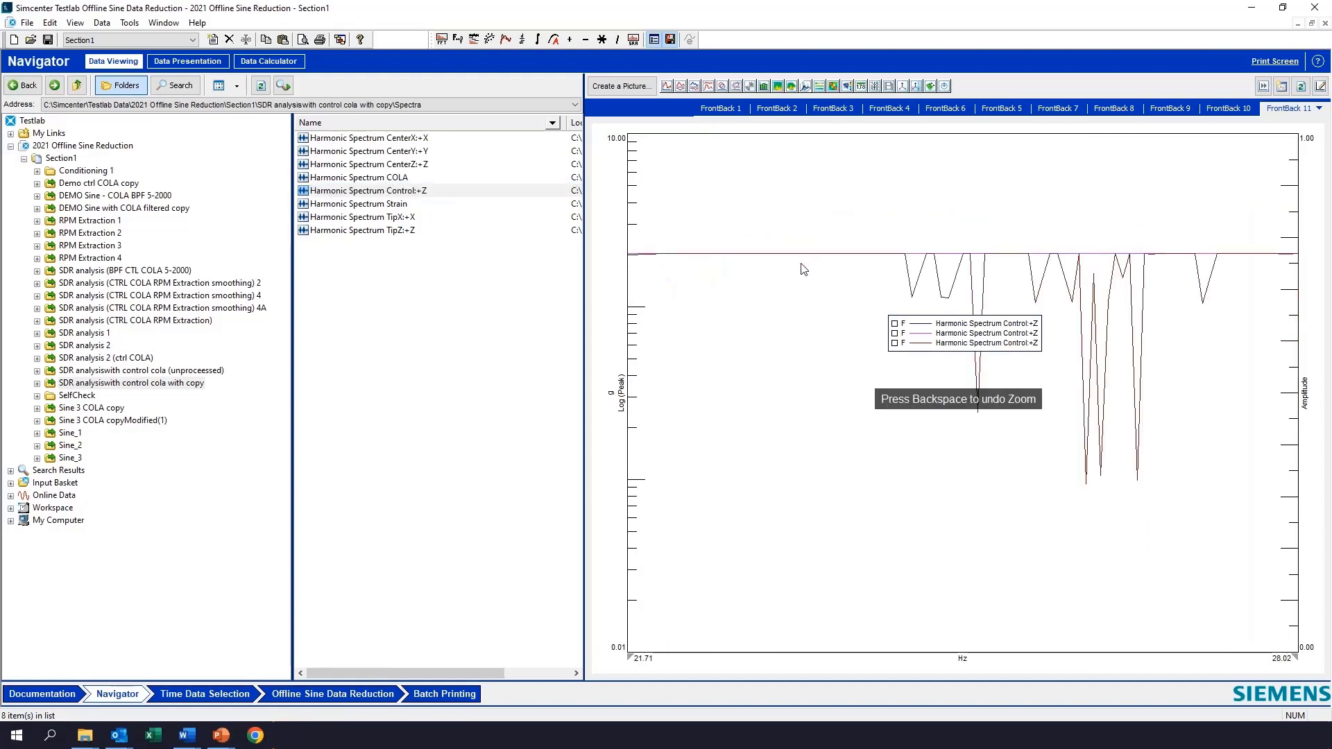
{"action": "left_click_drag", "start_coordinate": [832, 285], "coordinate": [1259, 303]}
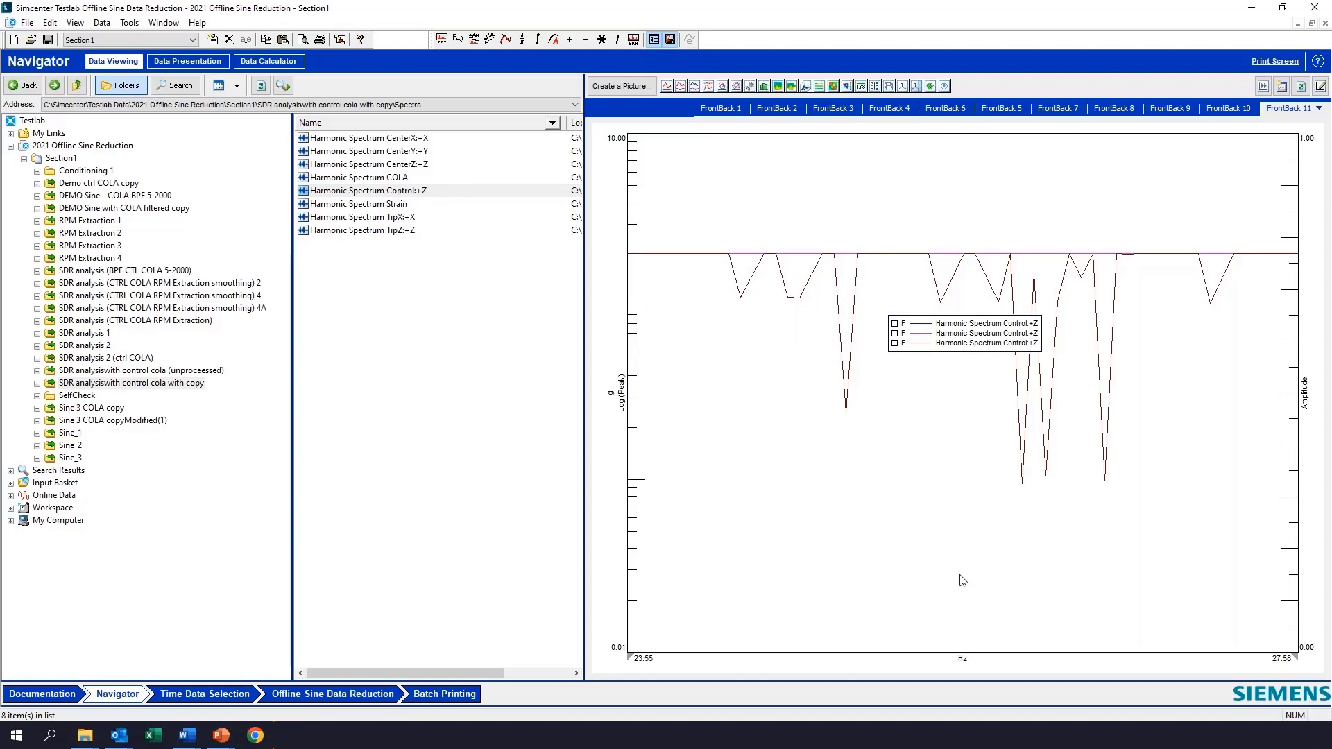
{"action": "middle_click", "coordinate": [950, 498]}
{"action": "middle_click", "coordinate": [950, 498]}
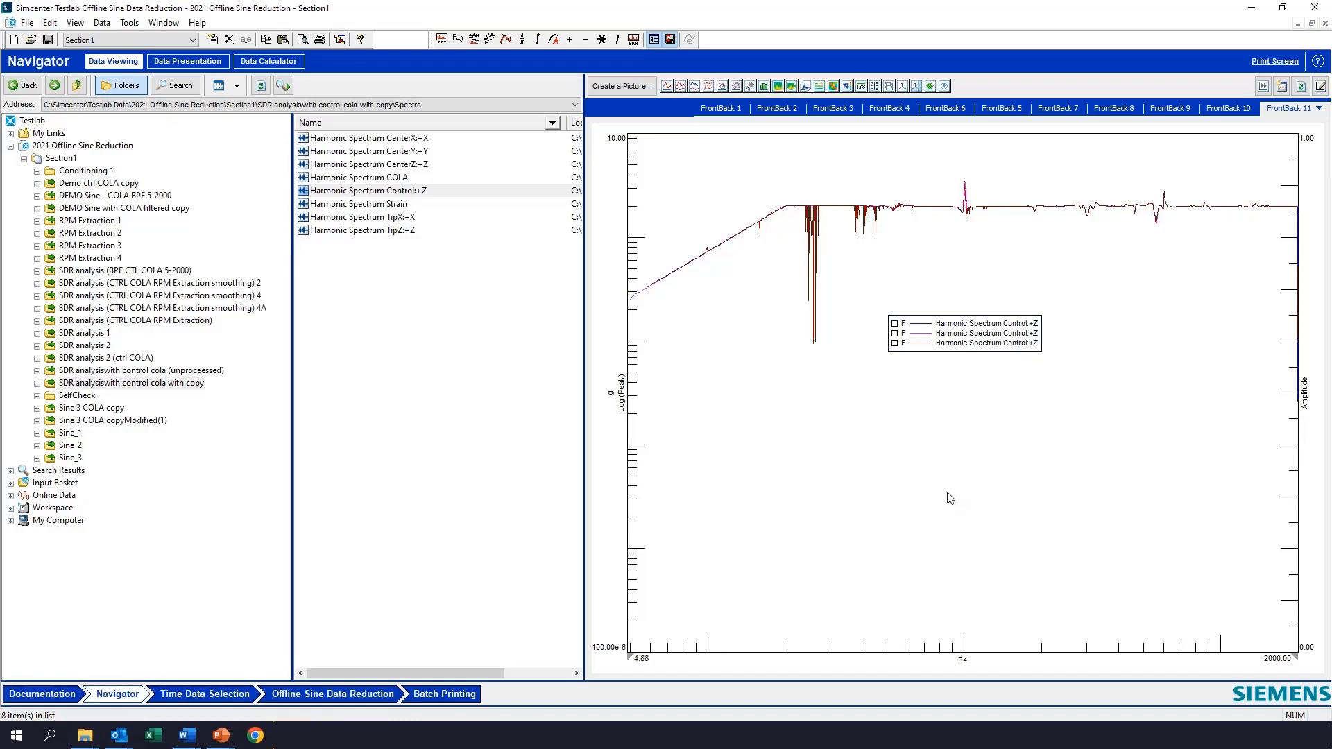
- Review the COLA settings in Offline Sine Data Reduction and display the first Control:+Z trace in the strip charts
{"action": "left_click", "coordinate": [367, 695]}
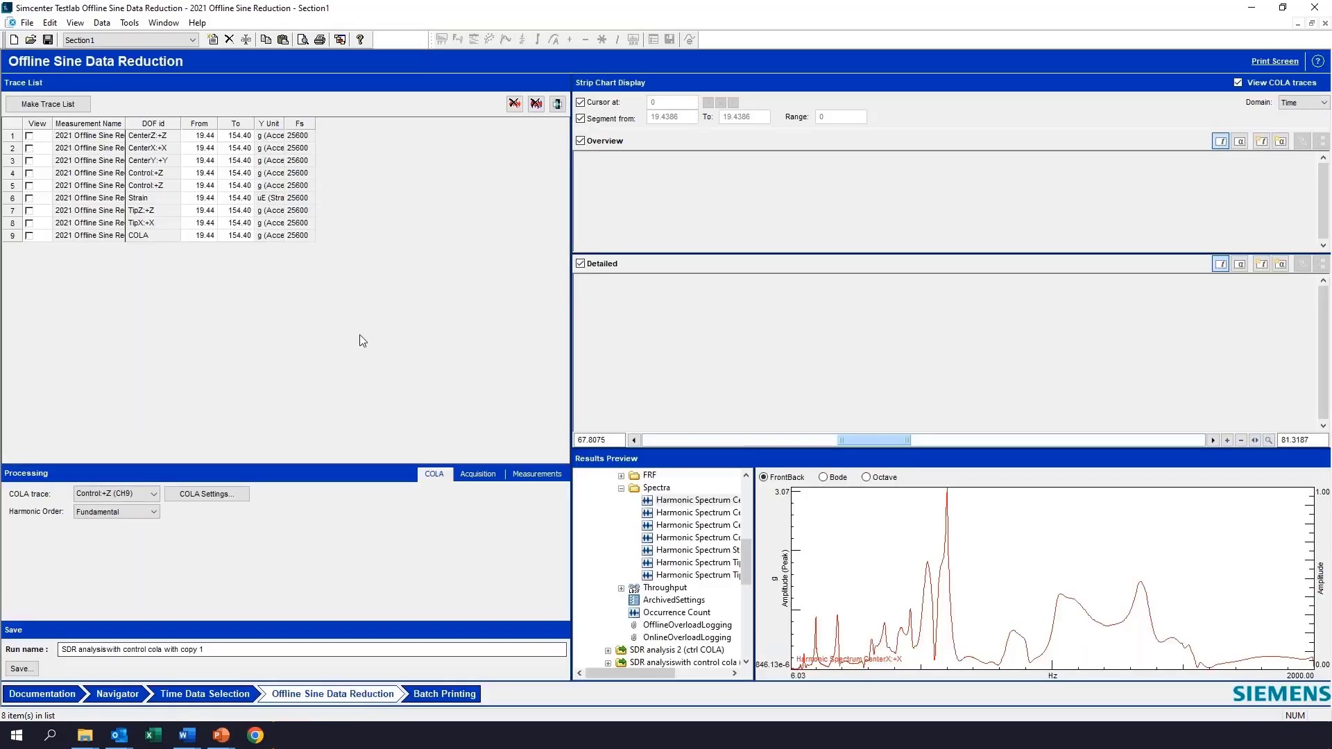
{"action": "left_click", "coordinate": [188, 494]}
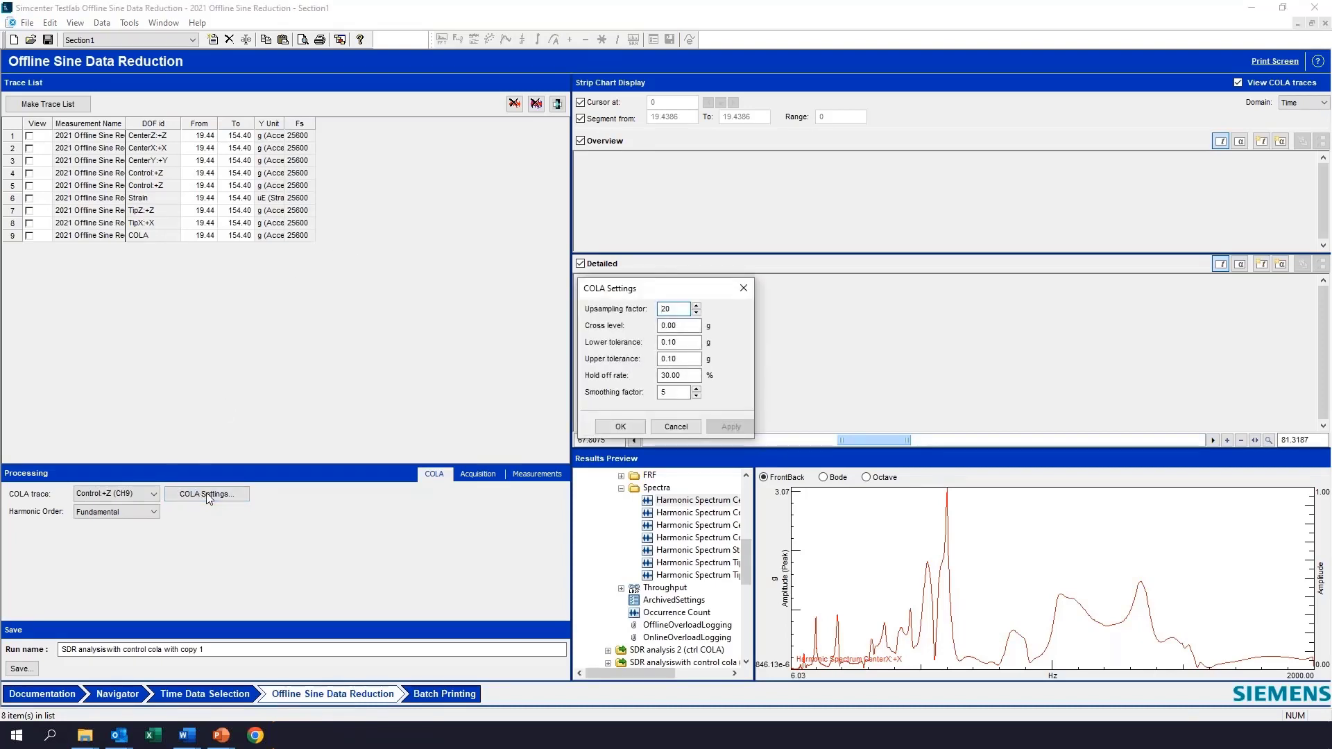
{"action": "left_click", "coordinate": [621, 426]}
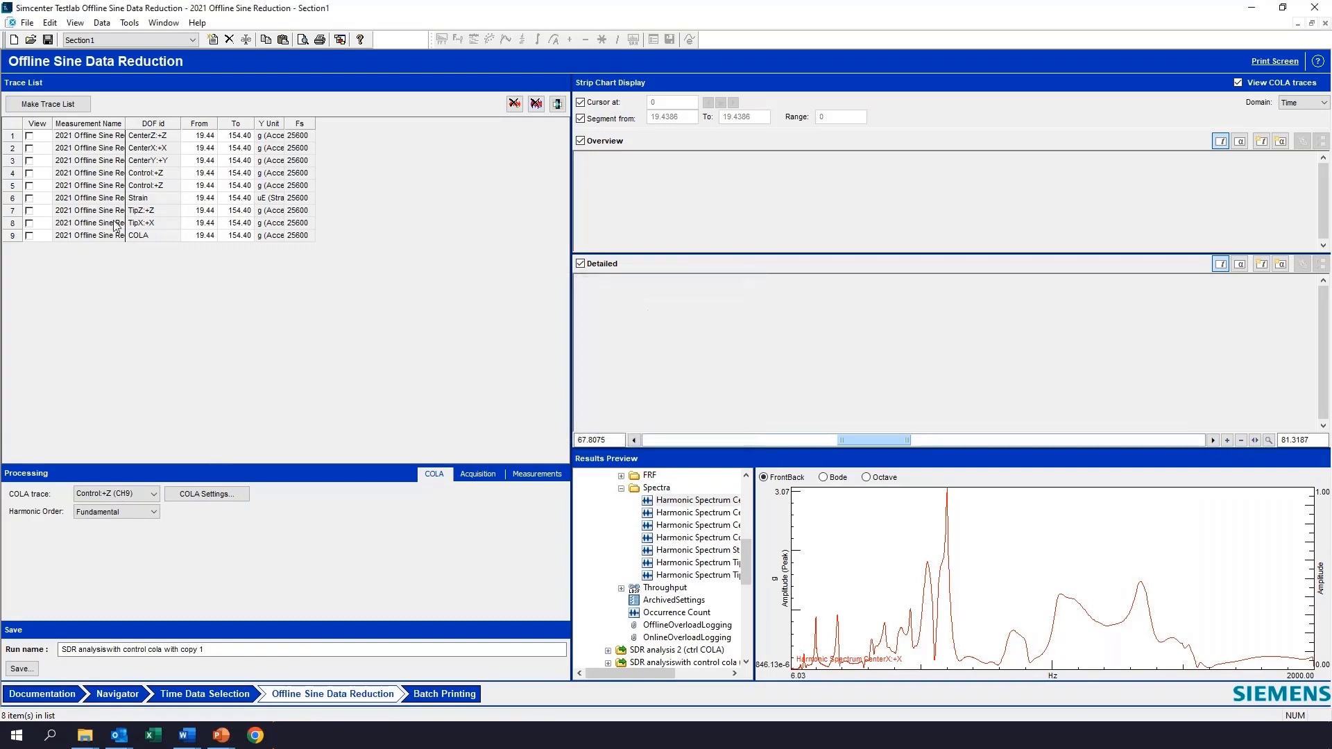
{"action": "left_click", "coordinate": [30, 173]}
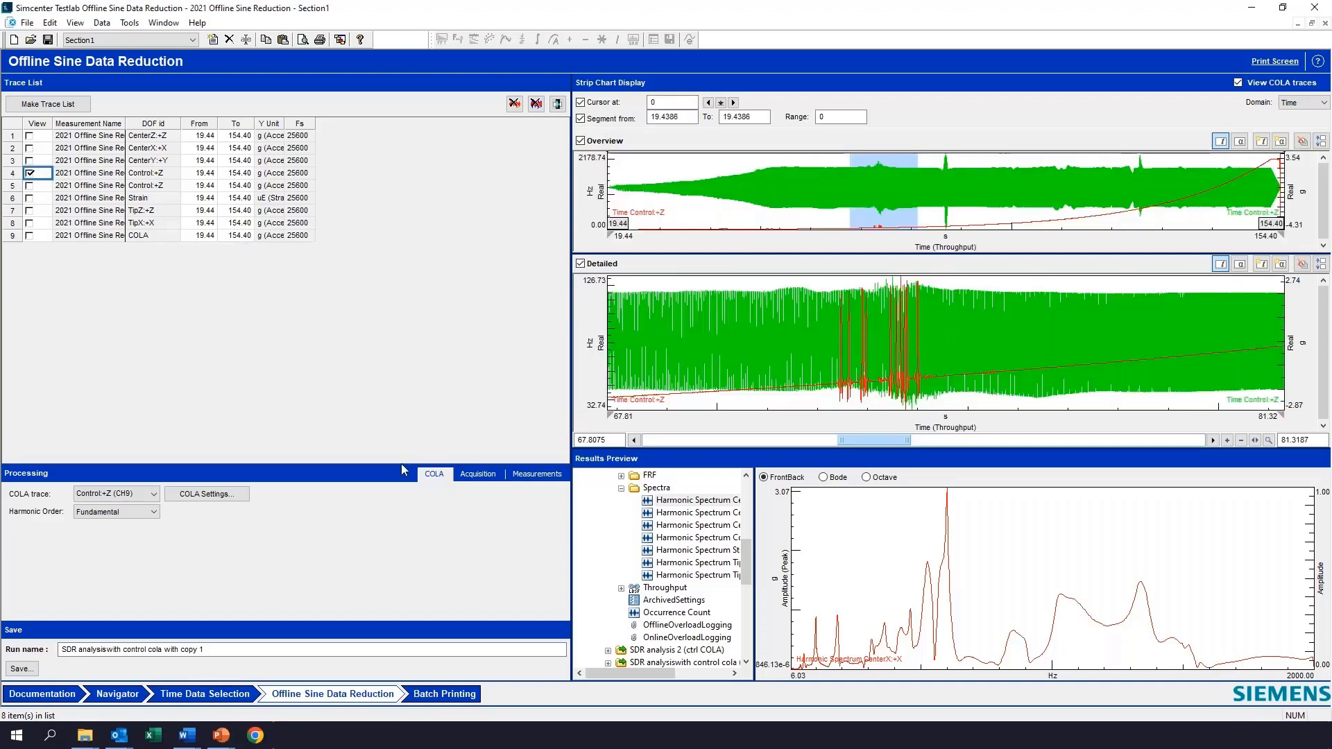
- Set the COLA hold off rate to 70% and save the reduction as "SDR analysiswith control cola with copy 1"
{"action": "left_click", "coordinate": [227, 498]}
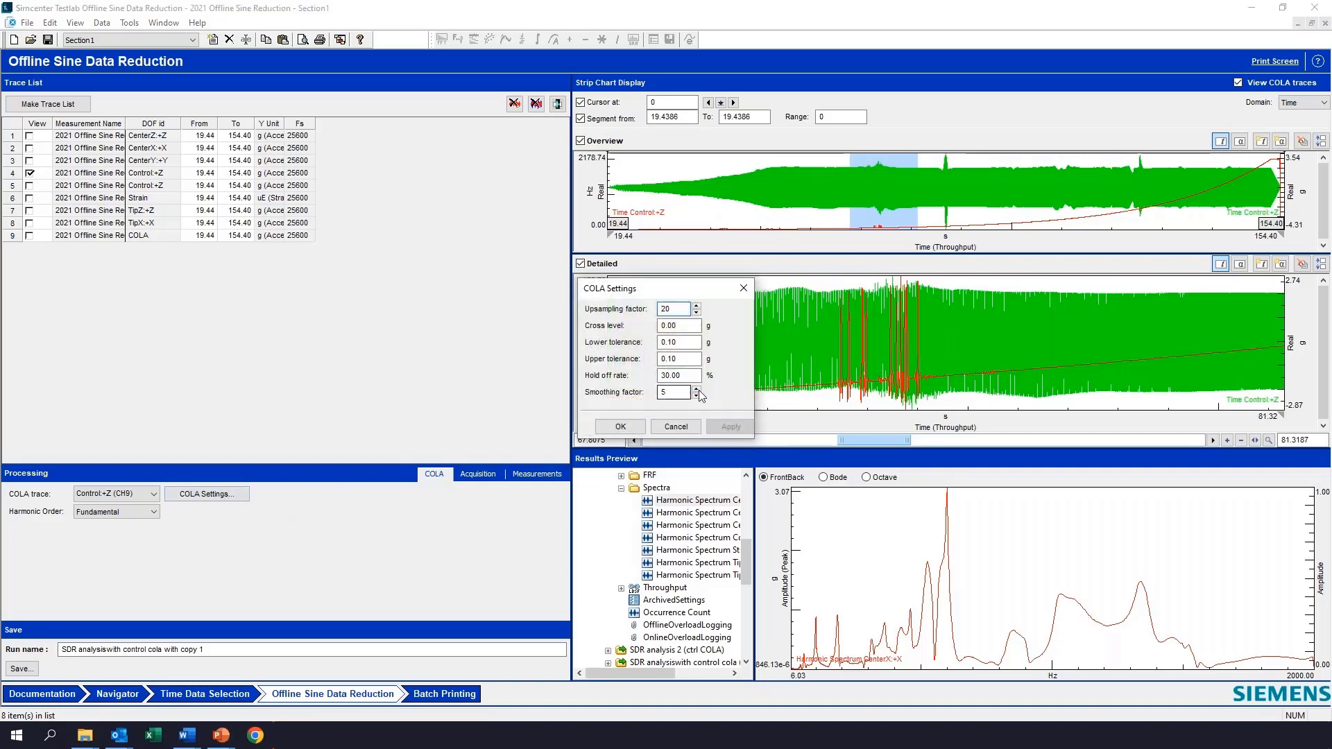
{"action": "double_click", "coordinate": [688, 374]}
{"action": "type", "text": "70"}
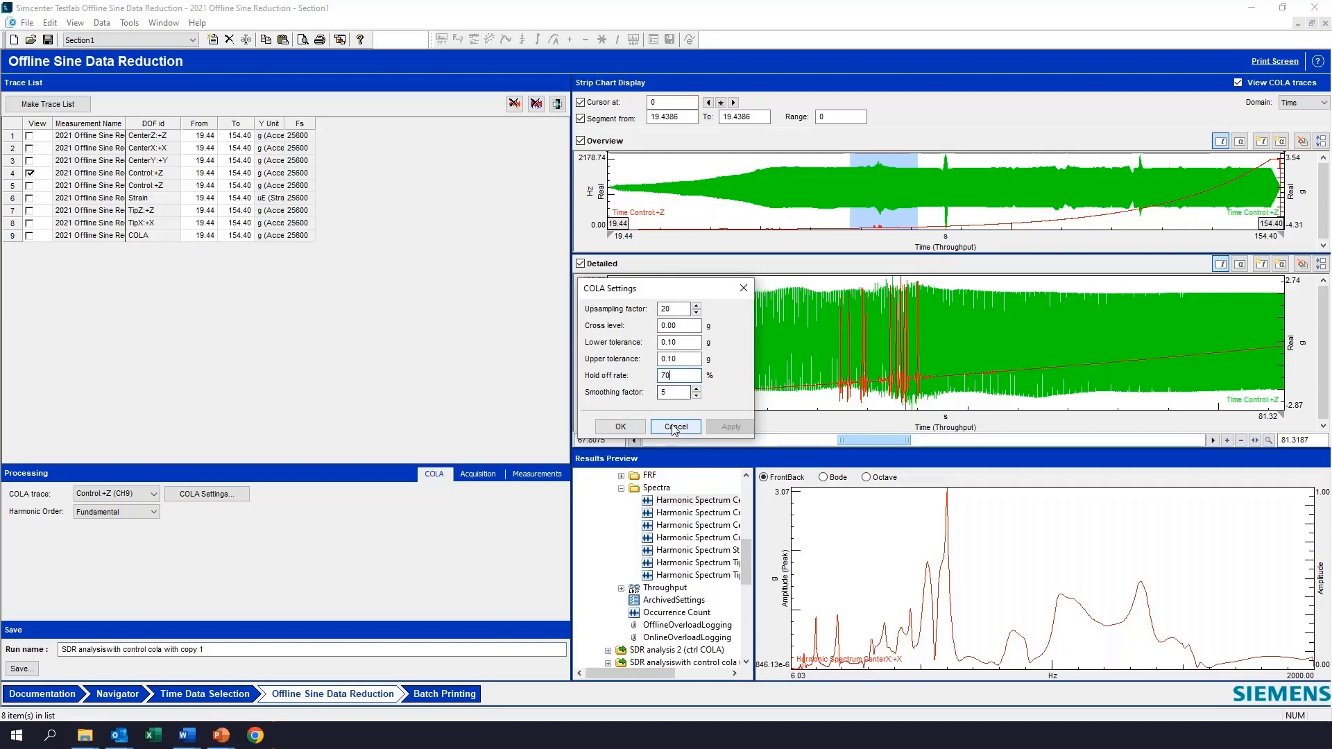
{"action": "left_click", "coordinate": [626, 426]}
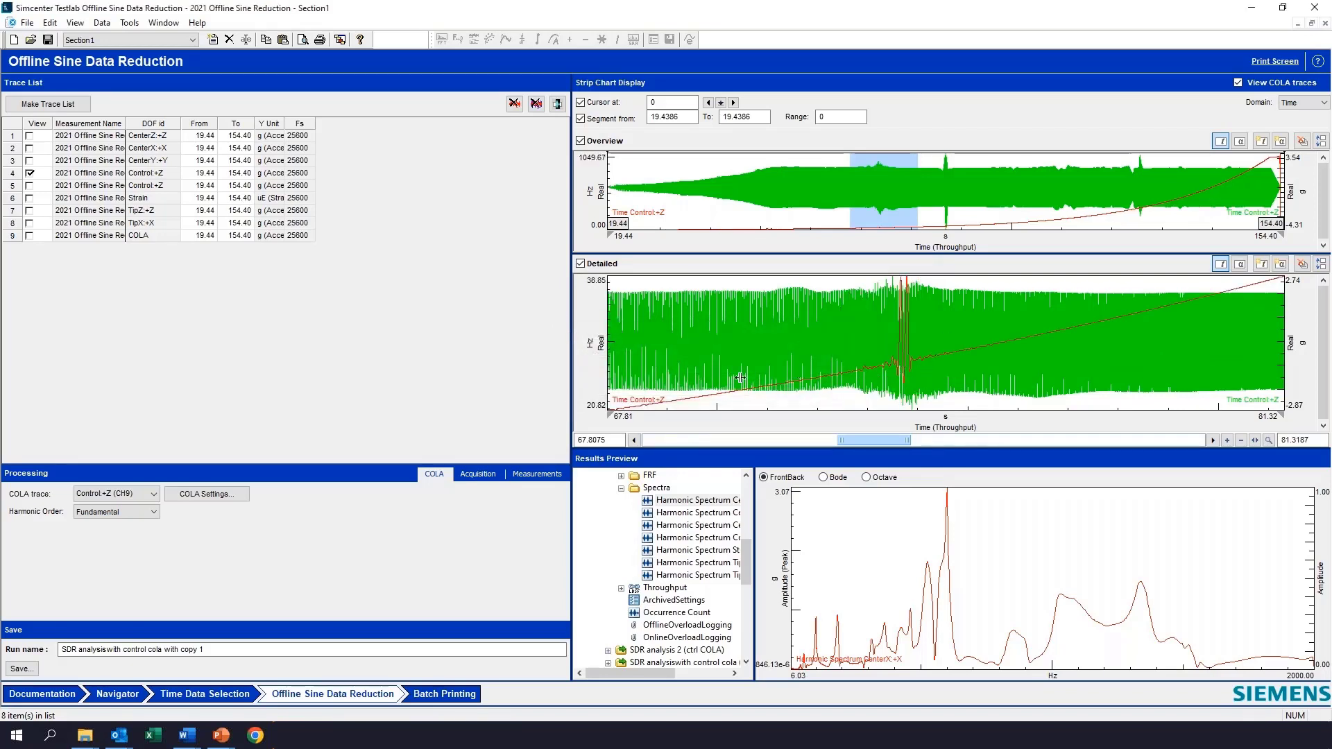
{"action": "left_click", "coordinate": [20, 670]}
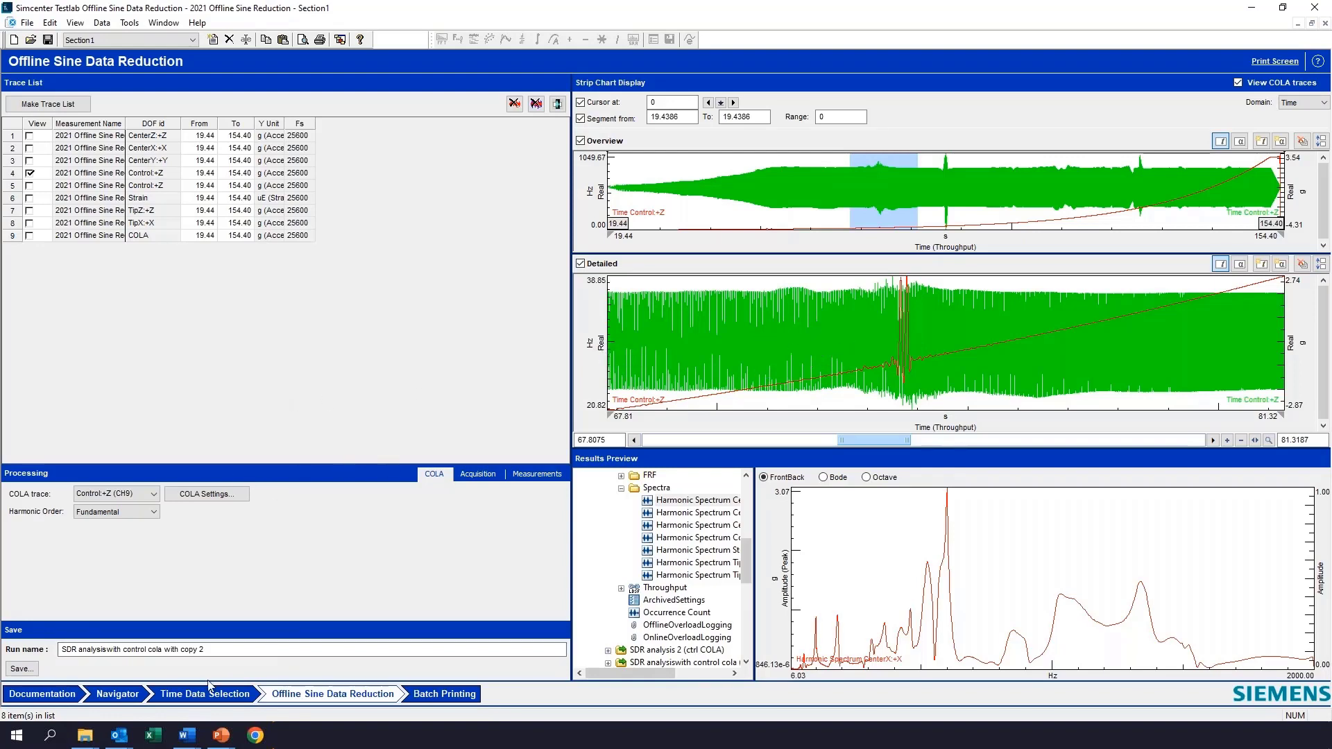
- Overlay the Harmonic Spectrum Control:+Z from the Spectra of "SDR analysiswith control cola with copy 1" on the Navigator plot
{"action": "left_click", "coordinate": [118, 694]}
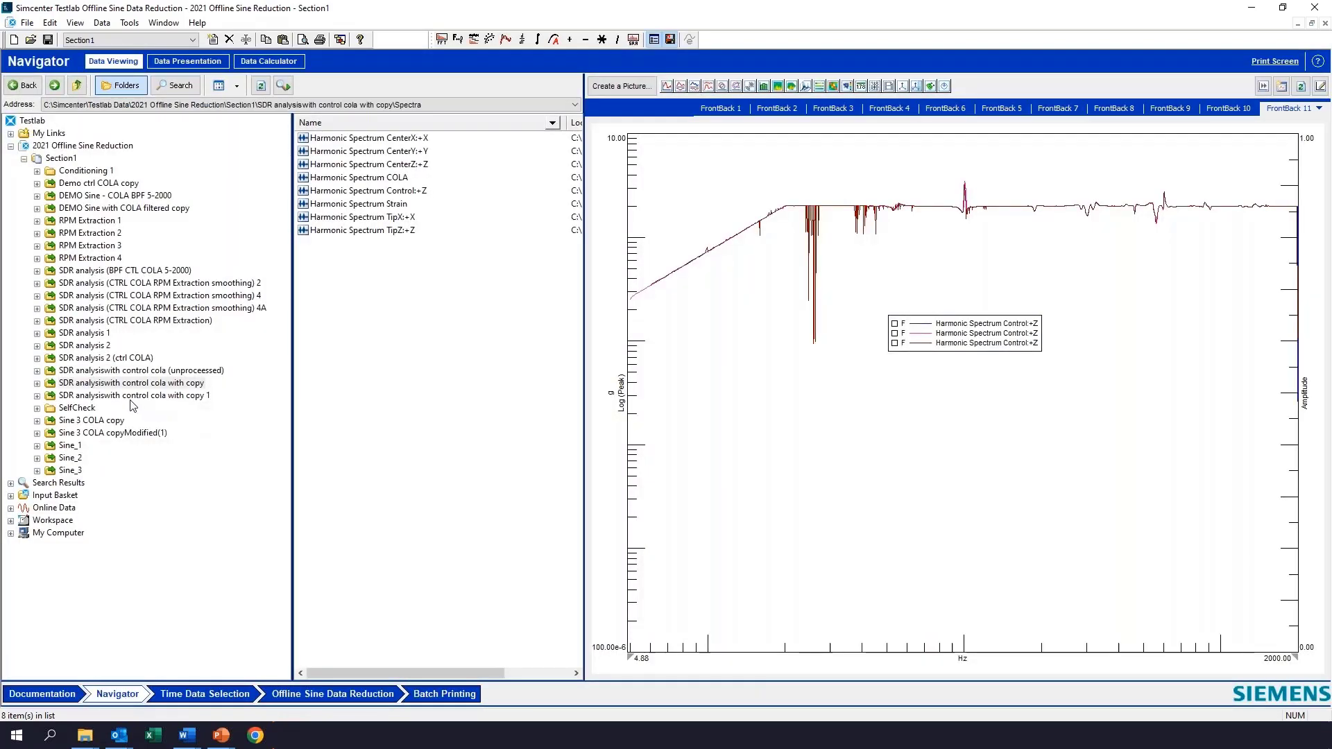
{"action": "left_click", "coordinate": [124, 397]}
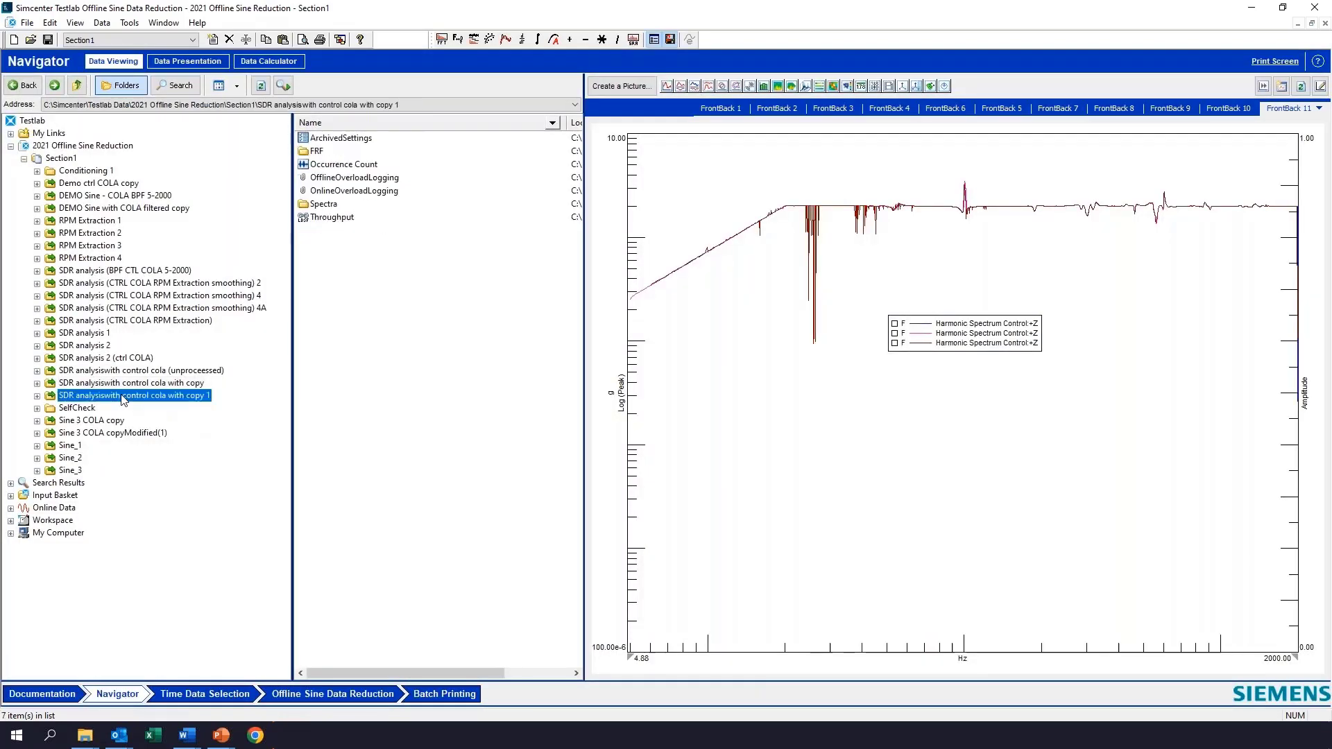
{"action": "double_click", "coordinate": [318, 202]}
{"action": "left_click", "coordinate": [318, 191]}
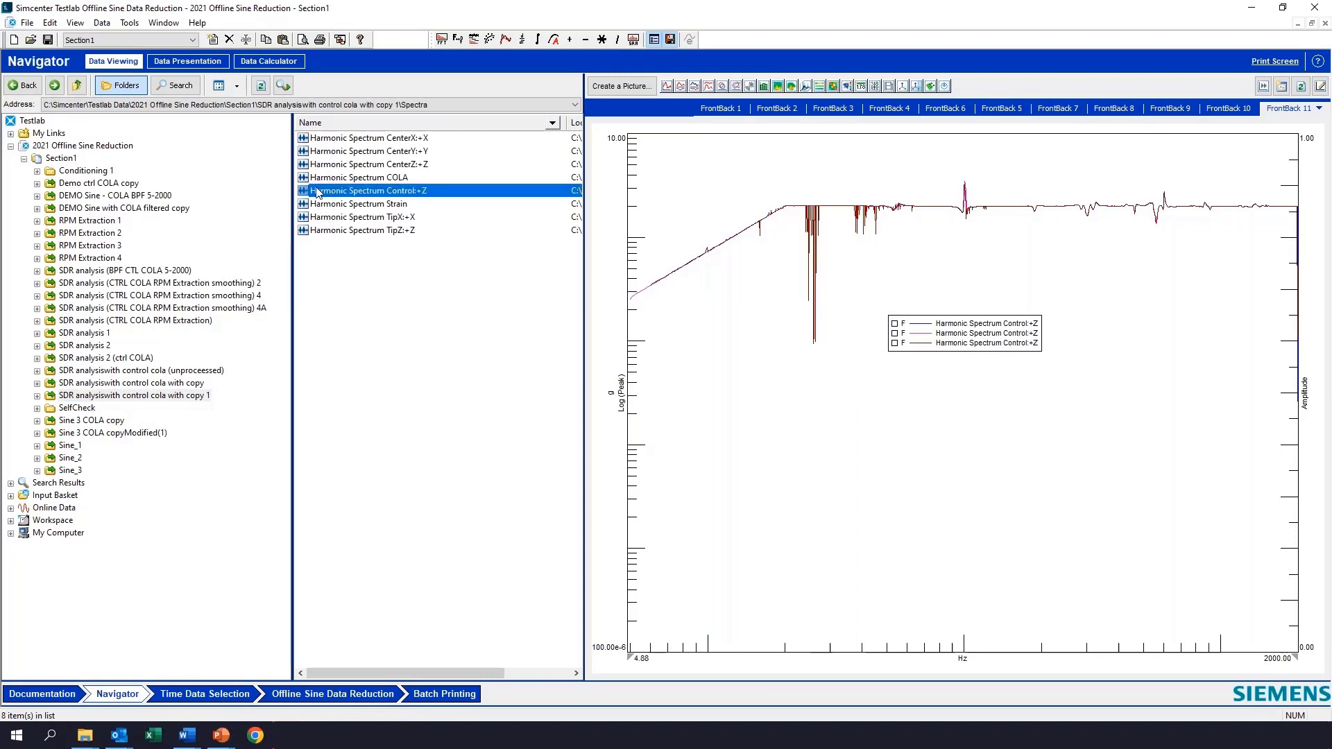
{"action": "left_click_drag", "start_coordinate": [305, 193], "coordinate": [756, 300]}
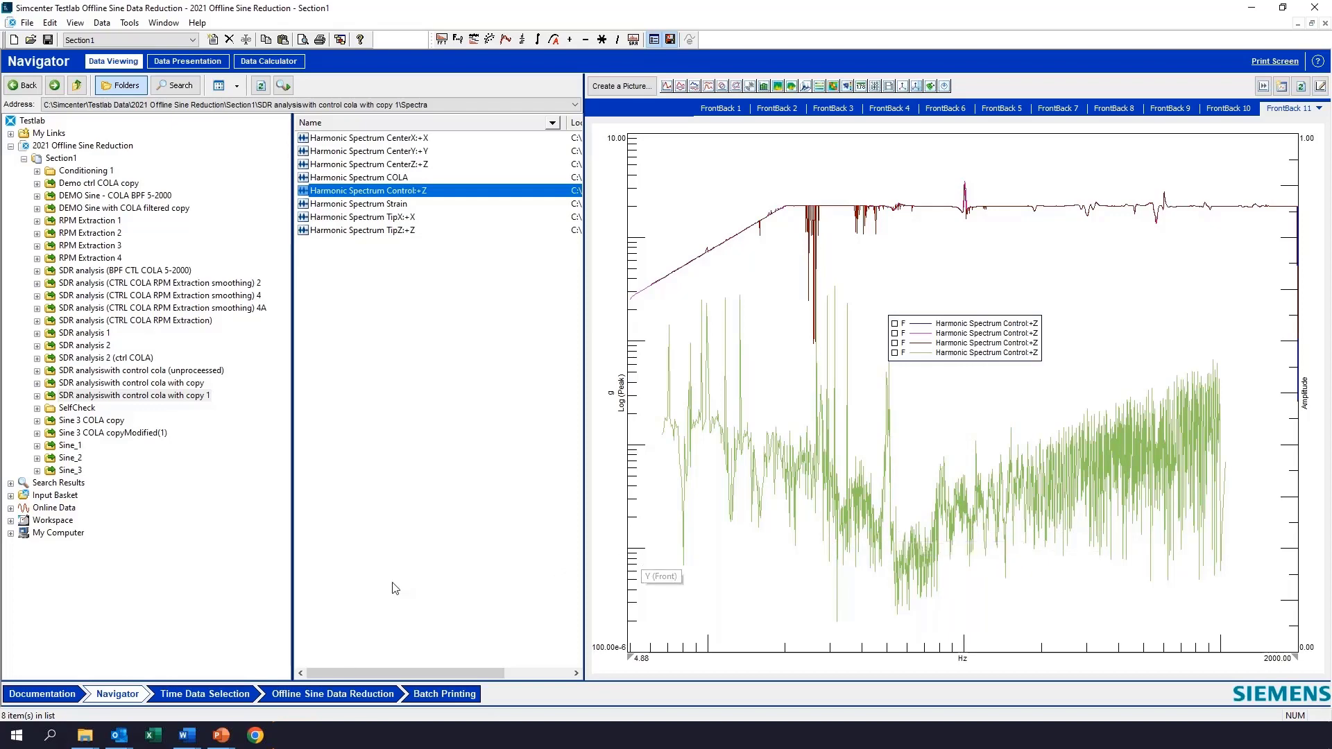
- Replace the Time Data Selection dataset with the Sine_3 run from the Input Basket and display CH5:Control:+Z
{"action": "left_click", "coordinate": [219, 695]}
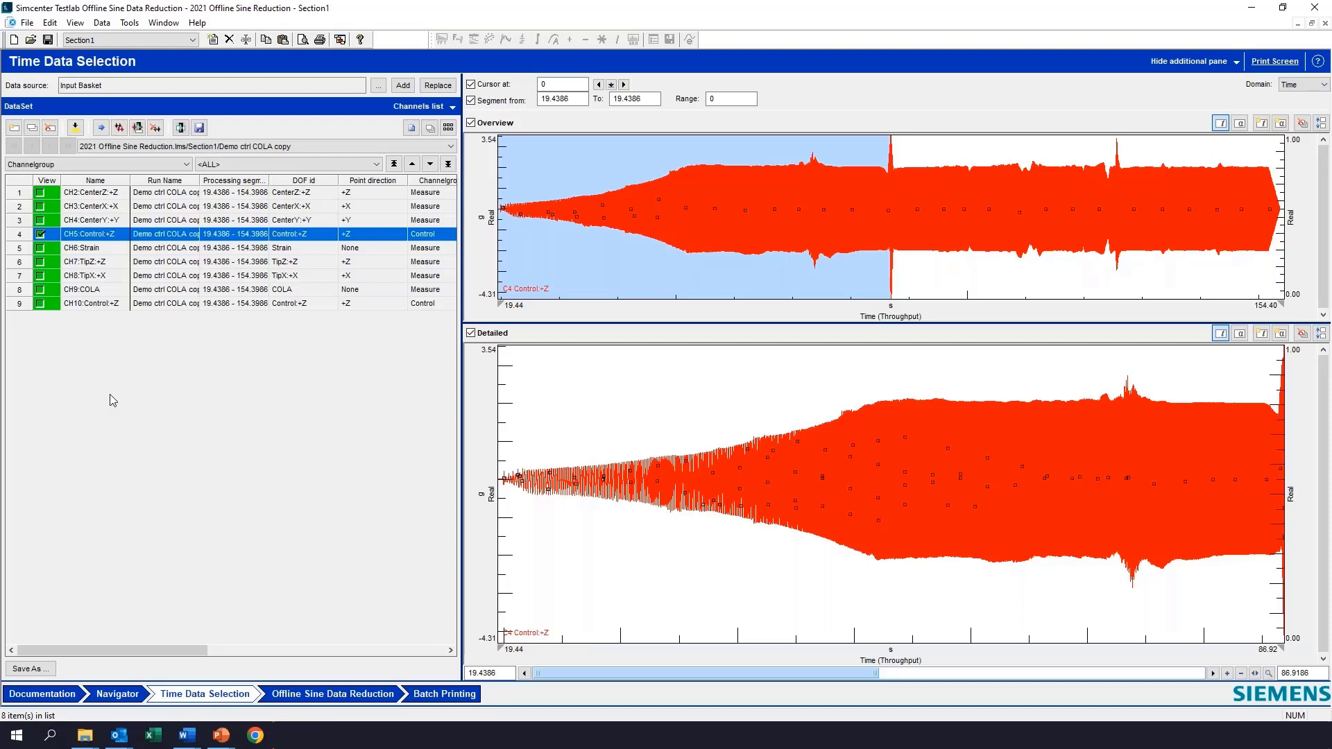
{"action": "left_click", "coordinate": [40, 303]}
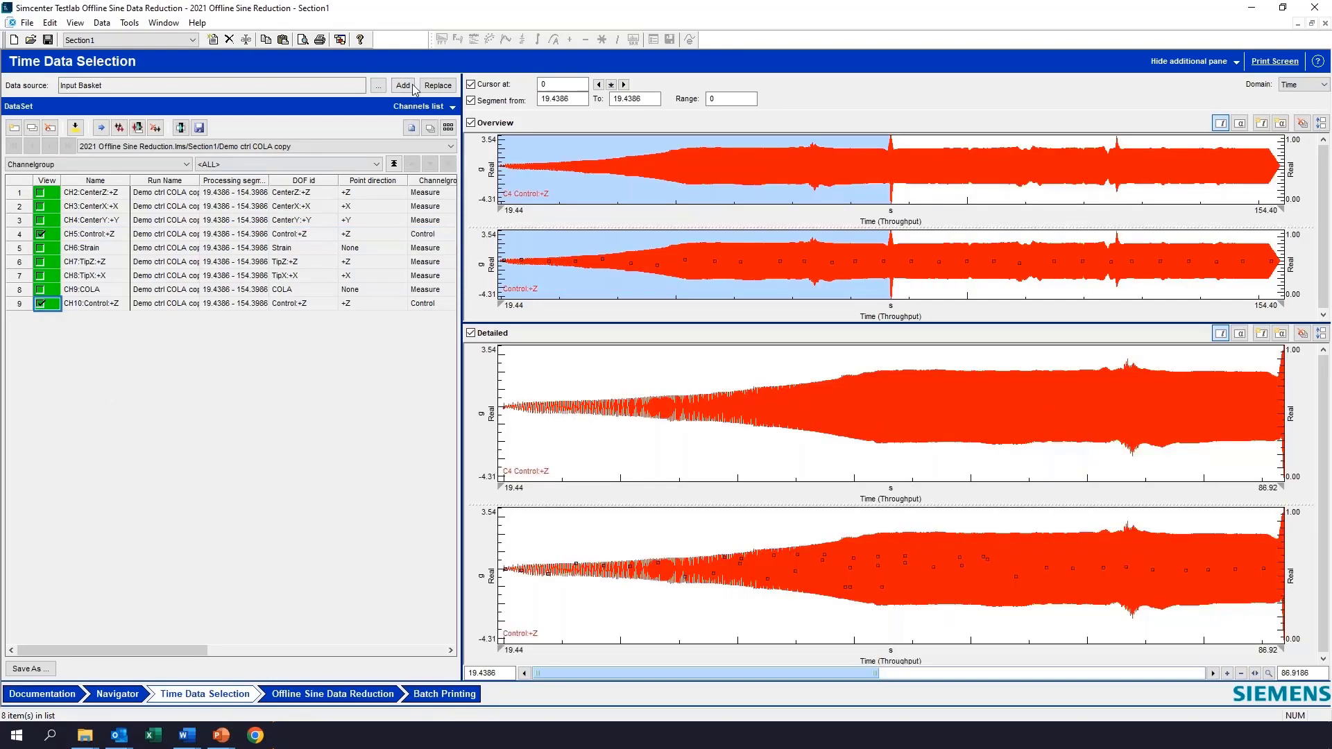
{"action": "left_click", "coordinate": [437, 86]}
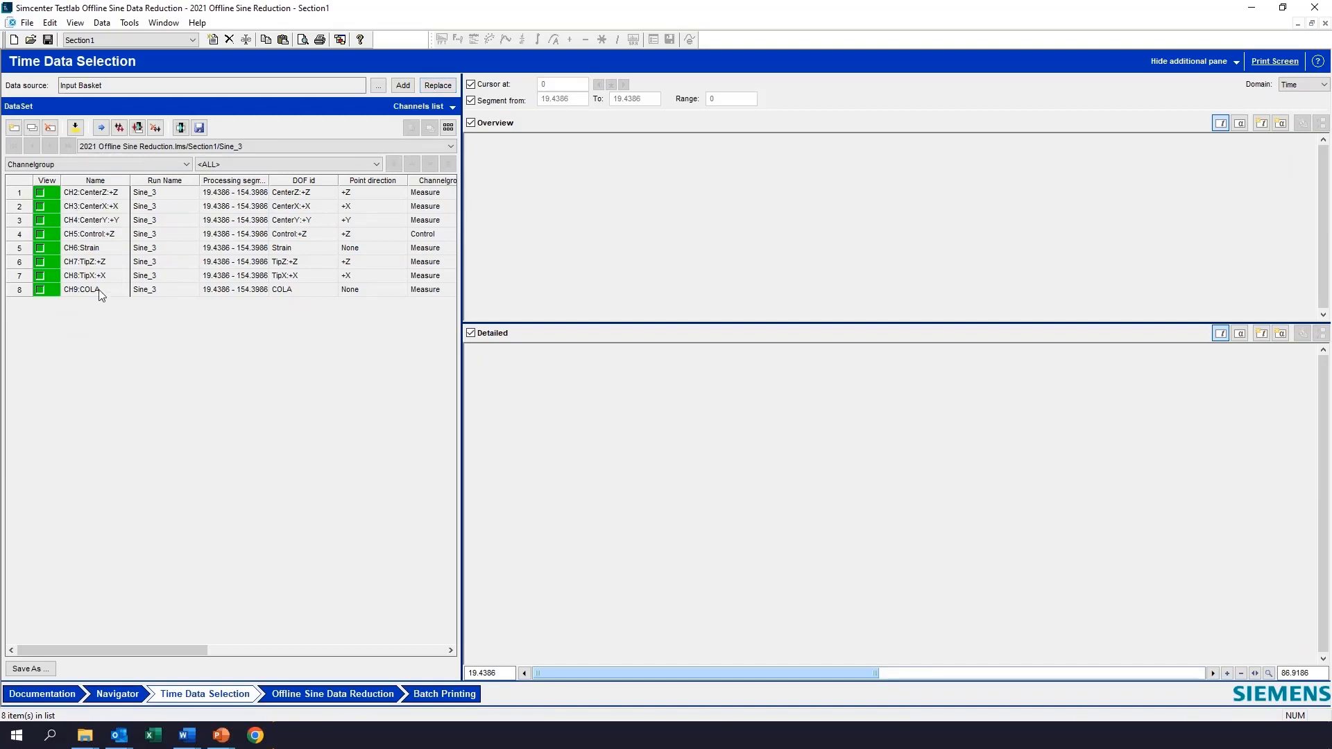
{"action": "left_click", "coordinate": [39, 235]}
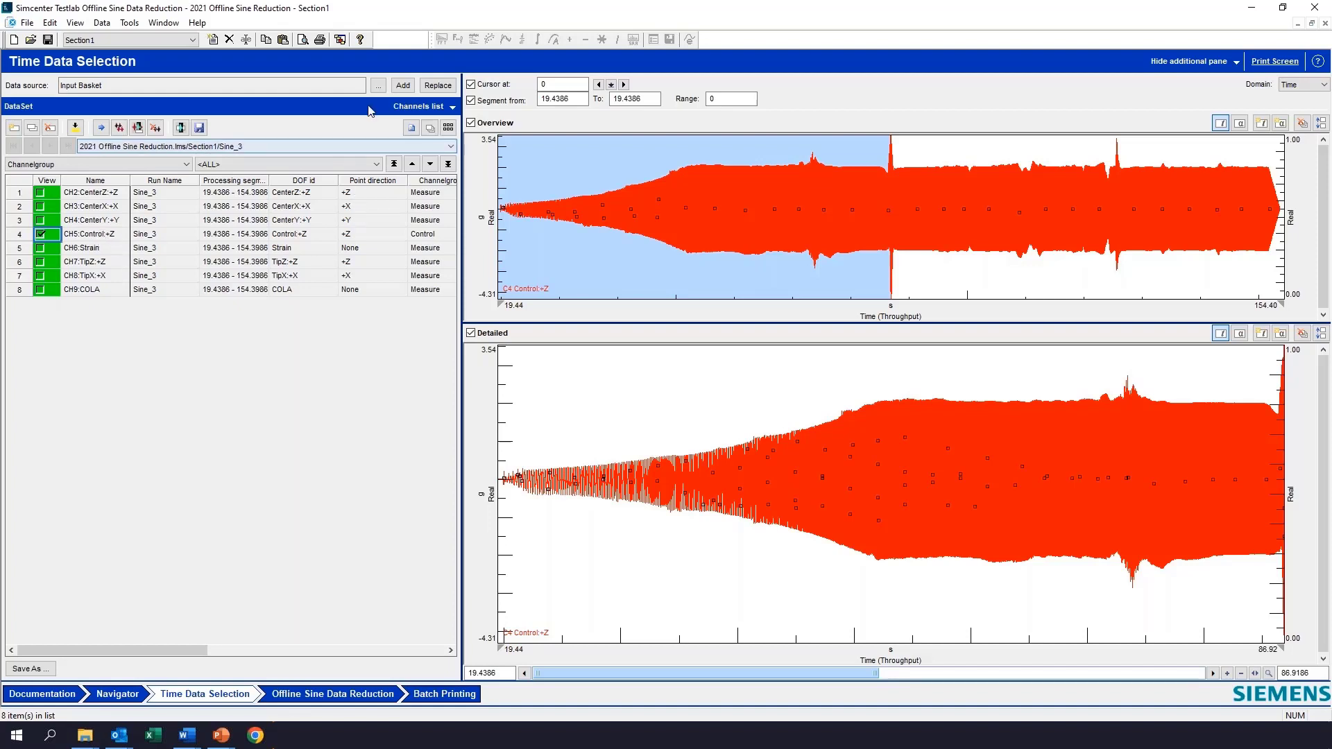
- Enable the Time Signal Calculator add-in
{"action": "left_click", "coordinate": [129, 22]}
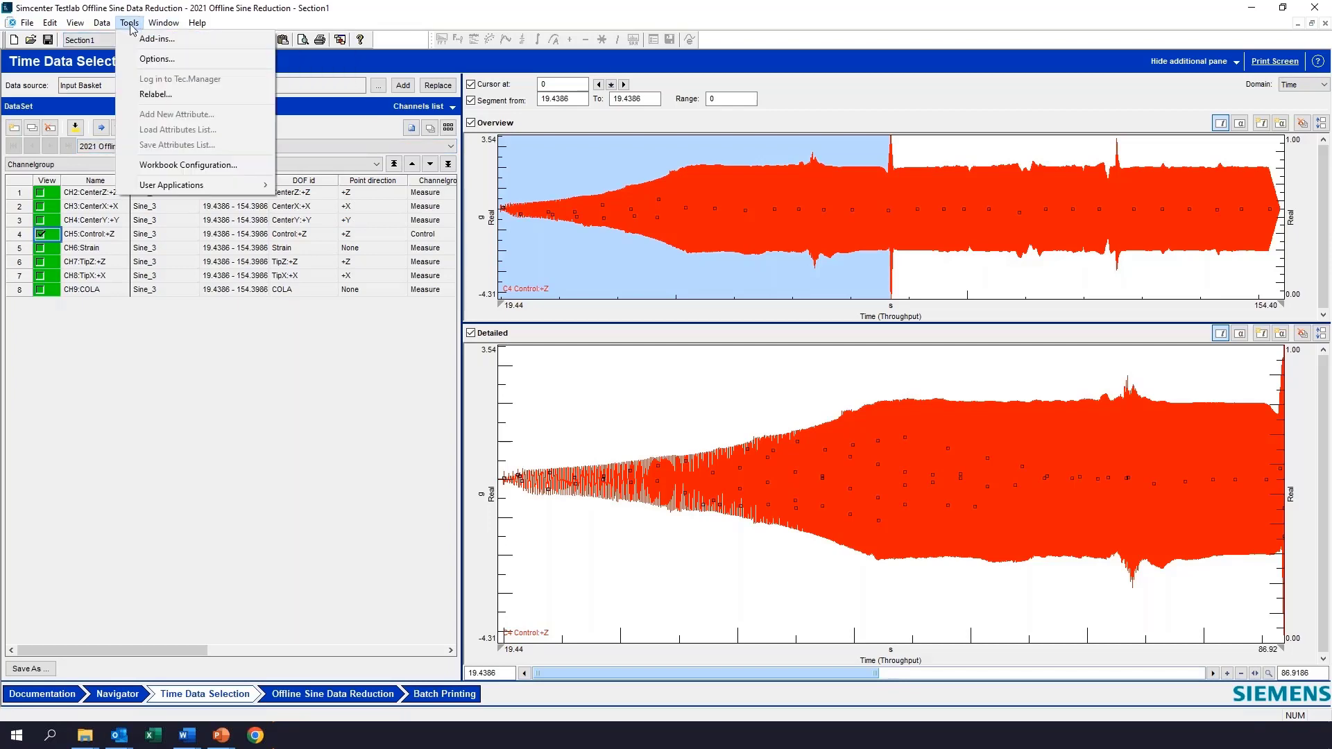
{"action": "left_click", "coordinate": [137, 38]}
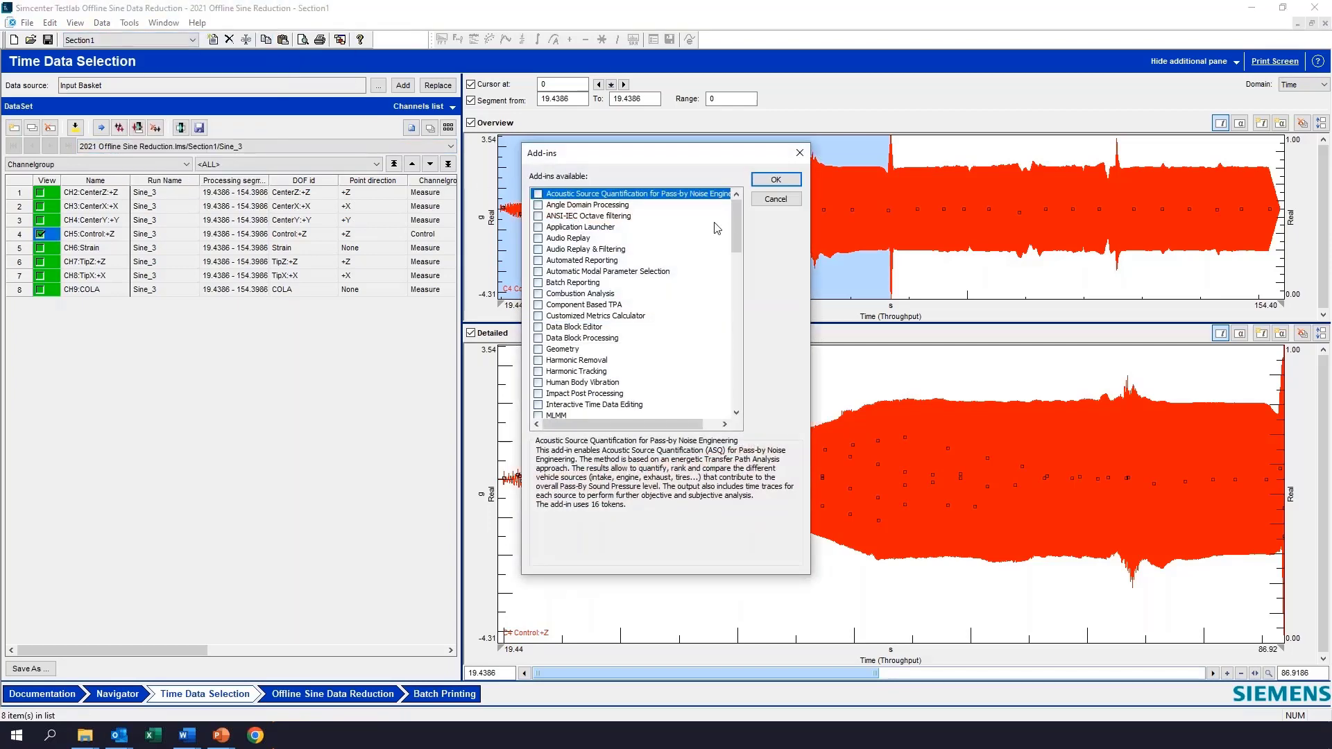
{"action": "scroll", "coordinate": [735, 236], "scroll_direction": "down", "scroll_amount": 1}
{"action": "scroll", "coordinate": [730, 322], "scroll_direction": "down", "scroll_amount": 15}
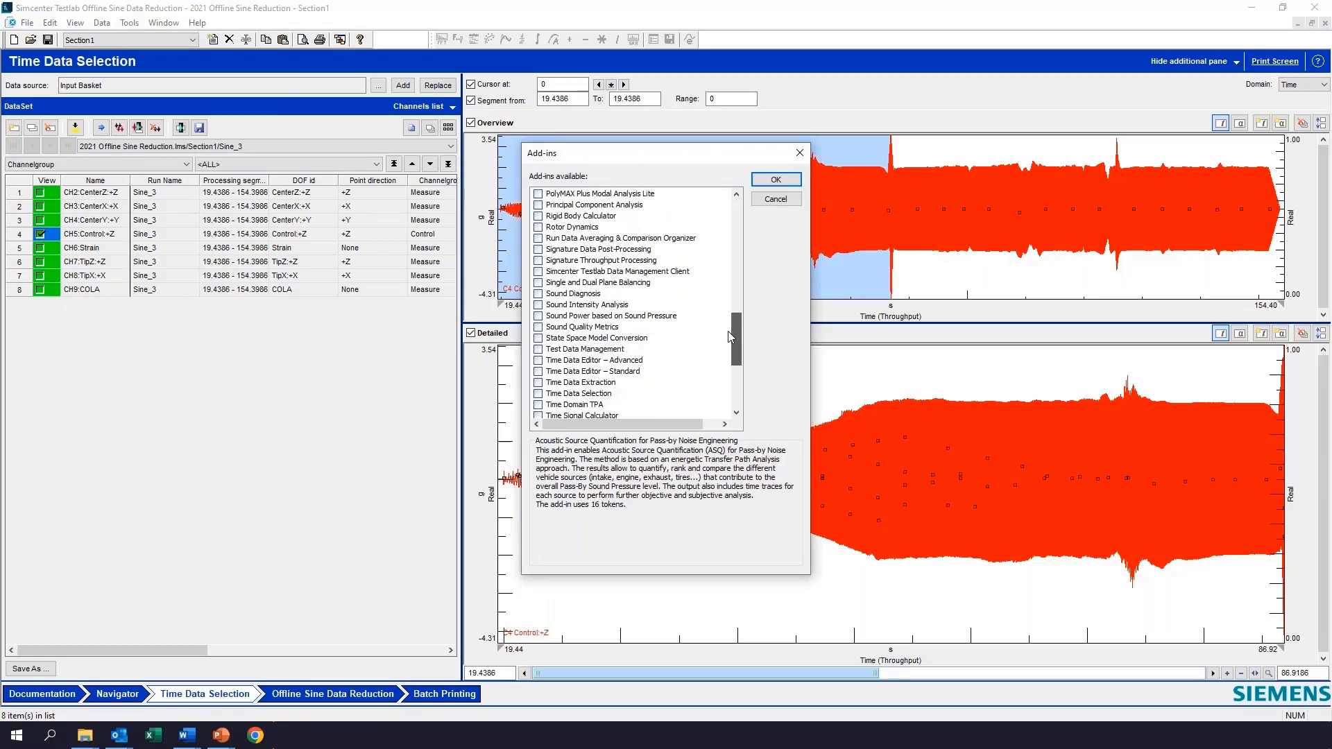
{"action": "left_click", "coordinate": [539, 371]}
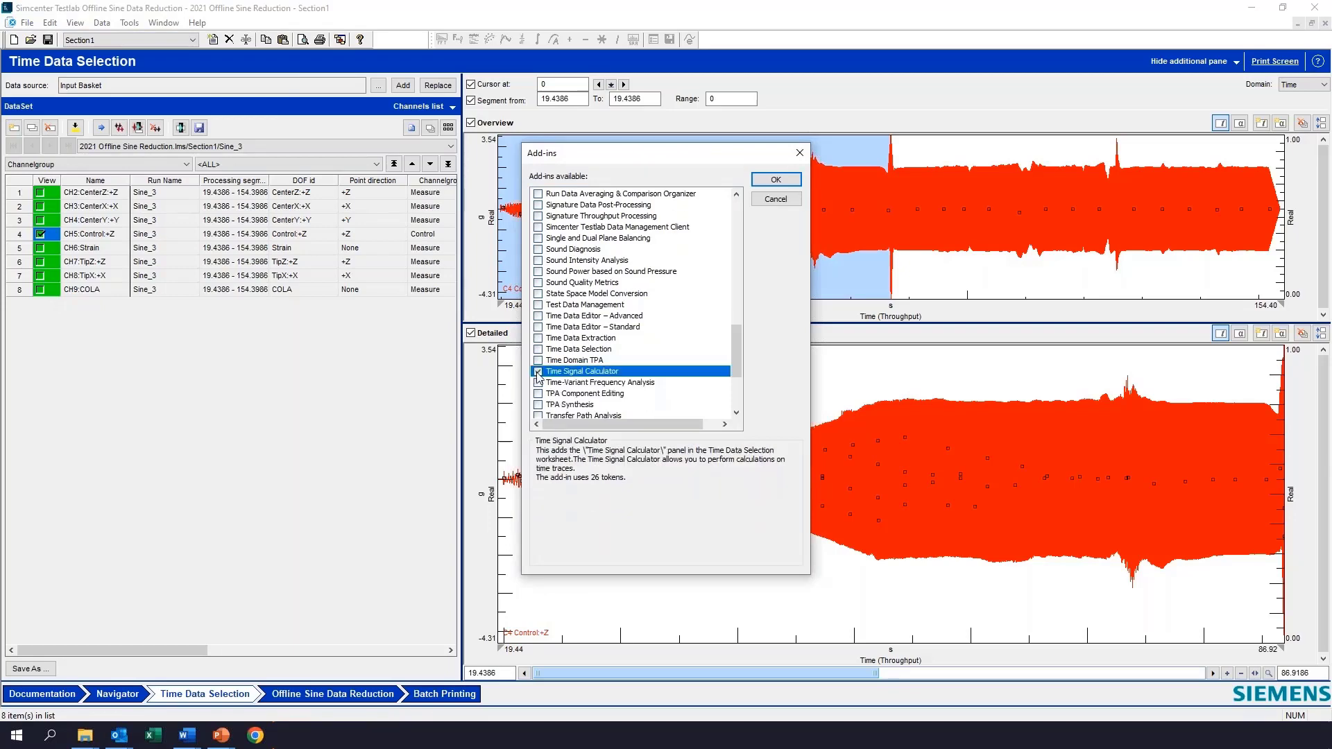
{"action": "left_click", "coordinate": [775, 179]}
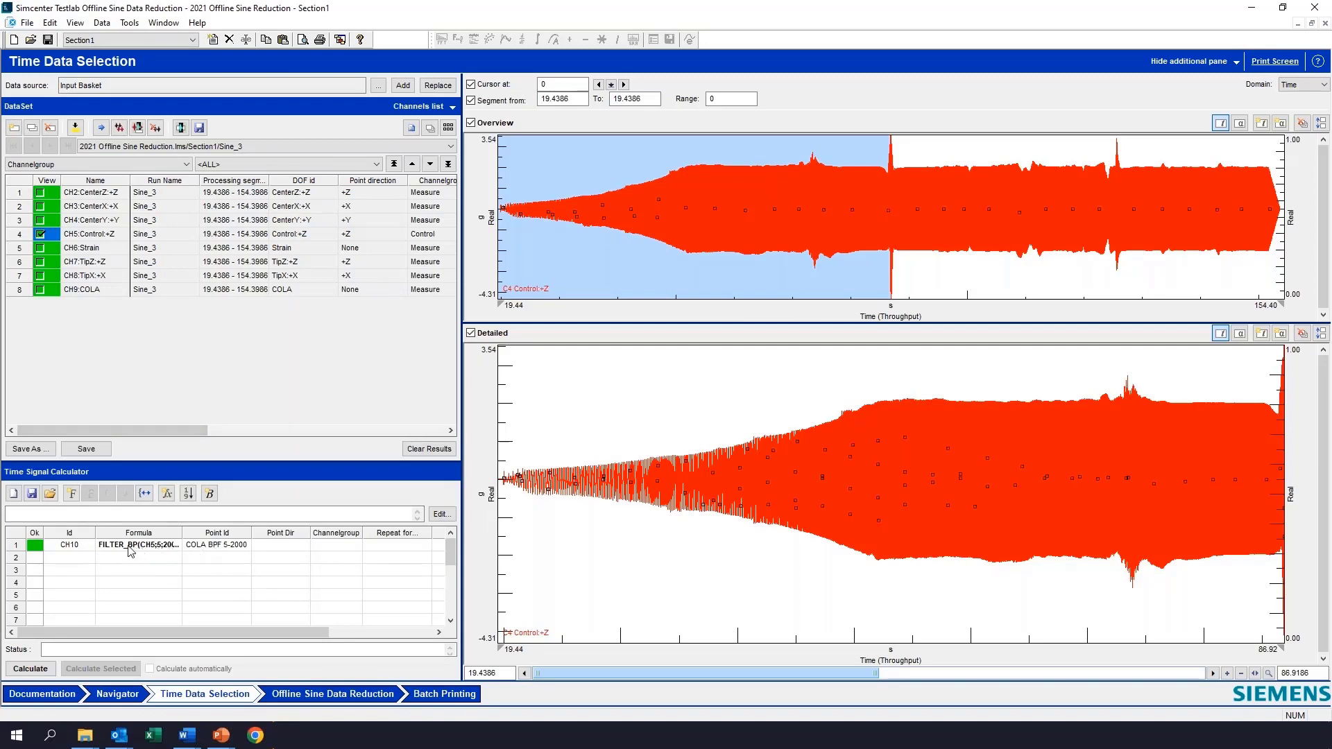
- Examine the FILTER_BP formula's arguments for CH10, including the filter methods, FRF and group delay curves, and filter mode
{"action": "left_click", "coordinate": [131, 547]}
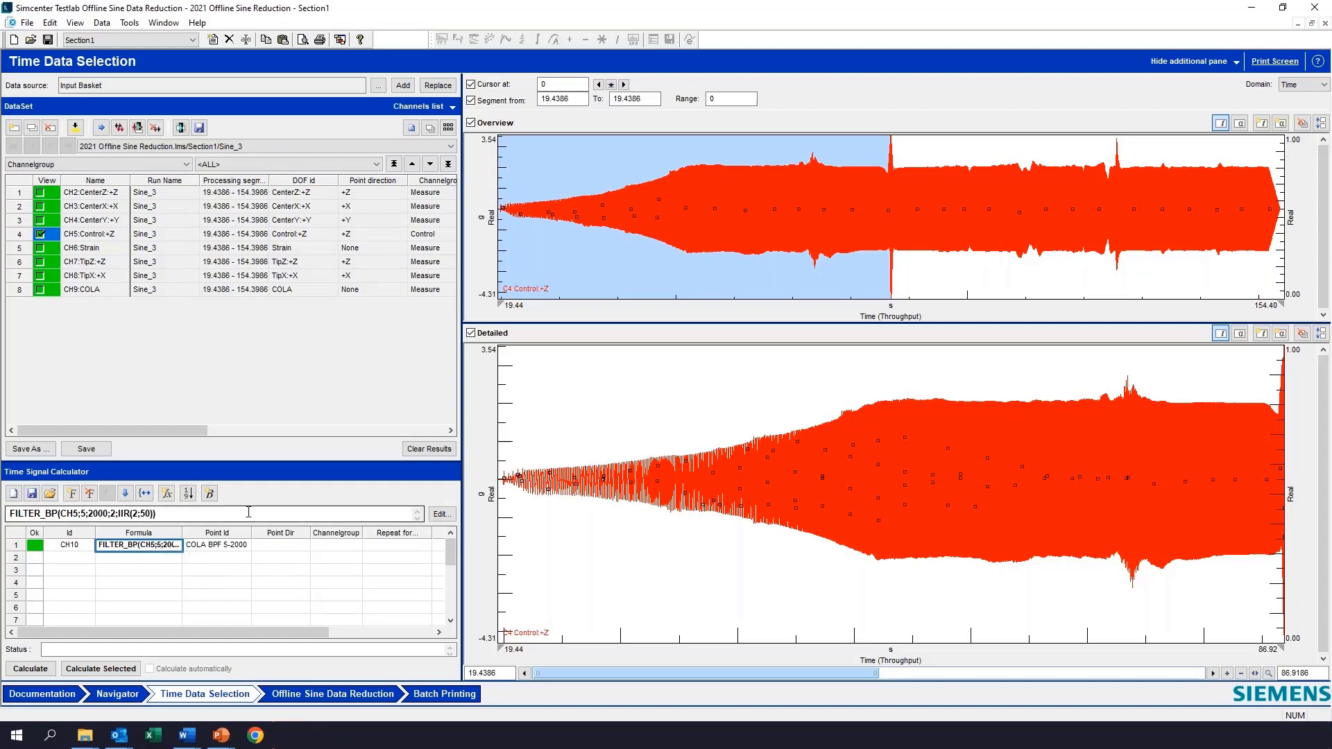
{"action": "left_click", "coordinate": [439, 514]}
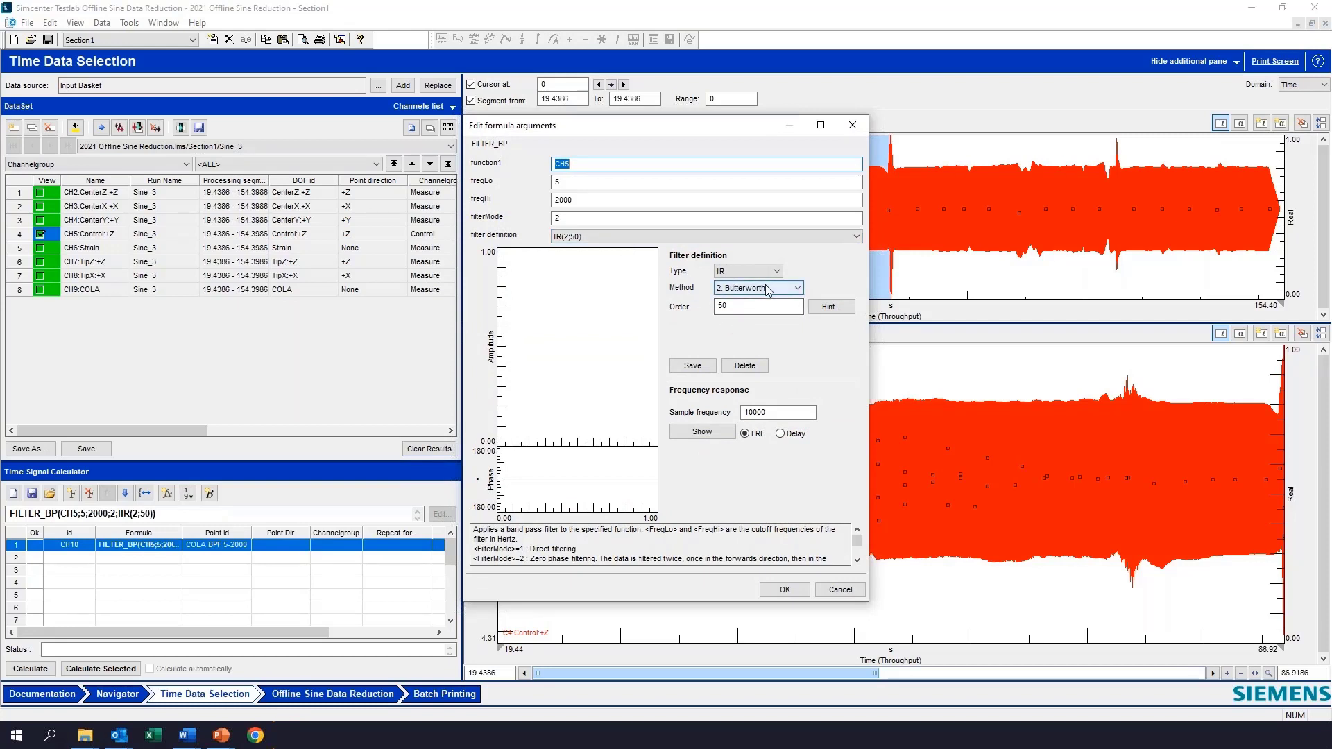
{"action": "left_click", "coordinate": [798, 289]}
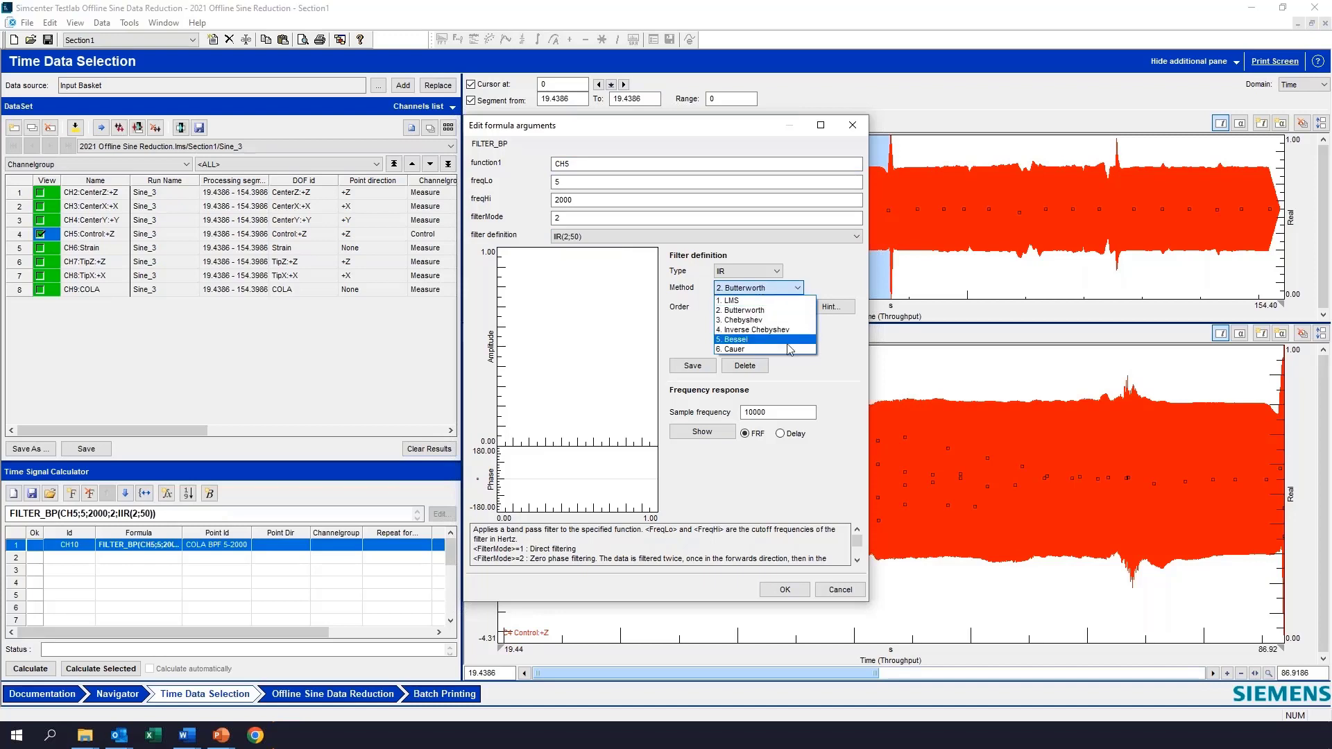
{"action": "left_click", "coordinate": [789, 290]}
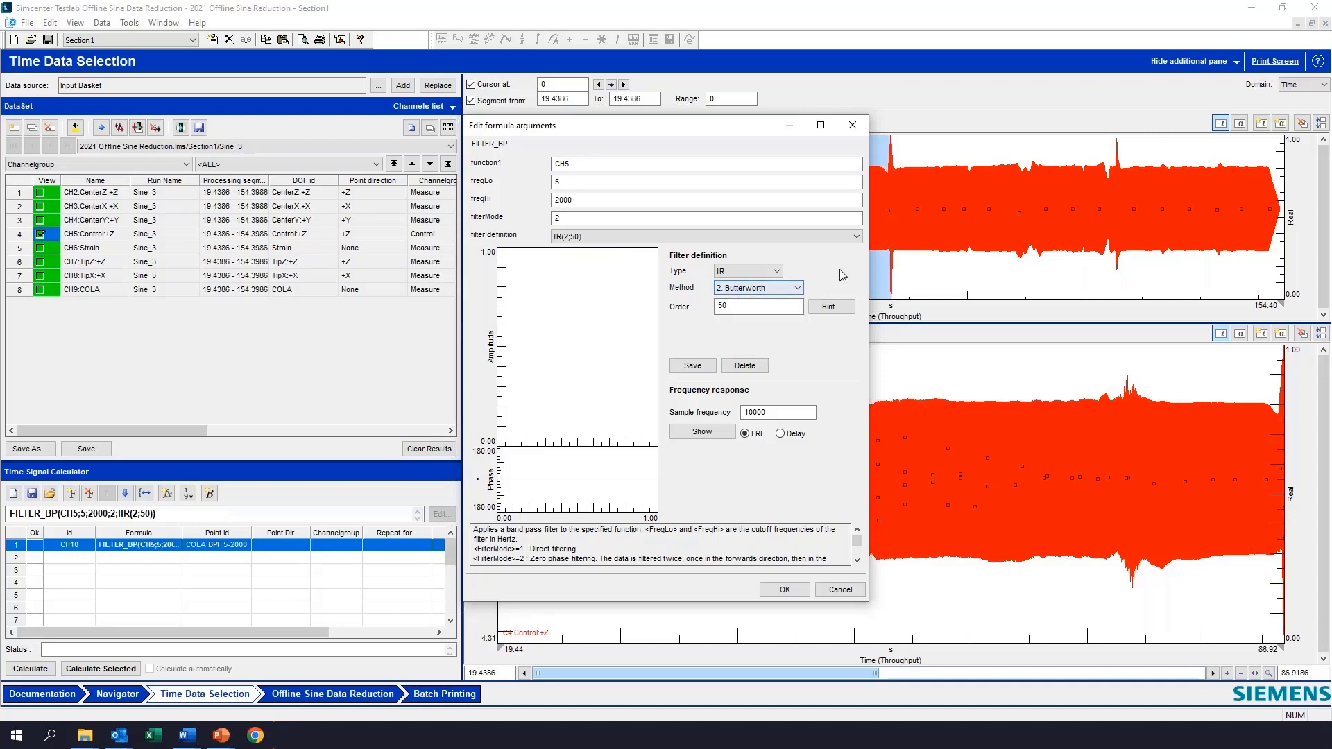
{"action": "left_click", "coordinate": [702, 433]}
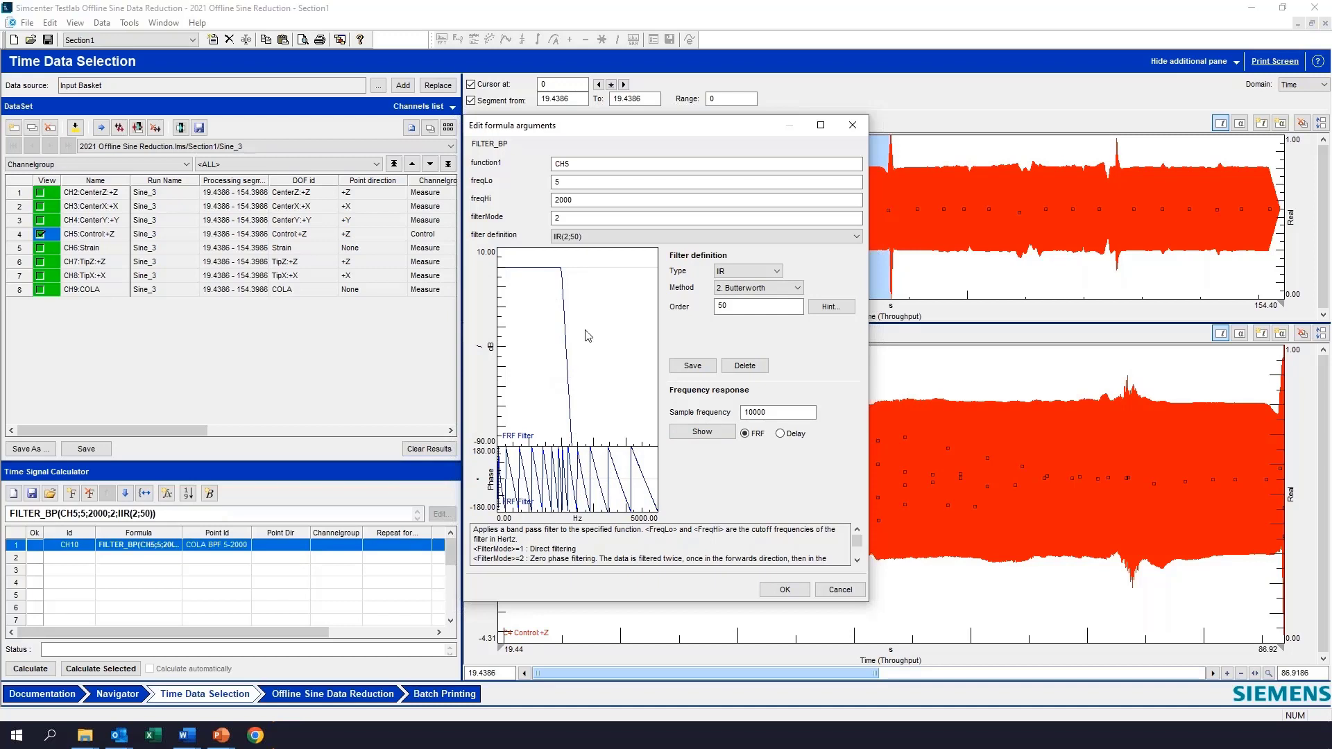
{"action": "left_click", "coordinate": [780, 434]}
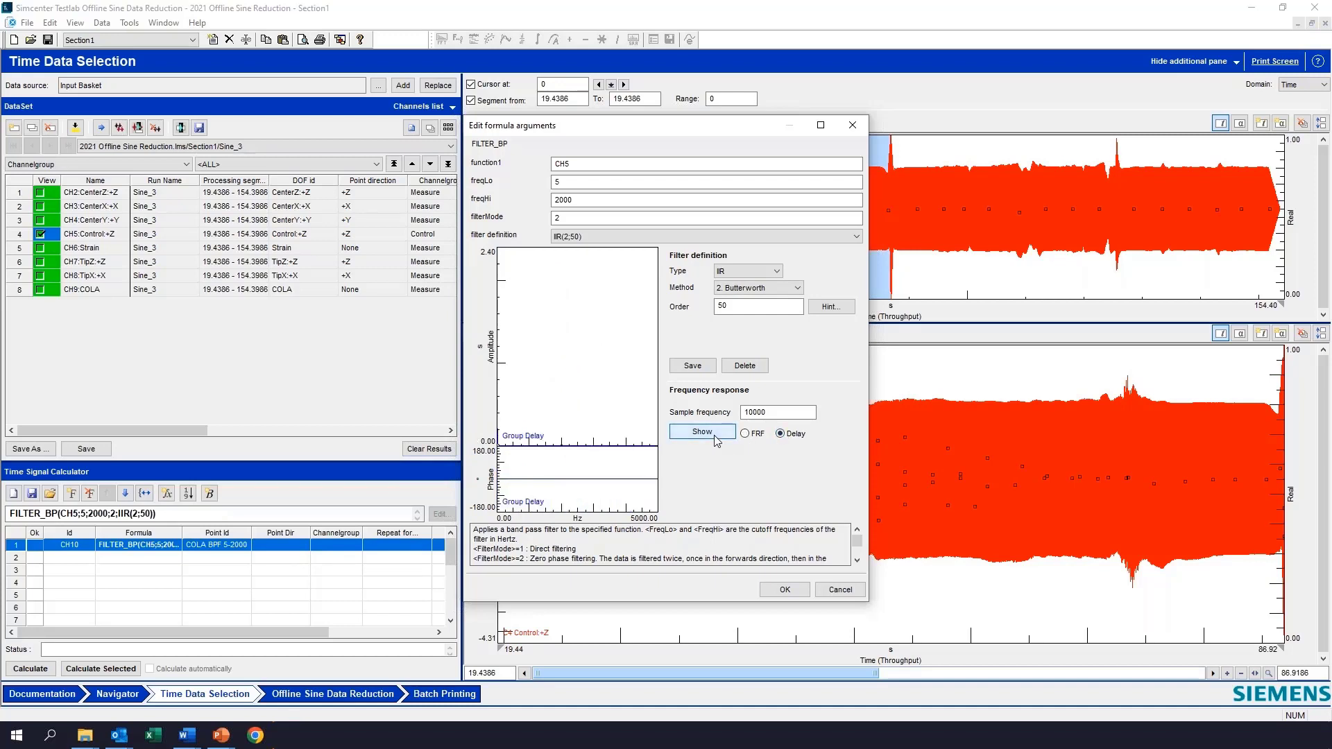
{"action": "left_click", "coordinate": [746, 434]}
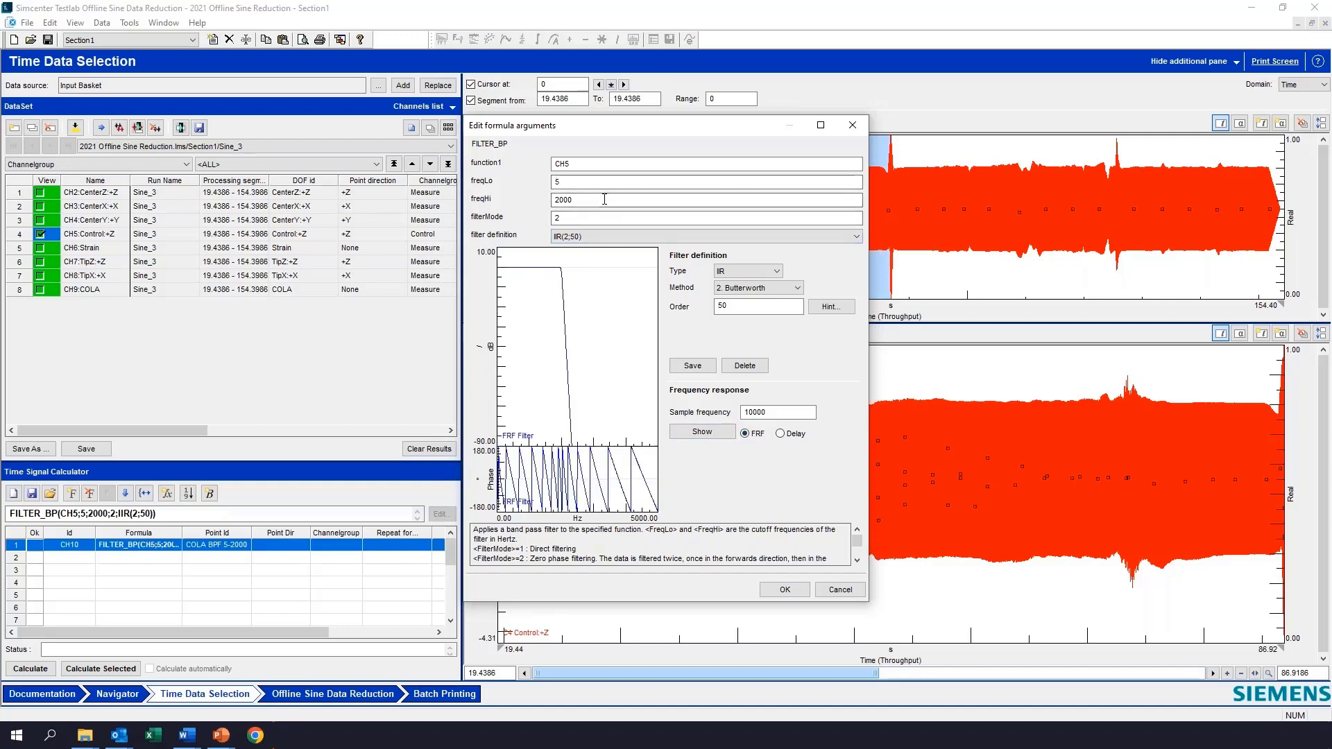
{"action": "left_click", "coordinate": [579, 219]}
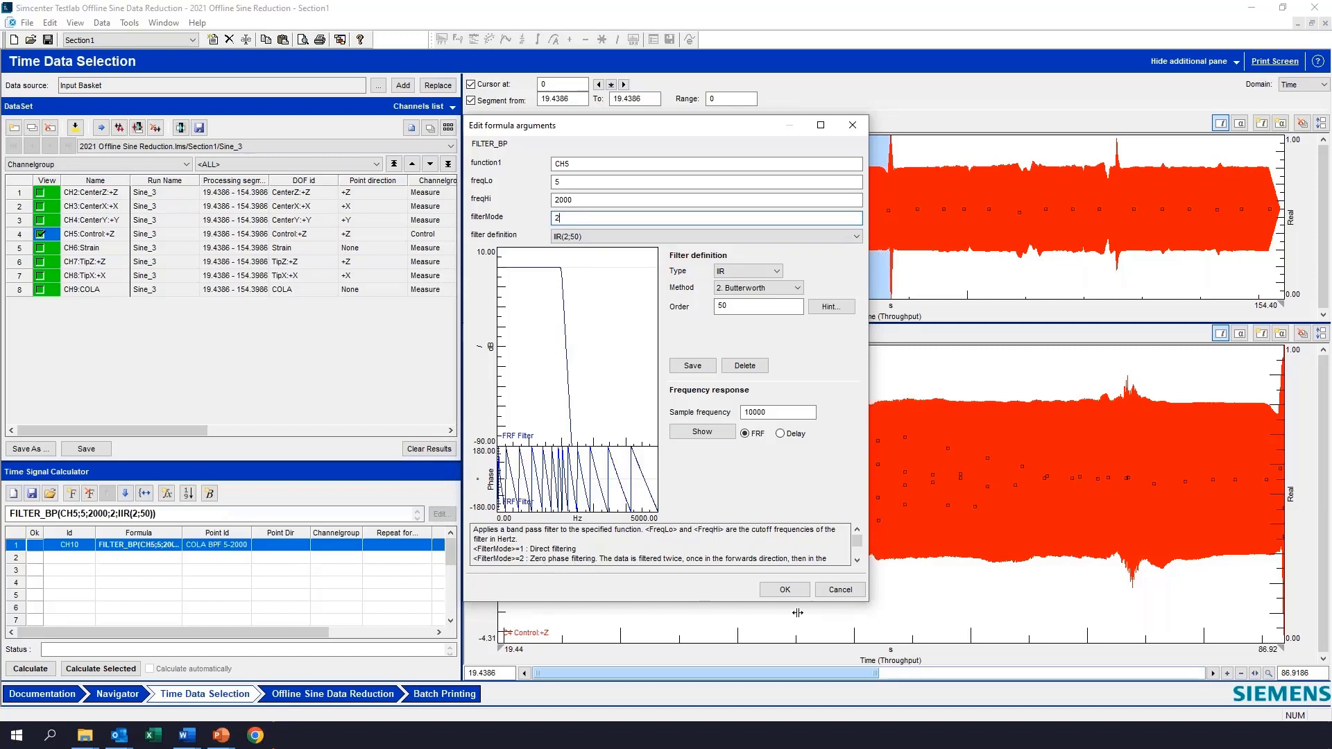
{"action": "left_click", "coordinate": [796, 591]}
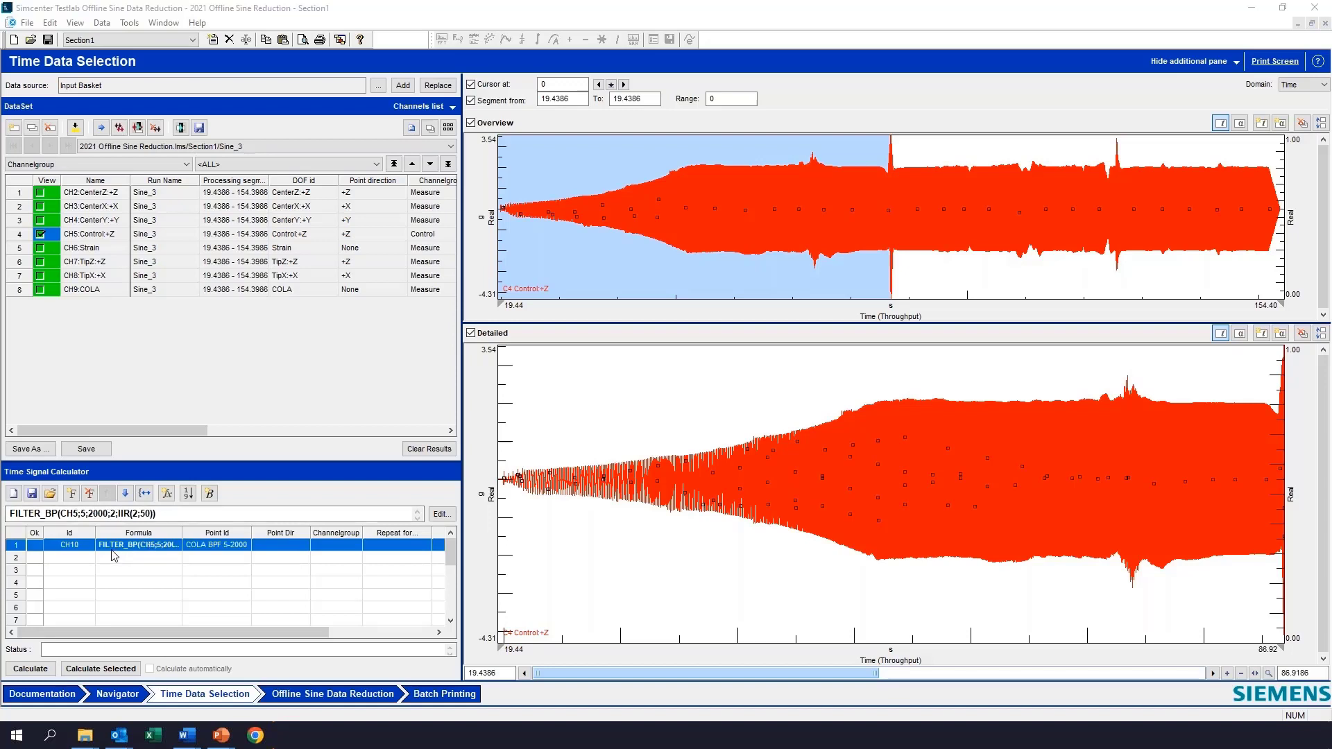
- Calculate the band-pass filtered channel CH10 "COLA BPF 5-2000" and display it together with CH5:Control:+Z
{"action": "left_click", "coordinate": [69, 547]}
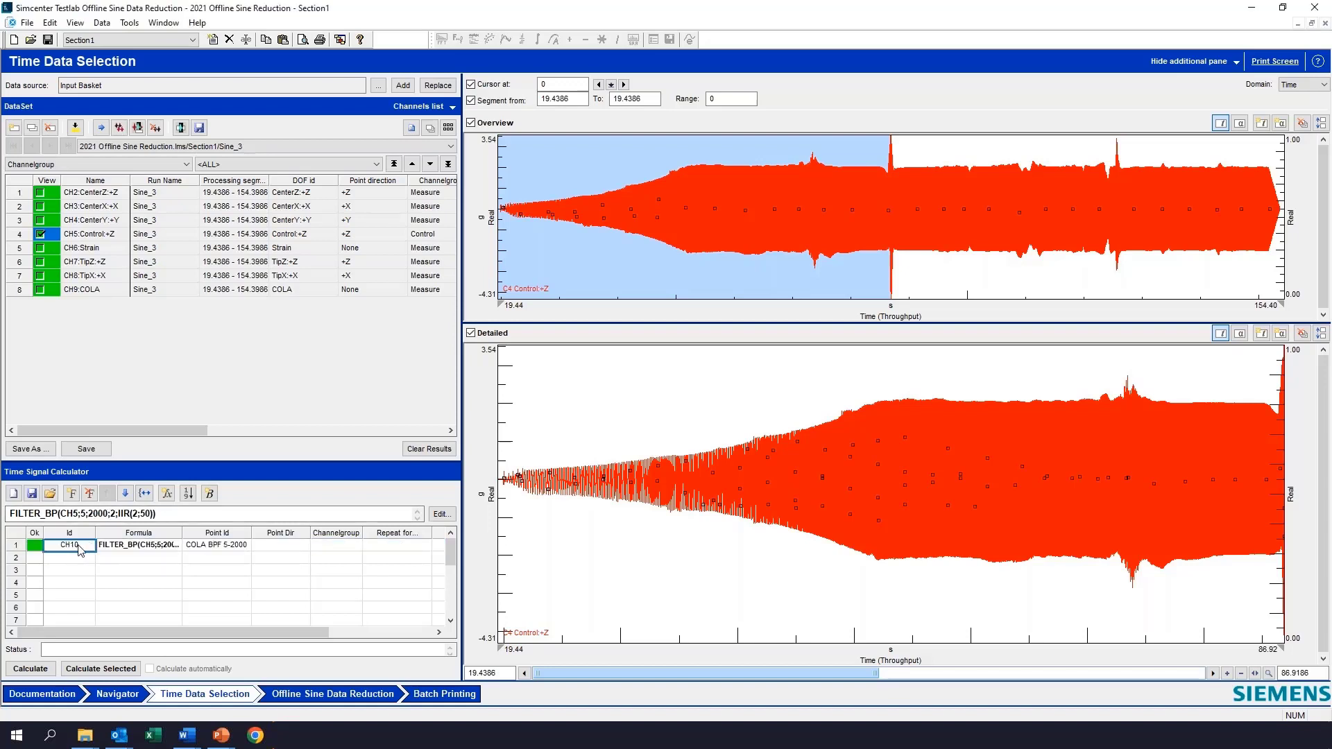
{"action": "left_click", "coordinate": [199, 548]}
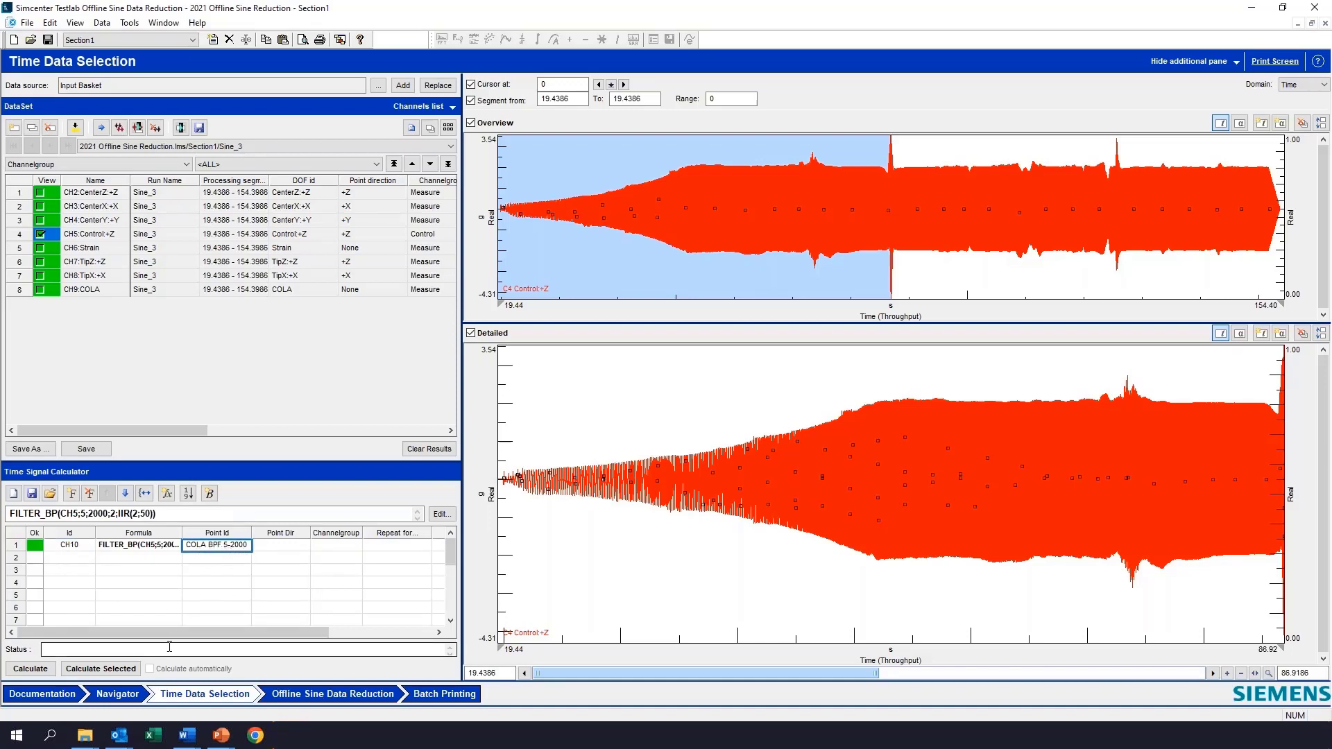
{"action": "left_click", "coordinate": [33, 670]}
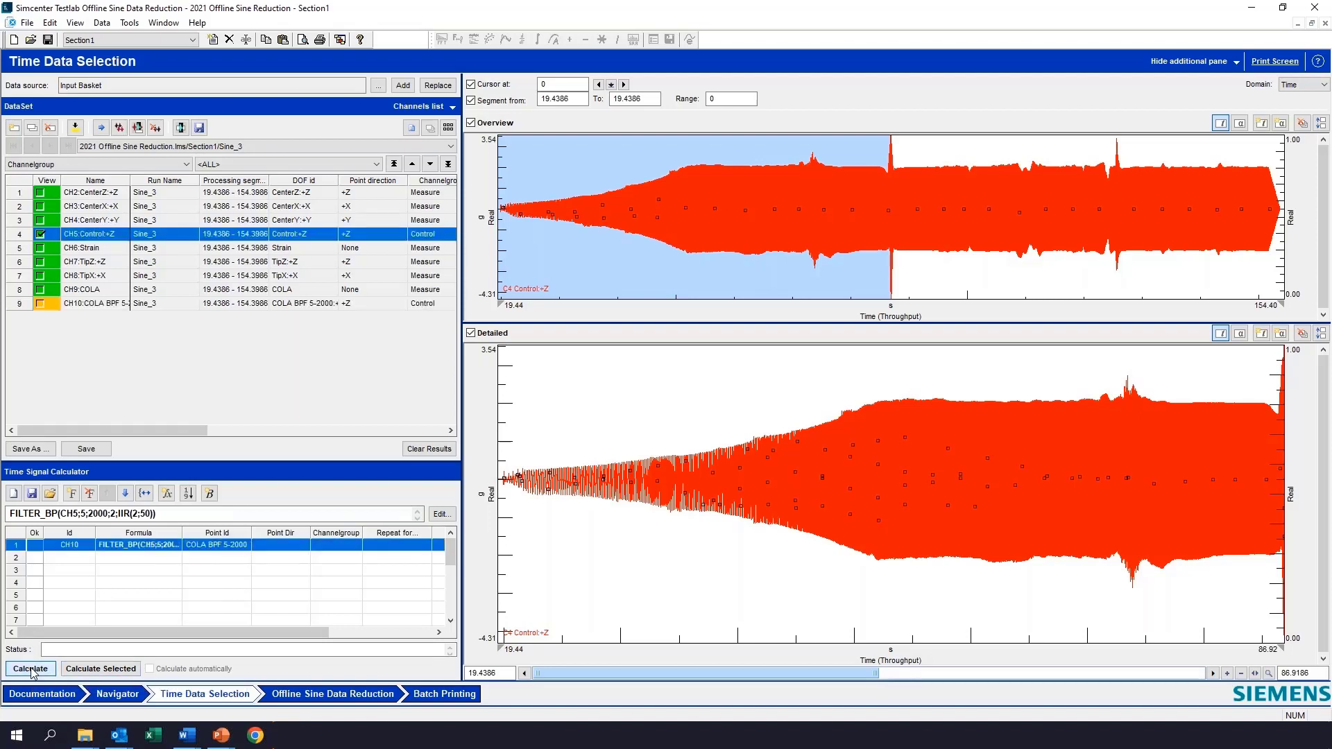
{"action": "left_click", "coordinate": [39, 305]}
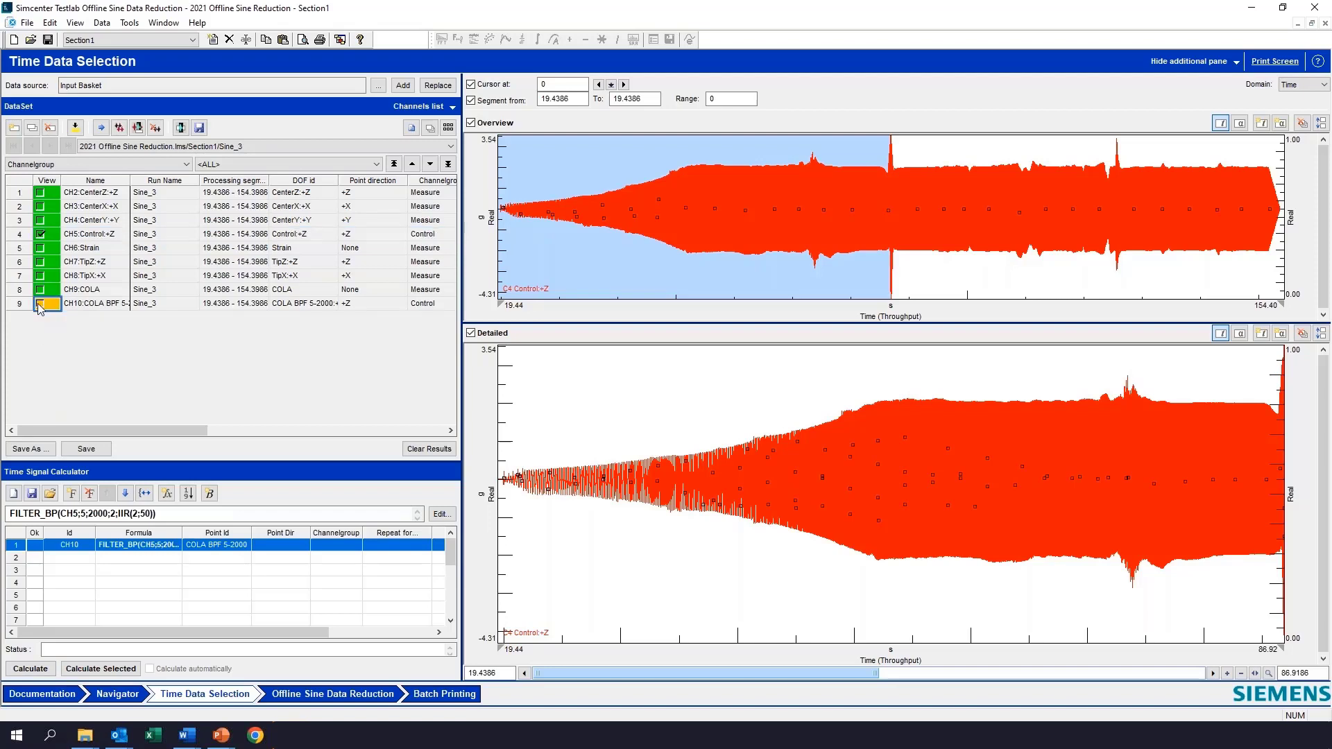
{"action": "left_click", "coordinate": [40, 305]}
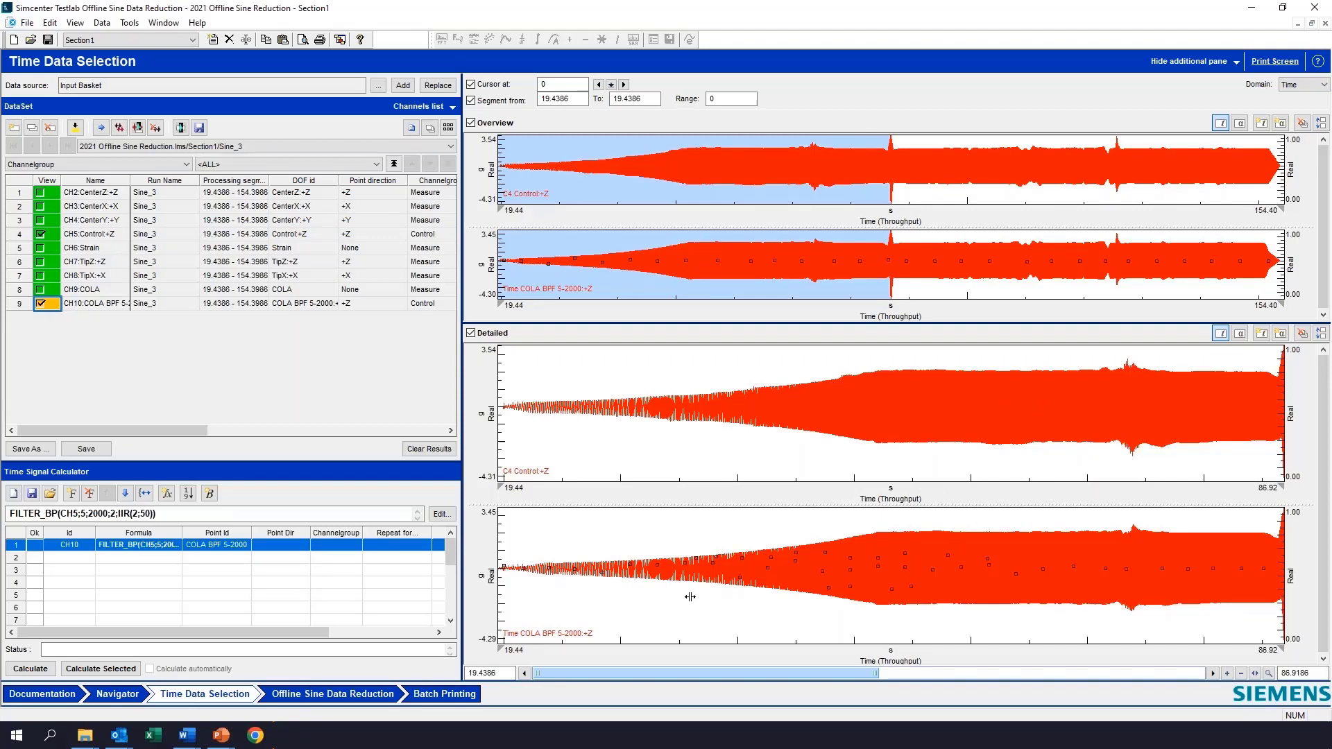
- Overlay CH5:Control:+Z and the band-pass filtered CH10 in one strip chart by allowing 2 curves per window
{"action": "left_click_drag", "start_coordinate": [605, 674], "coordinate": [707, 702]}
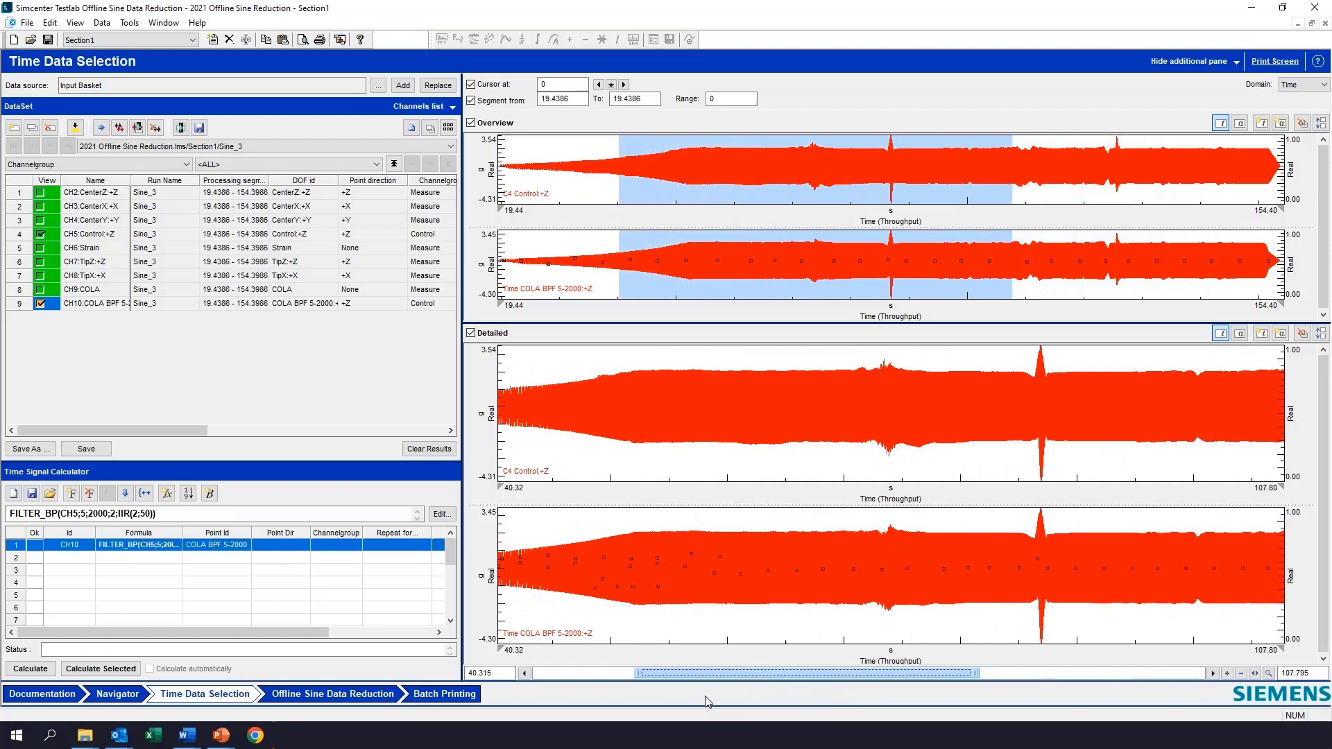
{"action": "left_click", "coordinate": [448, 128]}
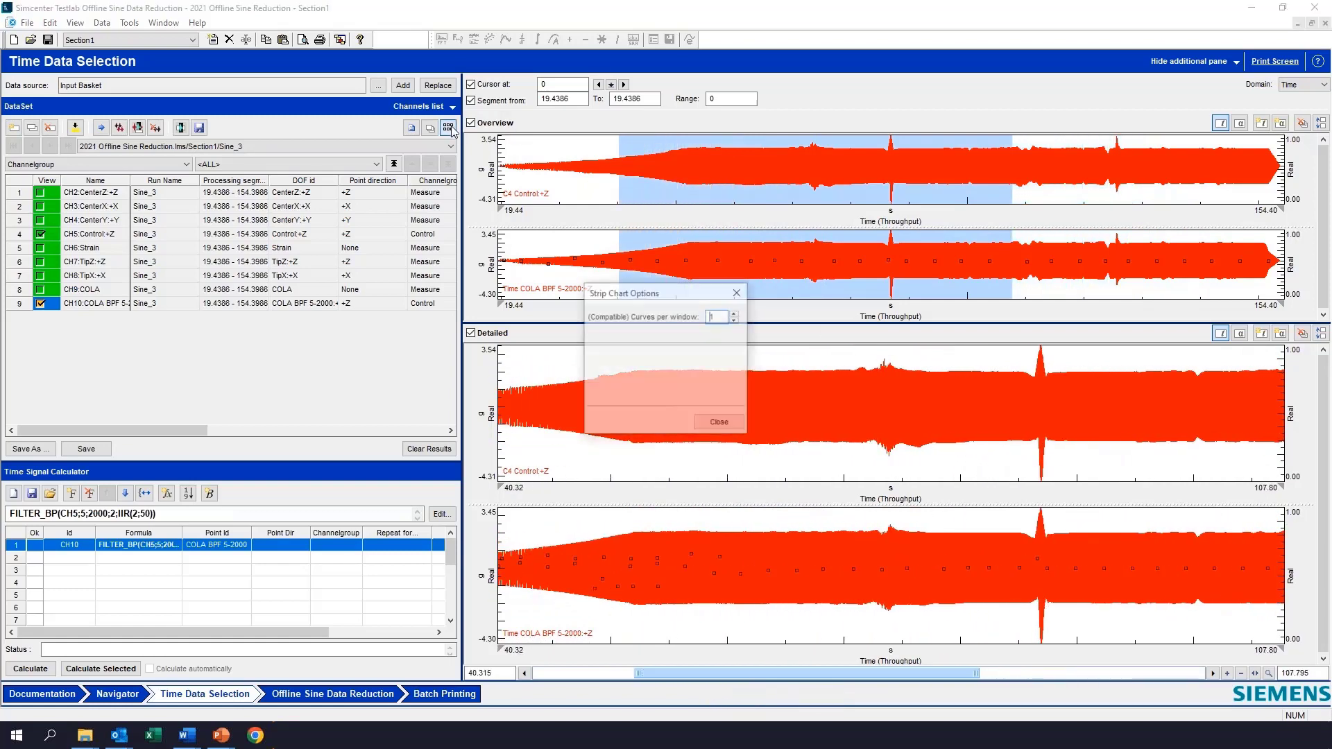
{"action": "left_click", "coordinate": [735, 313]}
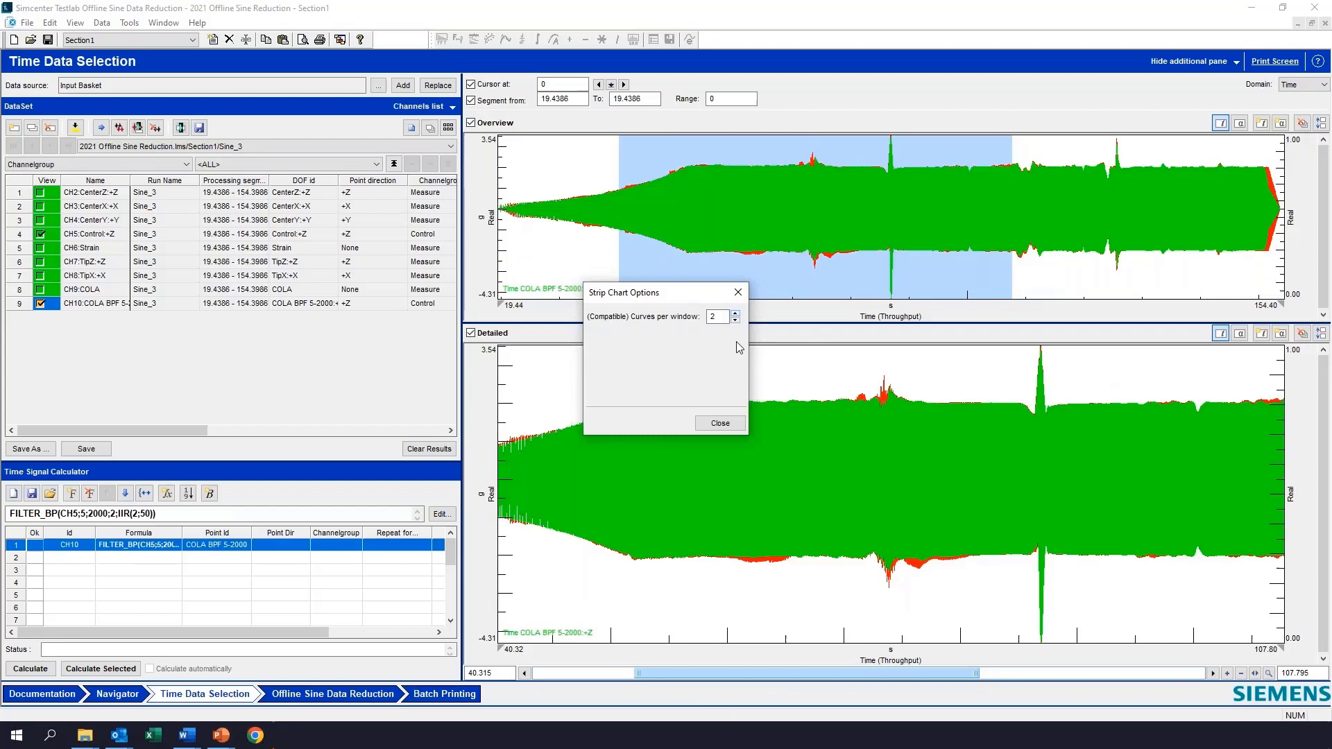
{"action": "left_click", "coordinate": [720, 423]}
- Compare the original and filtered control signals at single-cycle level at several times in the sweep
{"action": "left_click", "coordinate": [1226, 673]}
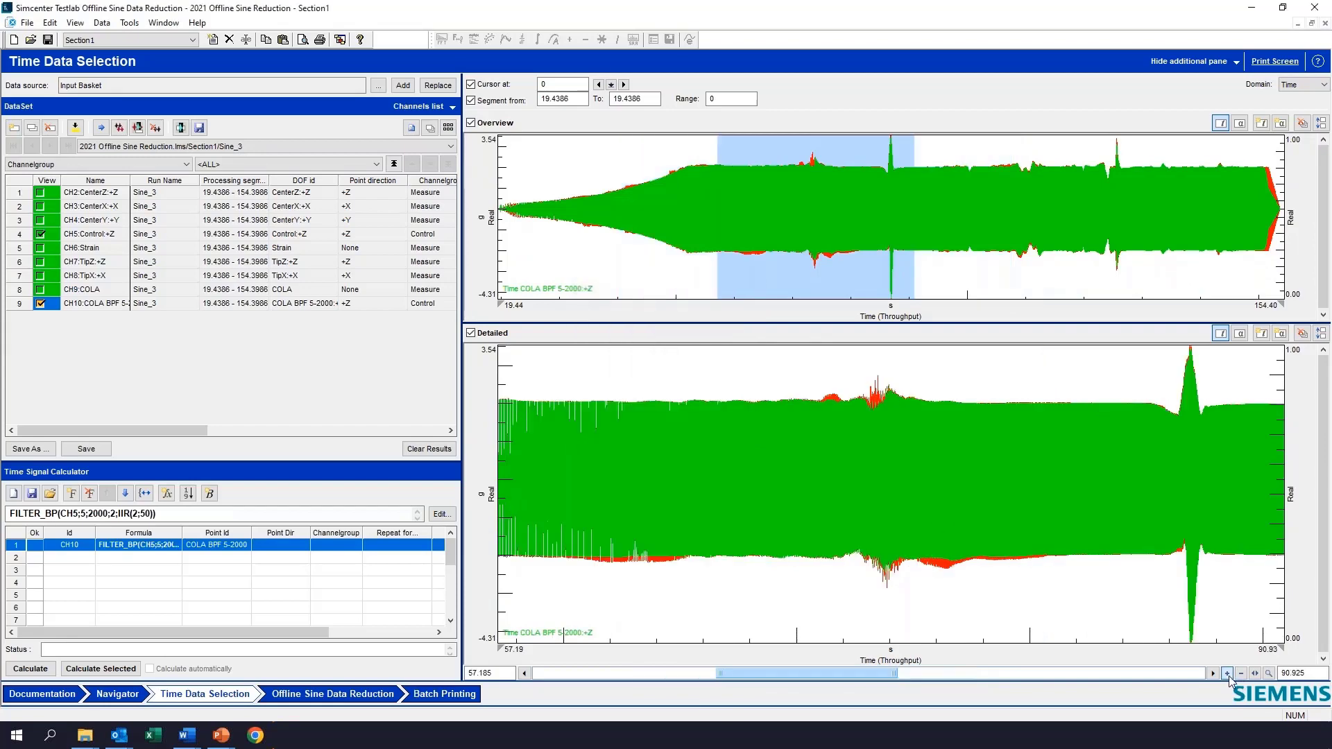
{"action": "left_click", "coordinate": [1226, 673]}
{"action": "left_click", "coordinate": [1226, 672]}
{"action": "left_click", "coordinate": [1226, 673]}
{"action": "left_click", "coordinate": [1227, 672]}
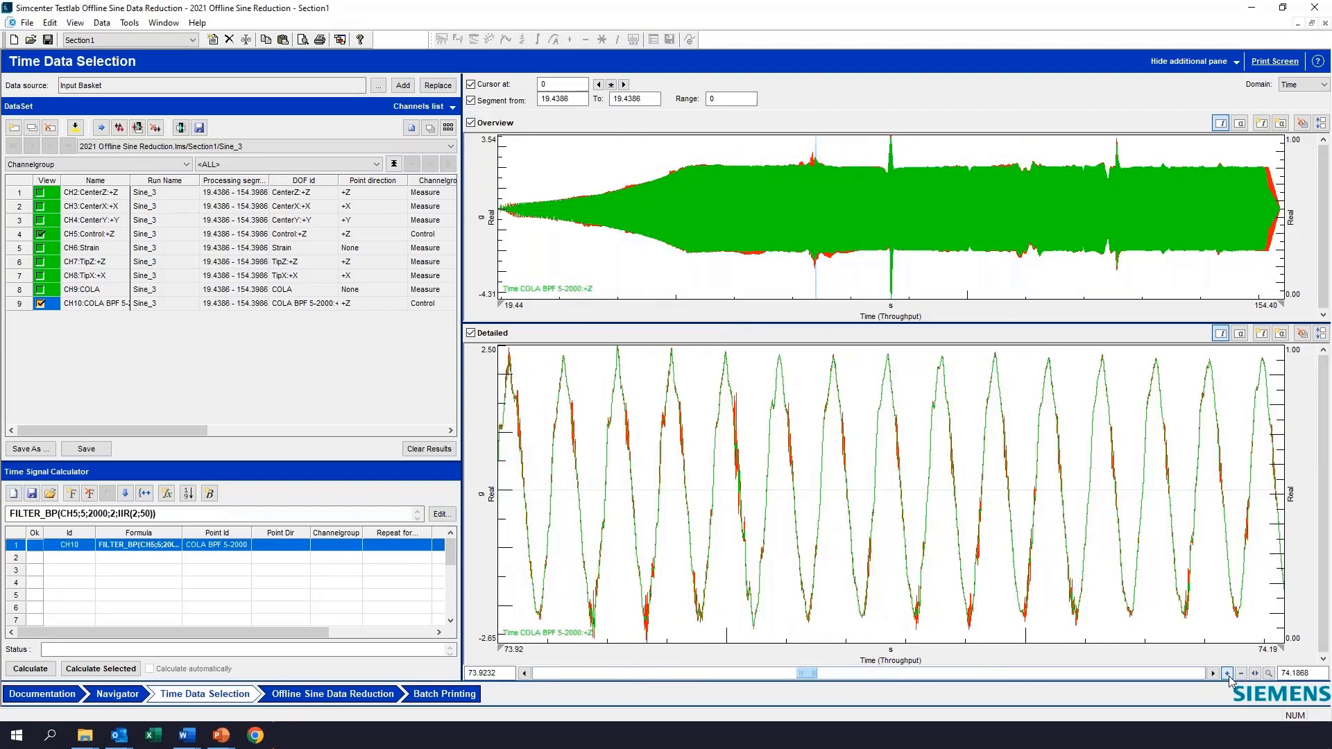
{"action": "left_click", "coordinate": [1226, 672]}
{"action": "left_click", "coordinate": [1226, 672]}
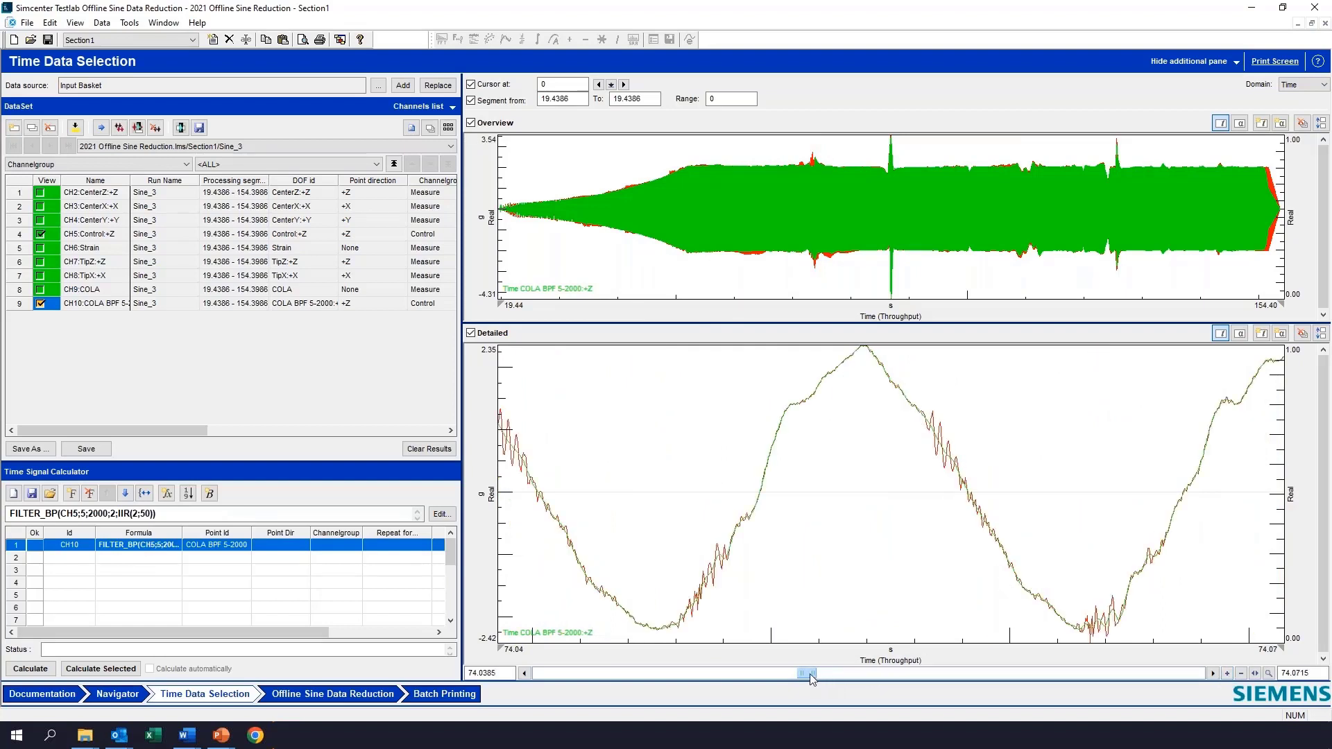
{"action": "left_click_drag", "start_coordinate": [808, 675], "coordinate": [811, 678]}
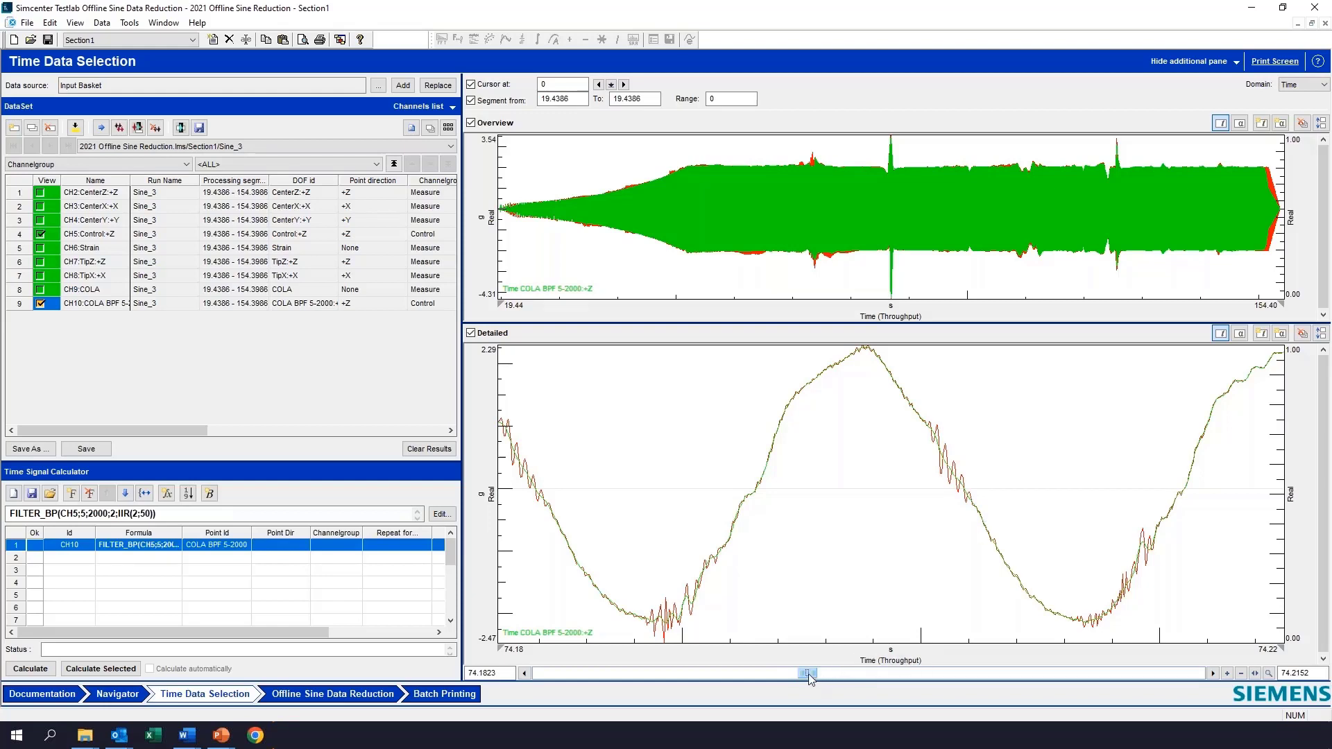
{"action": "left_click_drag", "start_coordinate": [809, 679], "coordinate": [806, 678]}
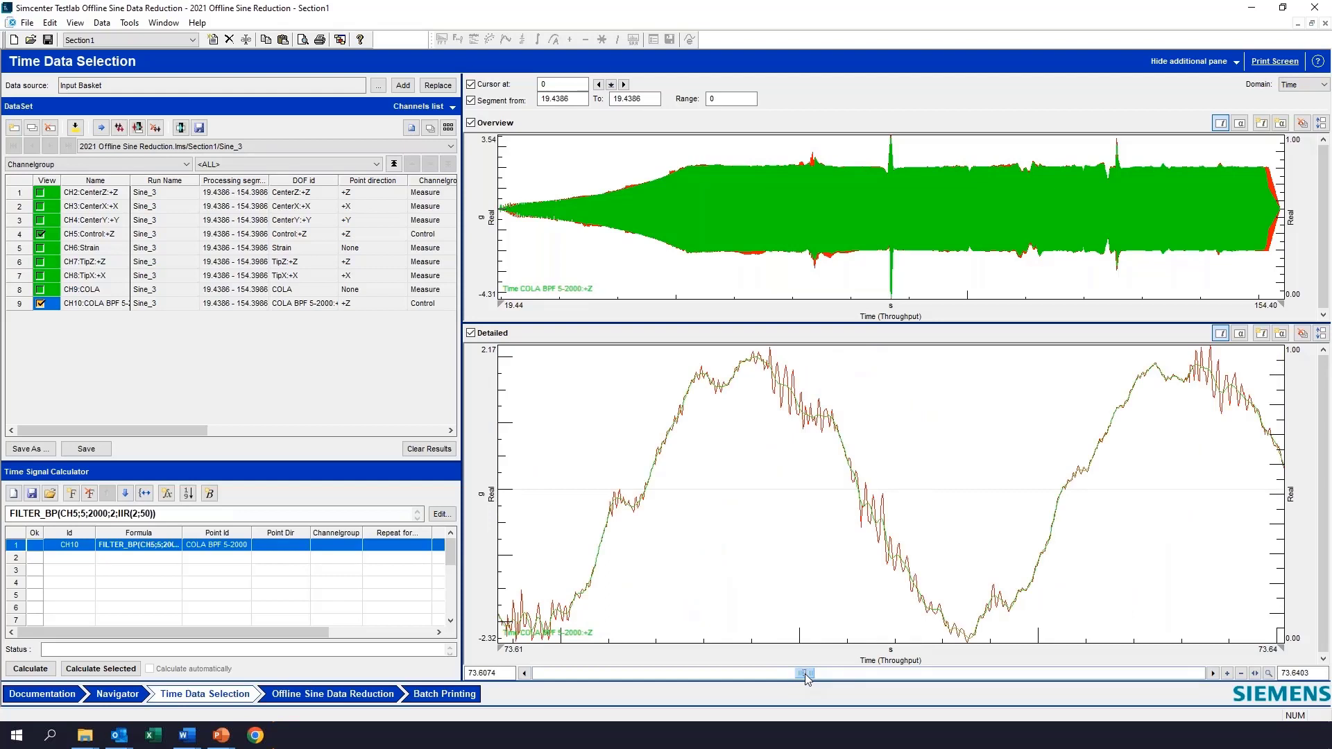
{"action": "left_click_drag", "start_coordinate": [807, 678], "coordinate": [780, 678]}
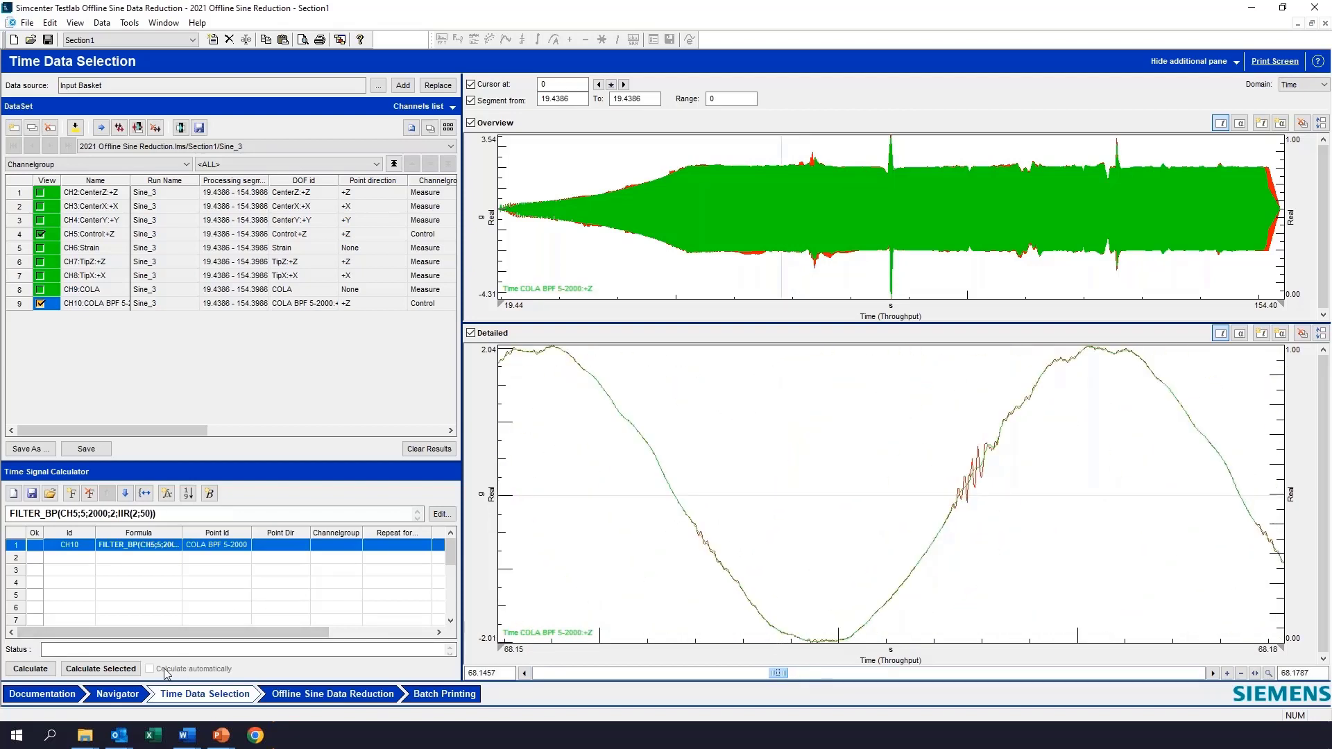
- Save the dataset with the filtered channel into the active section under the new run name "Demo ctrl COLA copy BPF 5-2000"
{"action": "left_click", "coordinate": [41, 450]}
{"action": "left_click", "coordinate": [636, 368]}
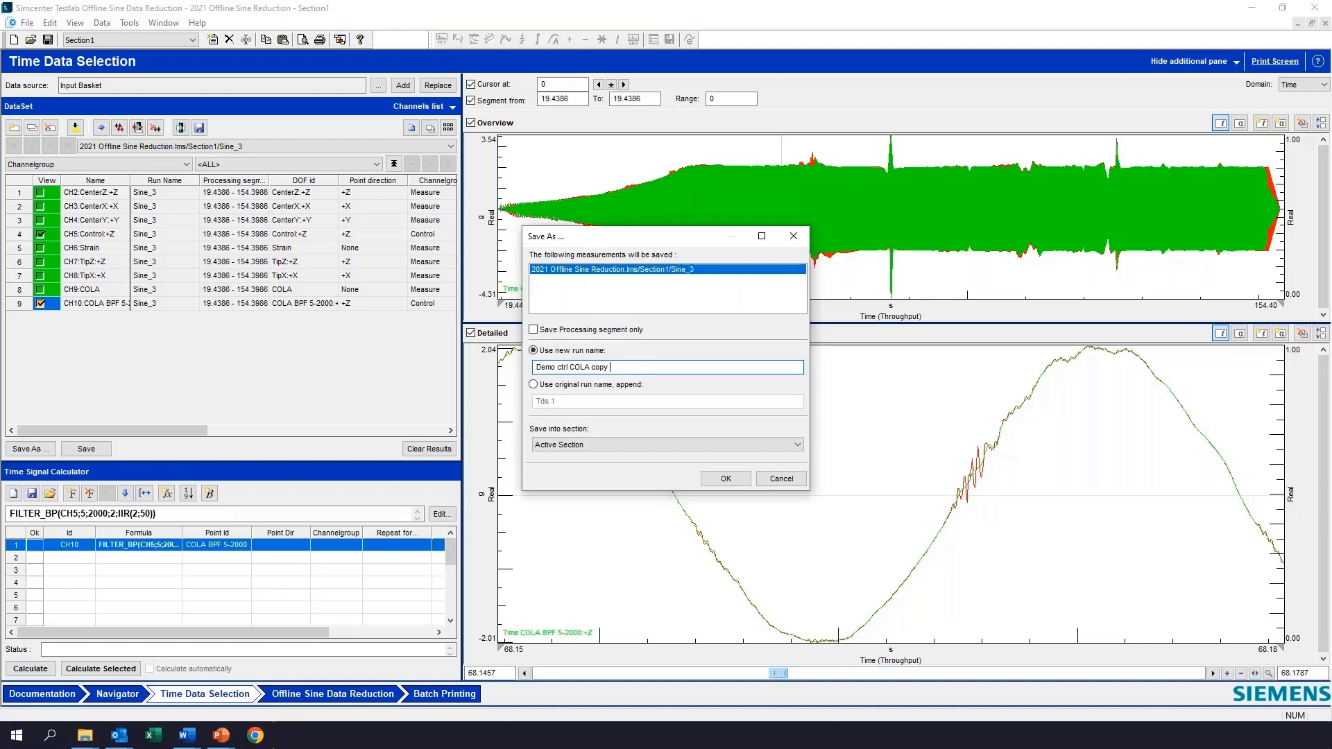
{"action": "type", "text": "BPF 5-12000"}
{"action": "left_click", "coordinate": [726, 478]}
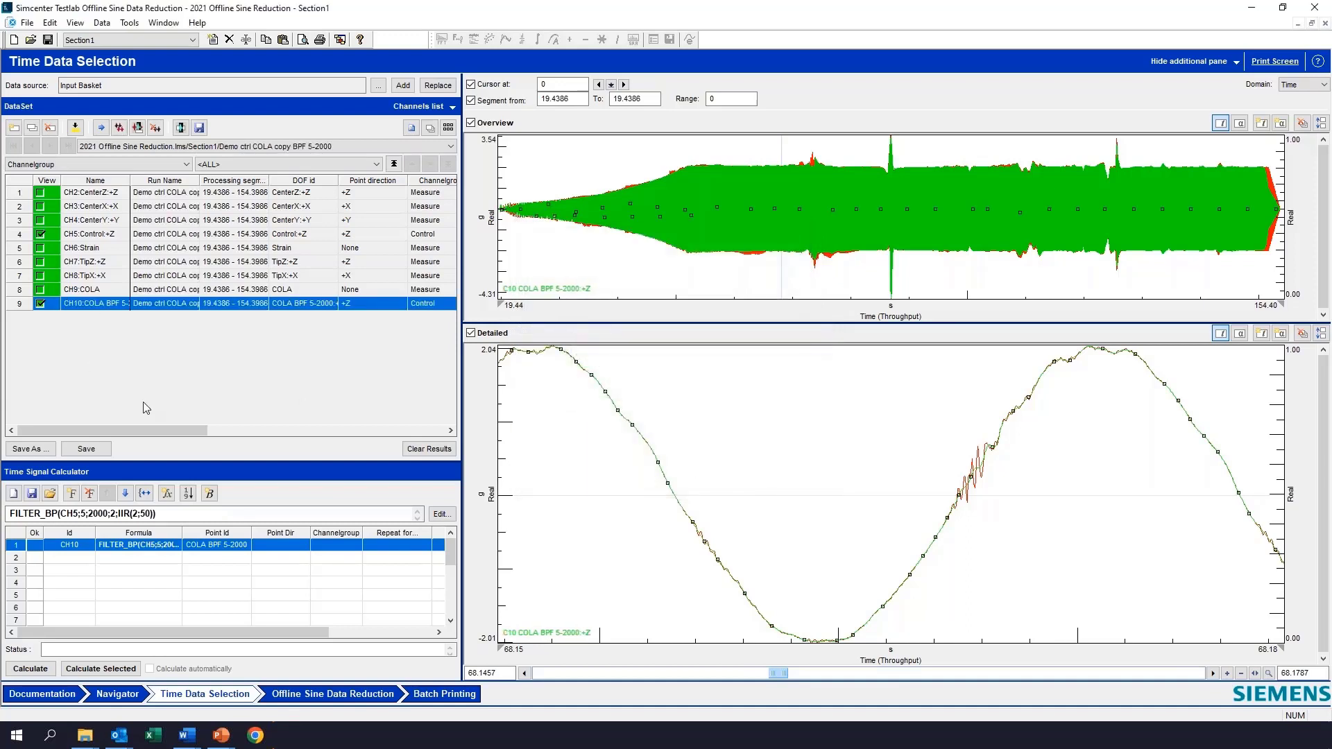
- Rebuild the trace list in Offline Sine Data Reduction and display the COLA BPF 5-2000 and Control:+Z traces
{"action": "left_click", "coordinate": [324, 696]}
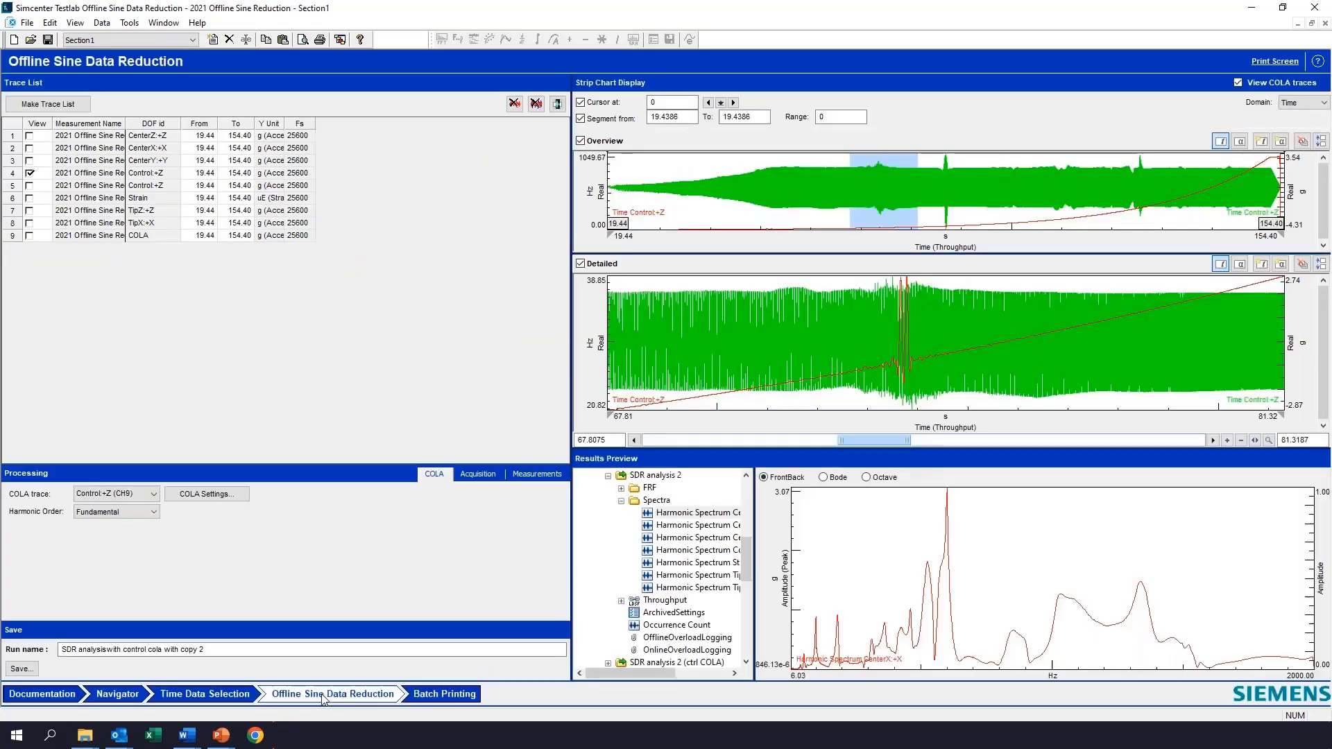
{"action": "left_click", "coordinate": [56, 106]}
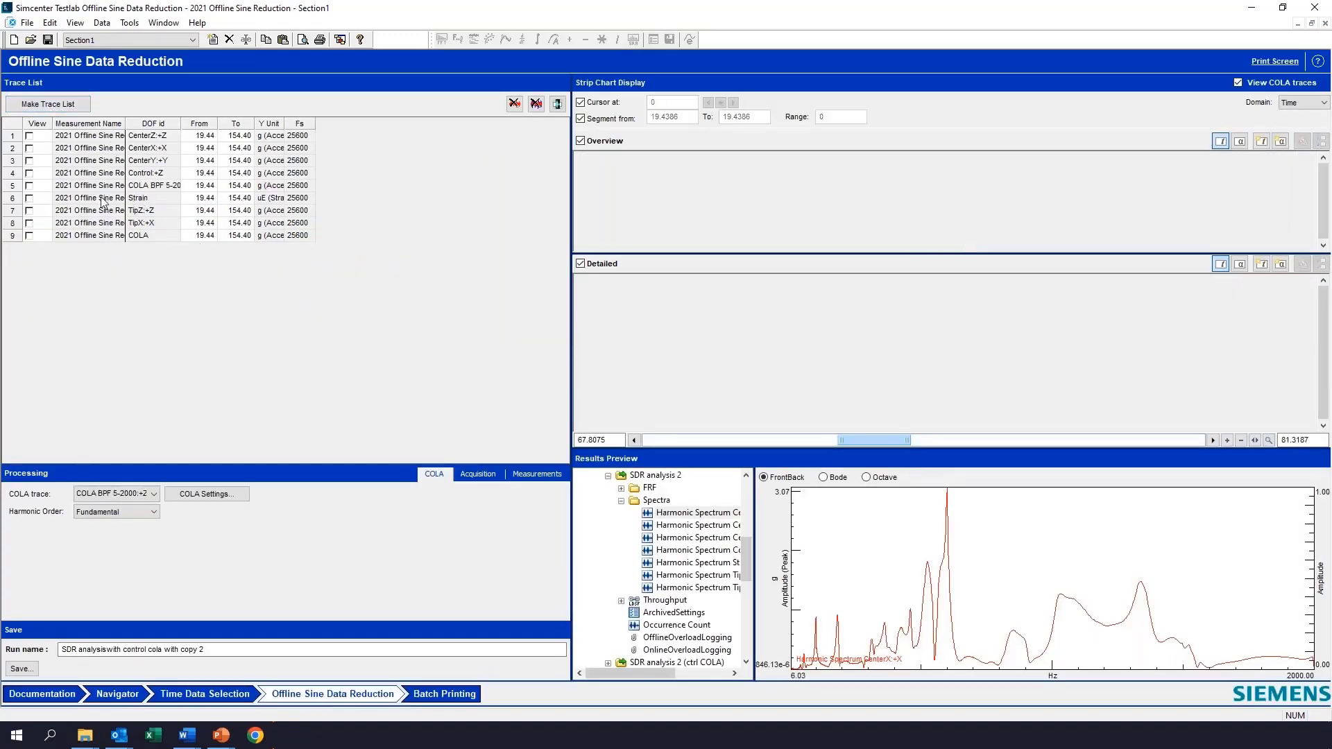
{"action": "left_click", "coordinate": [30, 186]}
{"action": "left_click", "coordinate": [29, 173]}
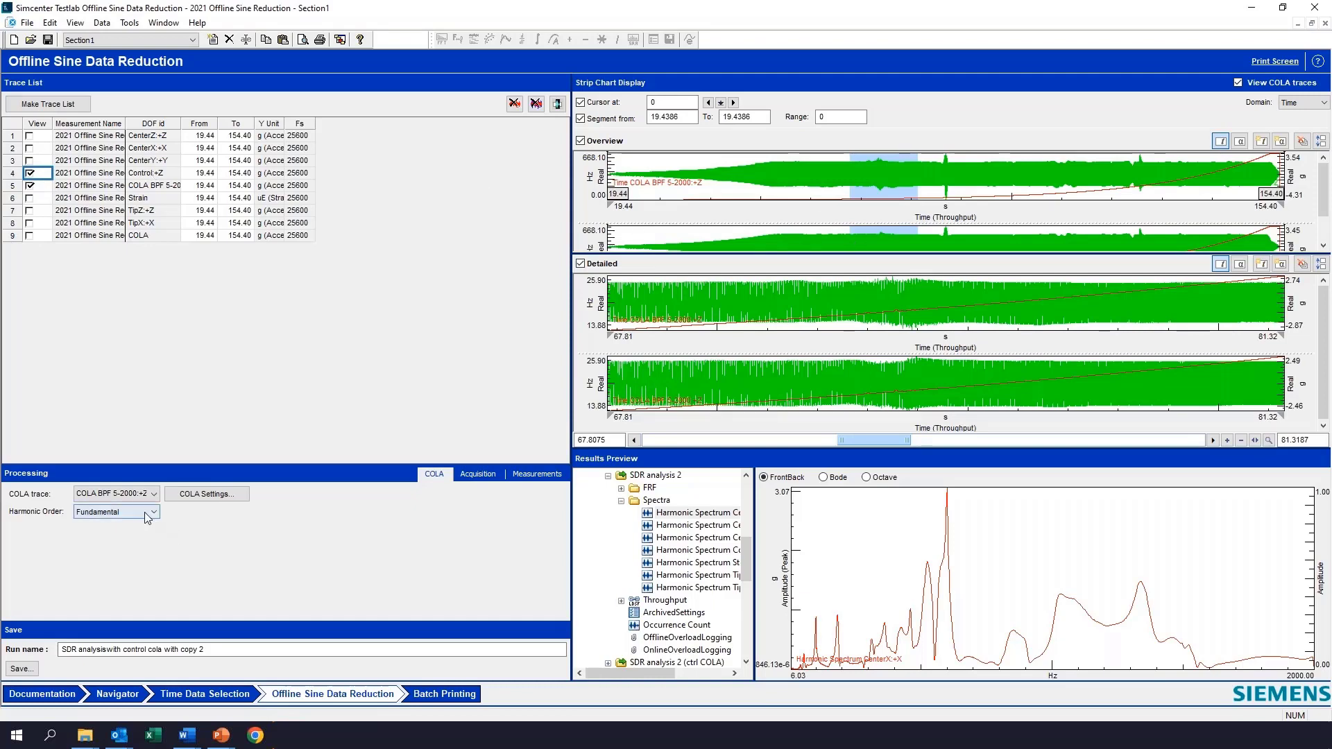
- Keep COLA BPF 5-2000:+Z as the COLA trace and set its hold off rate to 10%
{"action": "left_click", "coordinate": [115, 493]}
{"action": "left_click", "coordinate": [137, 585]}
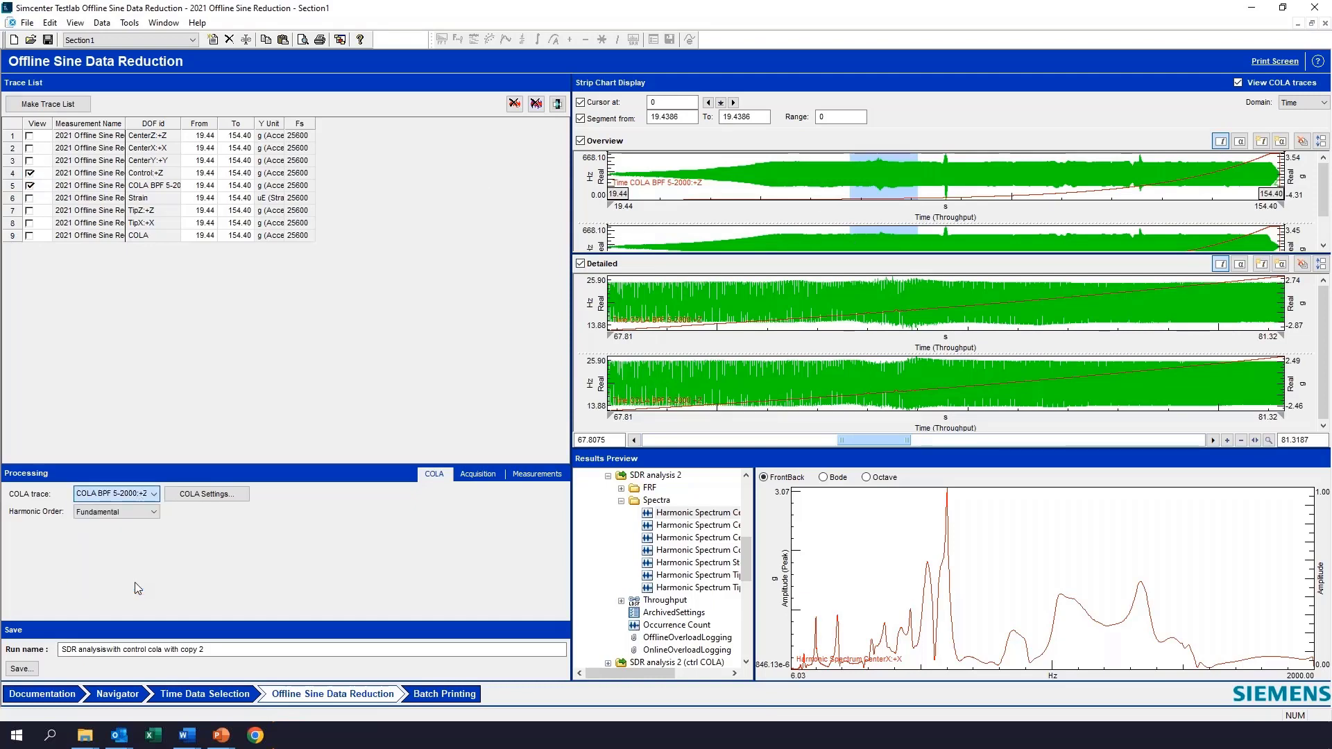
{"action": "left_click", "coordinate": [207, 493]}
{"action": "double_click", "coordinate": [693, 375]}
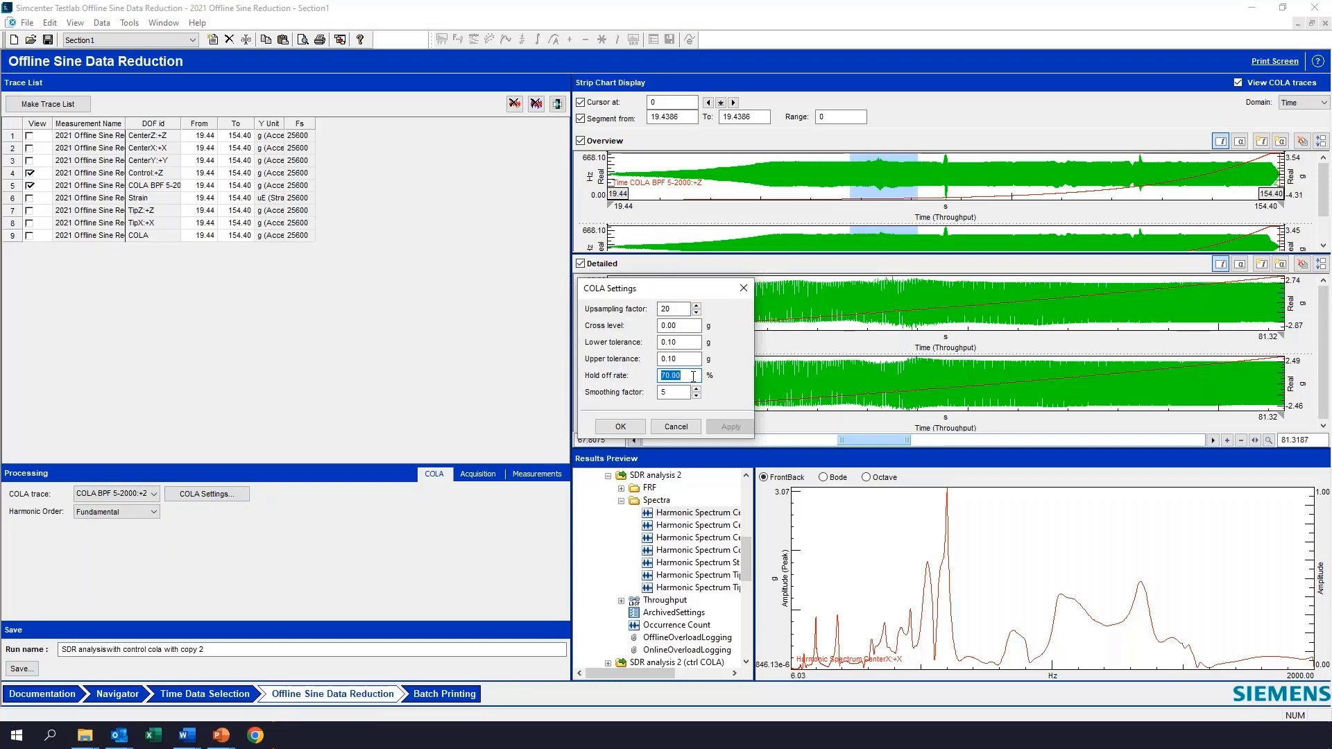
{"action": "type", "text": "10"}
{"action": "left_click", "coordinate": [693, 358]}
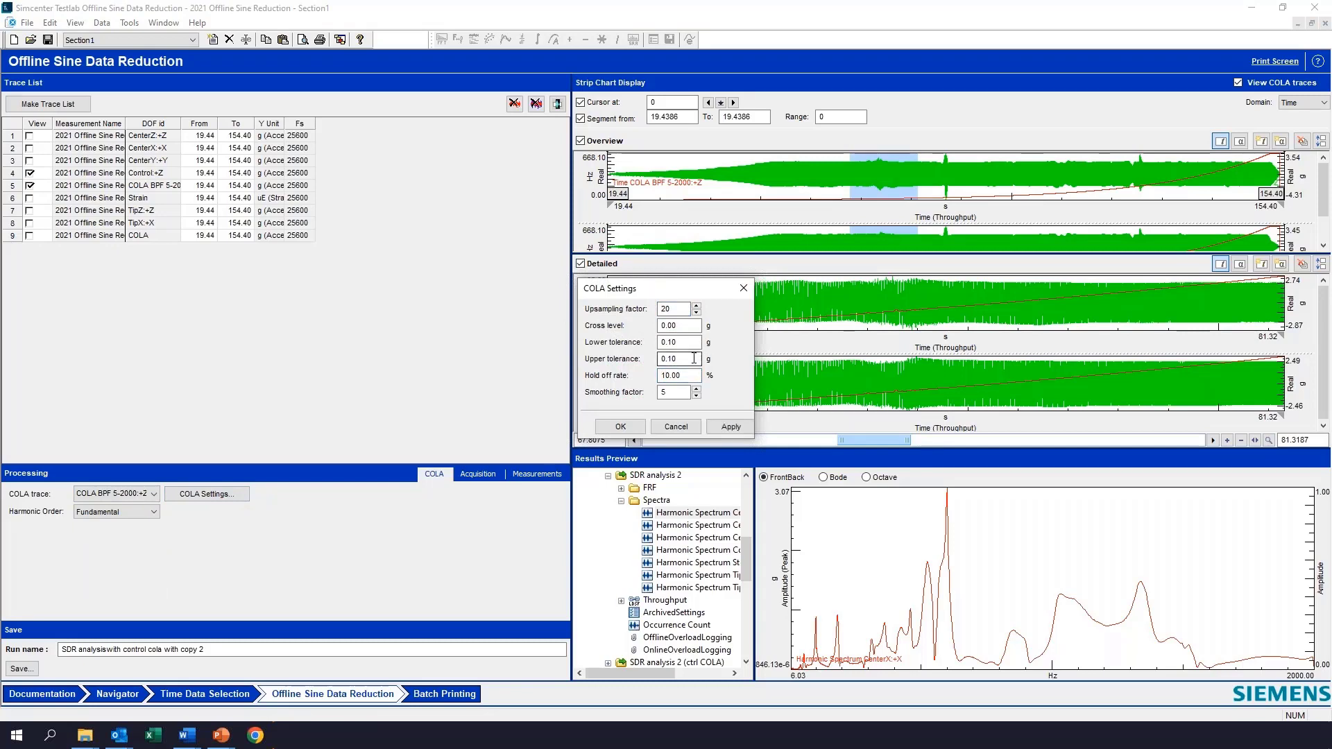
{"action": "left_click", "coordinate": [727, 425]}
{"action": "left_click", "coordinate": [623, 426]}
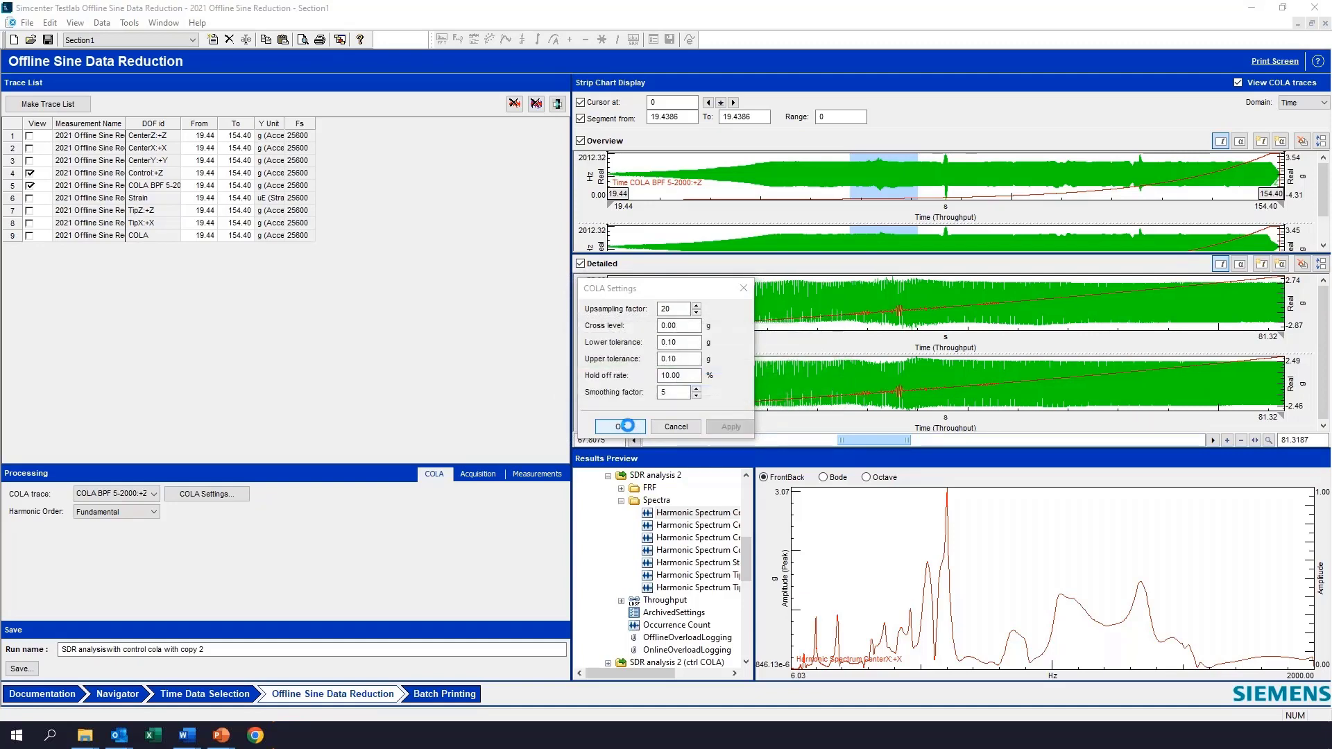
- Process and save the reduction under the run name "SDR analysiswith control cola with BPF 5-2000"
{"action": "left_click", "coordinate": [206, 649]}
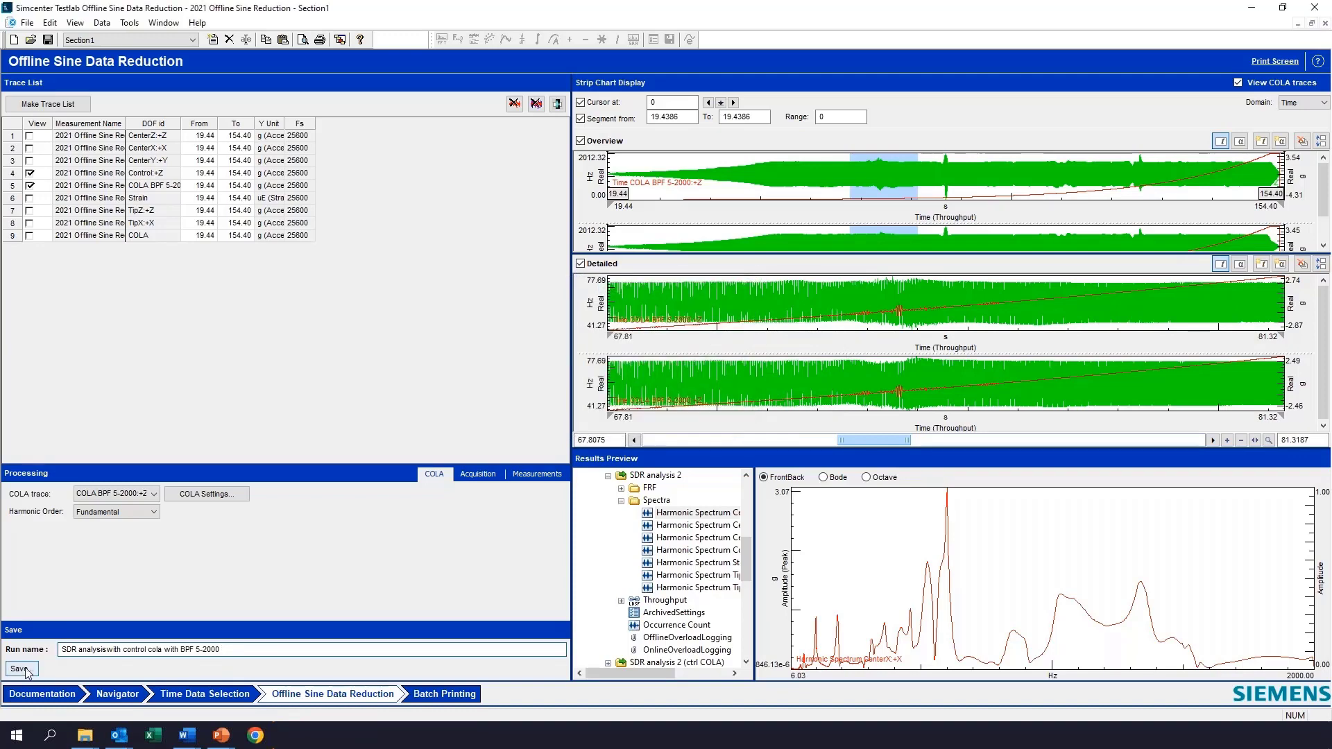
{"action": "left_click", "coordinate": [22, 666]}
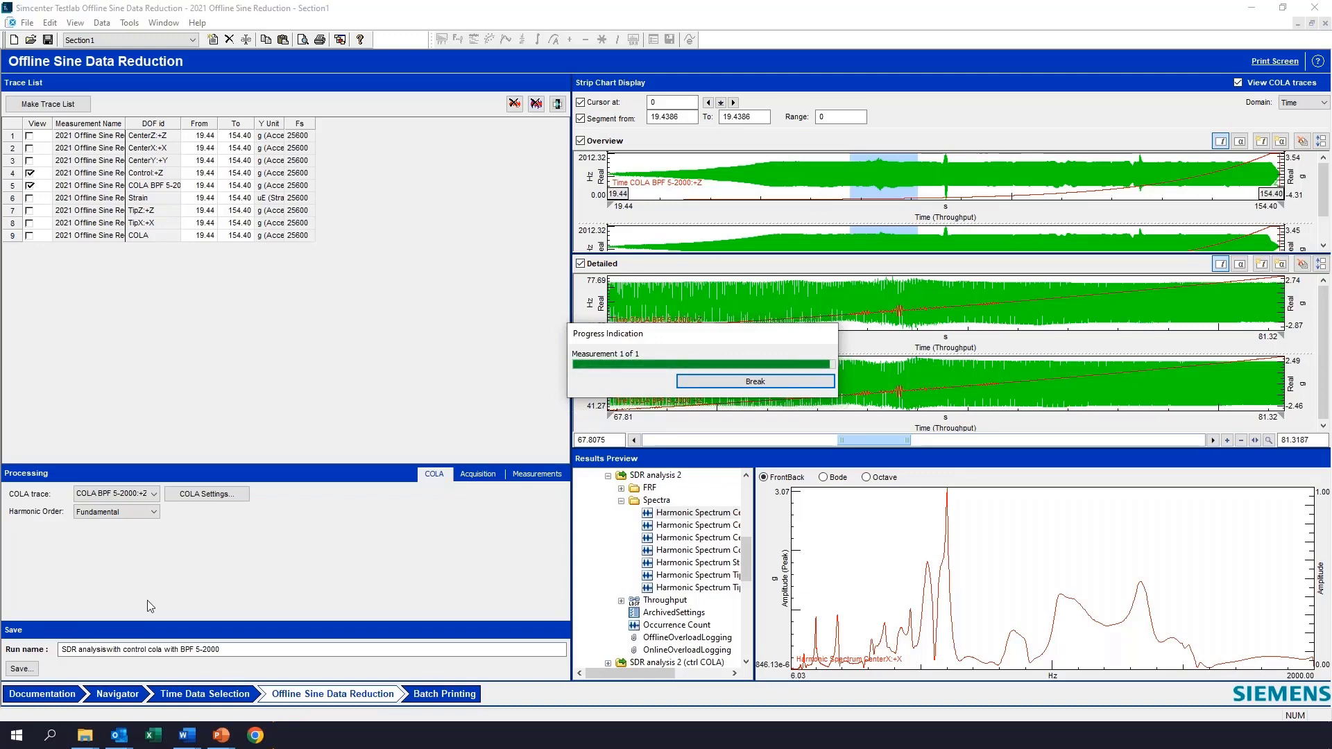
- Add Harmonic Spectrum Control:+Z from the run "SDR analysiswith control cola with BPF 5-2000" to the FrontBack 11 display in the Navigator
{"action": "left_click", "coordinate": [119, 694]}
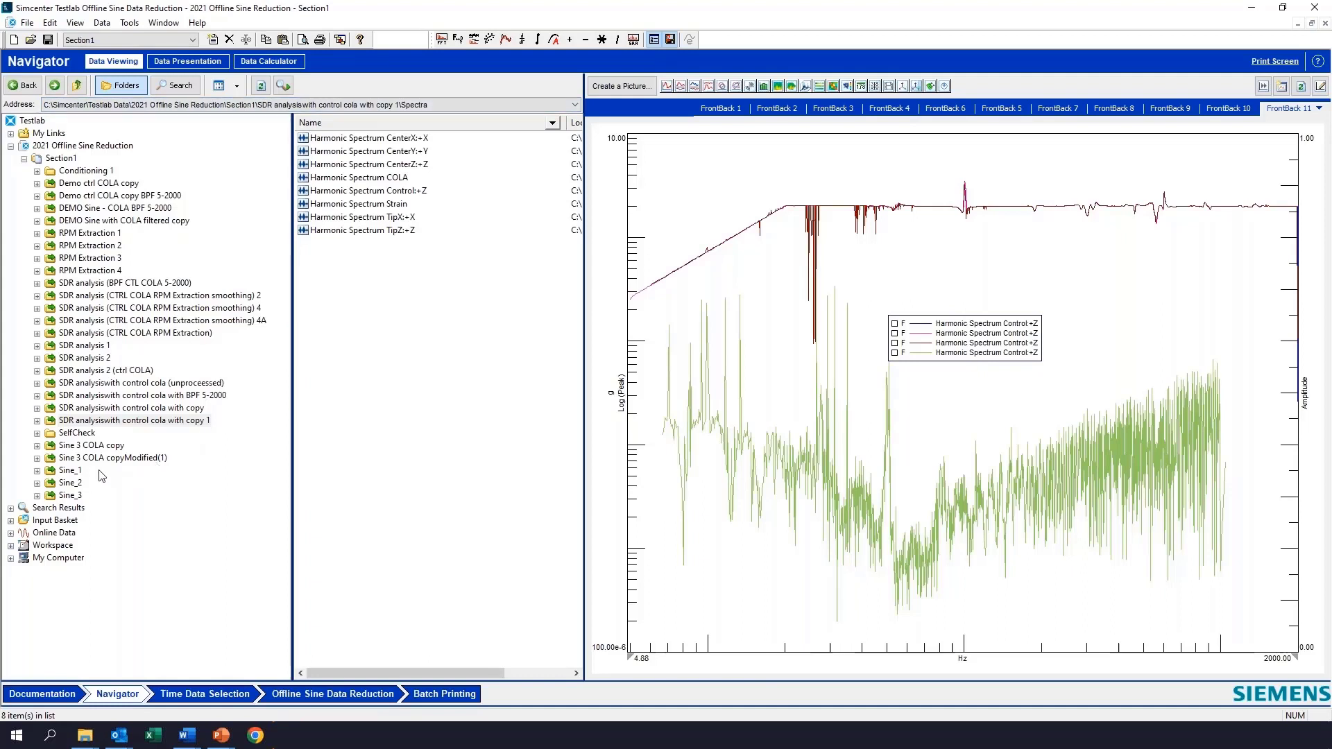
{"action": "left_click", "coordinate": [113, 399]}
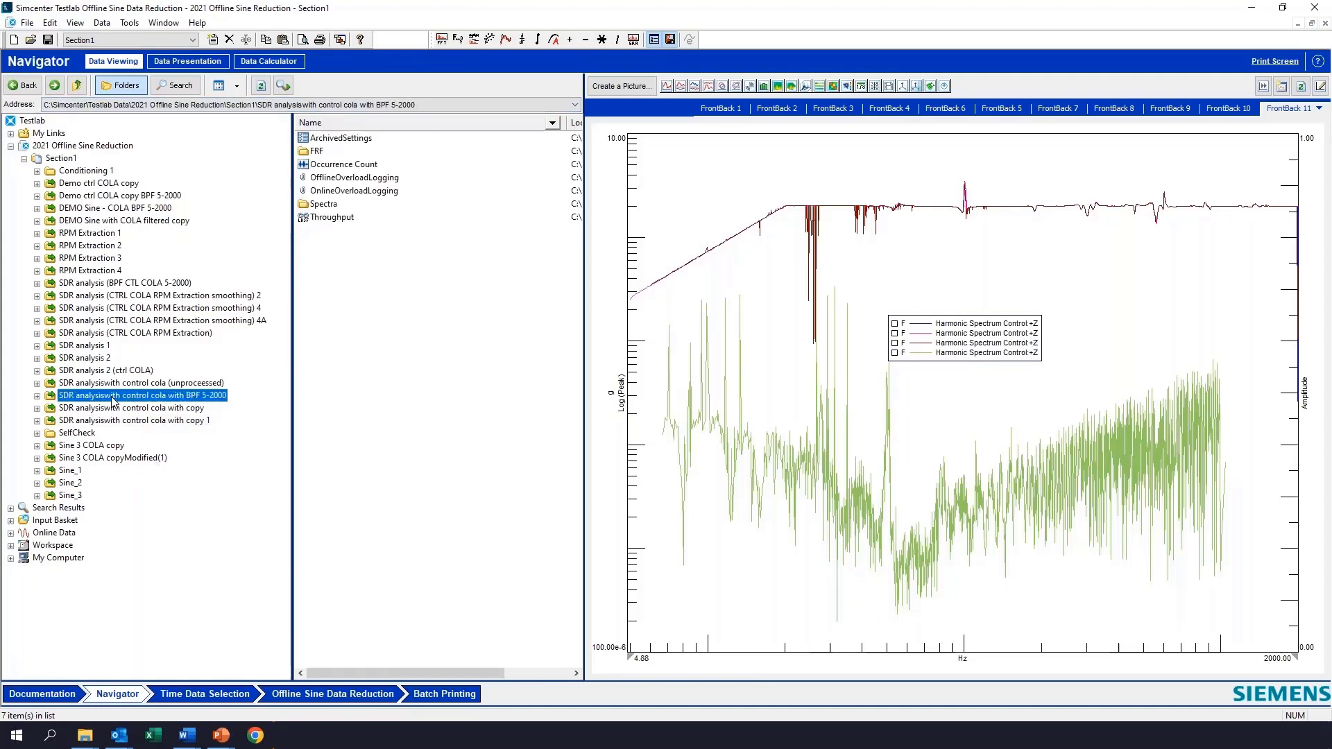
{"action": "double_click", "coordinate": [322, 205]}
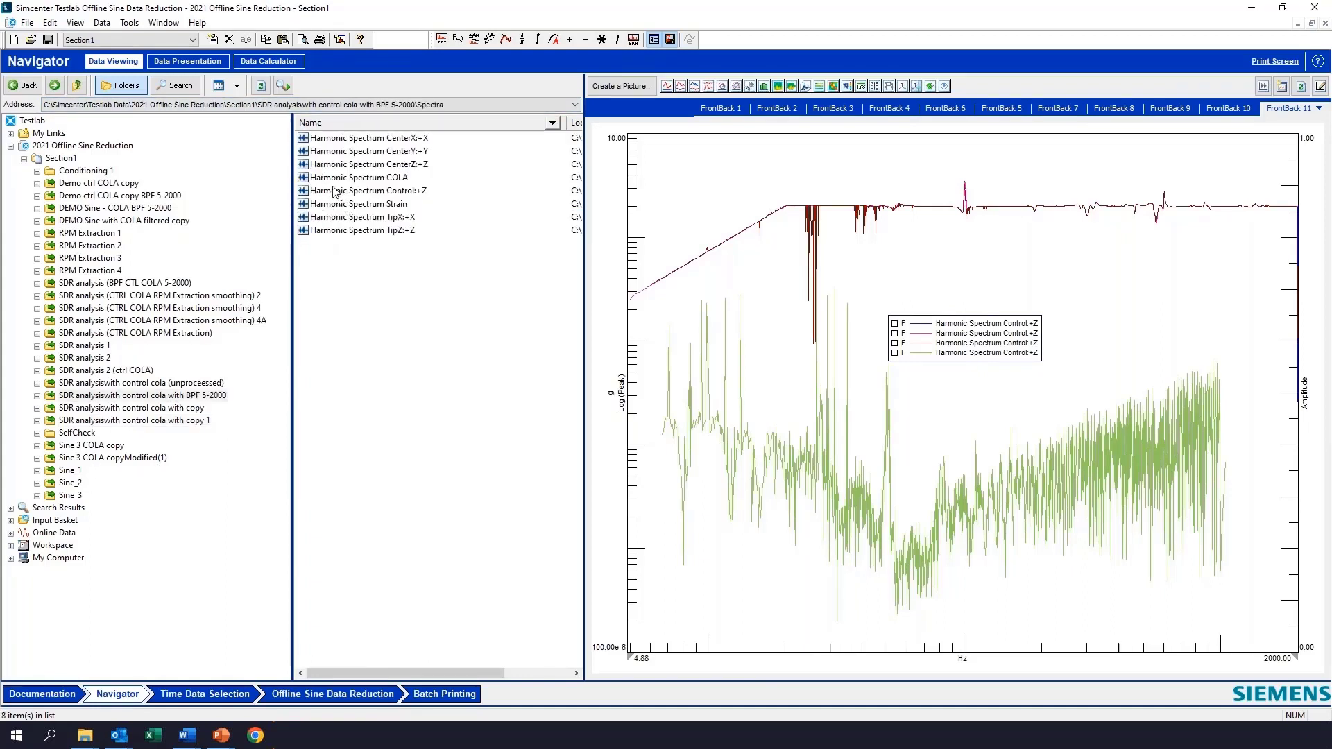
{"action": "left_click_drag", "start_coordinate": [333, 191], "coordinate": [737, 271]}
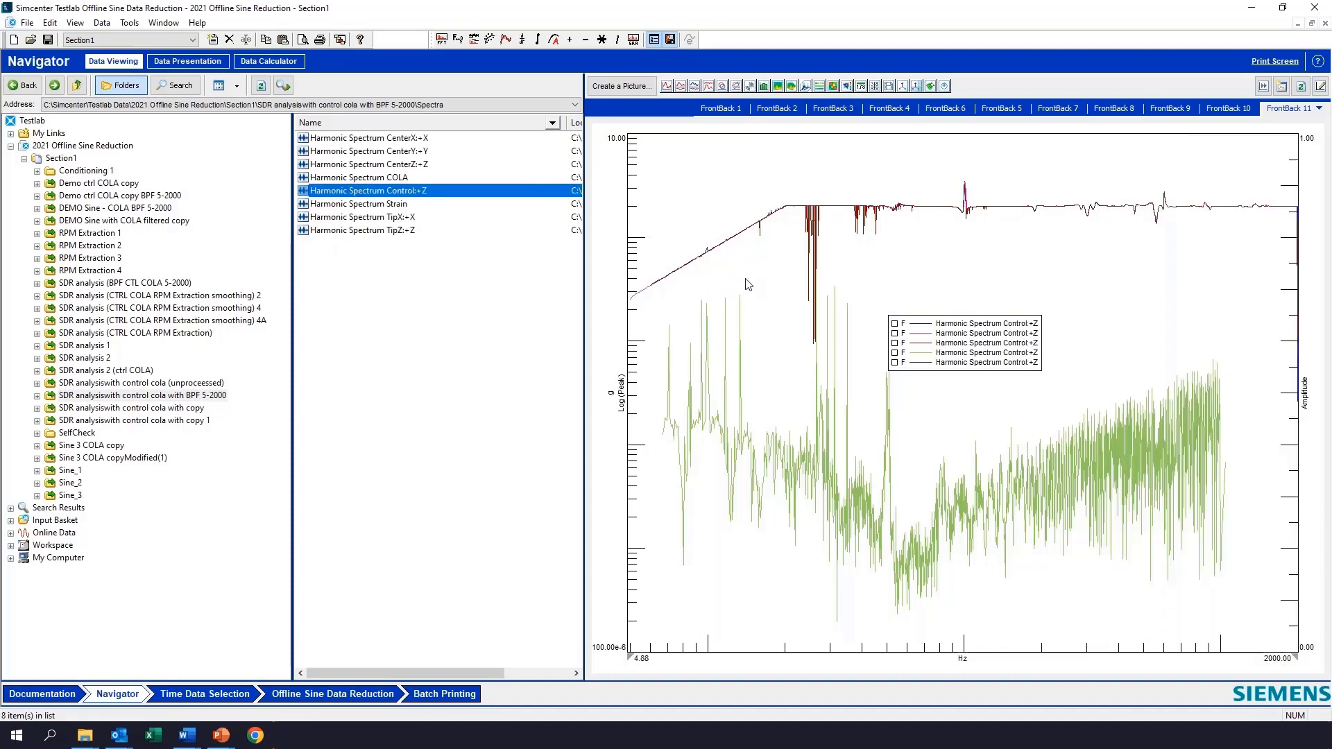
- Remove the light green noisy curve and the dark red curve with deep dropouts from the FrontBack 11 display
{"action": "left_click", "coordinate": [894, 353]}
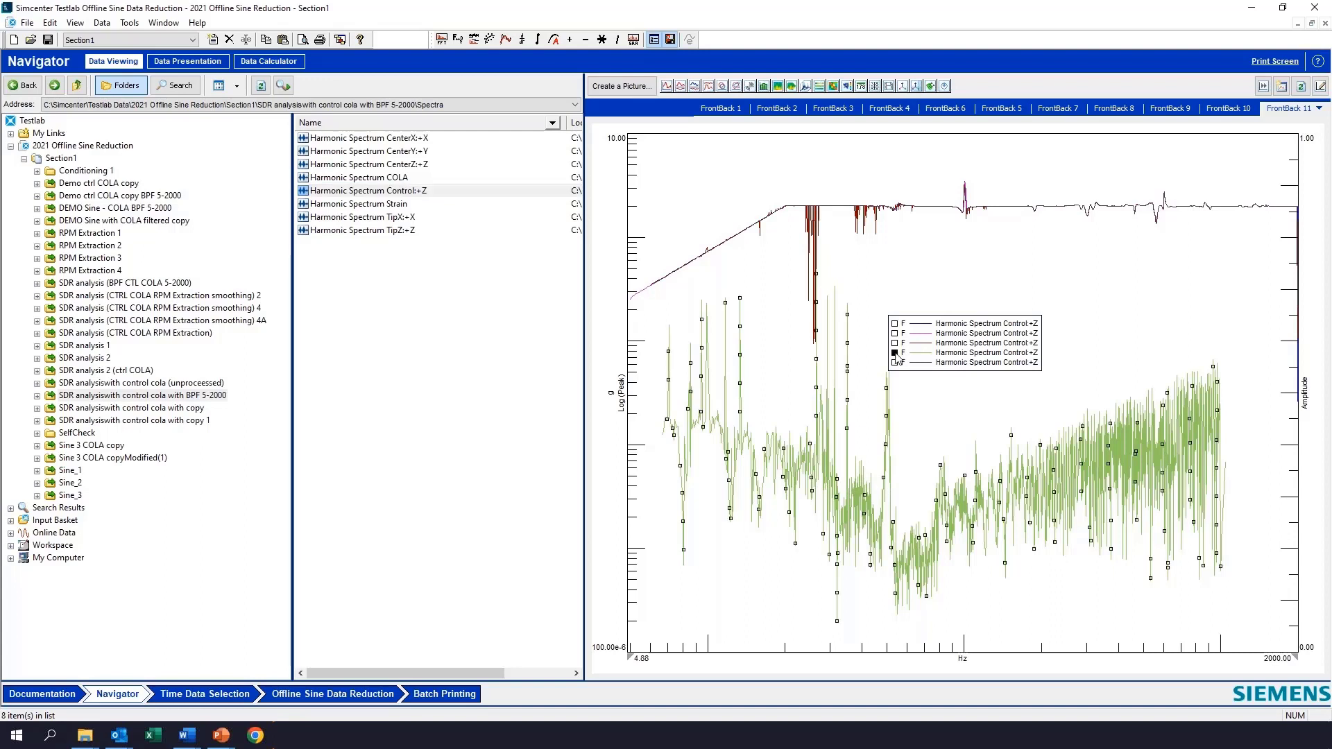
{"action": "right_click", "coordinate": [873, 480]}
{"action": "left_click", "coordinate": [923, 500]}
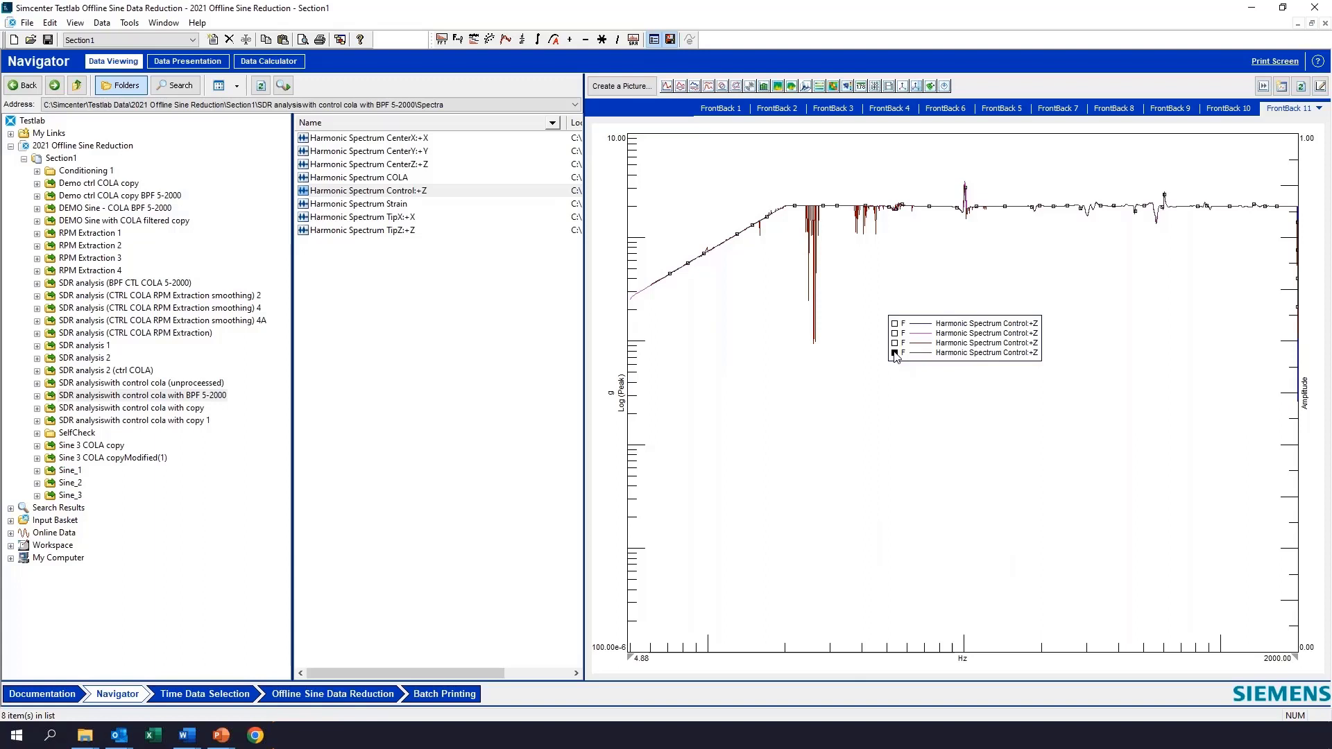
{"action": "left_click", "coordinate": [895, 343]}
{"action": "right_click", "coordinate": [894, 345]}
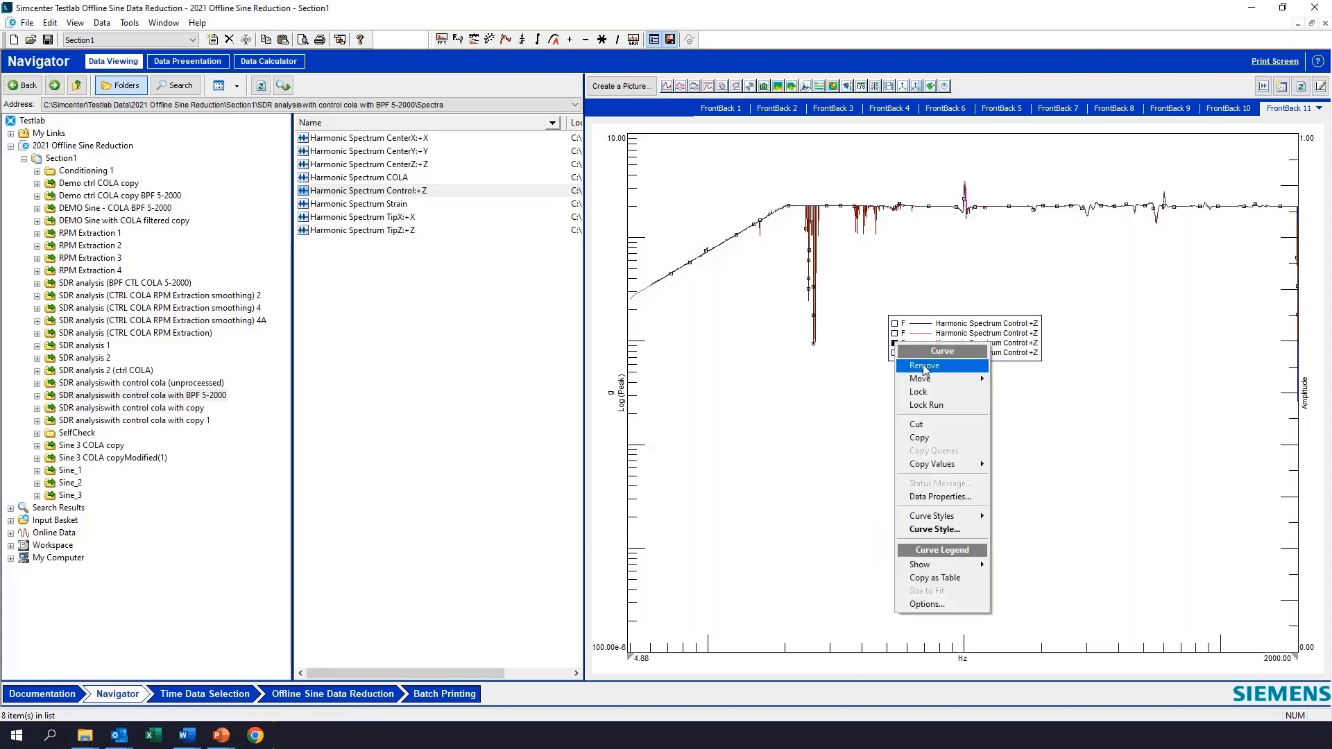
{"action": "left_click", "coordinate": [923, 366]}
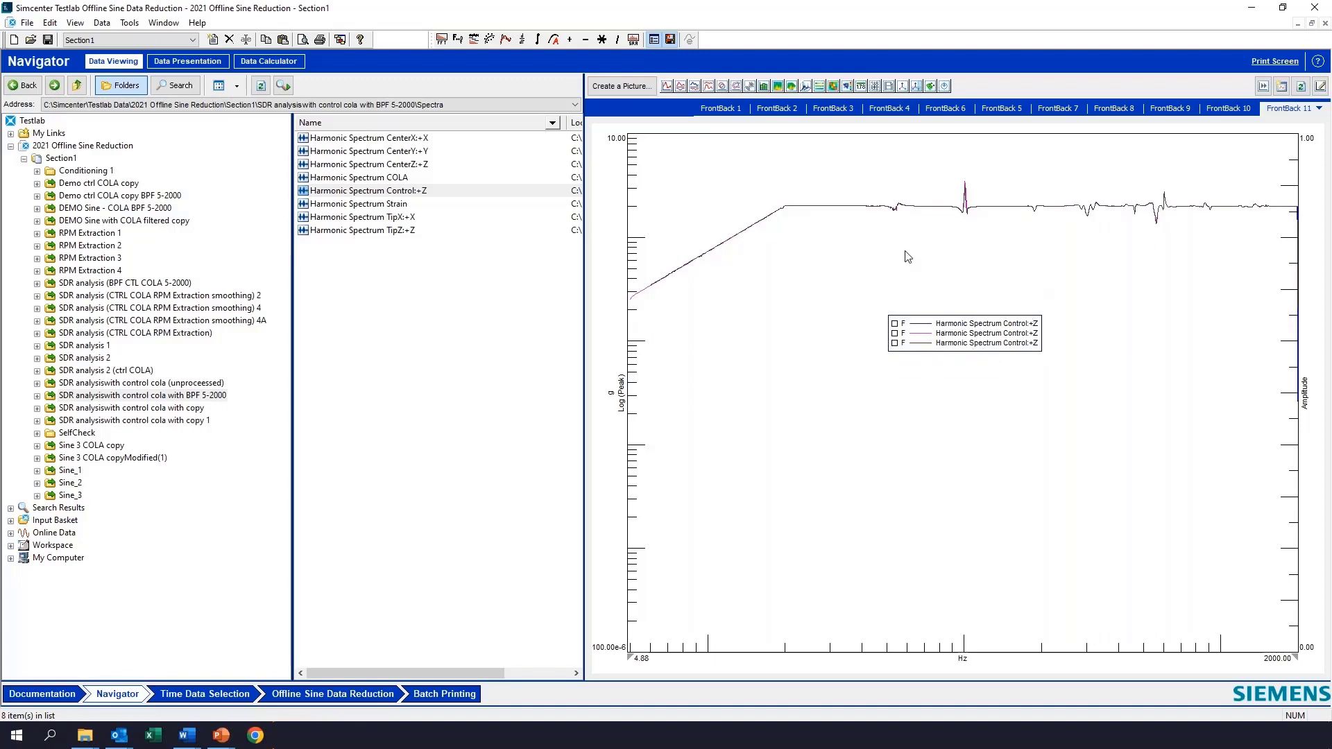
- Examine how the three remaining control spectra differ between about 52 and 133 Hz, especially at the peak near 100 Hz
{"action": "left_click_drag", "start_coordinate": [890, 231], "coordinate": [996, 237]}
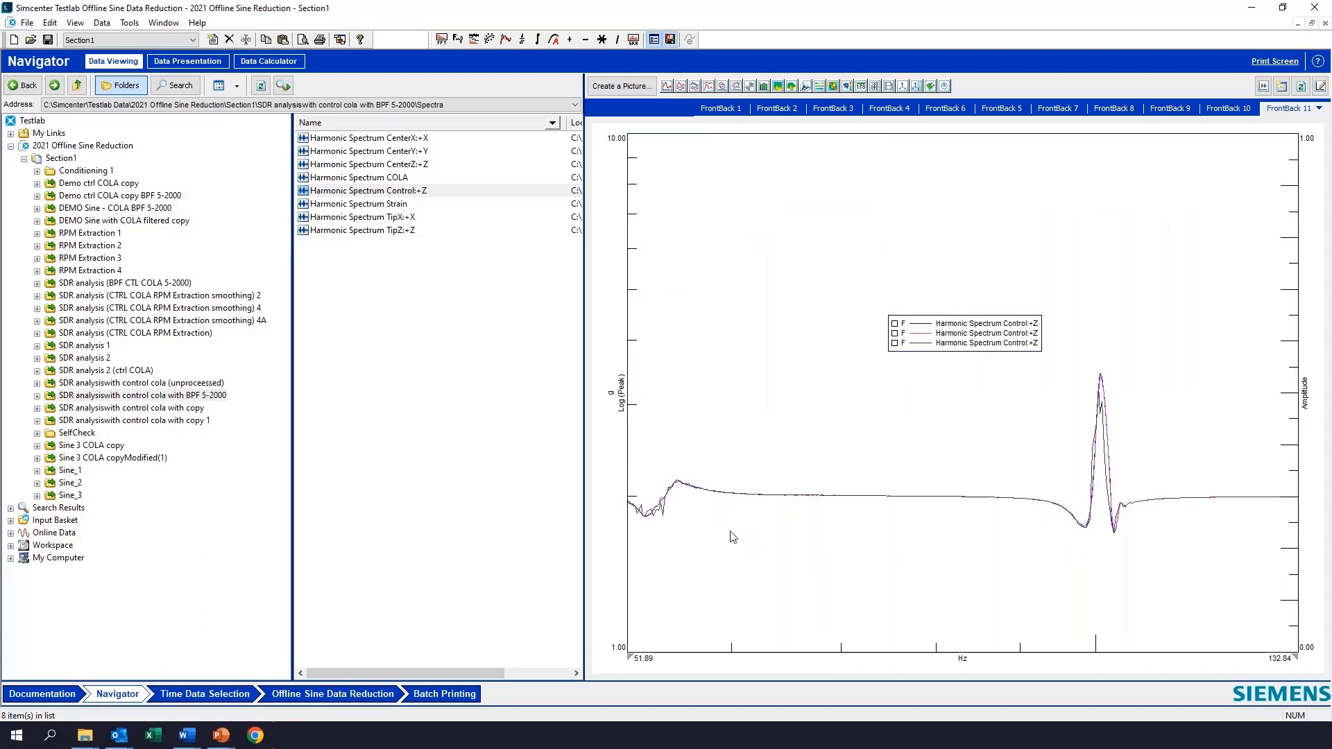
{"action": "left_click_drag", "start_coordinate": [728, 531], "coordinate": [688, 525]}
{"action": "key", "text": "Escape"}
{"action": "left_click_drag", "start_coordinate": [1032, 547], "coordinate": [1175, 538]}
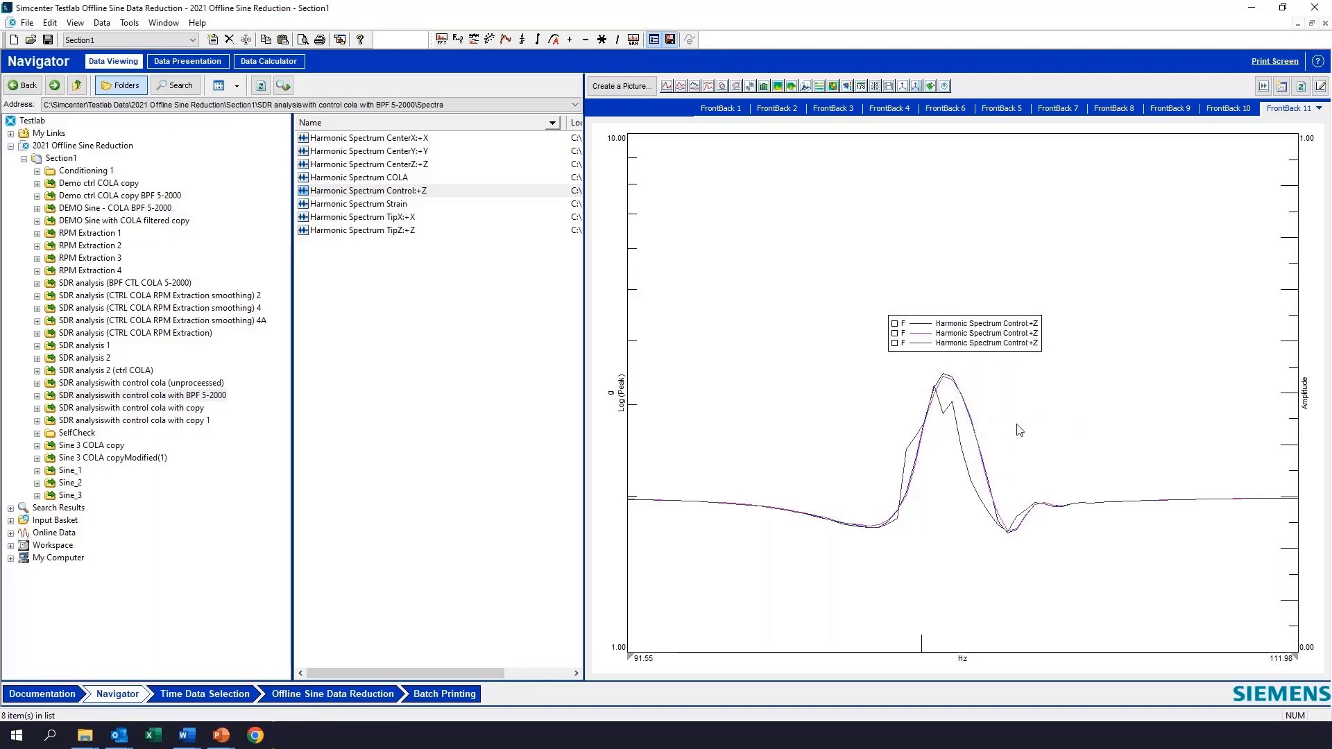
{"action": "scroll", "coordinate": [1016, 430], "scroll_direction": "down", "scroll_amount": 1}
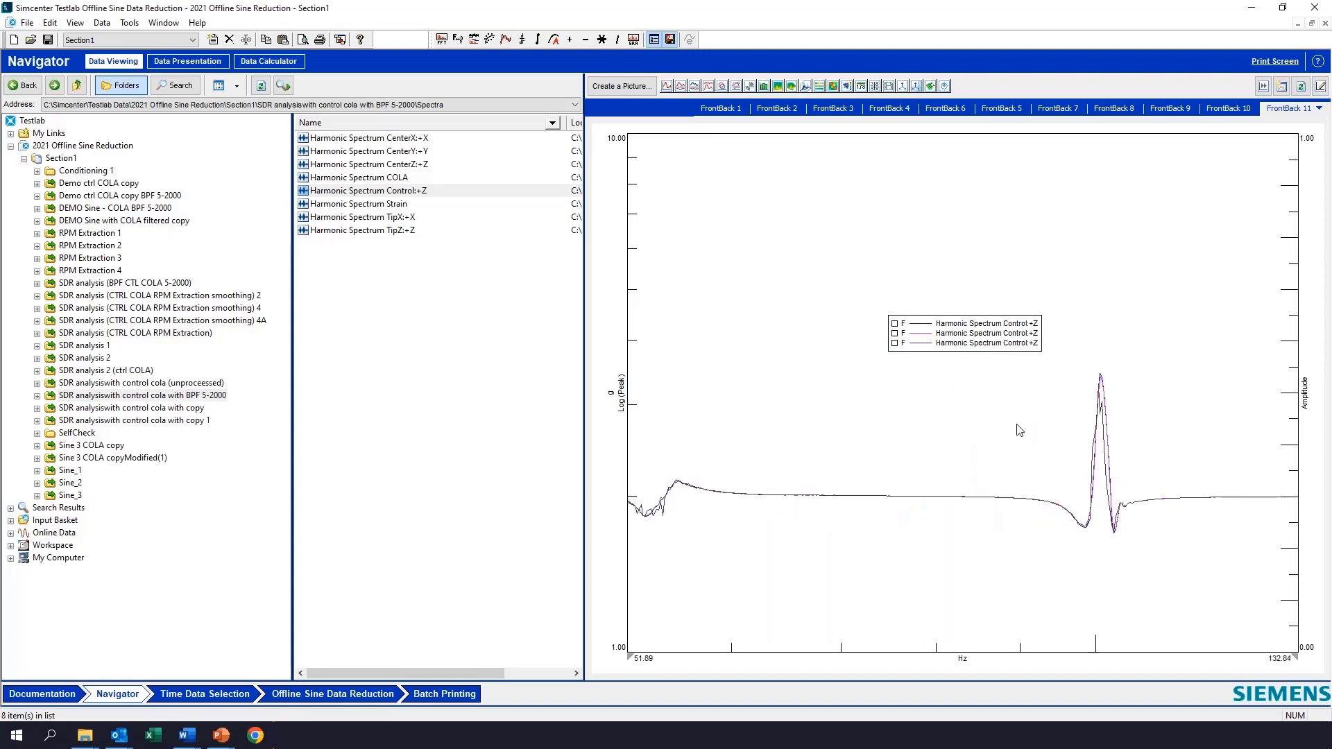
{"action": "scroll", "coordinate": [1016, 430], "scroll_direction": "down", "scroll_amount": 1}
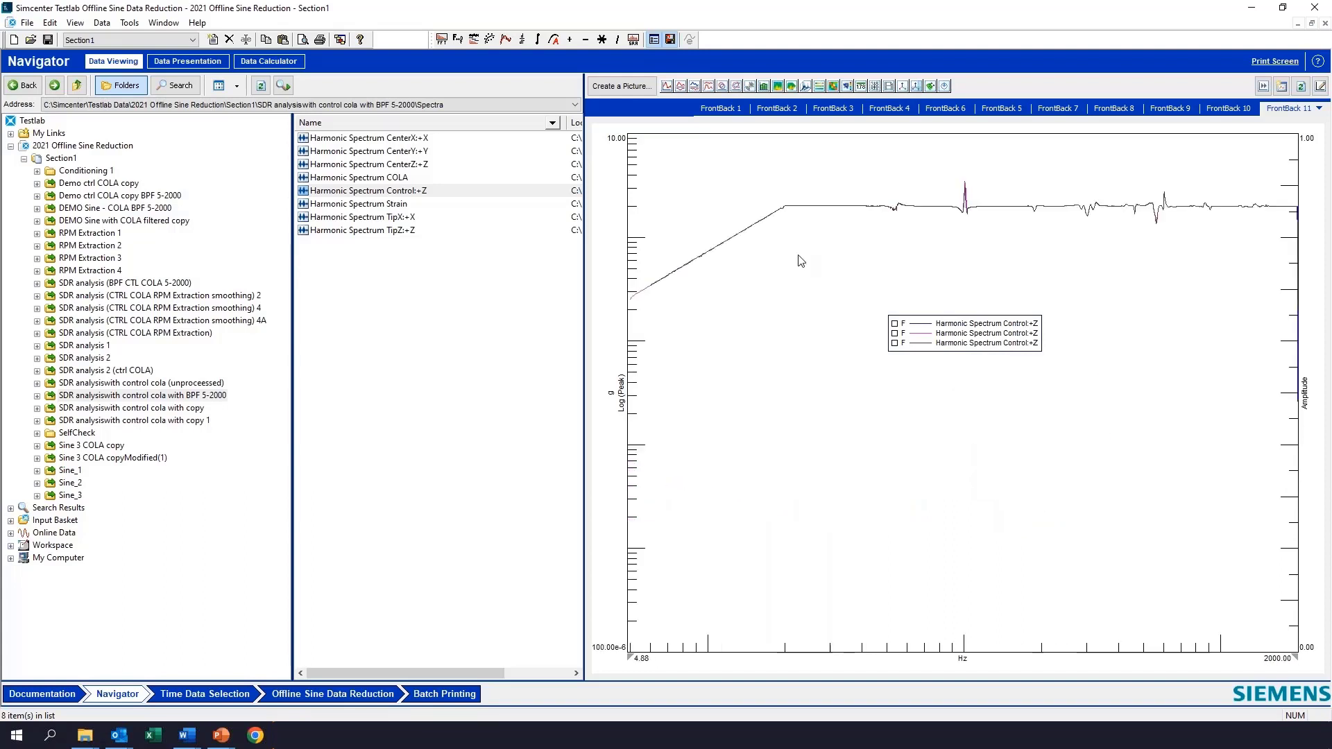